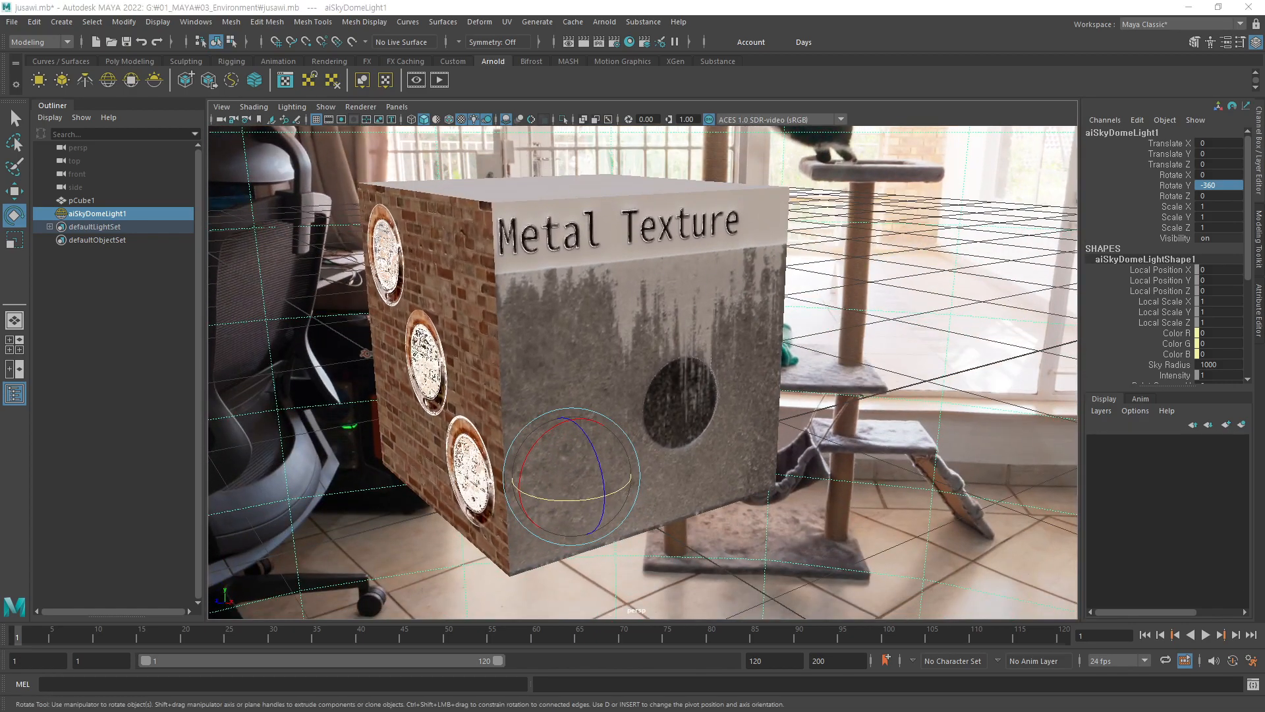
- Switch to the web browser and open the Textures library from the Poly Haven home page
drag(1264, 142, 918, 113)
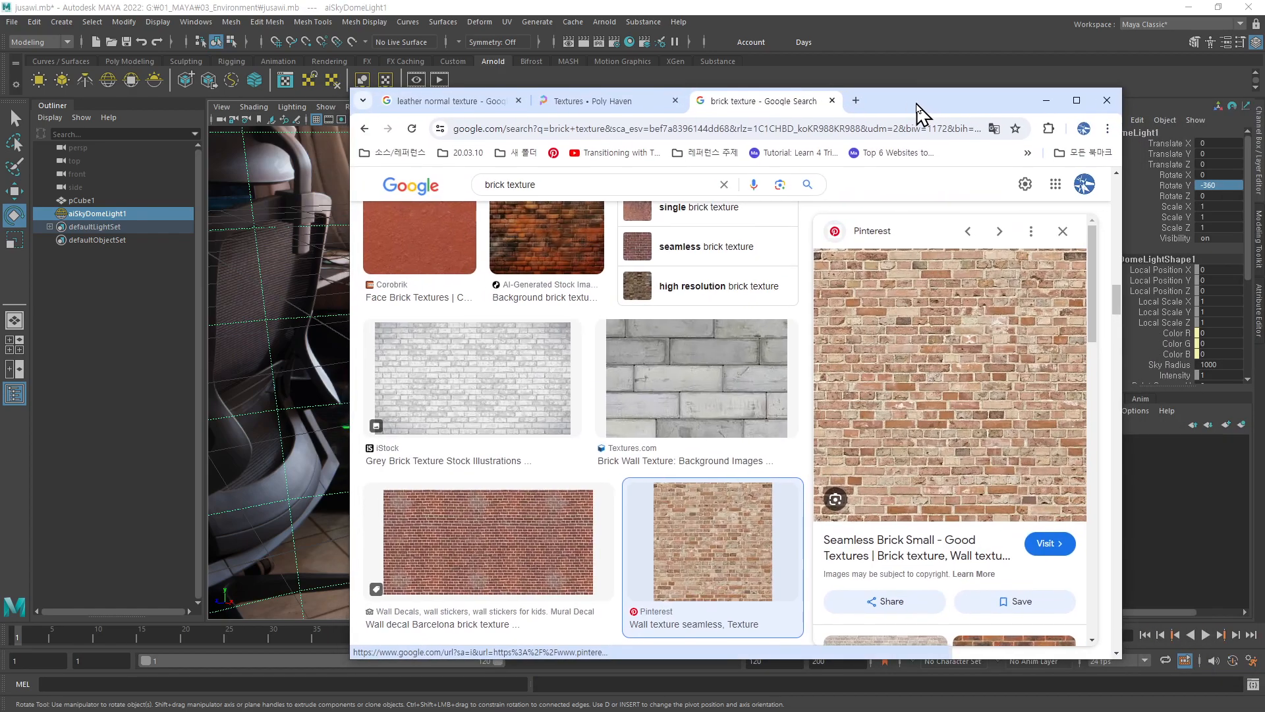
click(595, 102)
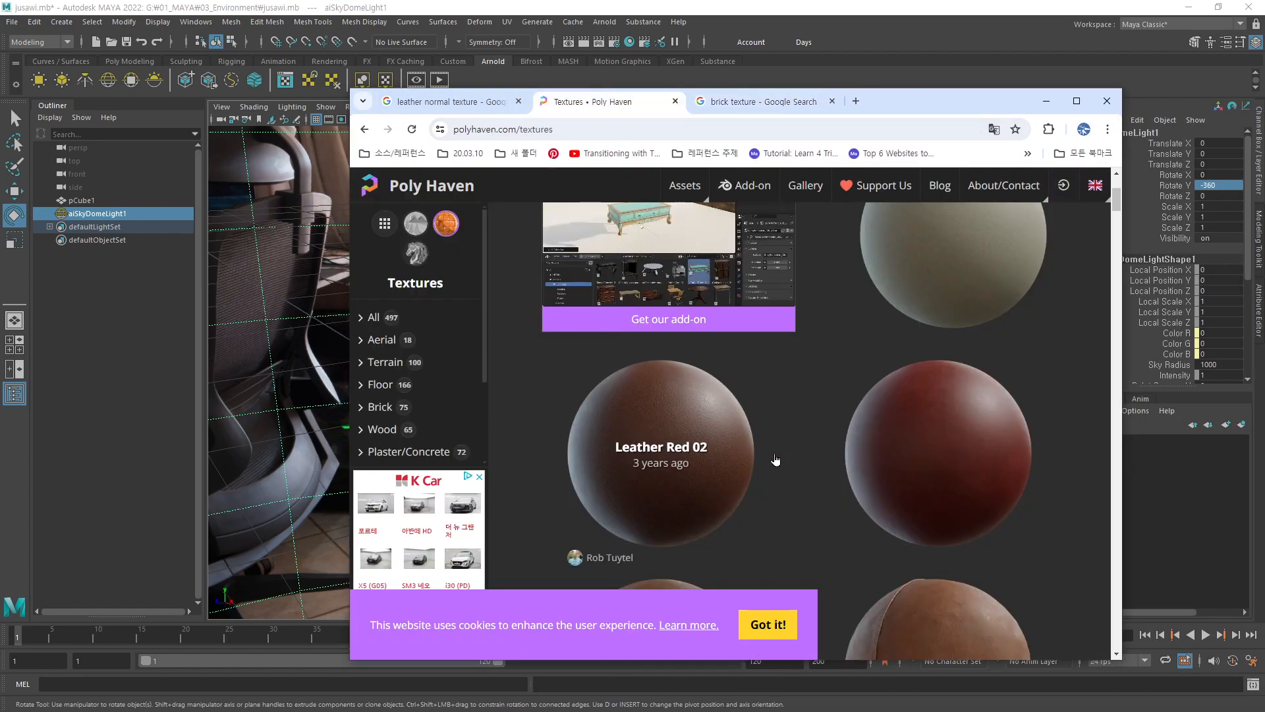
scroll(379, 234, up, 3)
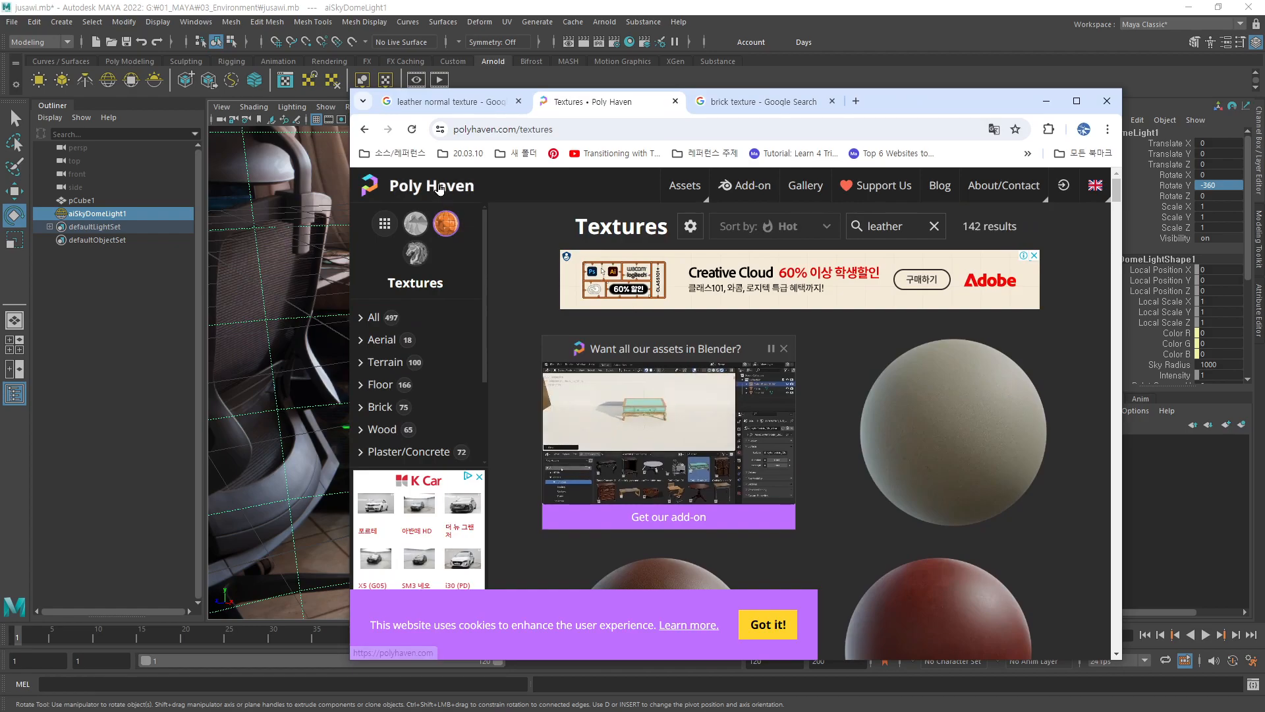
click(432, 186)
scroll(758, 494, down, 5)
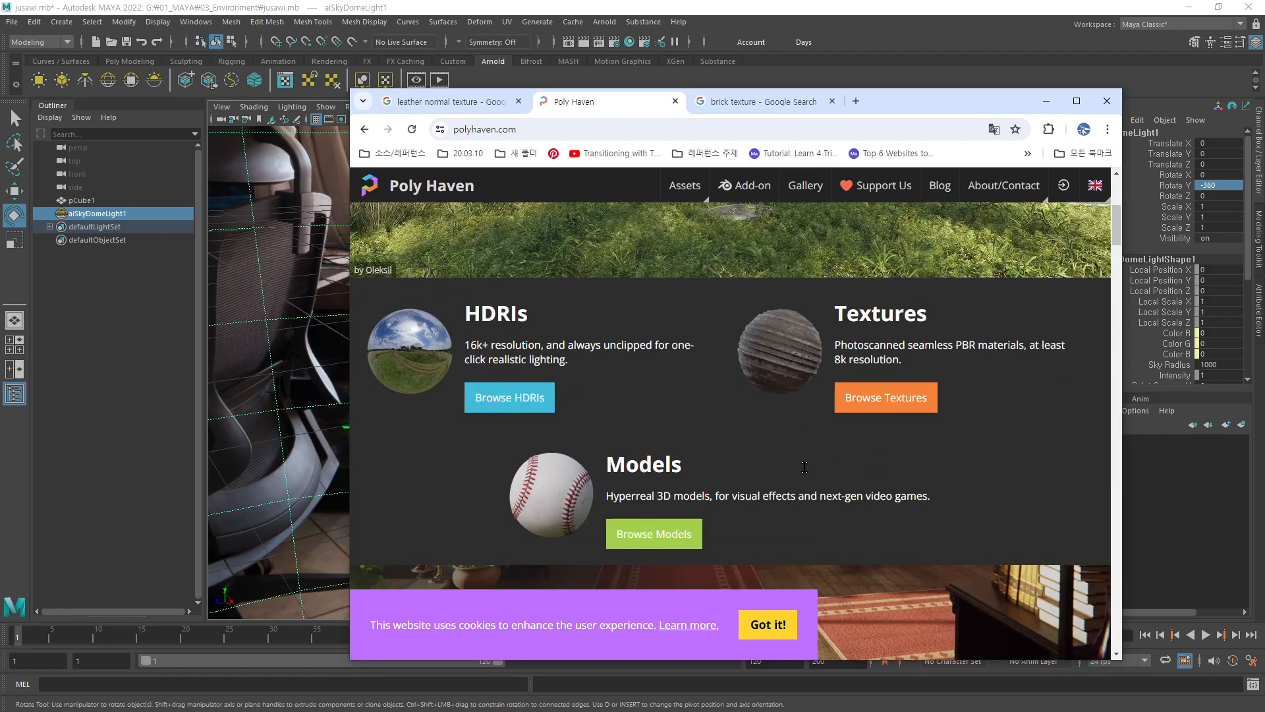
click(785, 356)
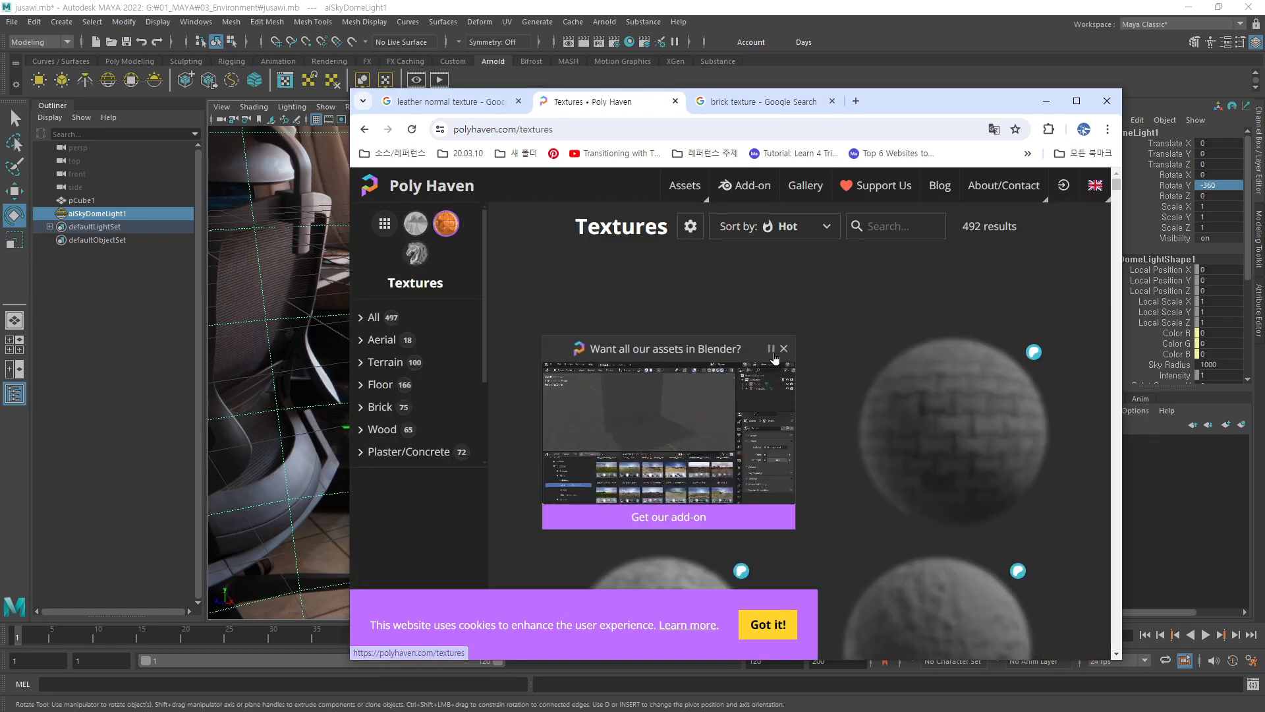
- Browse the Poly Haven texture library and examine the available brick, wood, rock and plaster materials
scroll(890, 512, down, 3)
scroll(890, 513, down, 8)
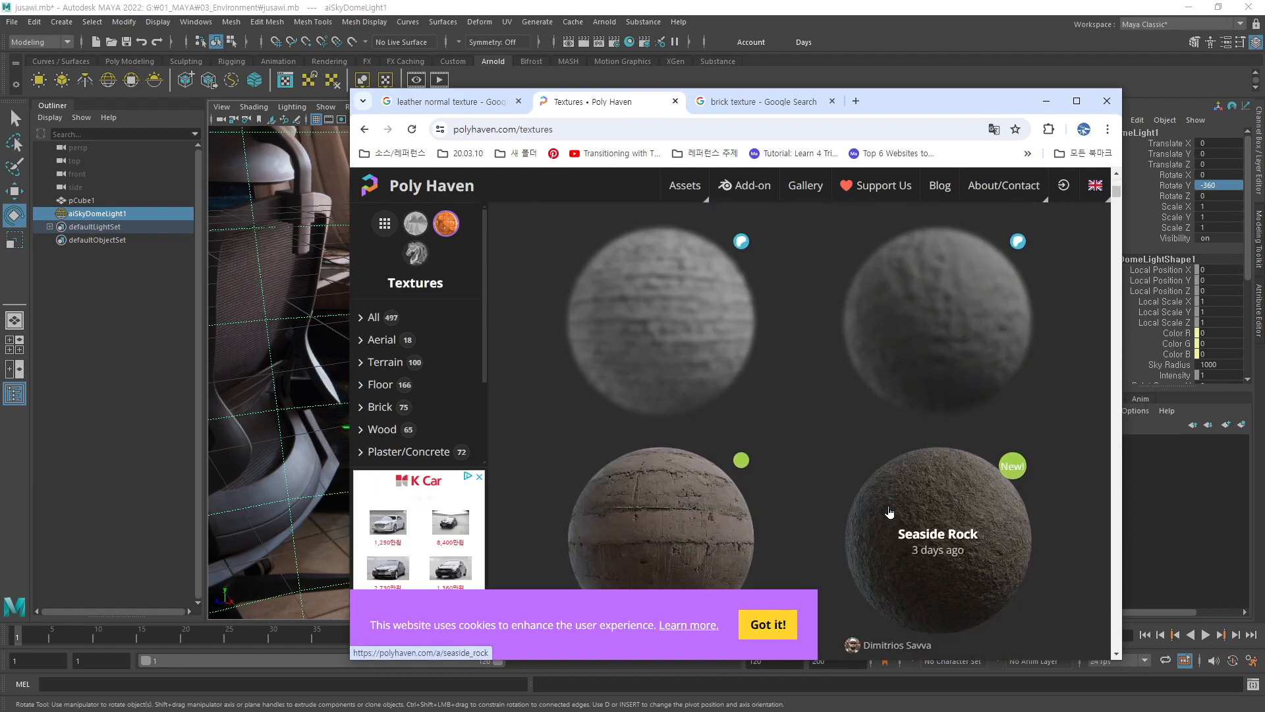
scroll(889, 512, down, 3)
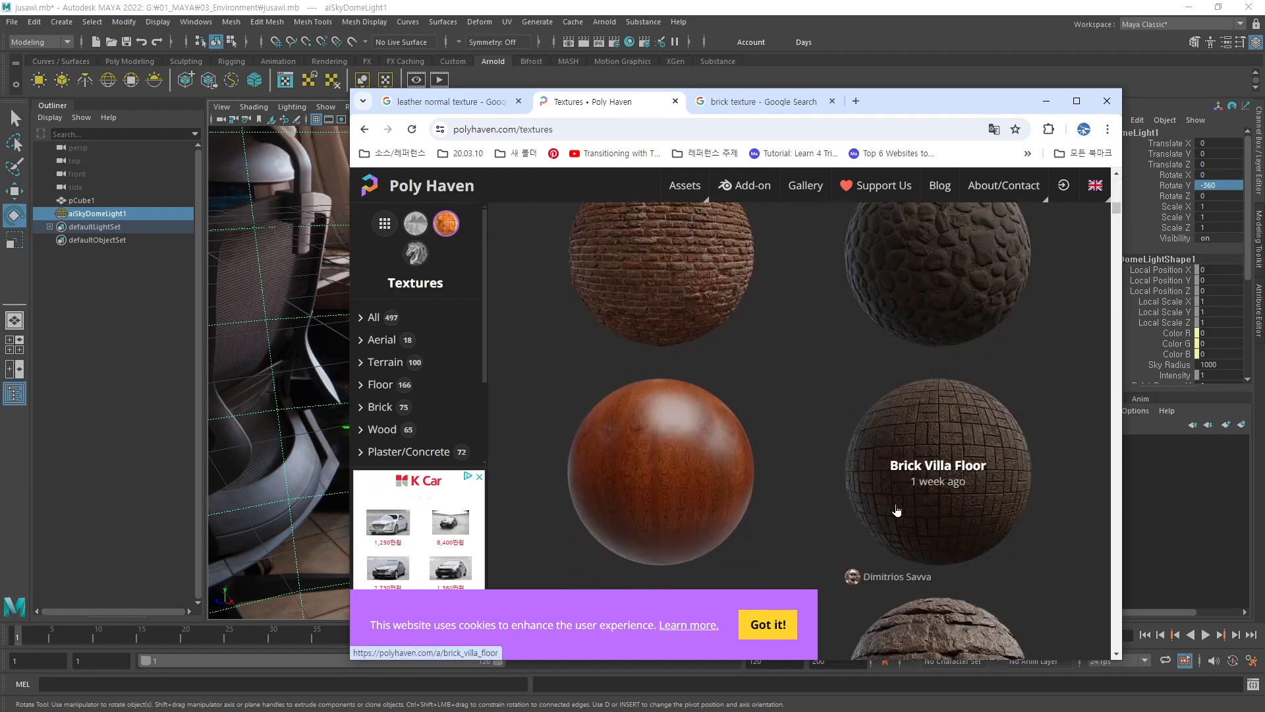
scroll(989, 534, up, 2)
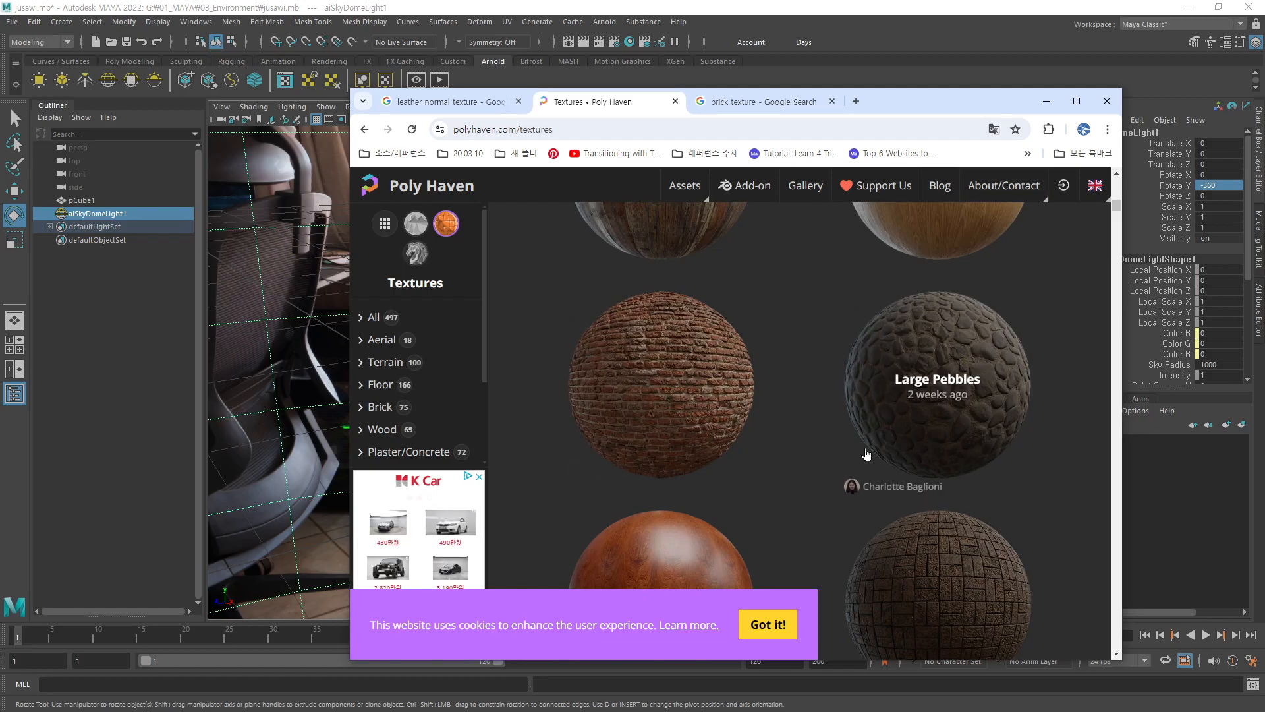
scroll(935, 475, down, 9)
scroll(936, 482, down, 1)
scroll(927, 461, up, 4)
scroll(925, 462, down, 4)
scroll(925, 461, down, 12)
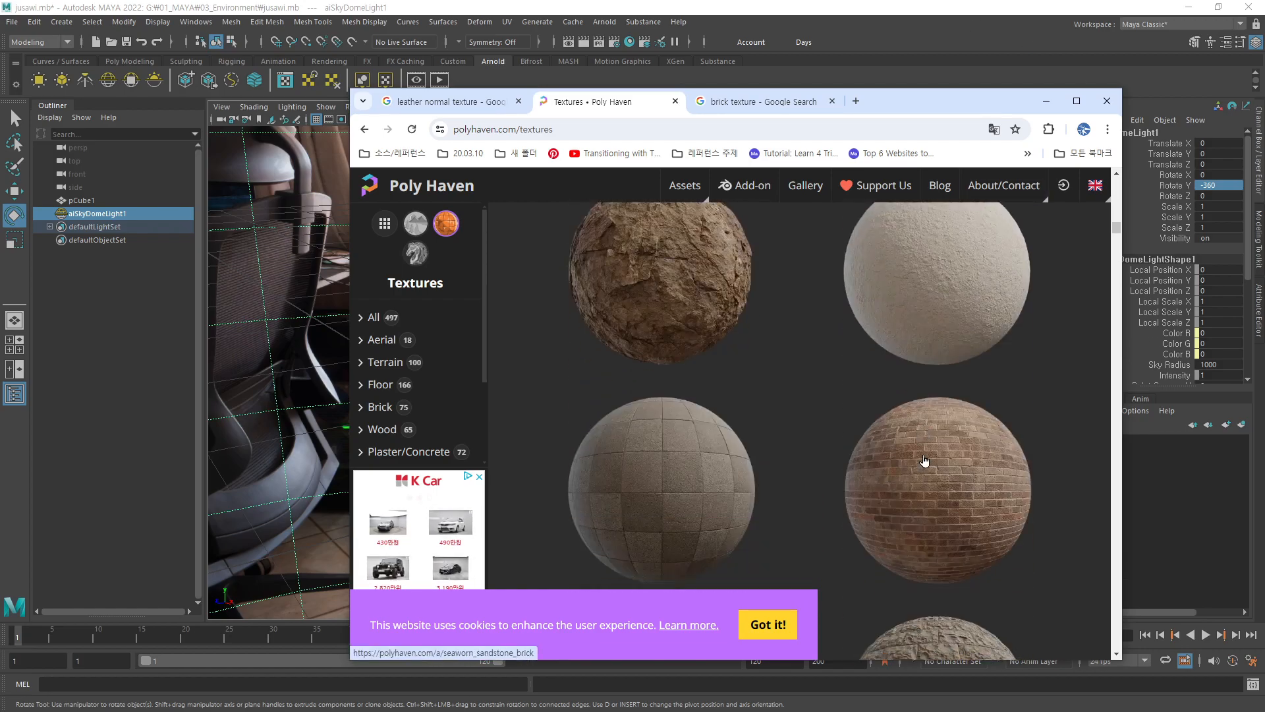
scroll(924, 456, down, 10)
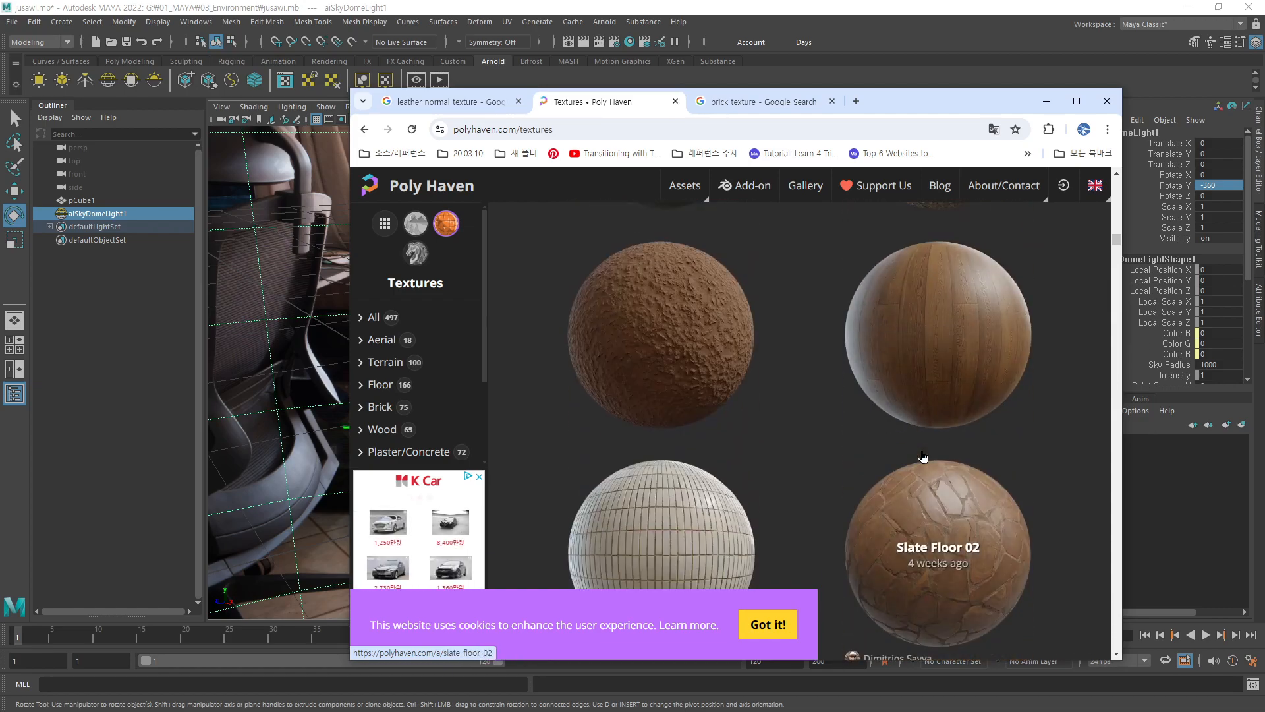
scroll(924, 453, down, 10)
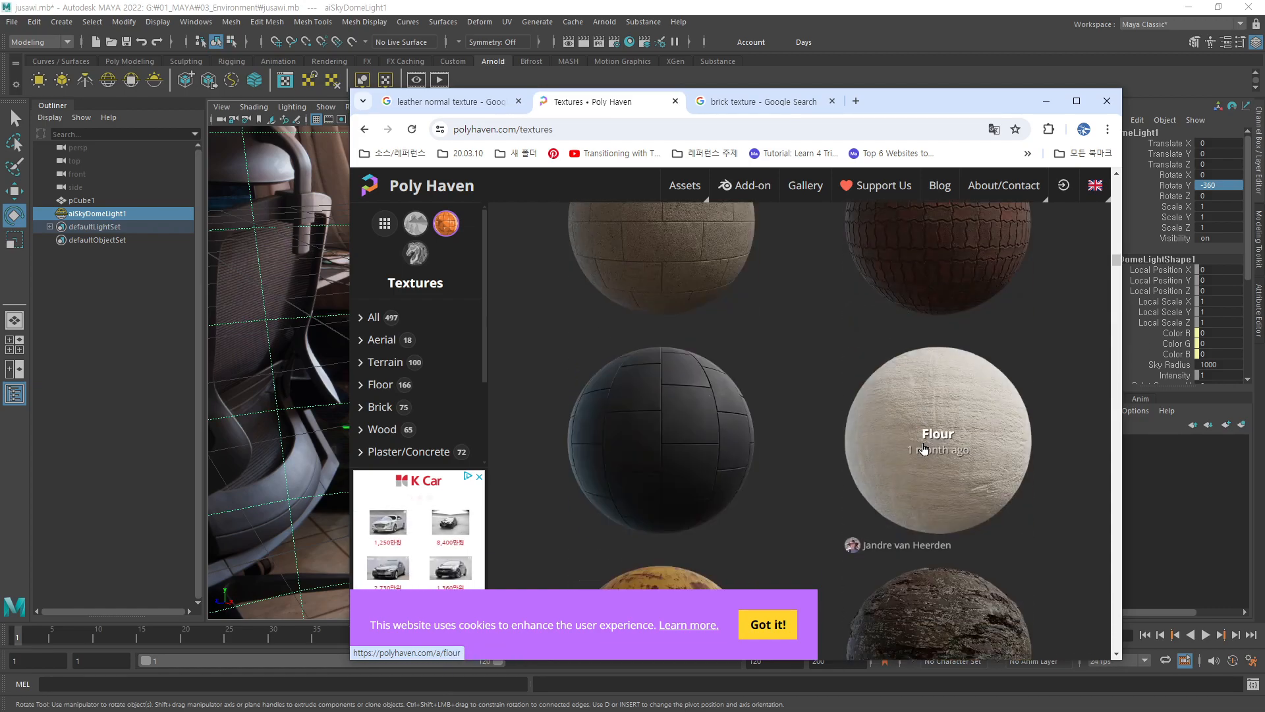
scroll(923, 437, down, 10)
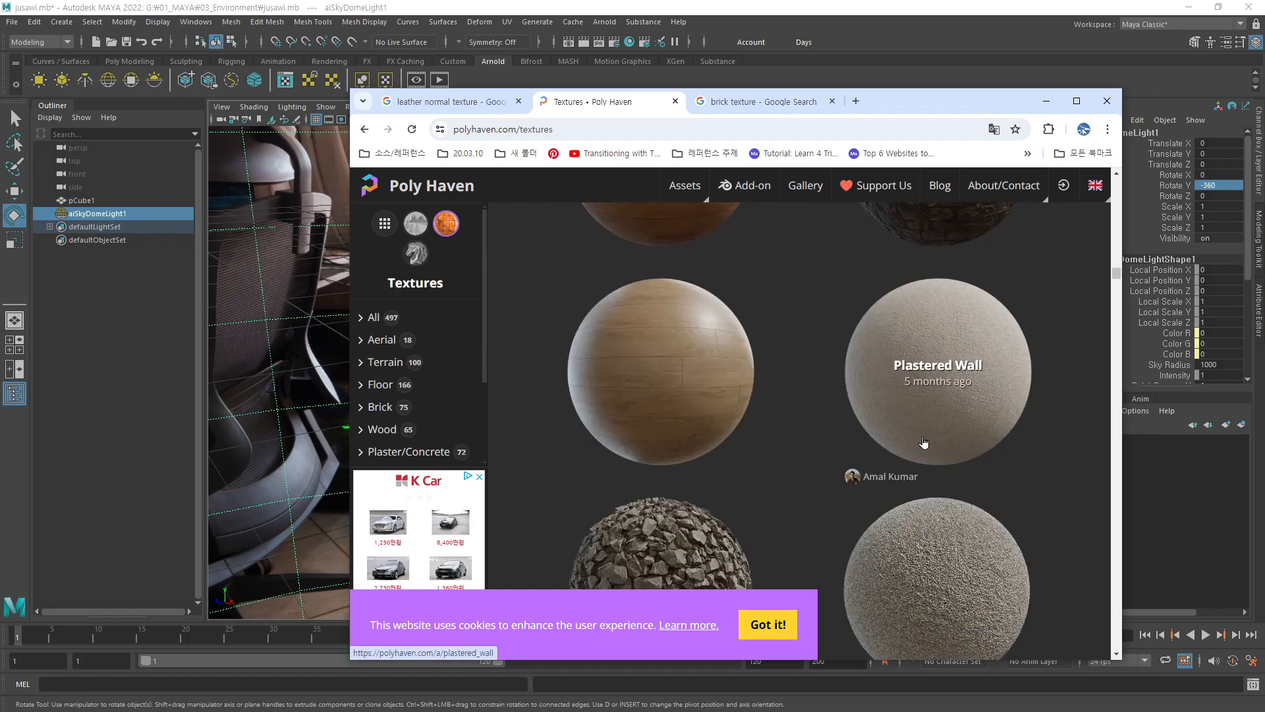
scroll(924, 437, down, 10)
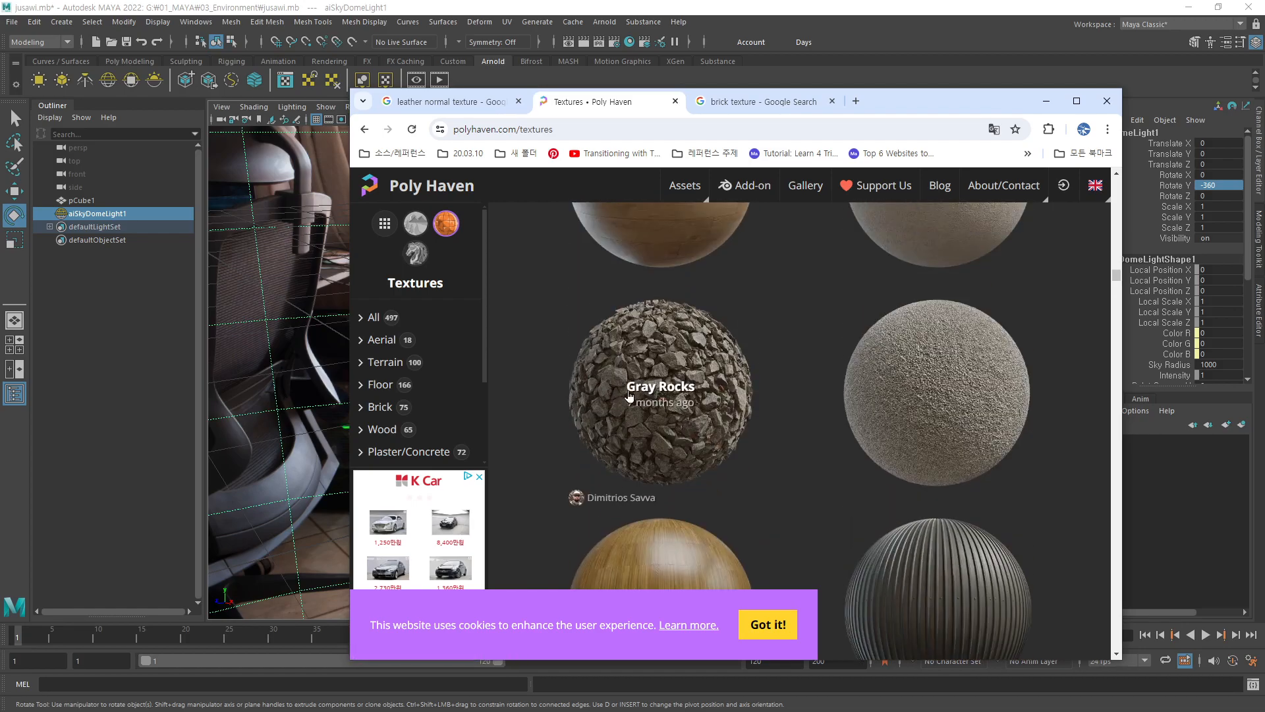
- Open the Gray Rocks texture and review its preview, its individual map thumbnails and the similar assets
click(644, 348)
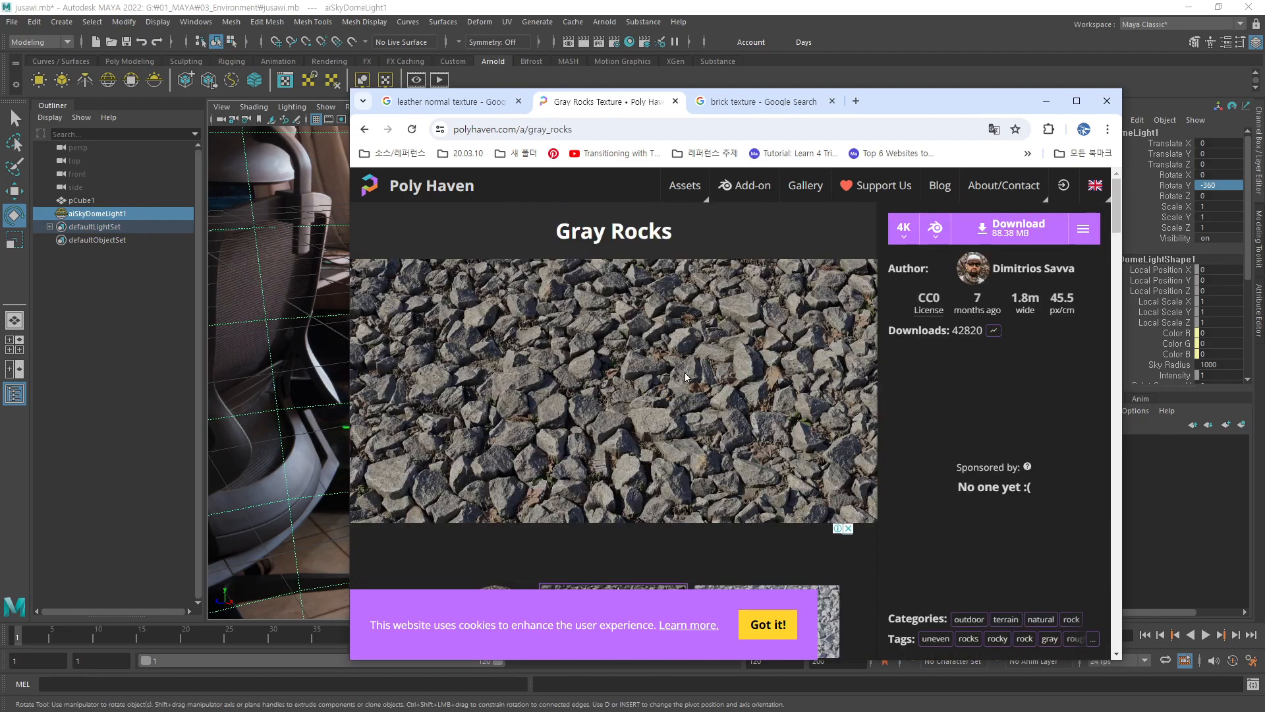
scroll(585, 421, down, 5)
scroll(593, 428, down, 5)
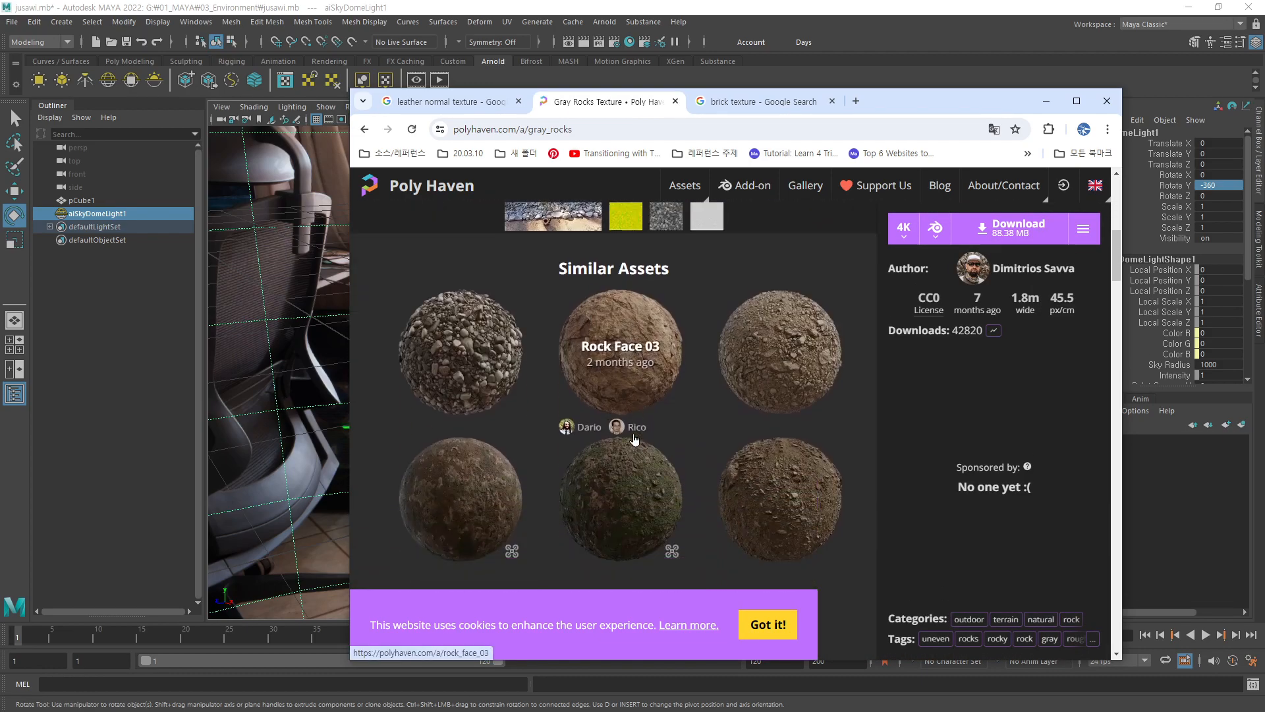
scroll(828, 349, up, 5)
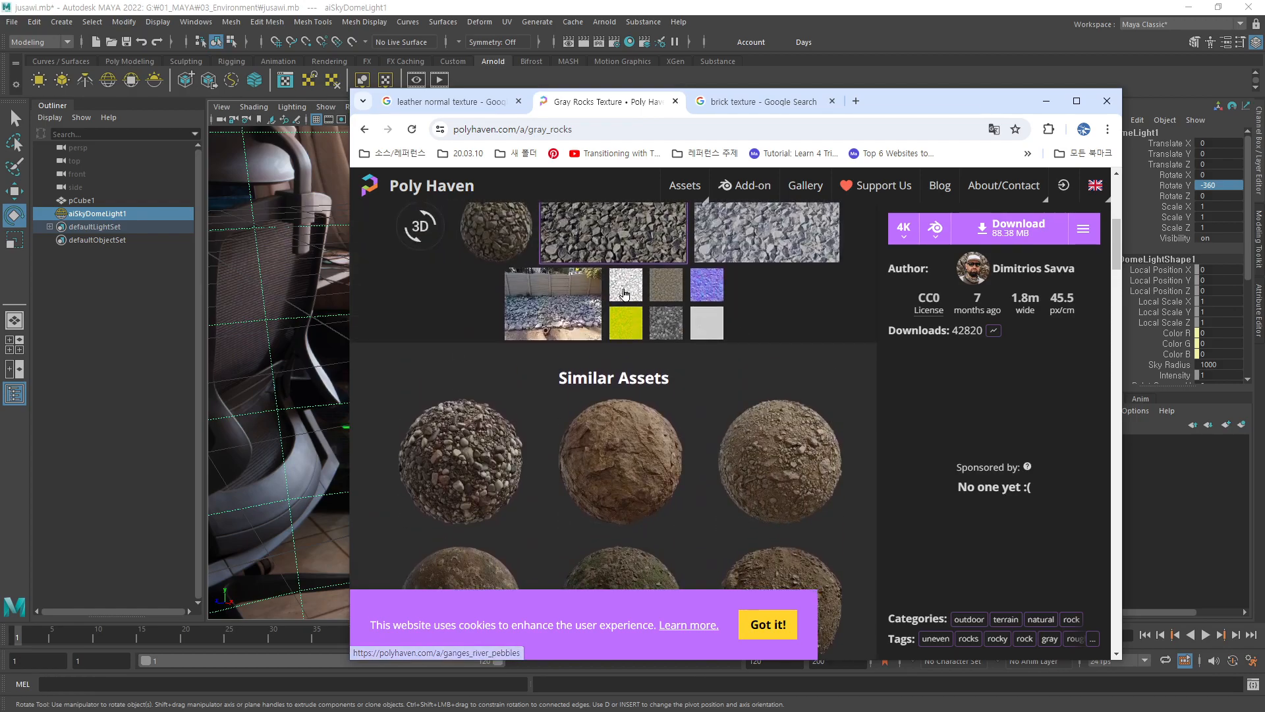
scroll(850, 377, up, 4)
scroll(598, 339, up, 2)
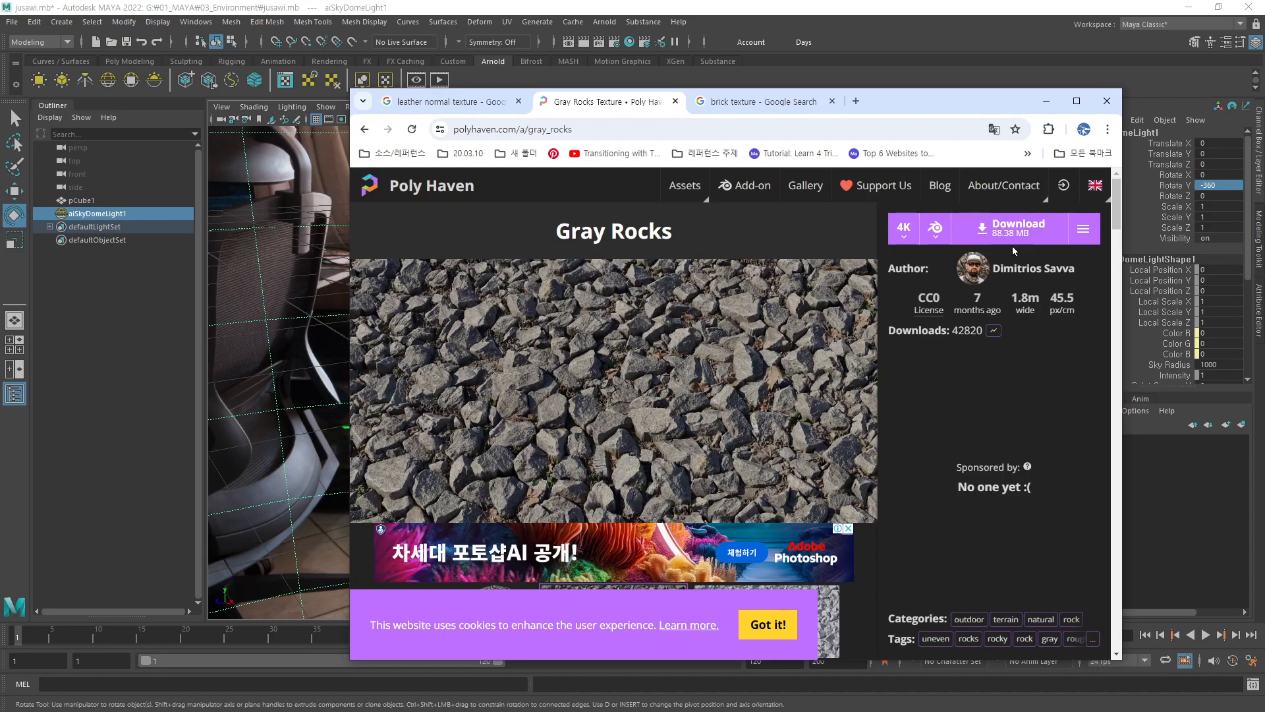
- Download the Gray Rocks texture at 4K in Blend format, then minimize the browser
click(938, 242)
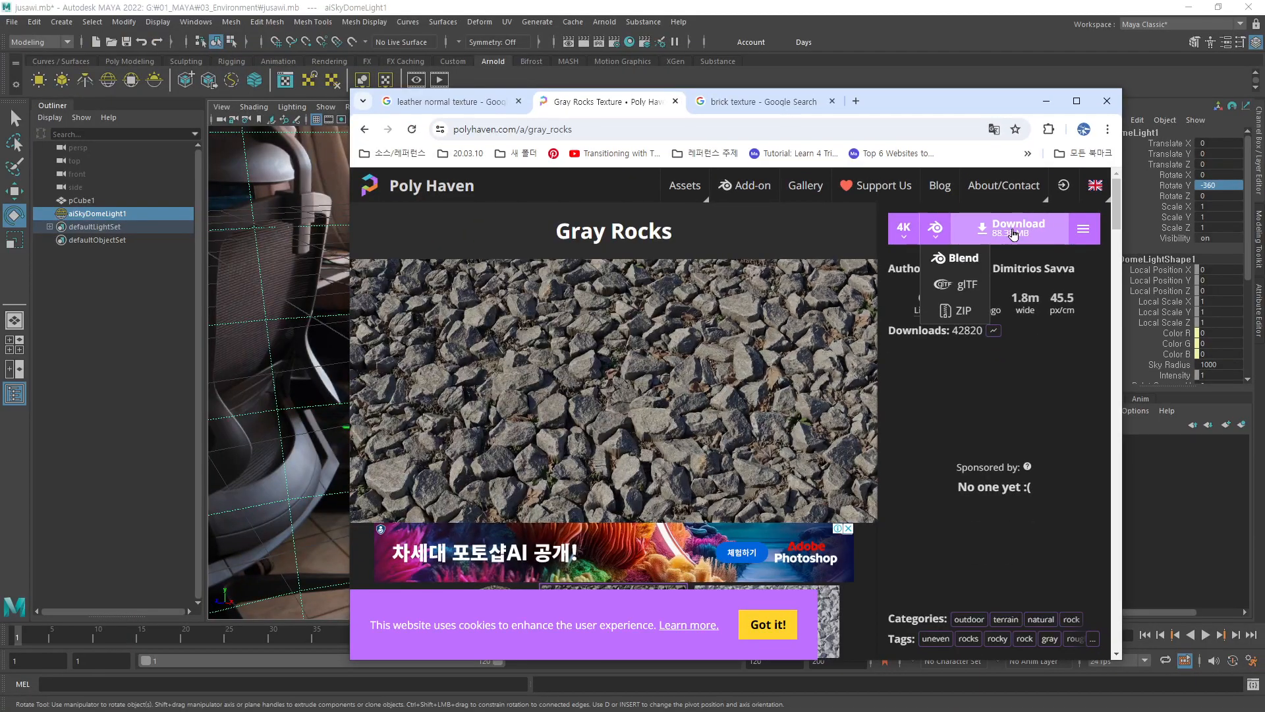
click(1013, 234)
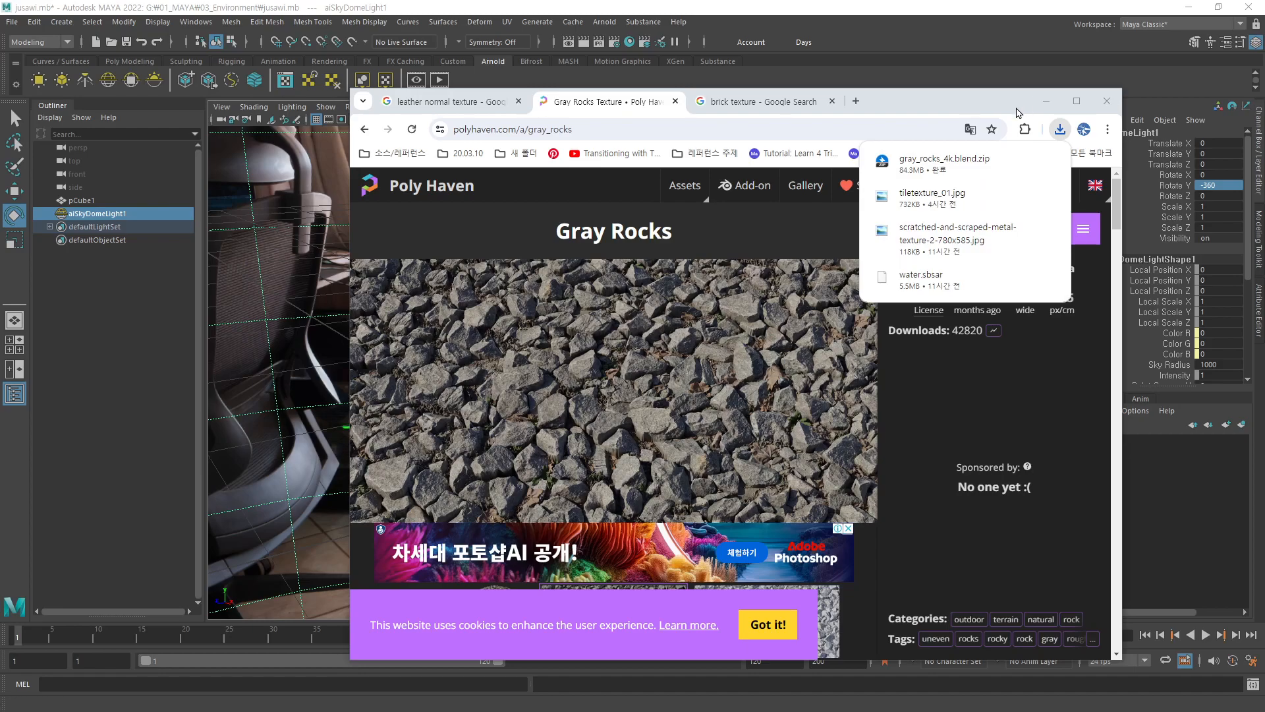
click(942, 169)
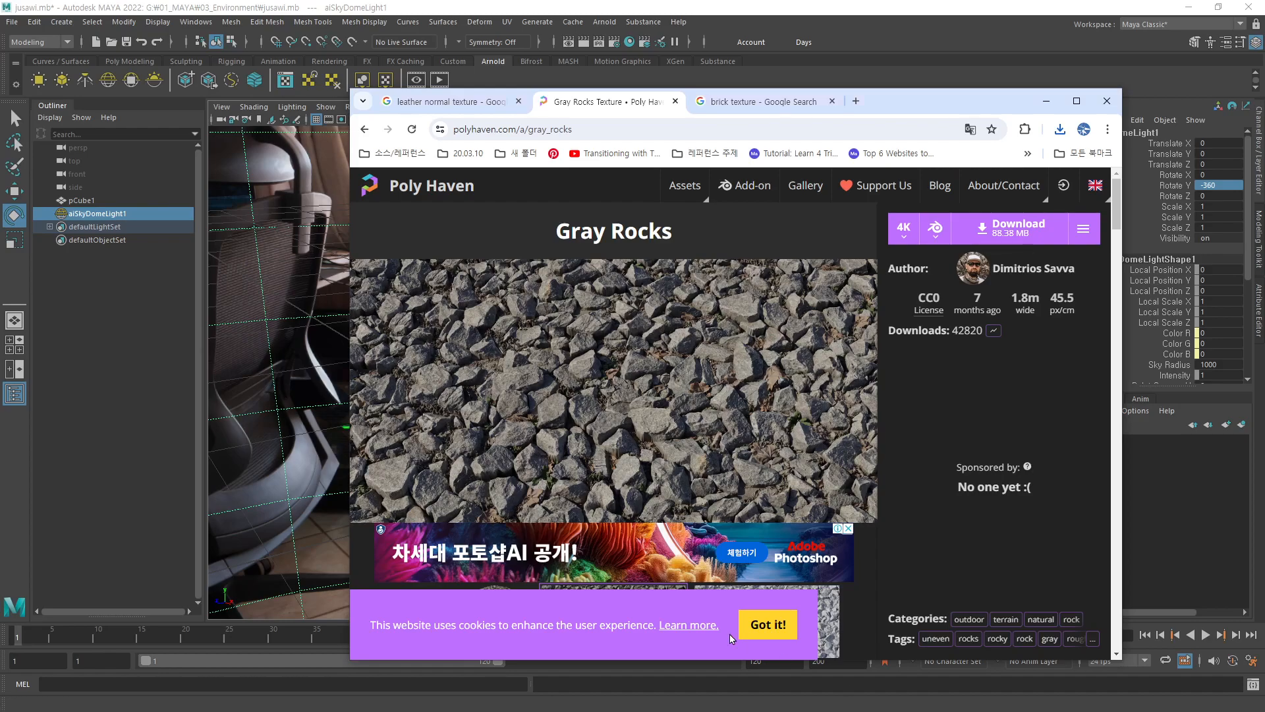
click(1046, 100)
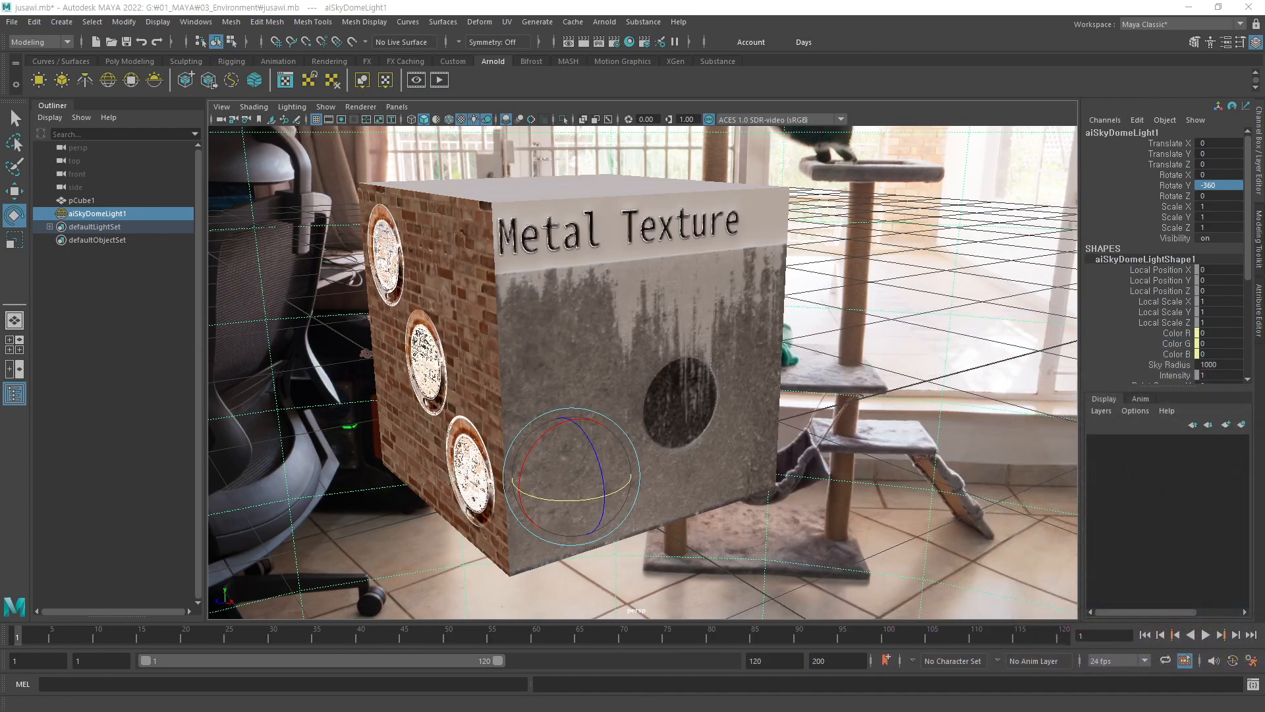
- In File Explorer, open the textures subfolder of gray_rocks_4k.blend in Source\Texture on drive G
key(super+e)
click(432, 545)
double_click(607, 399)
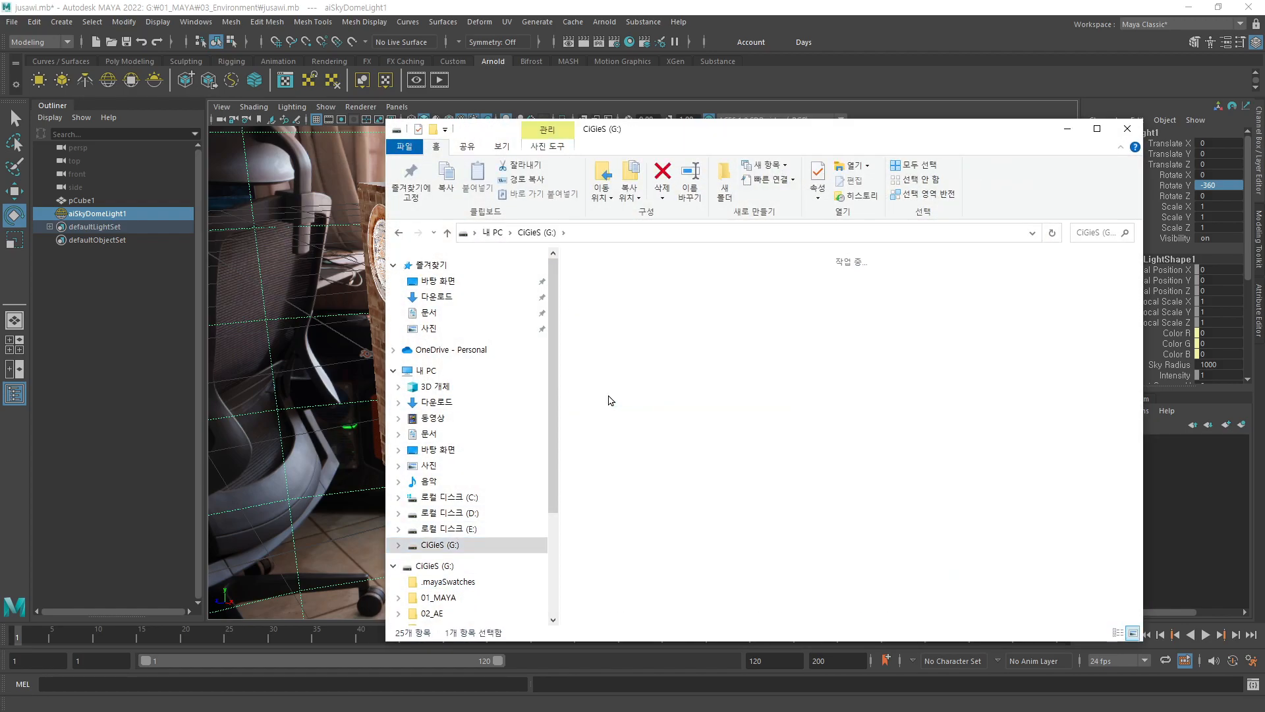
double_click(821, 276)
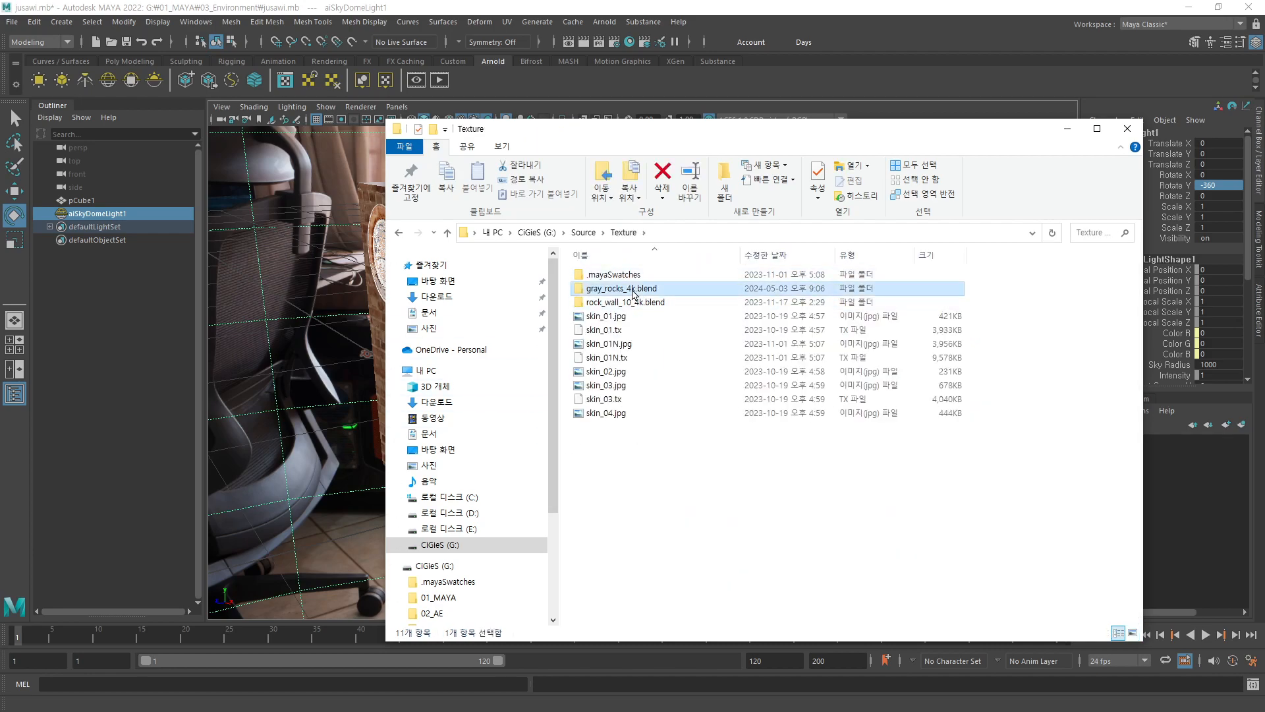
double_click(623, 288)
click(599, 293)
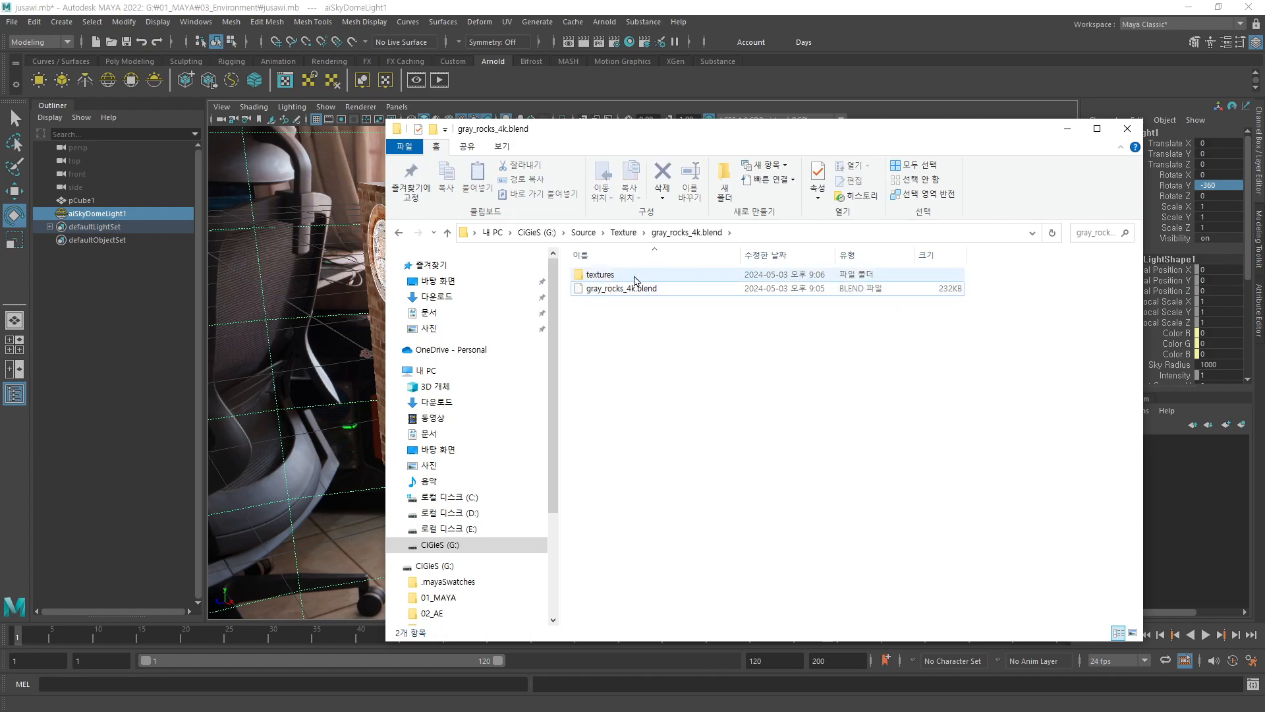
click(631, 330)
double_click(589, 277)
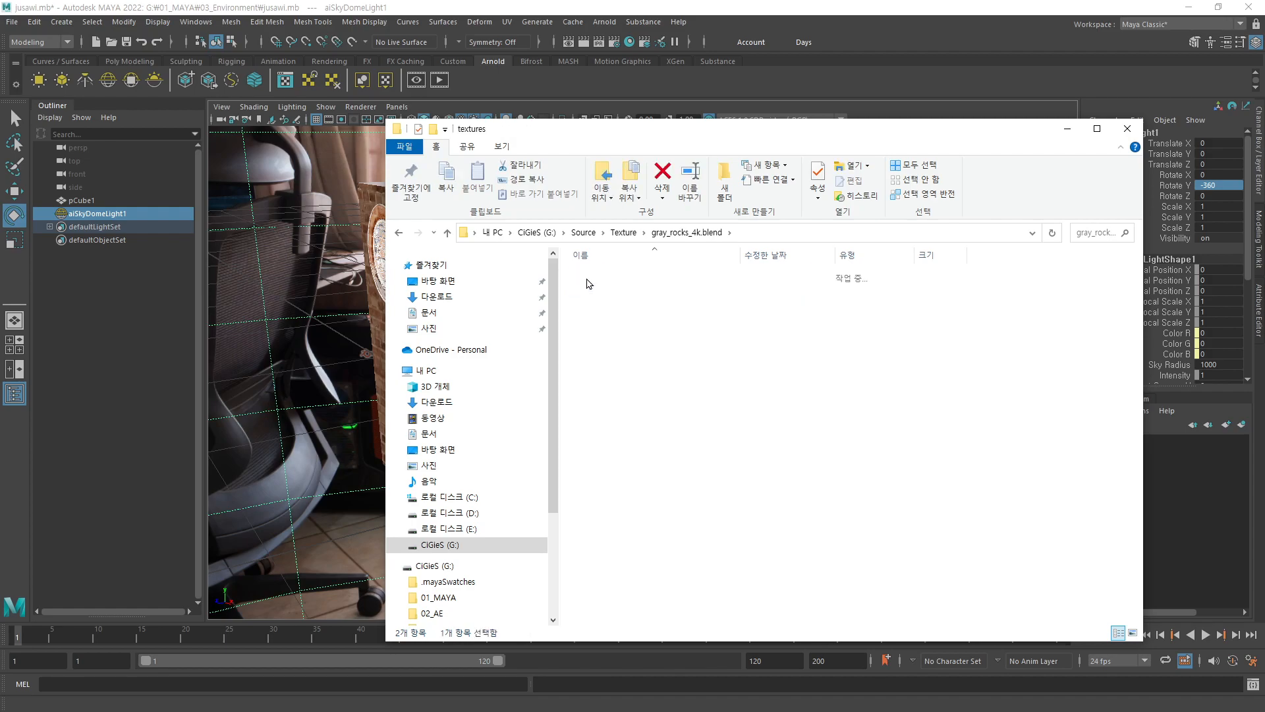
- Show the texture files as thumbnails and examine the gray_rocks diffuse, displacement, normal and roughness maps
click(727, 305)
click(815, 299)
click(600, 290)
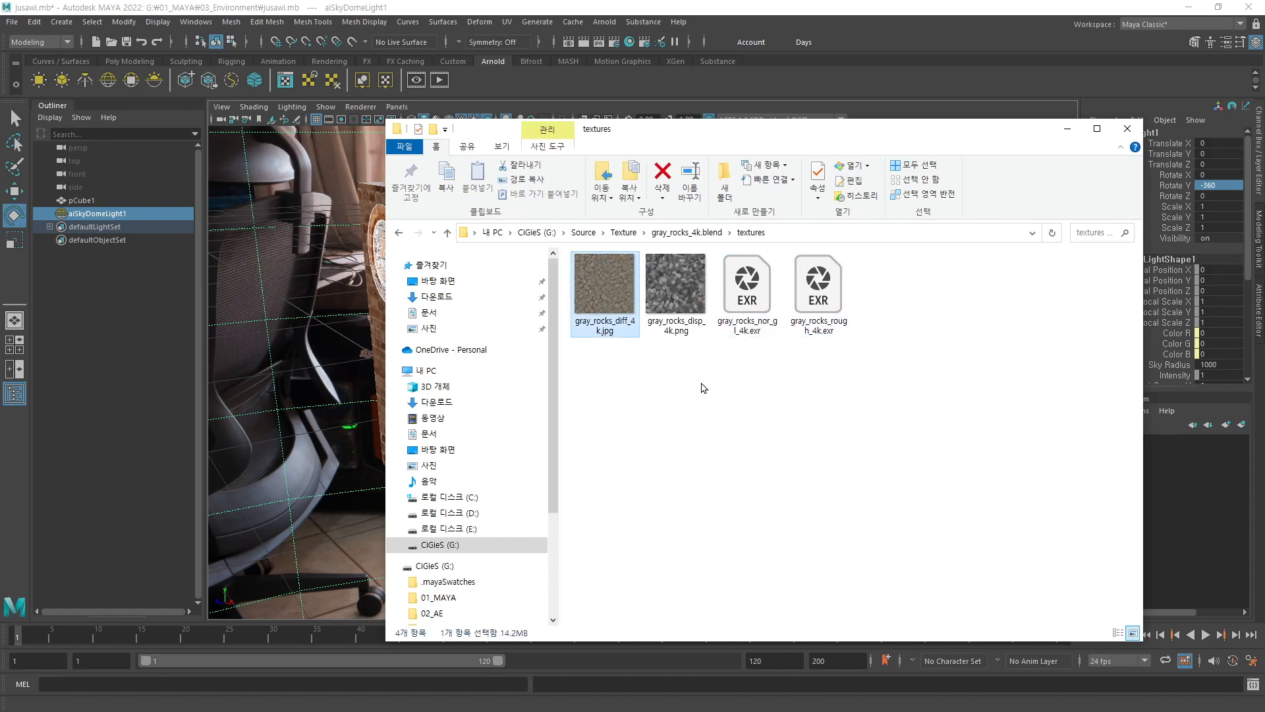
click(675, 301)
click(761, 323)
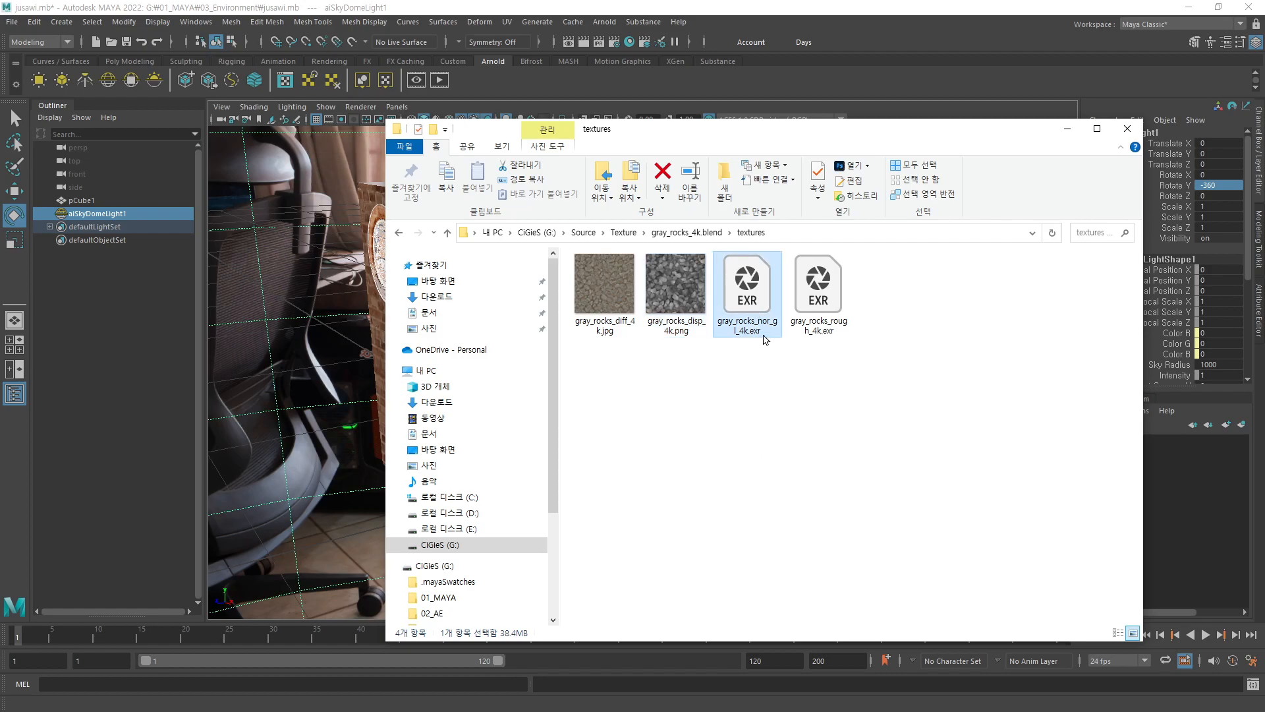
click(817, 325)
drag(921, 280, 605, 447)
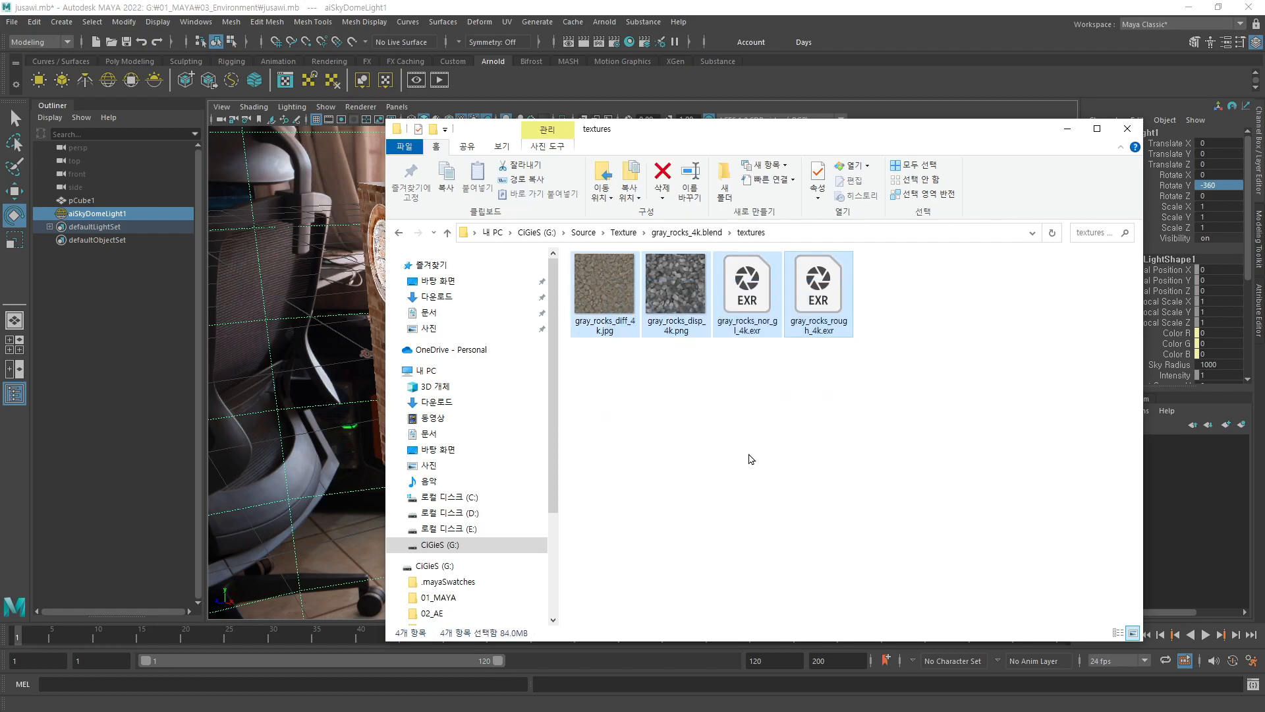
click(751, 460)
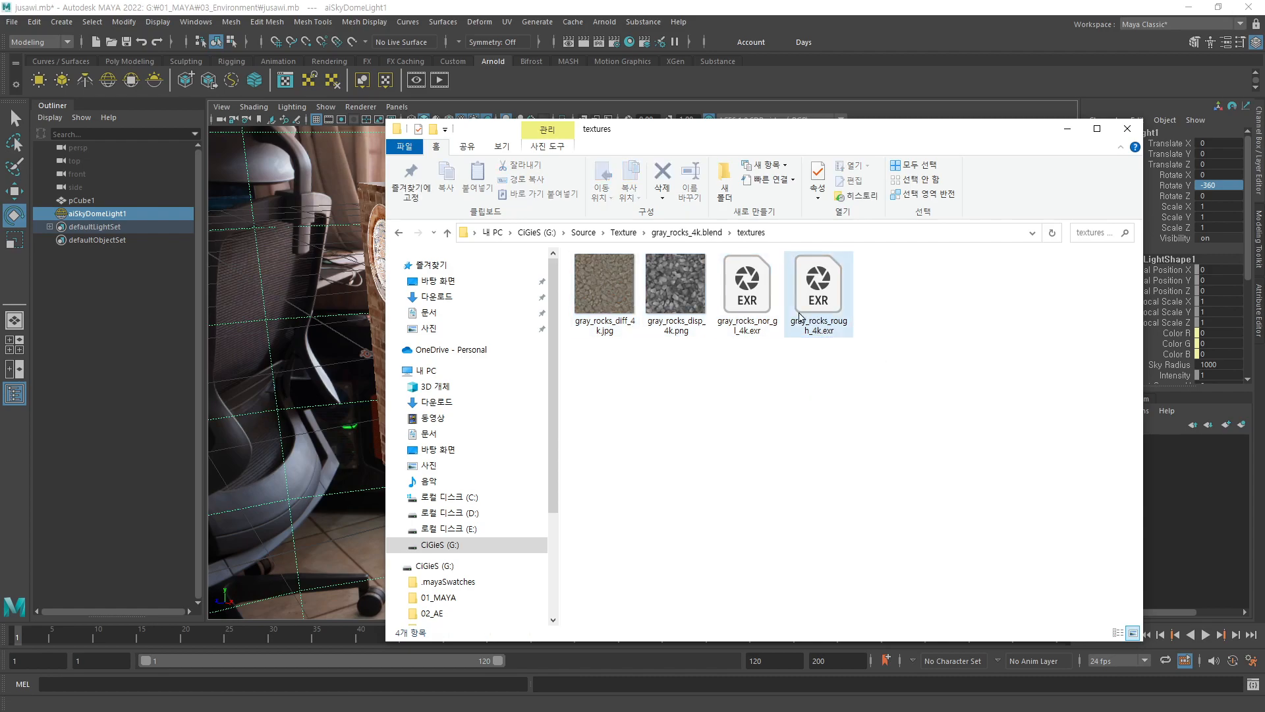
drag(901, 273, 649, 414)
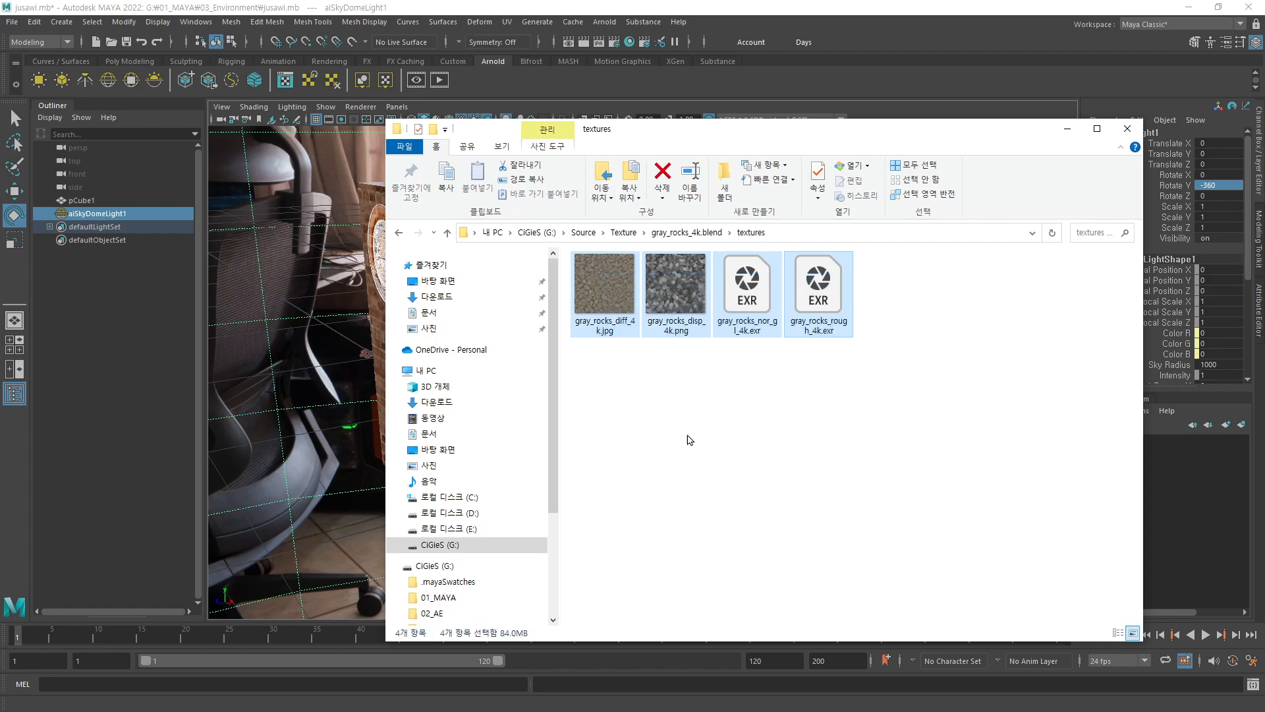
click(674, 356)
click(677, 311)
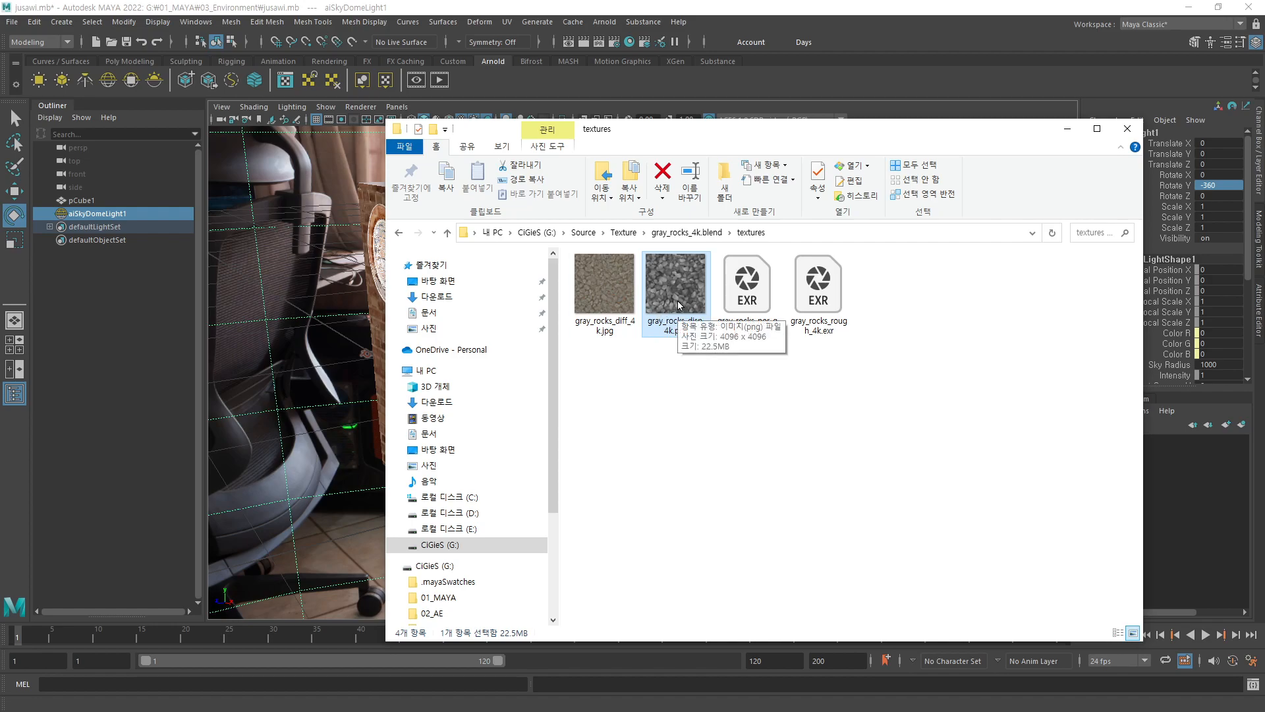
- Return to Maya and create a polygon sphere in the scene with the textured cube
drag(751, 138, 790, 195)
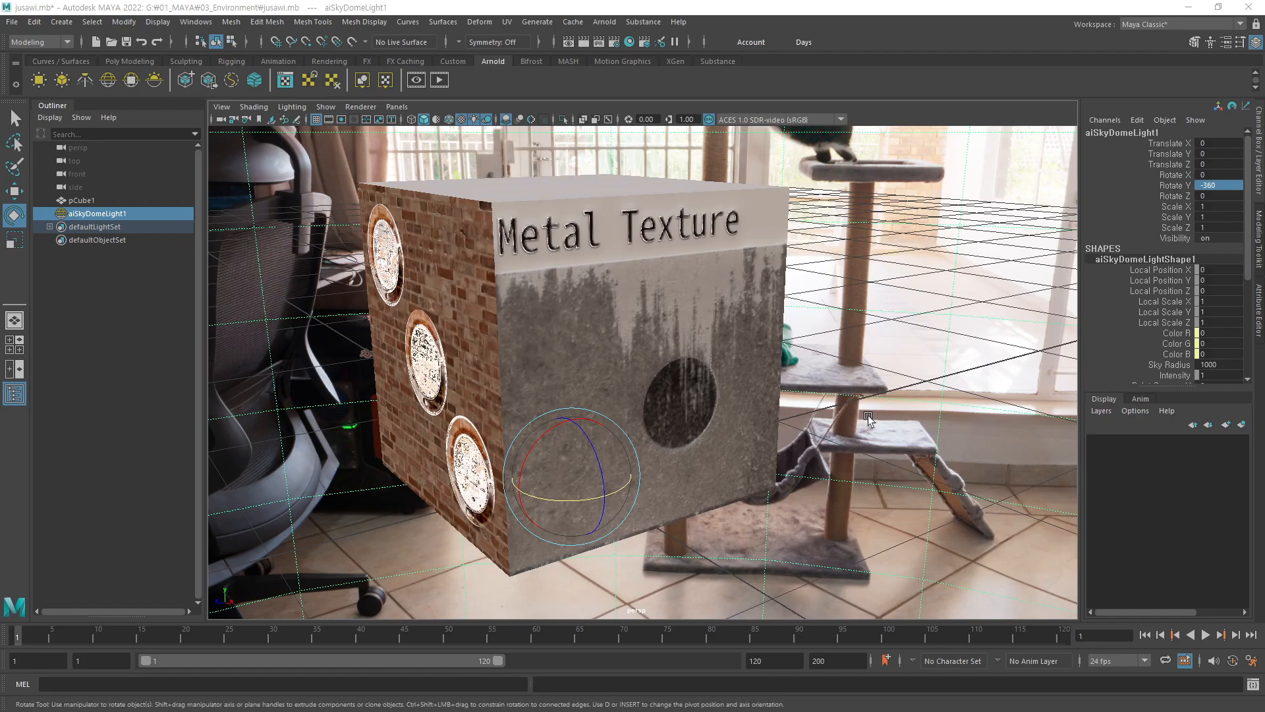
alt+middle_drag(841, 348, 822, 346)
alt+drag(822, 346, 634, 340)
scroll(634, 340, up, 5)
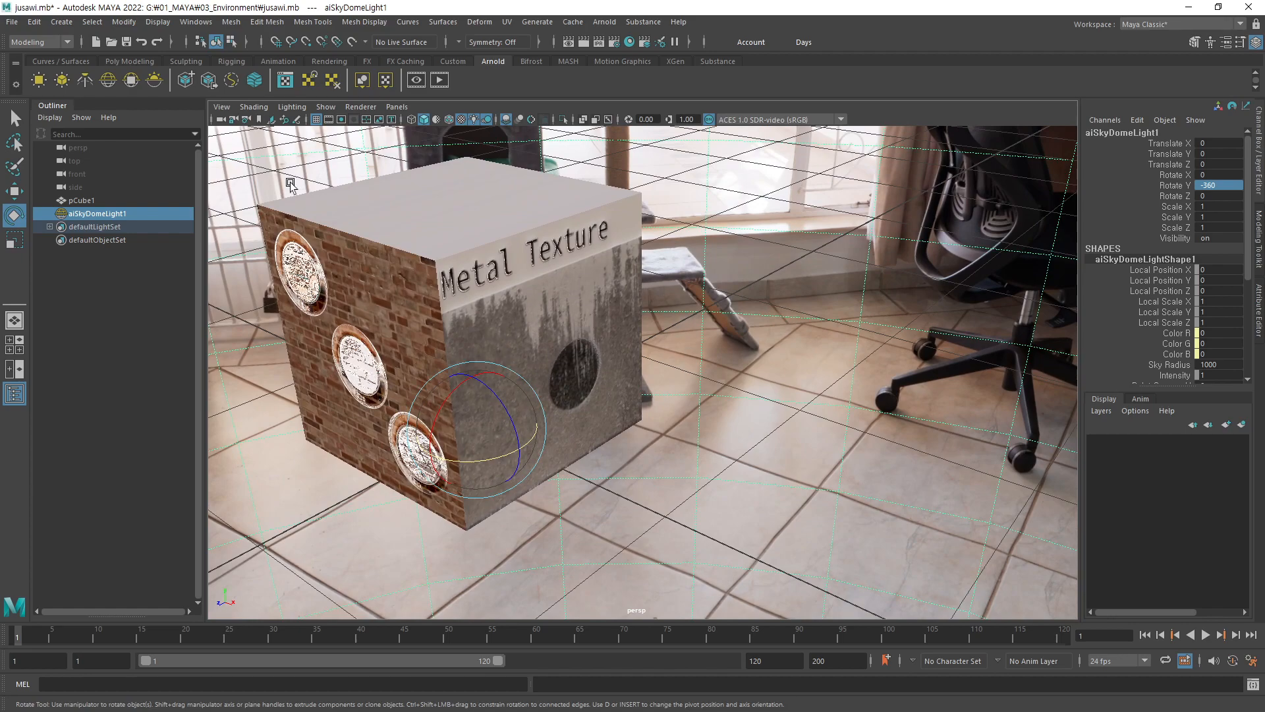
click(128, 61)
click(38, 83)
- Move the new sphere clear of the textured cube, to about 1.87 in X and 0.45 in Y
alt+right_drag(809, 400, 577, 422)
alt+middle_drag(577, 422, 532, 409)
alt+drag(531, 476, 612, 441)
key(w)
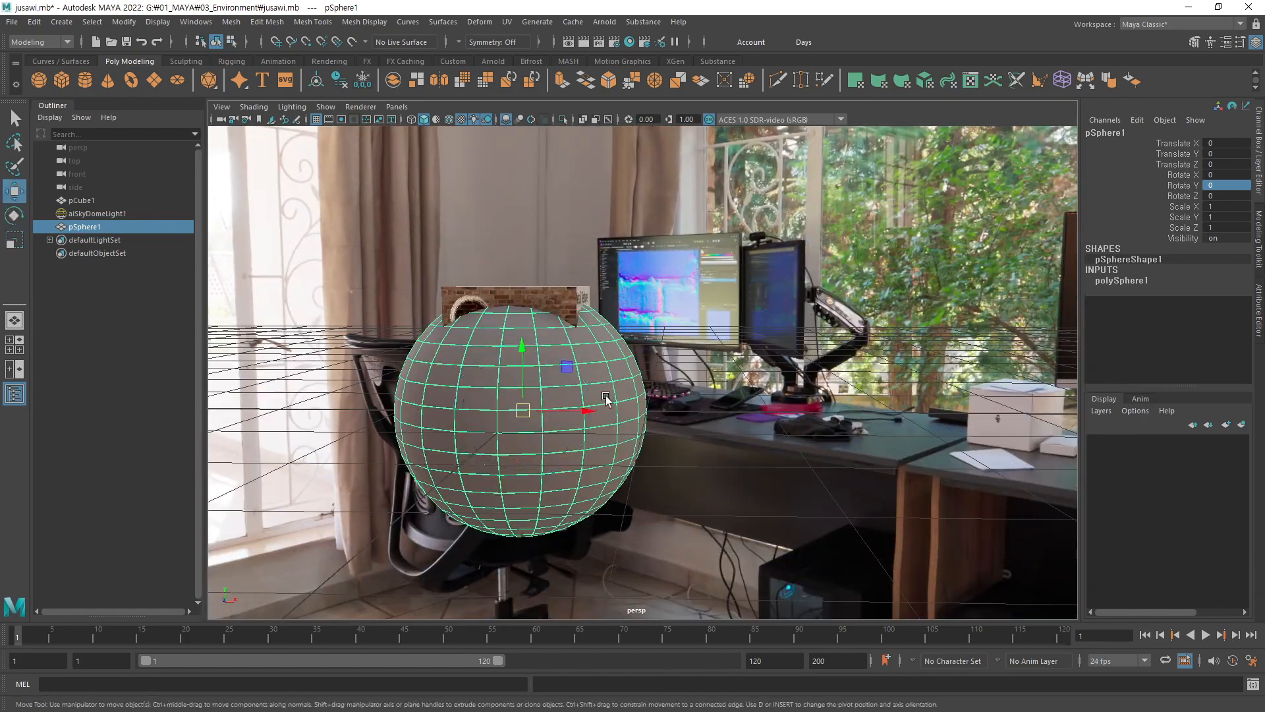
drag(567, 368, 804, 310)
alt+middle_drag(790, 330, 698, 343)
alt+drag(699, 343, 642, 385)
alt+right_drag(643, 384, 768, 358)
alt+middle_drag(738, 371, 791, 376)
mouse_move(791, 376)
alt+mouse_down()
mouse_move(762, 378)
mouse_move(783, 364)
alt+mouse_up()
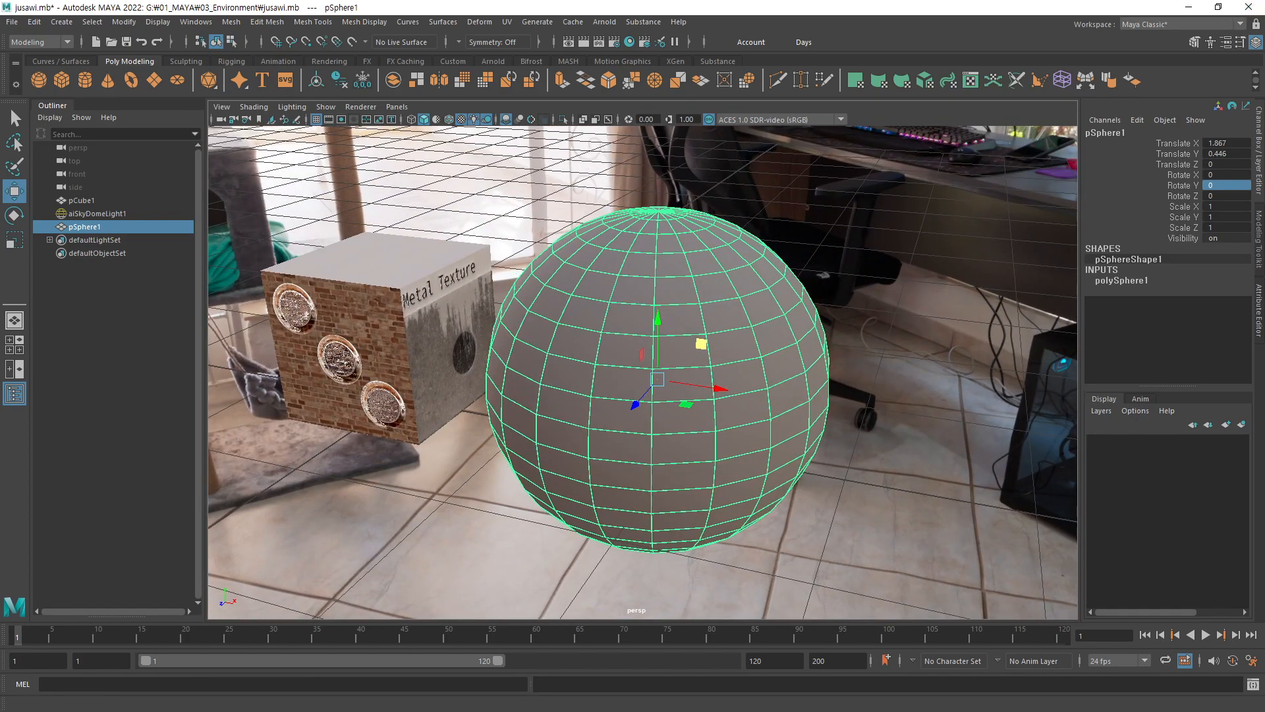
- Open the Hypershade and create an aiStandardSurface material in a new, empty graph tab
drag(1264, 33, 412, 78)
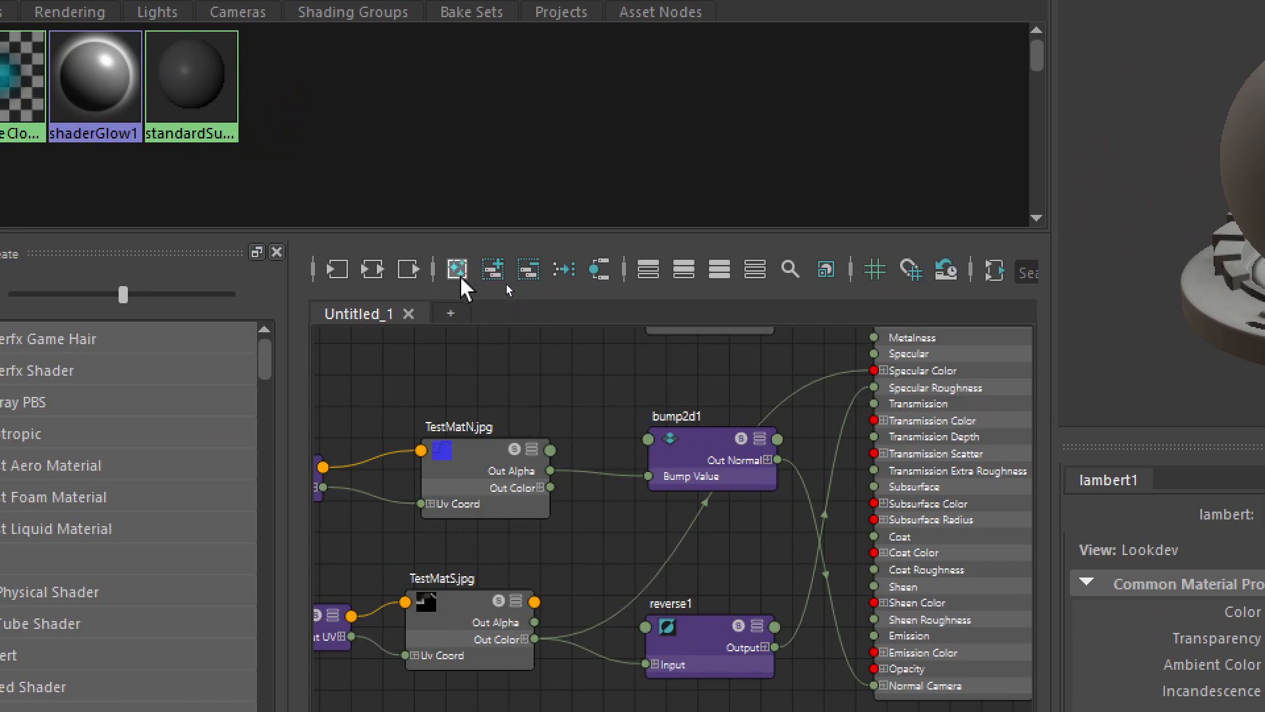
click(452, 315)
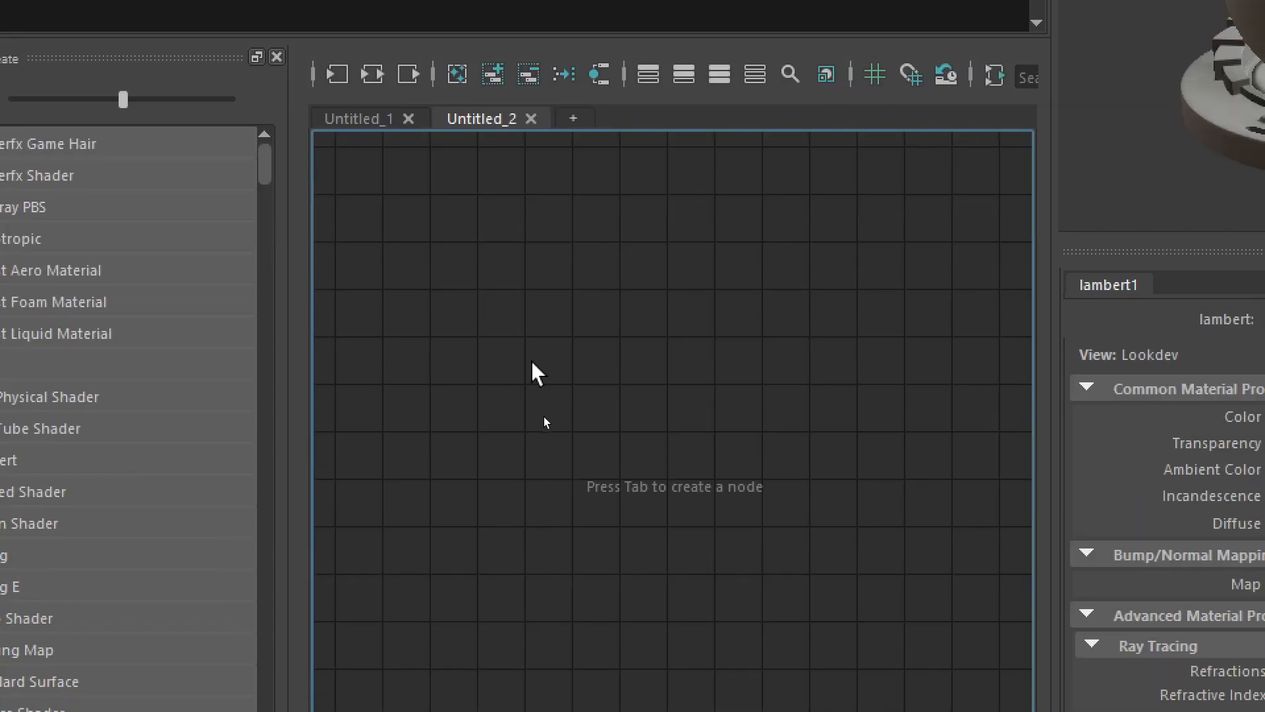
key(Tab)
text(aist)
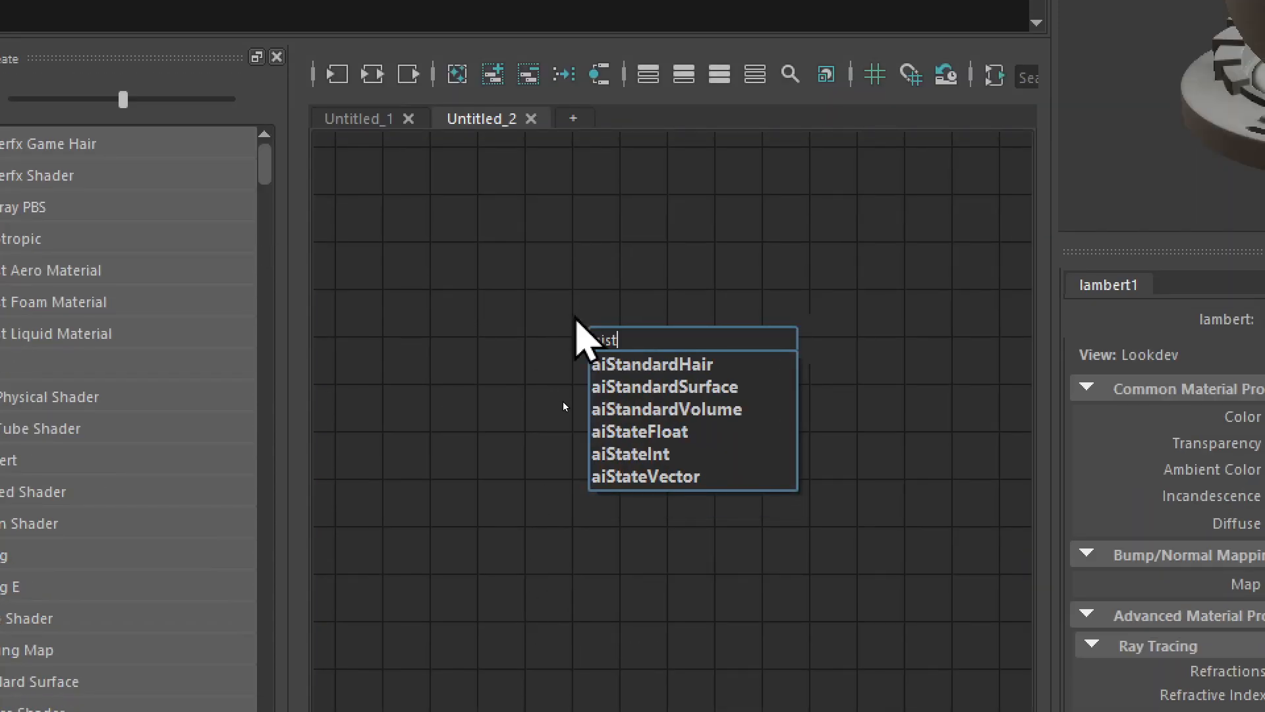
key(Down)
key(Down)
key(Return)
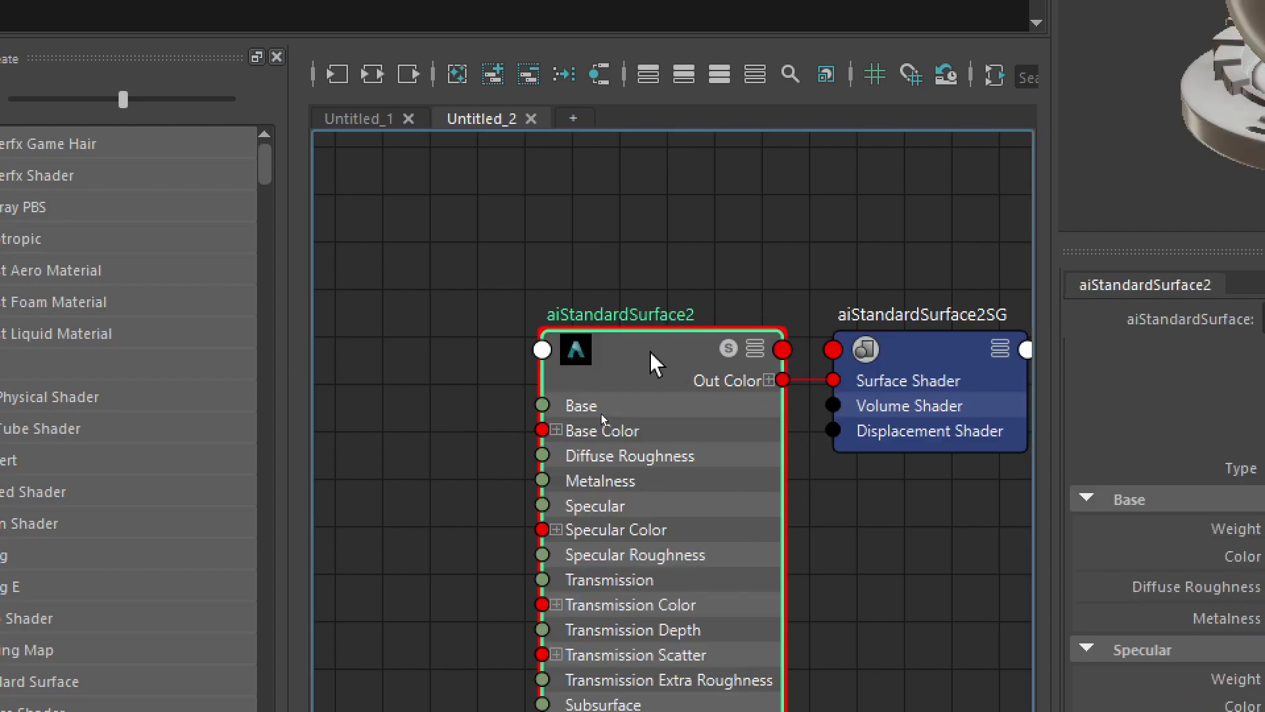
- Rearrange the new material and shading group nodes, and connect a File texture to the aiStandardSurface's base color
drag(654, 362, 634, 236)
drag(946, 352, 923, 232)
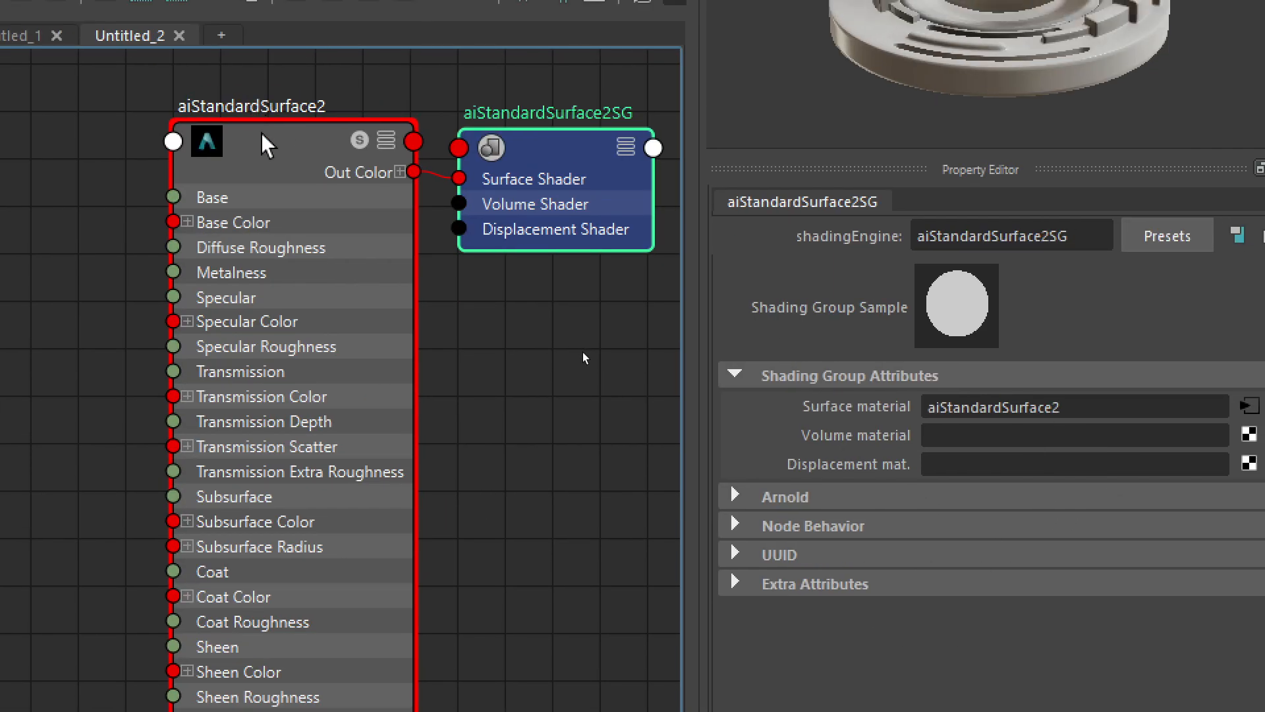
click(518, 121)
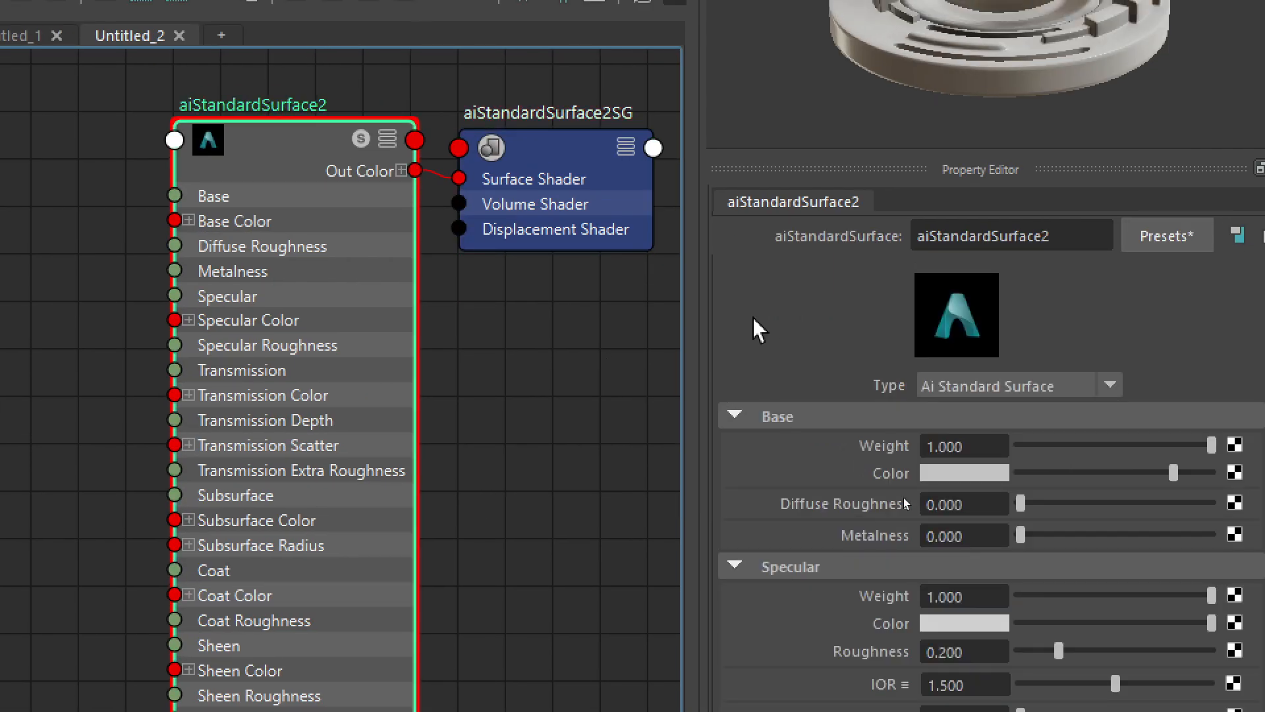
click(1062, 382)
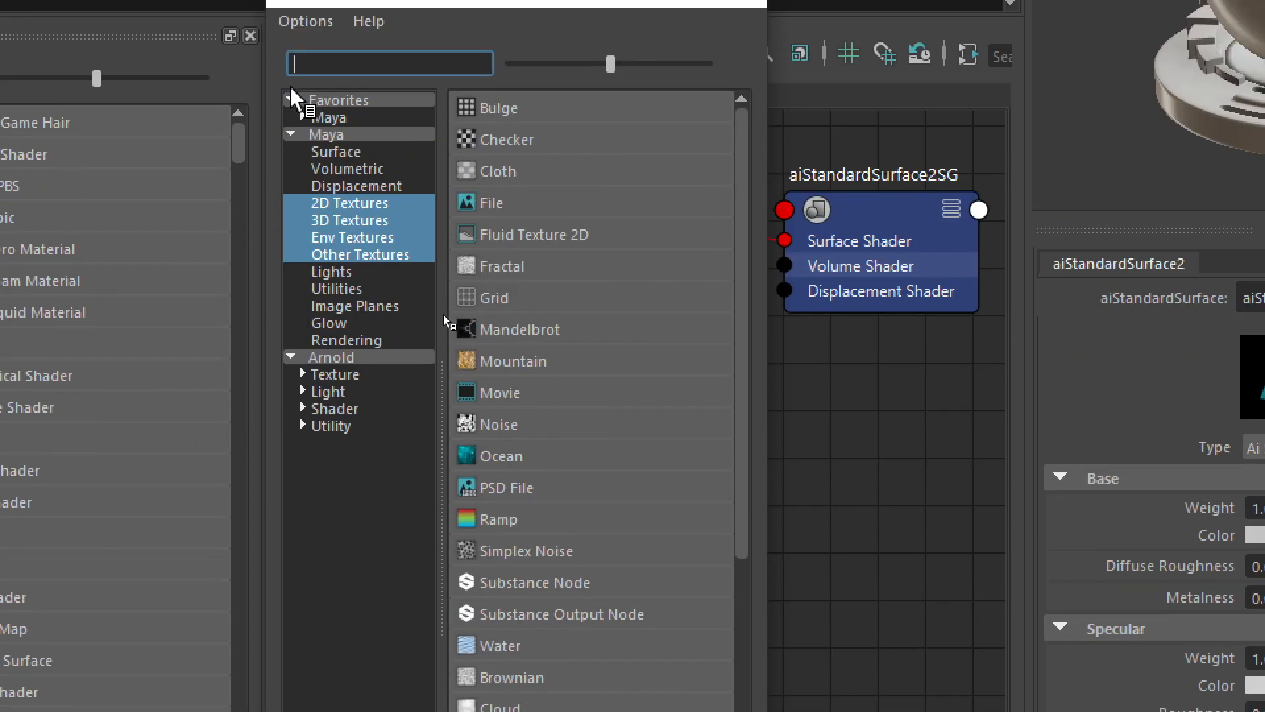
click(500, 204)
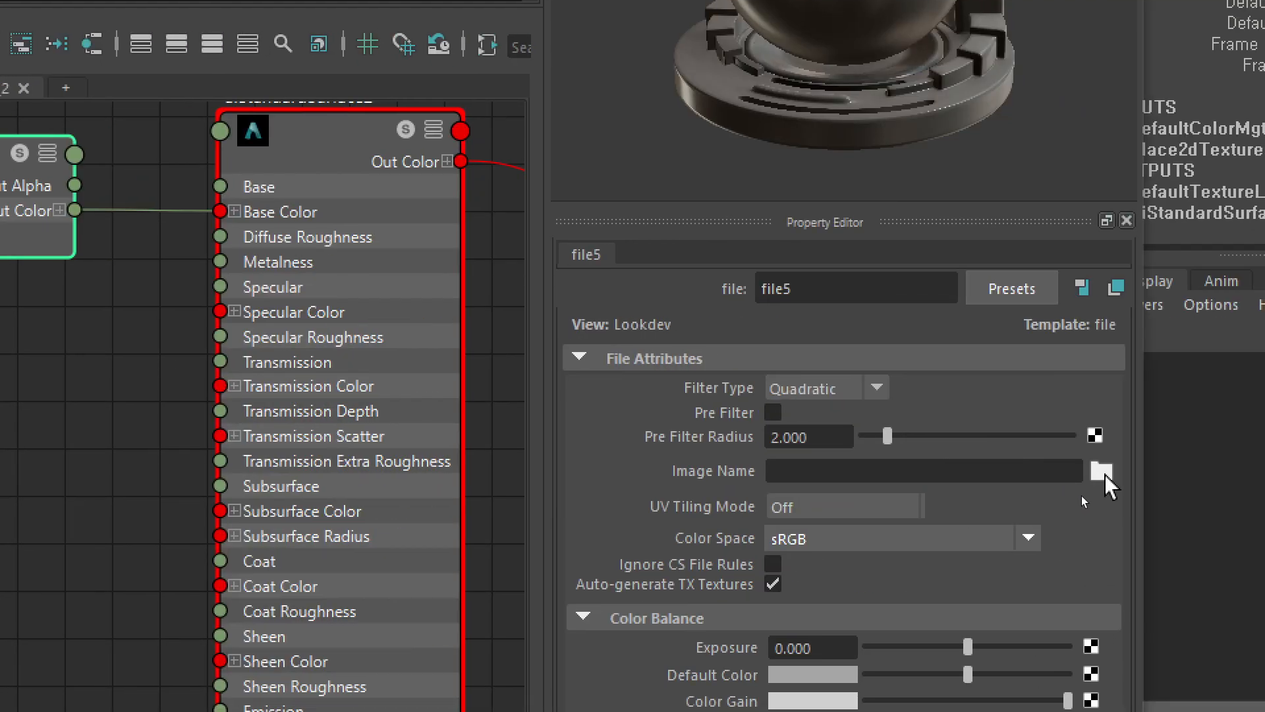
- Load gray_rocks_diff_4k.jpg from G:\Source\Texture\gray_rocks_4k.blend\textures into the base color file node
click(1102, 472)
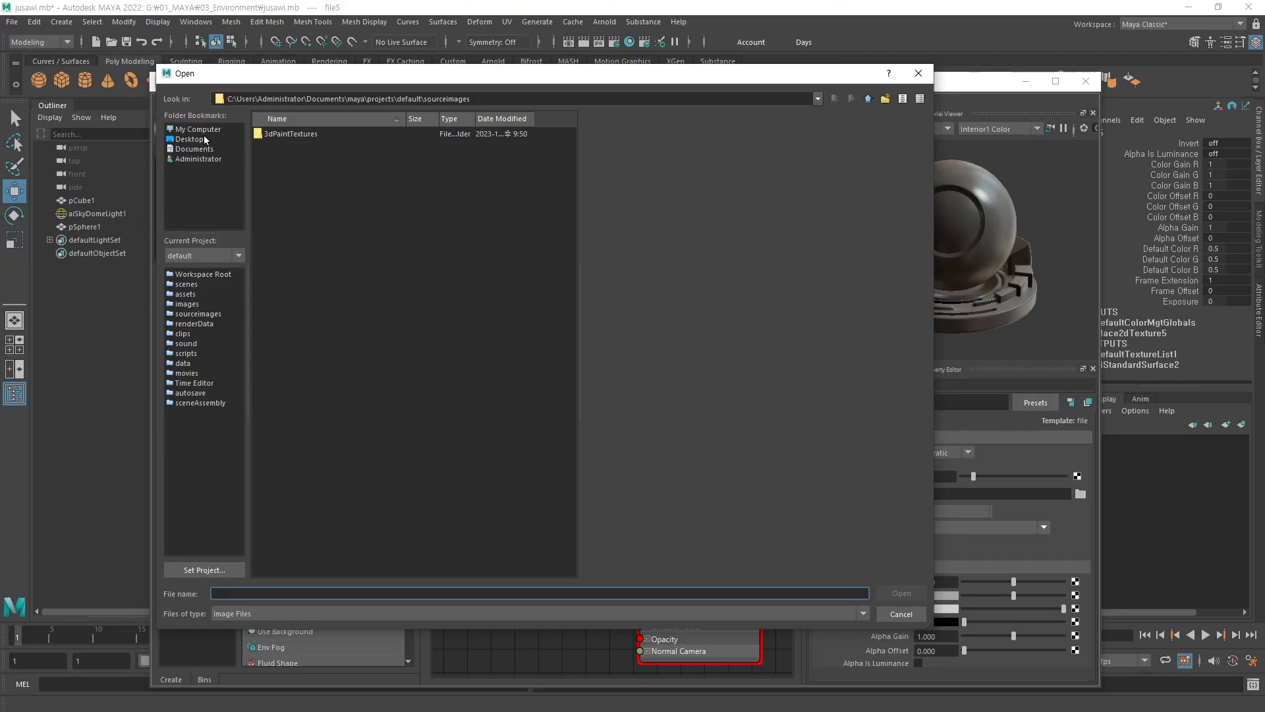
click(206, 139)
double_click(281, 134)
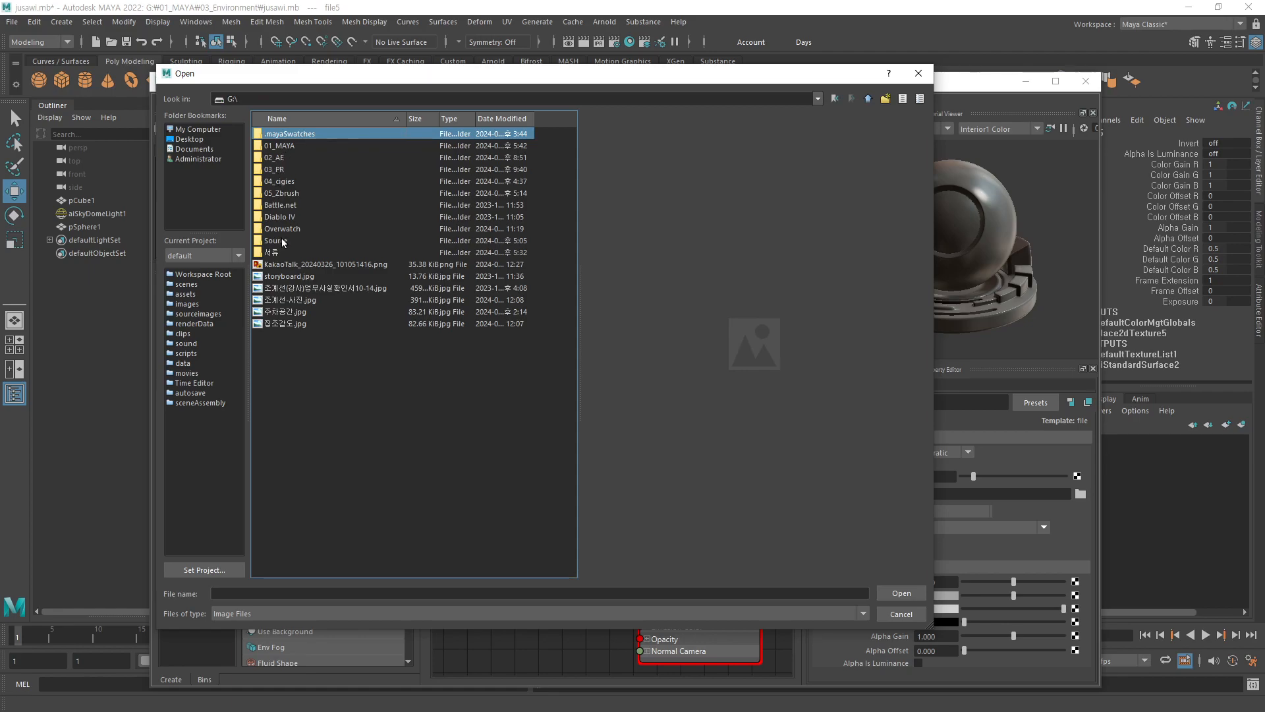
double_click(282, 241)
double_click(283, 172)
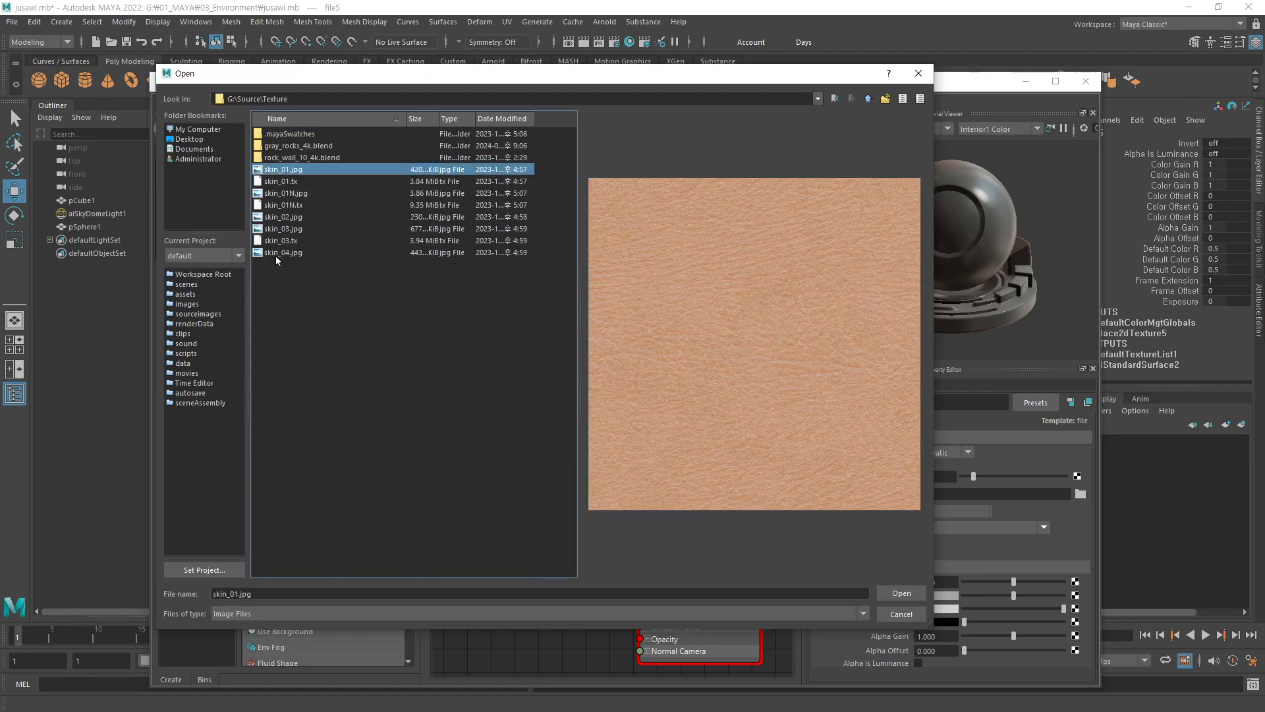
double_click(284, 145)
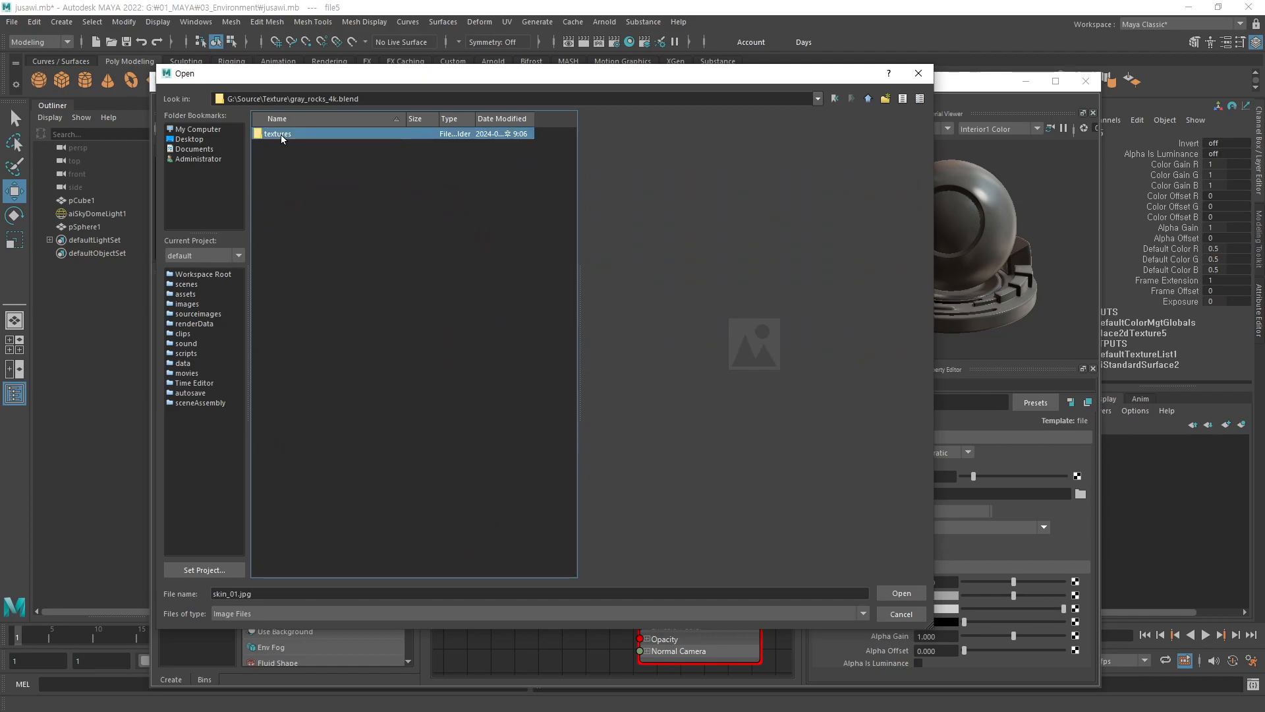
double_click(280, 134)
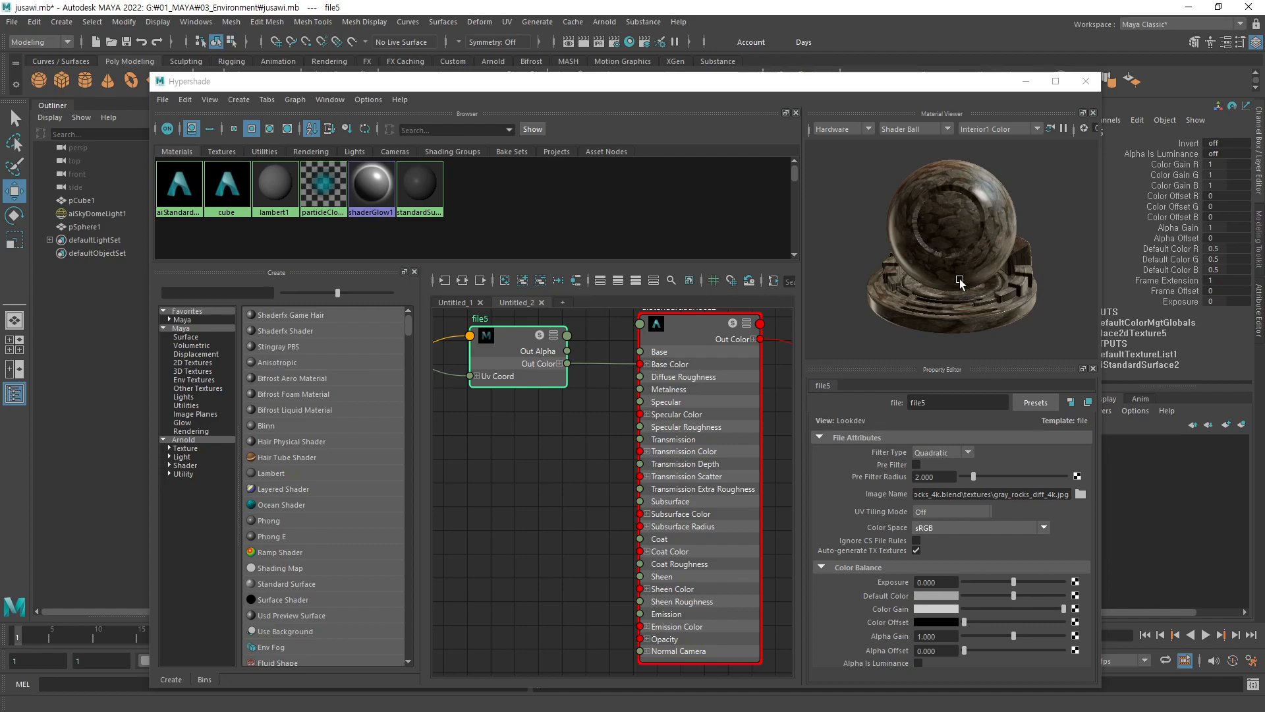
- Assign the new rock material to the sphere and inspect its surface up close
drag(890, 101, 883, 405)
middle_drag(160, 493, 620, 331)
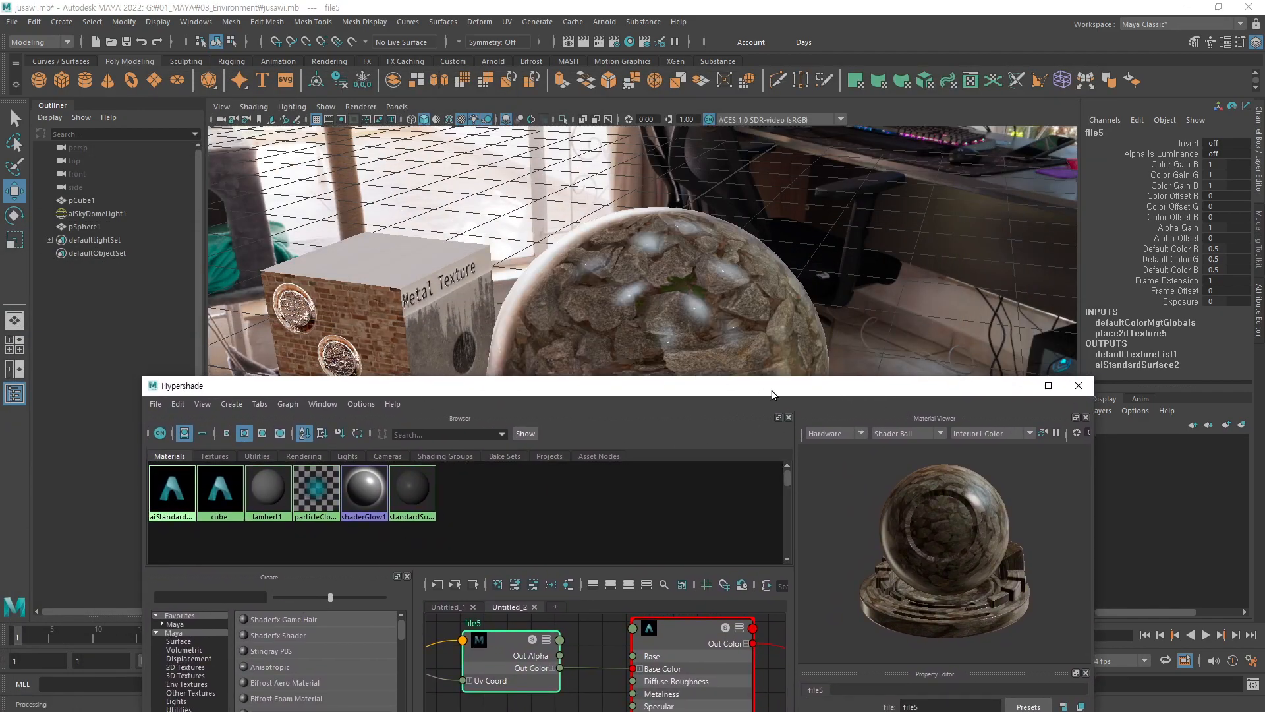
drag(863, 389, 745, 416)
alt+drag(774, 364, 560, 162)
alt+drag(963, 432, 870, 356)
scroll(955, 376, up, 8)
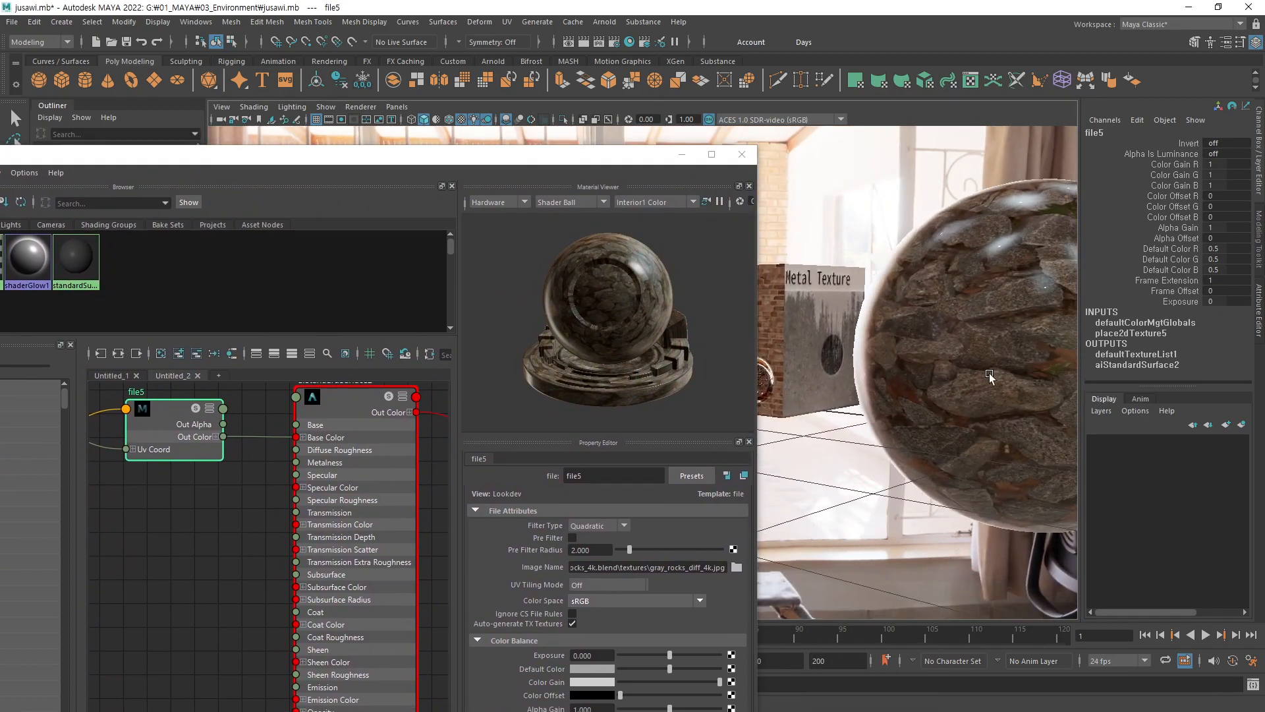
alt+drag(904, 395, 917, 423)
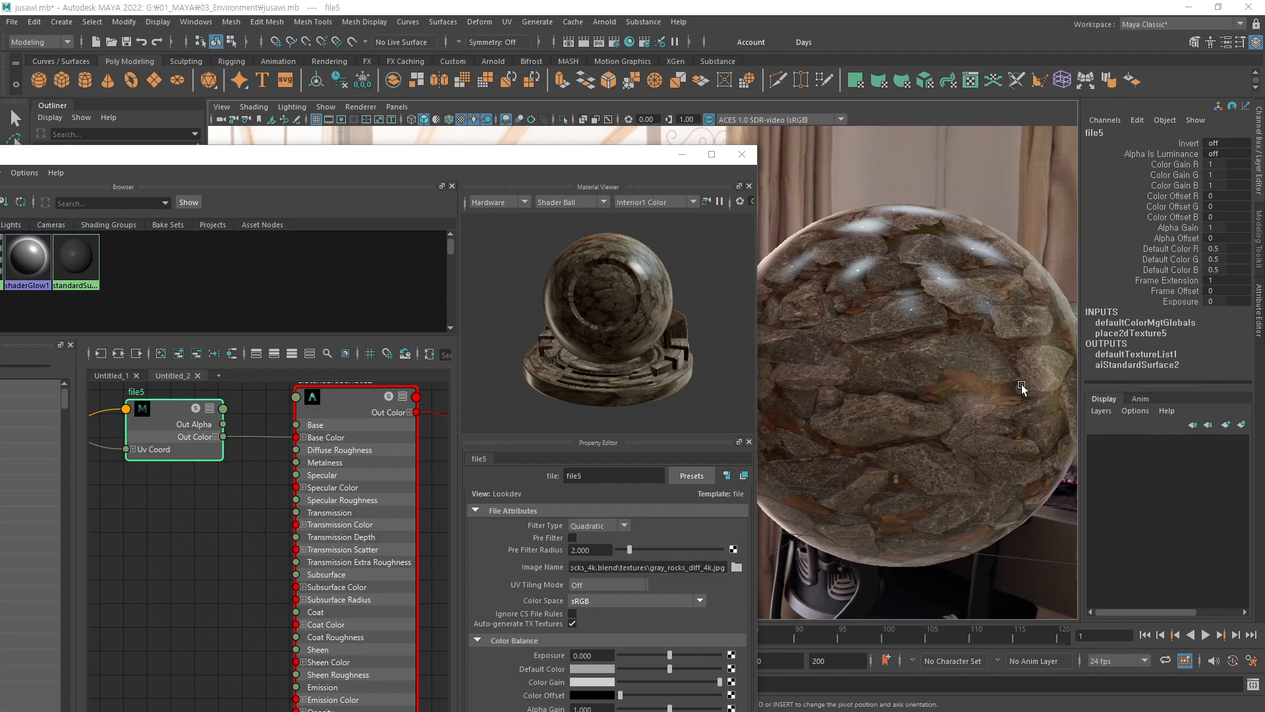
- Connect a File texture to the rock material's bump mapping and set the bump node to use Tangent Space Normals
drag(515, 160, 615, 152)
click(449, 394)
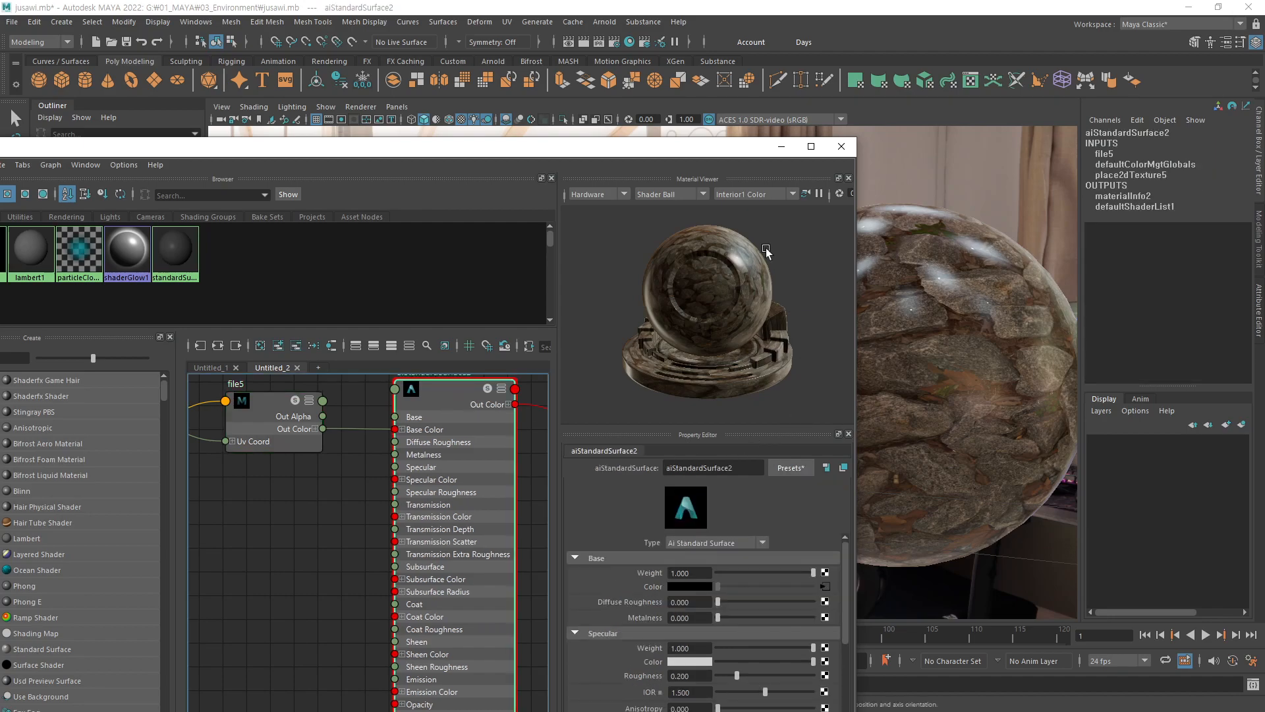
drag(723, 153, 749, 36)
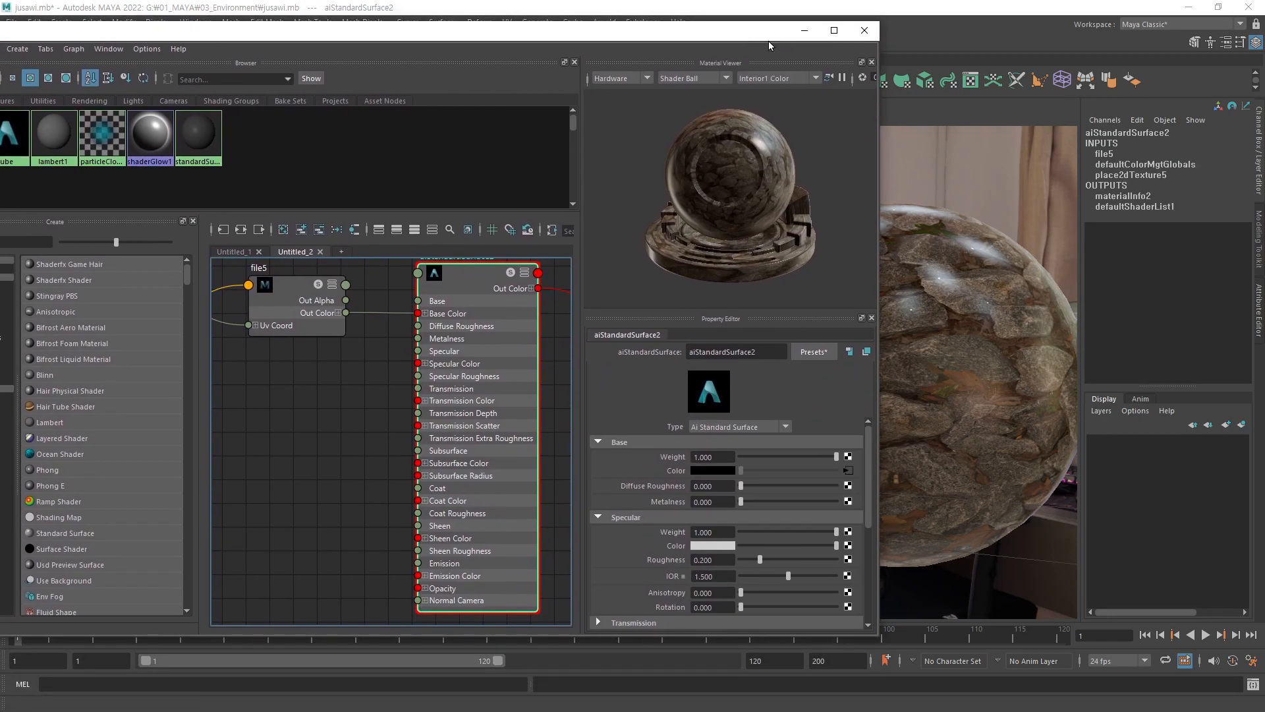
drag(869, 445, 856, 547)
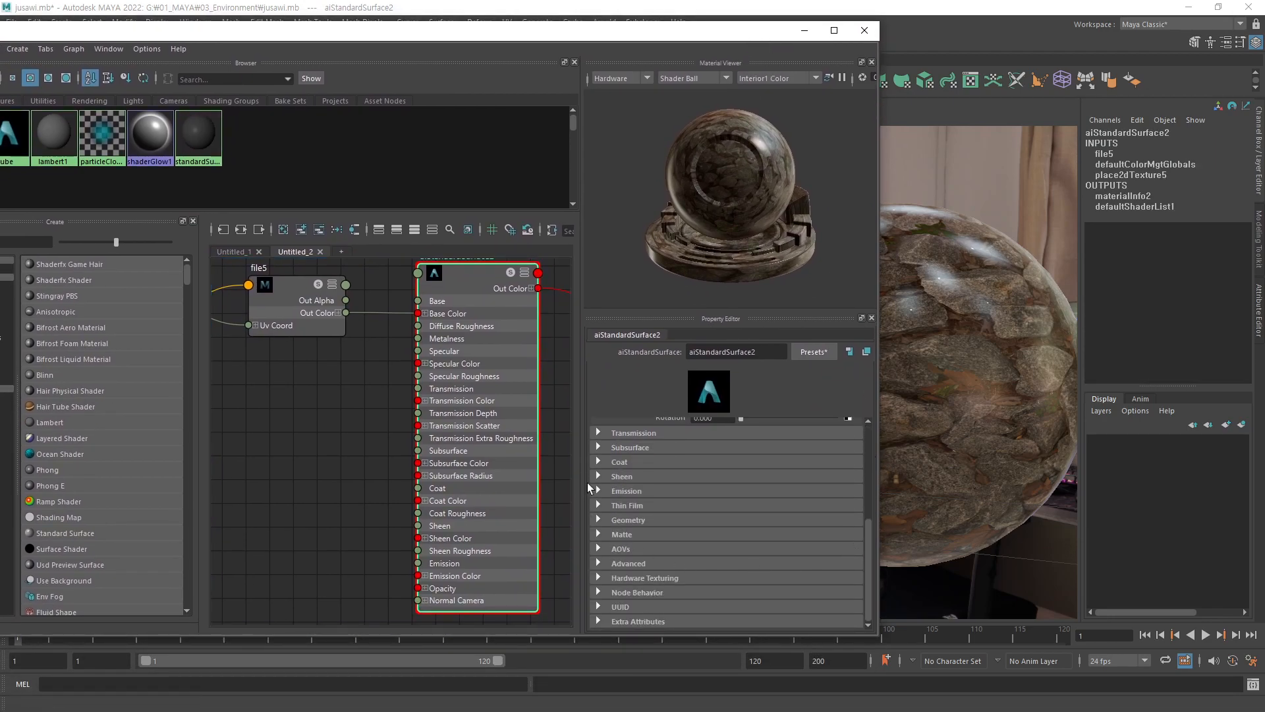
click(598, 519)
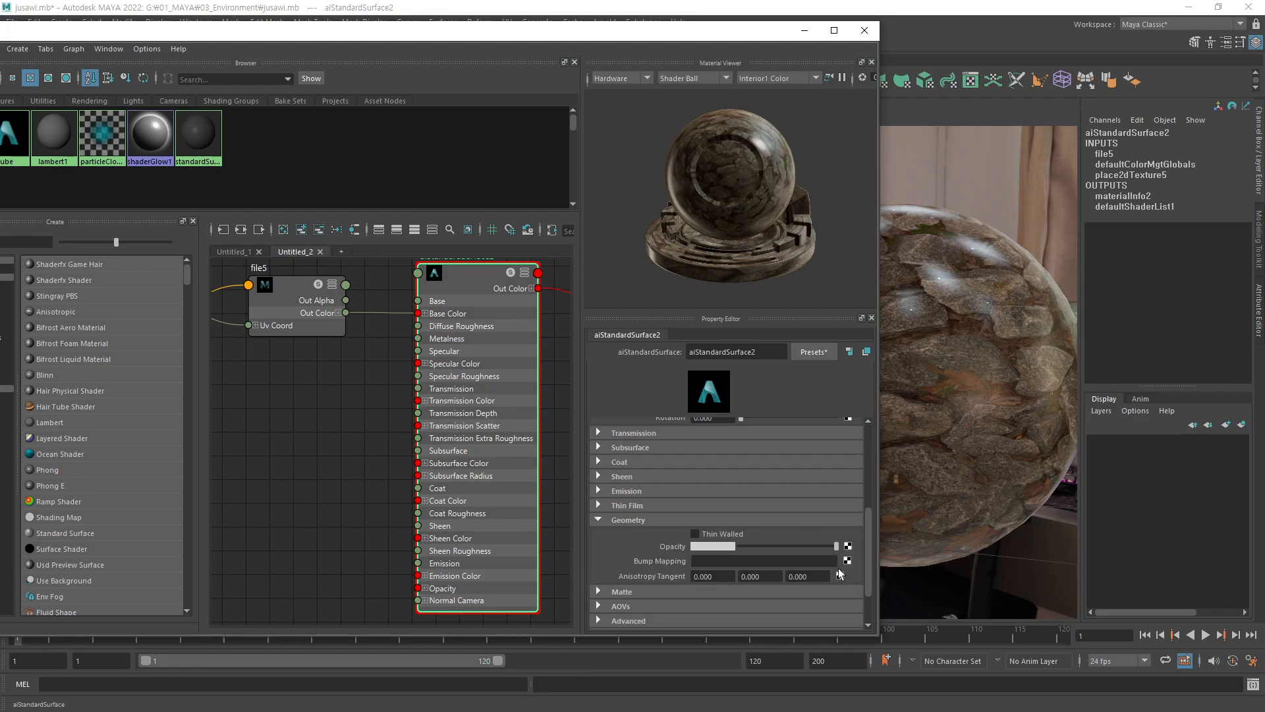
click(848, 561)
click(604, 355)
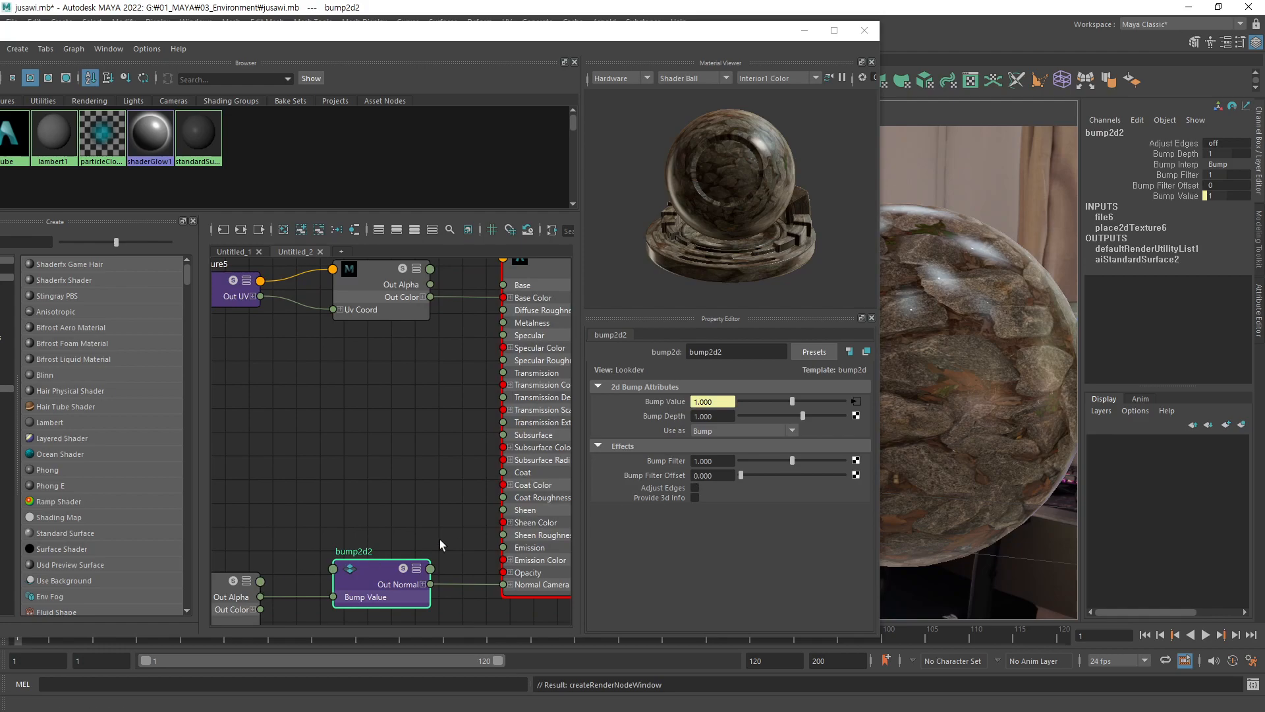
click(726, 431)
click(730, 457)
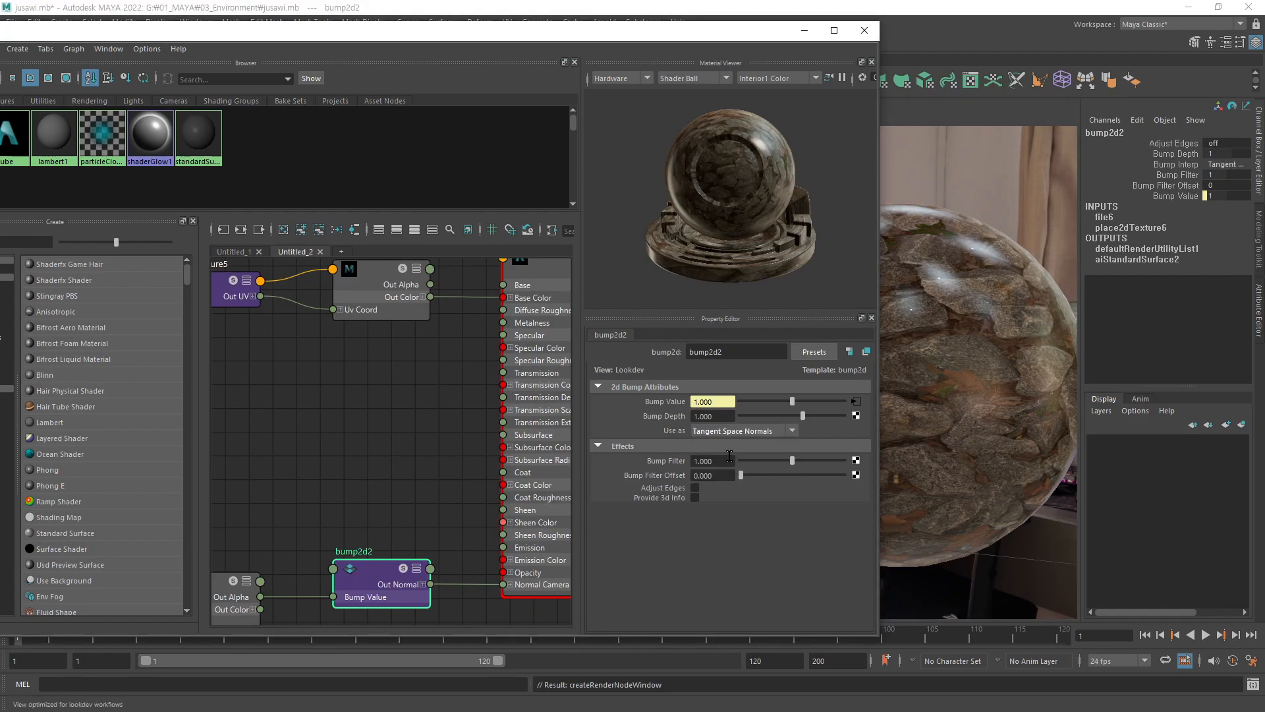
- Load gray_rocks_nor_gl_4k.exr from G:\Source\Texture\gray_rocks_4k.blend\textures into the file node feeding the bump node
click(220, 583)
click(858, 445)
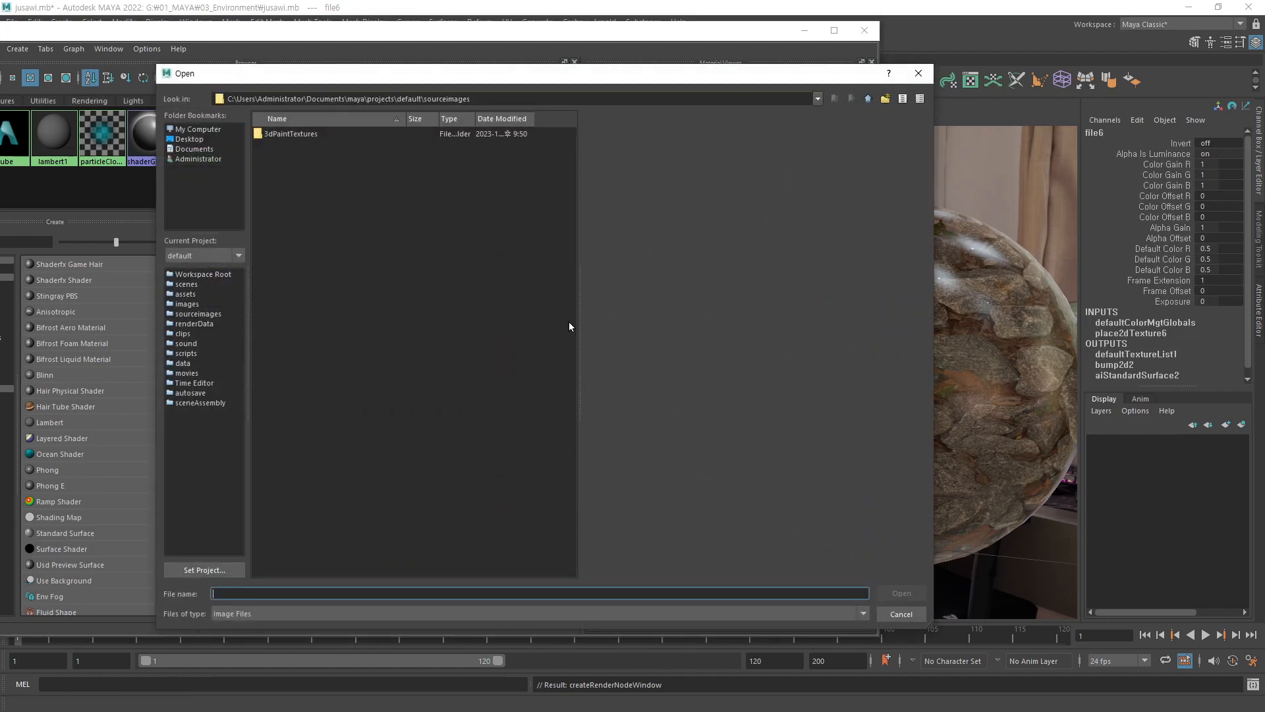
click(209, 125)
click(198, 129)
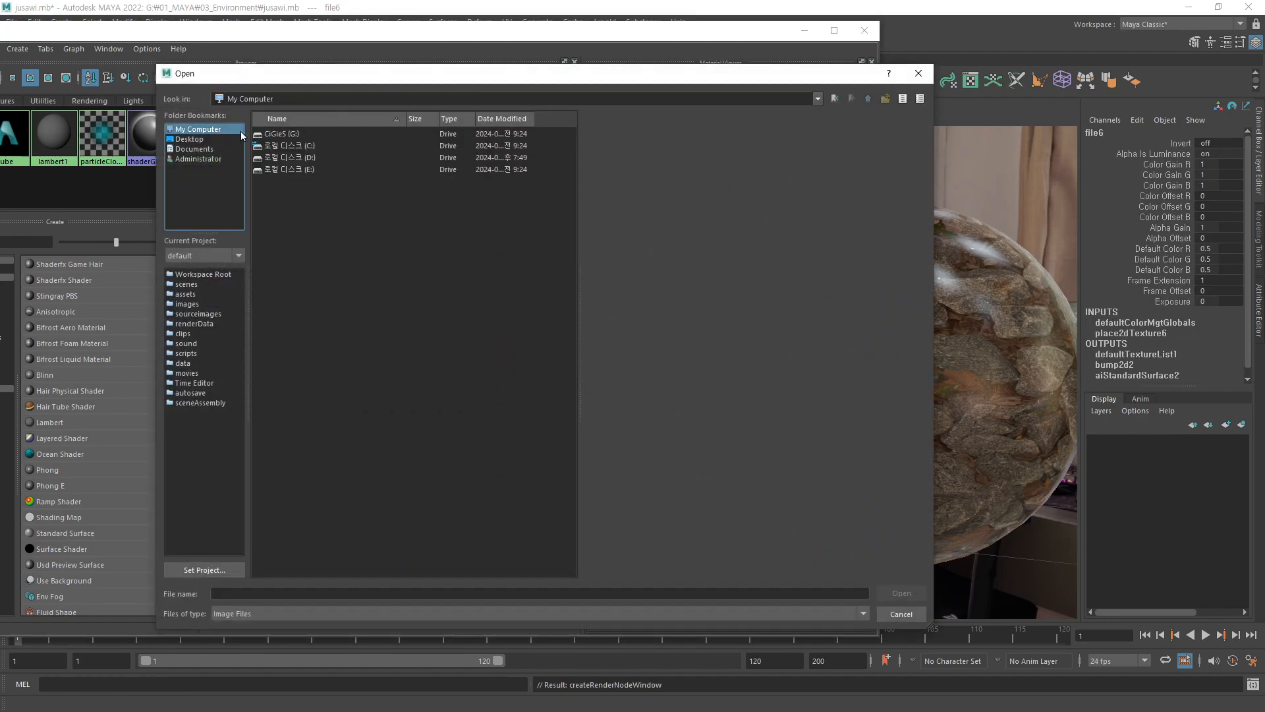
double_click(283, 135)
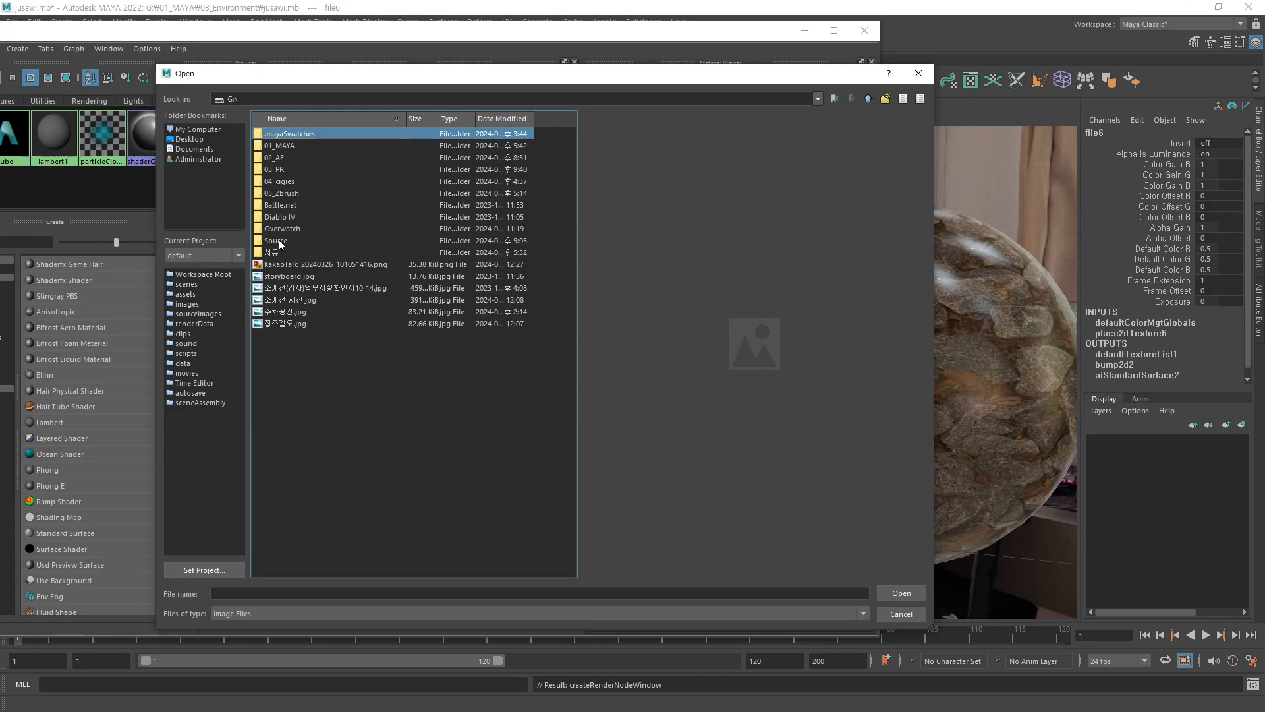
double_click(279, 240)
click(279, 240)
double_click(305, 170)
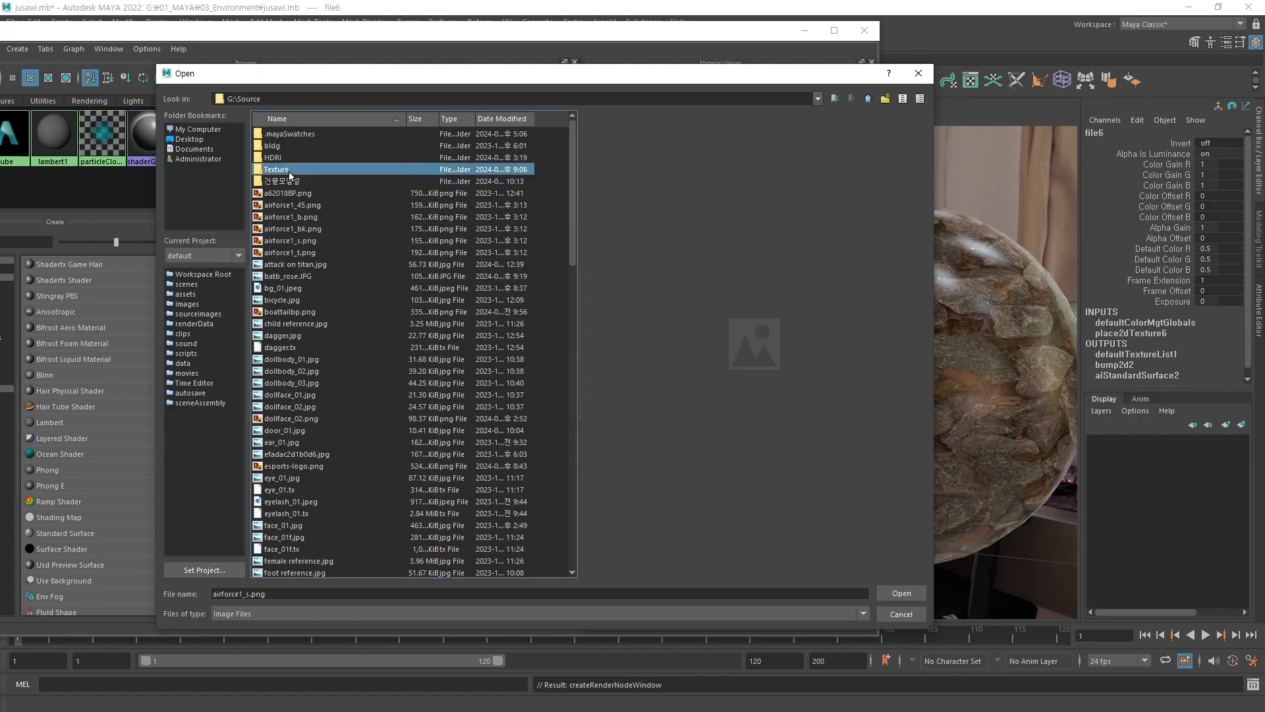
double_click(291, 145)
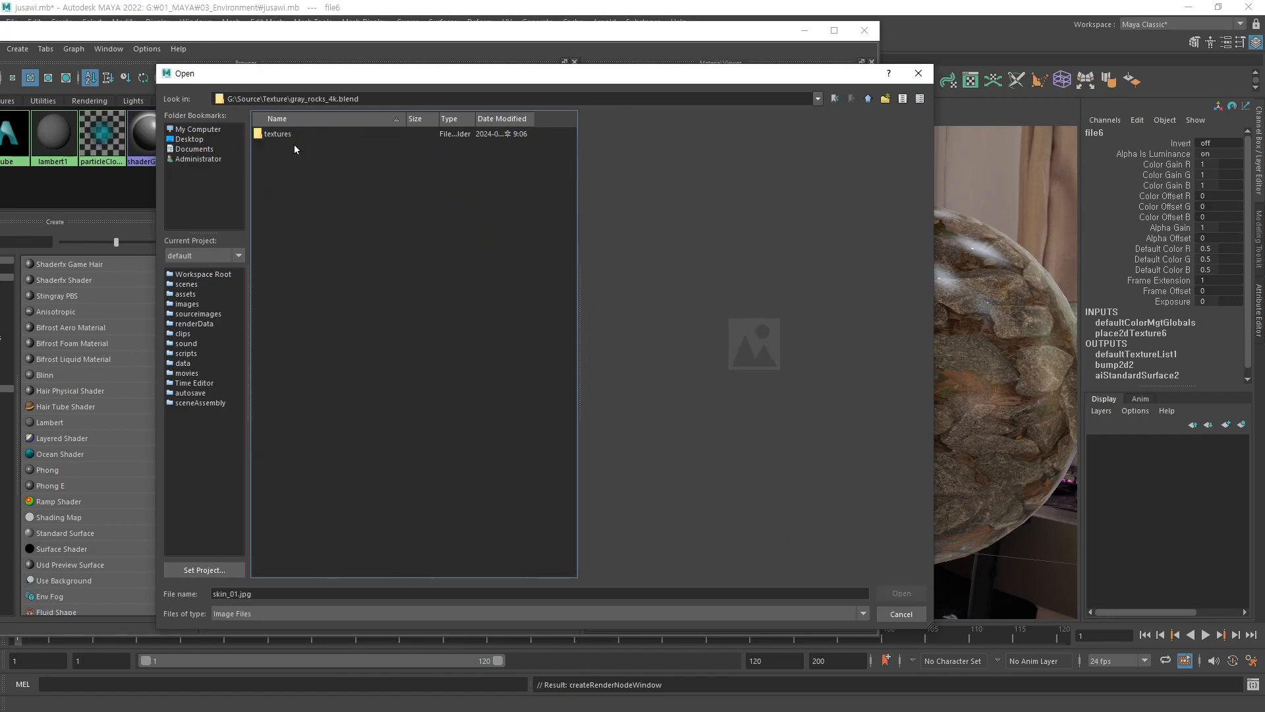
double_click(283, 135)
click(286, 146)
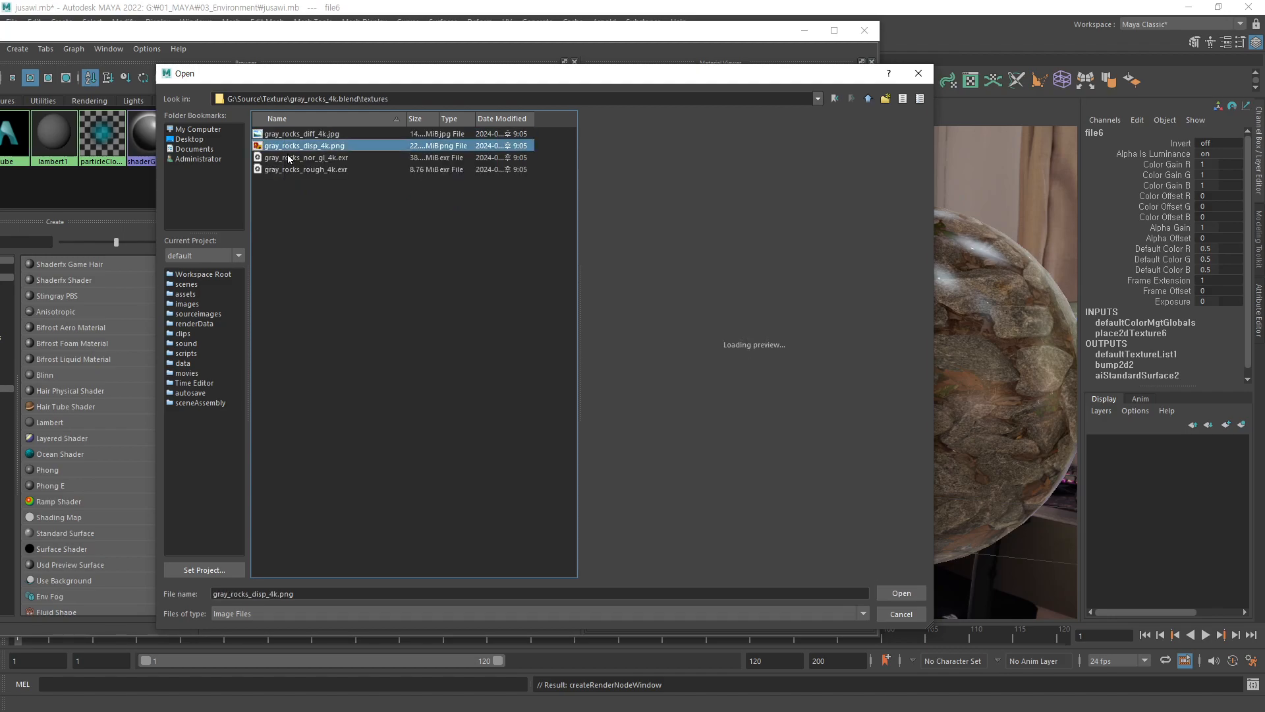
click(290, 157)
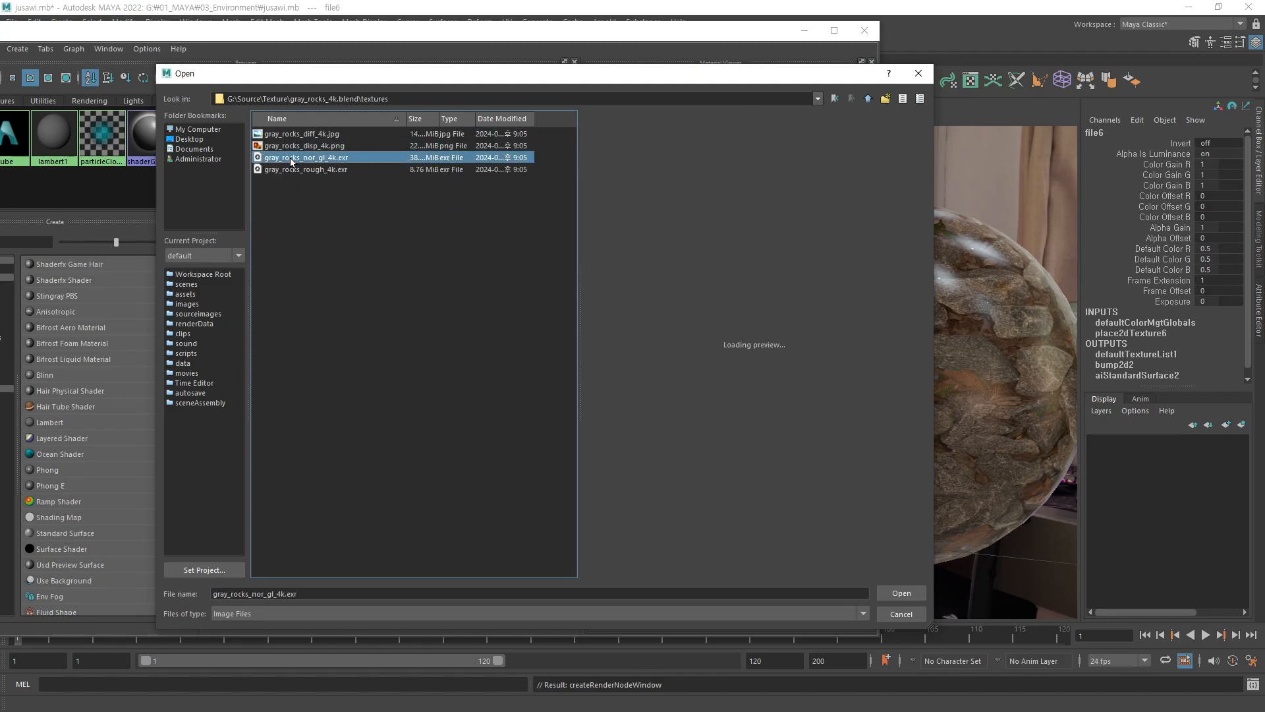
click(906, 596)
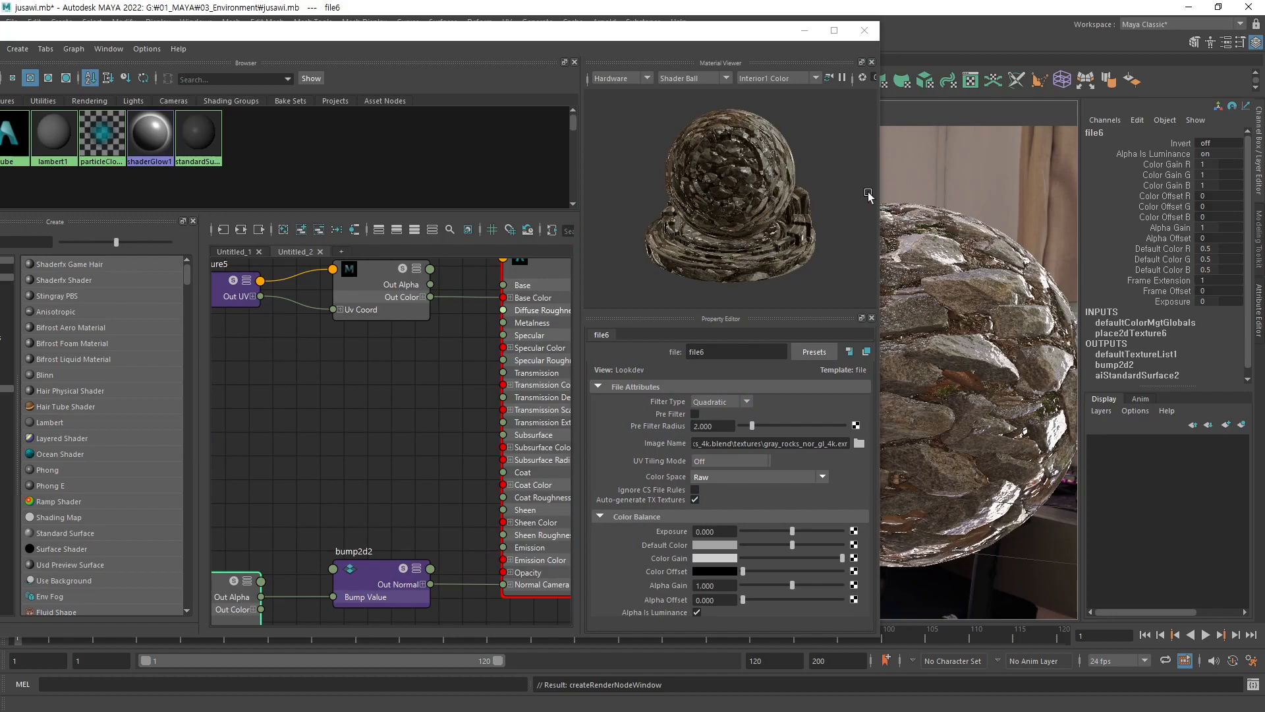
- Connect a File texture to the rock material's specular roughness
drag(725, 41, 527, 265)
alt+drag(897, 402, 877, 366)
drag(525, 257, 606, 33)
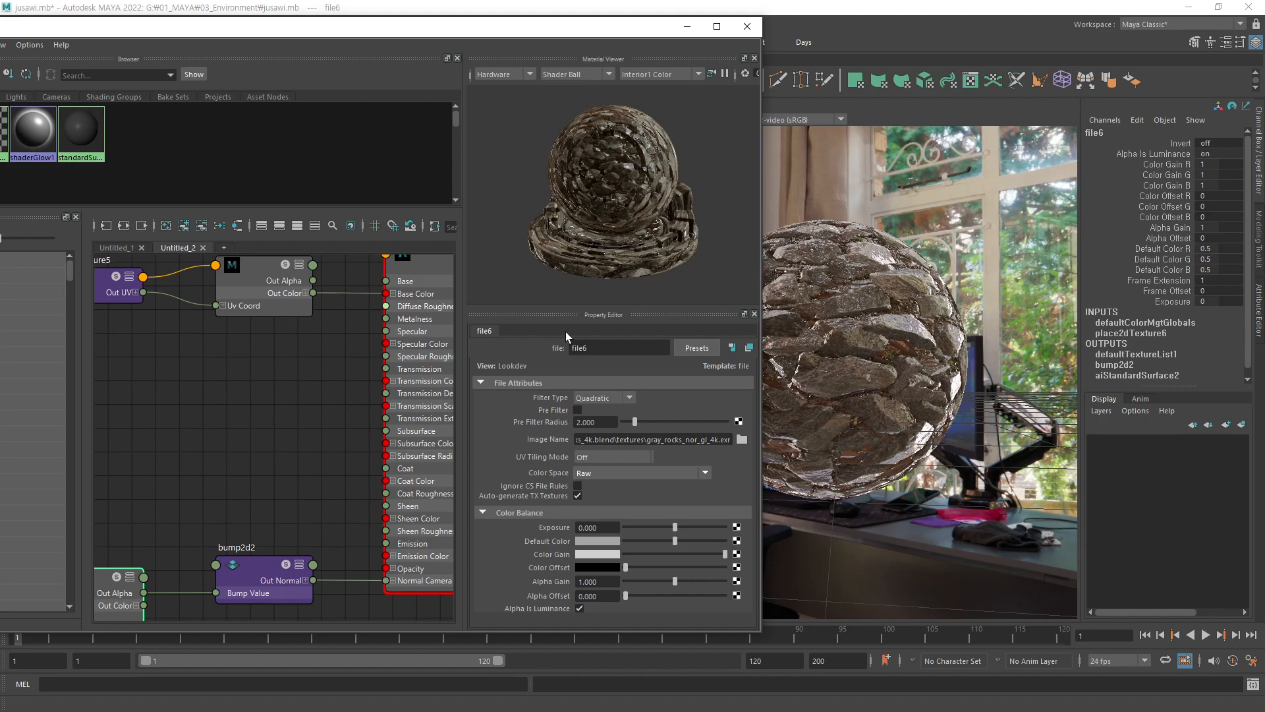
click(425, 268)
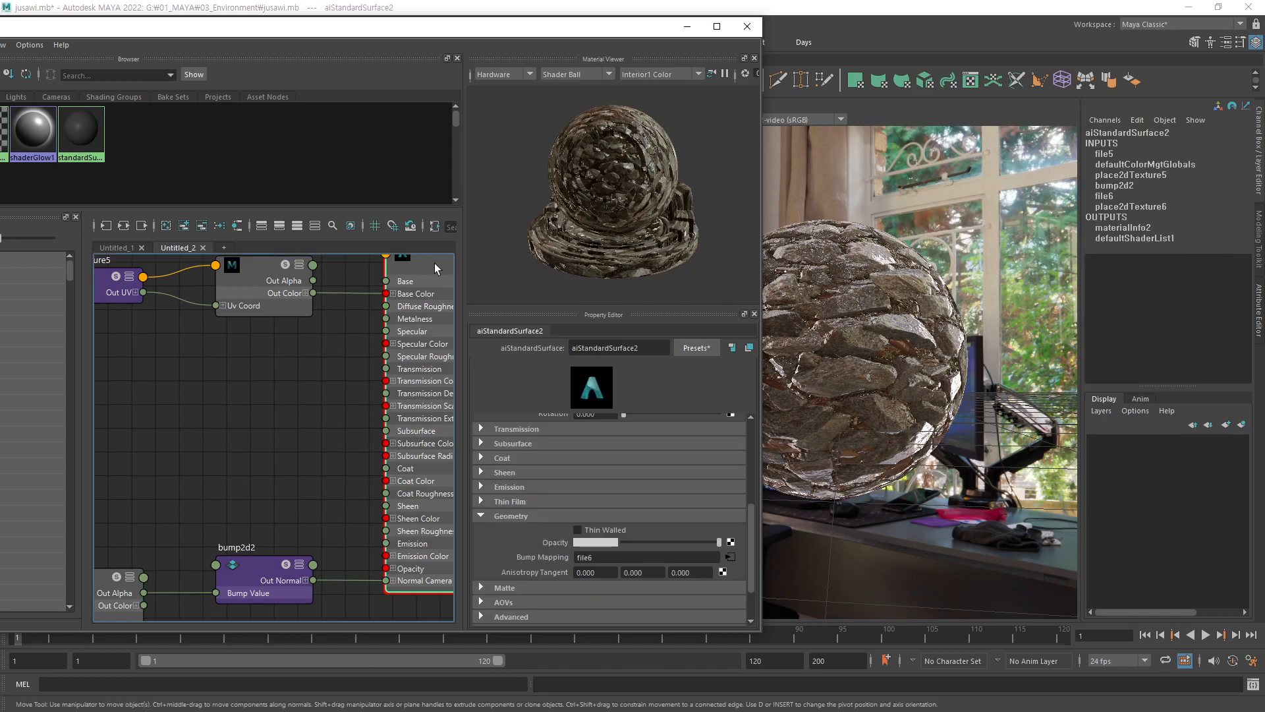
drag(749, 516, 756, 486)
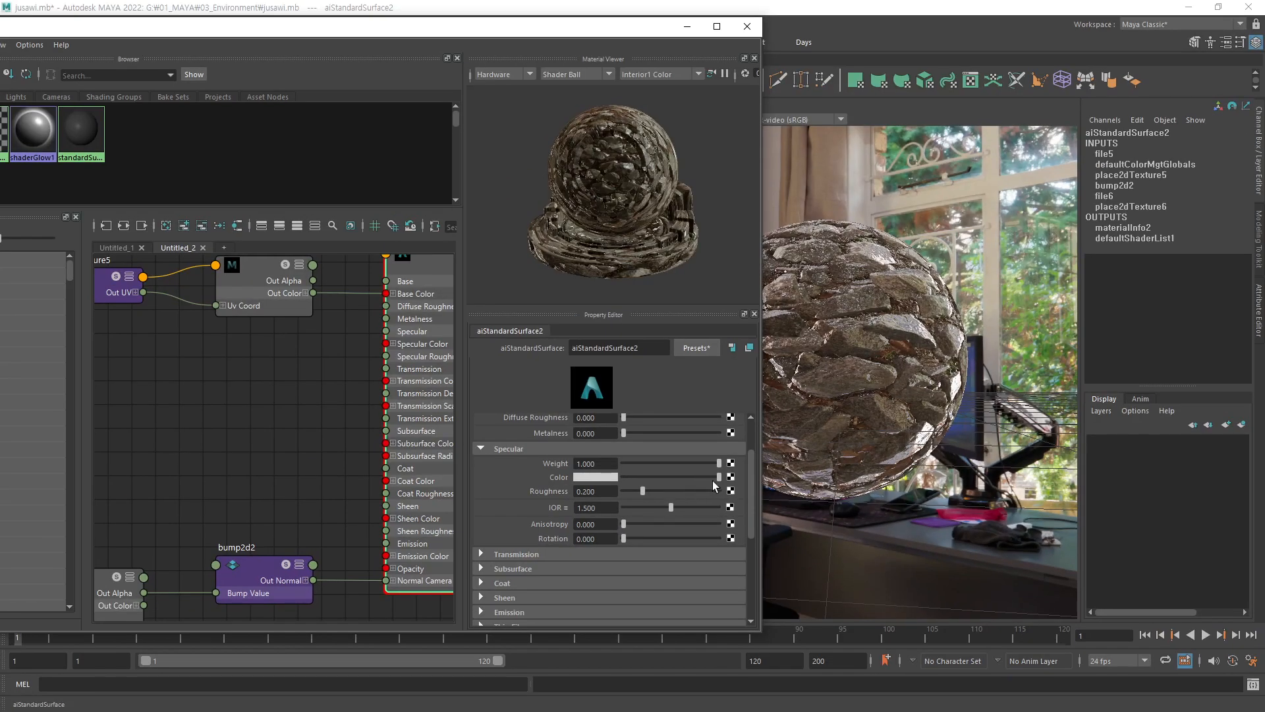
click(731, 491)
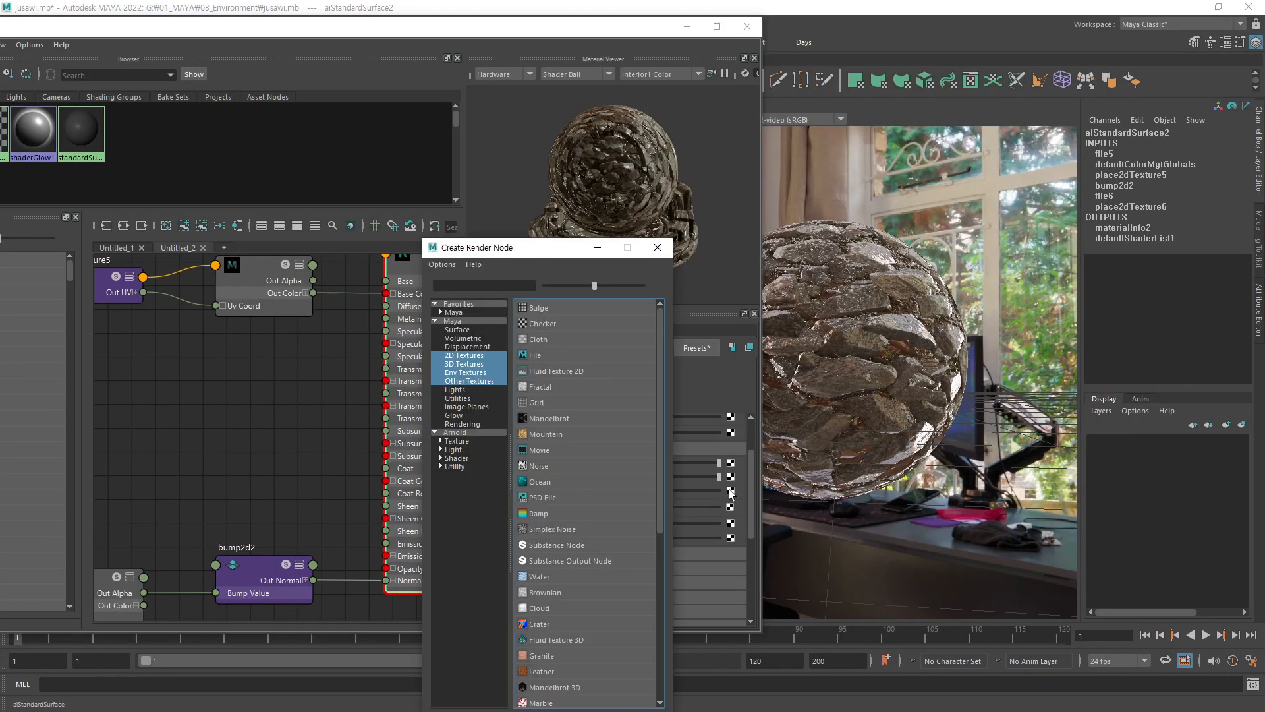
click(584, 359)
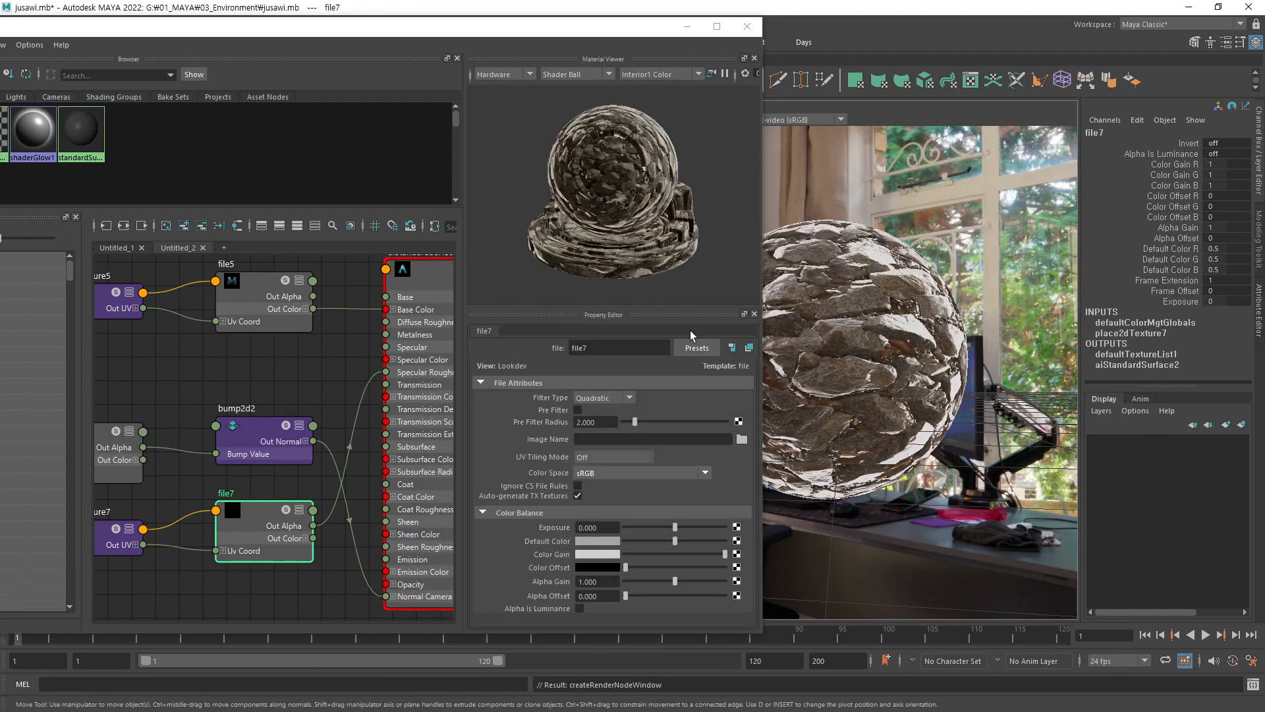
- Load gray_rocks_rough_4k.exr from G:\Source\Texture\gray_rocks_4k.blend\textures into the file node feeding the specular roughness
click(741, 439)
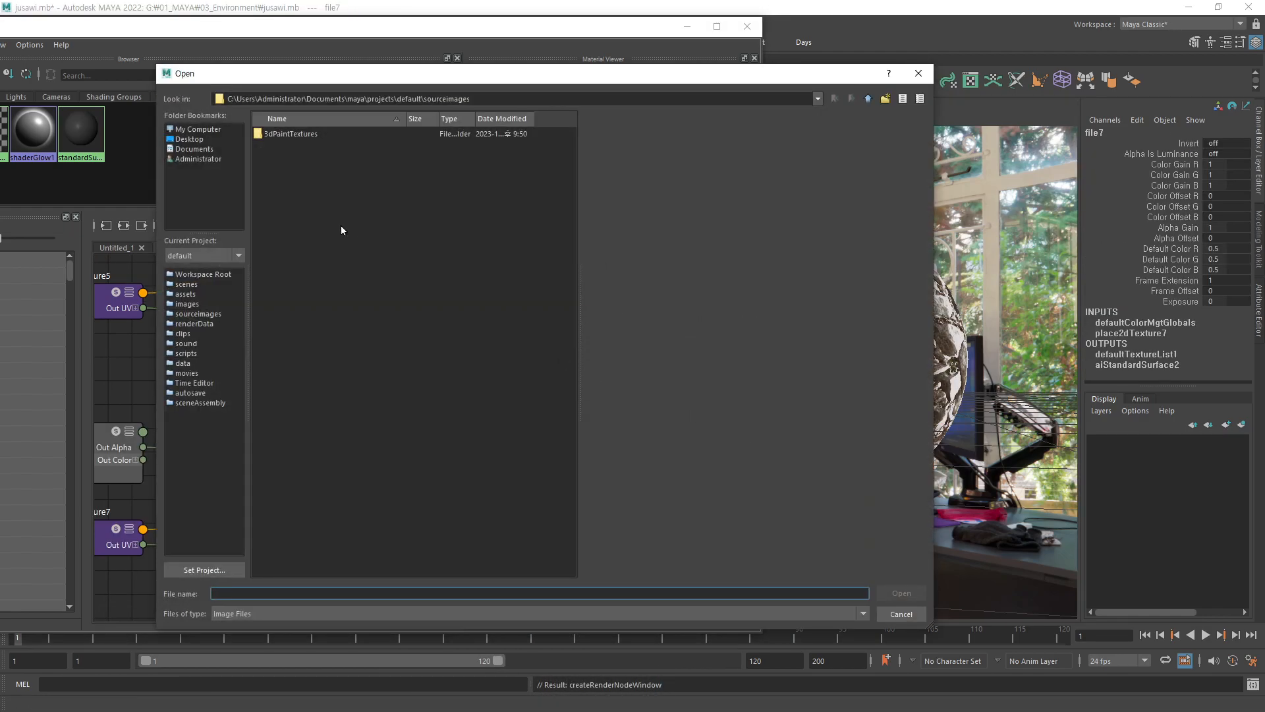
click(195, 130)
double_click(275, 134)
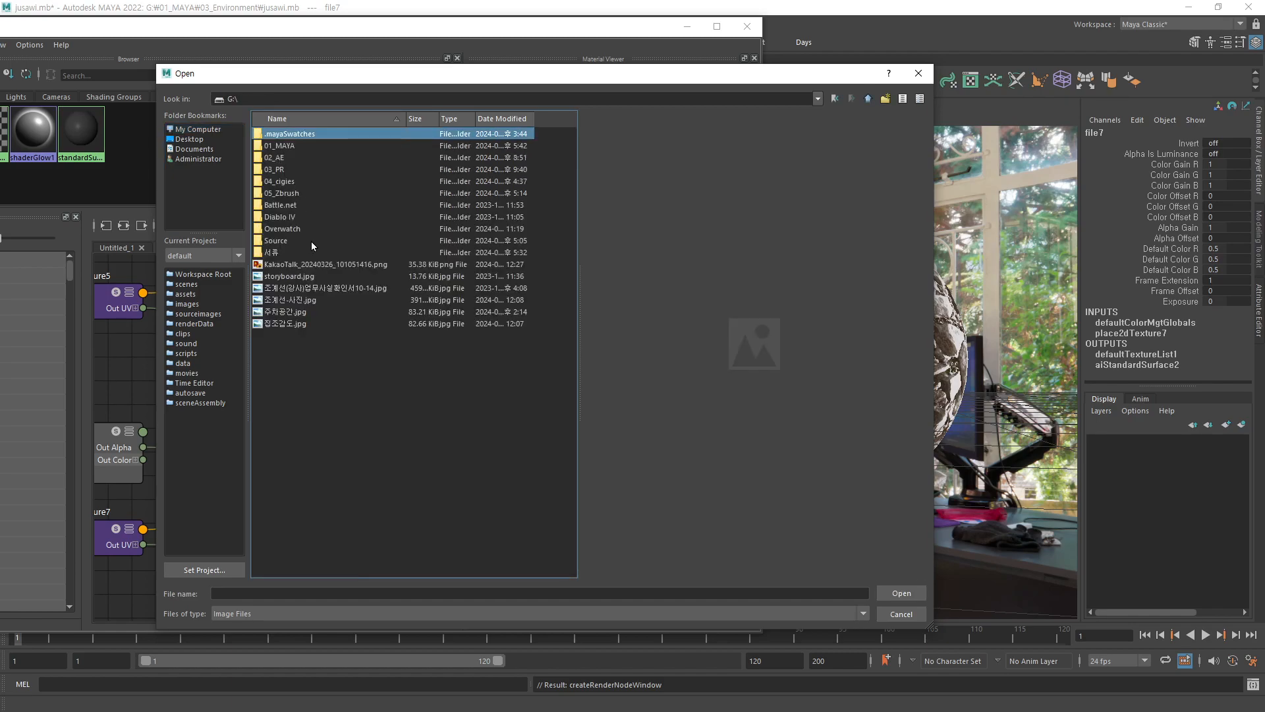
click(280, 240)
double_click(279, 240)
click(282, 211)
double_click(284, 169)
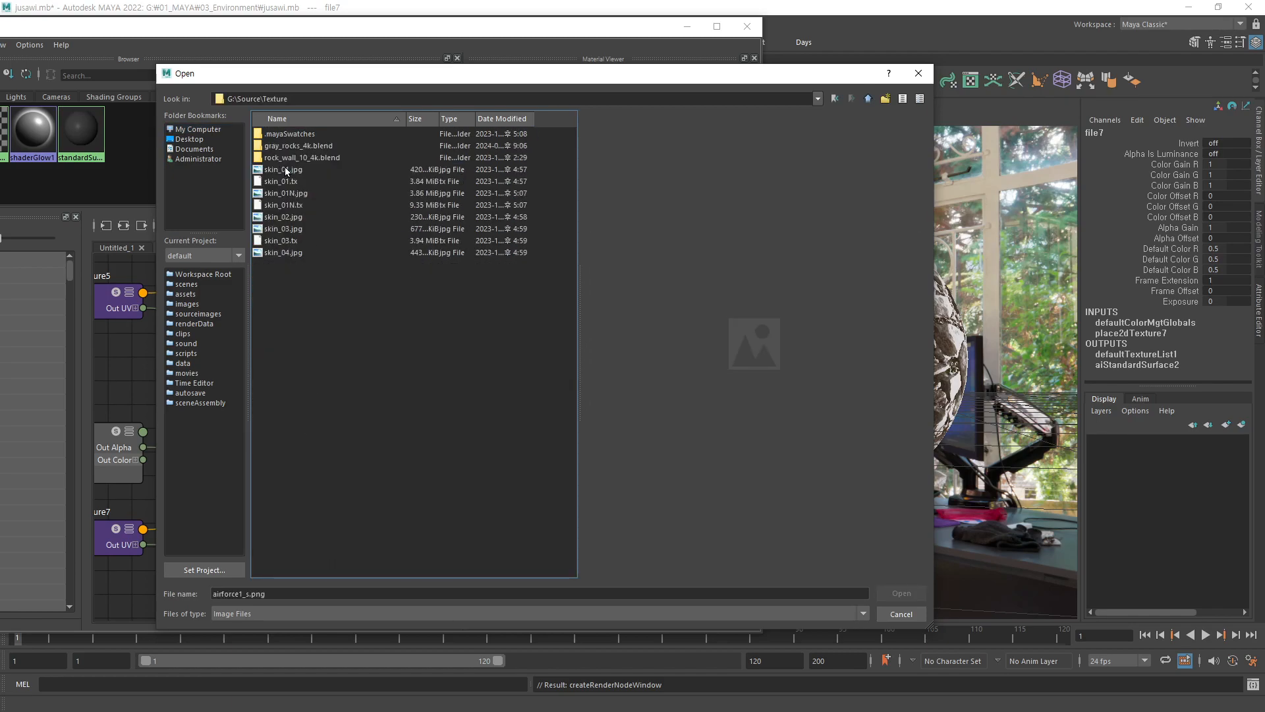
double_click(290, 145)
double_click(291, 134)
click(291, 134)
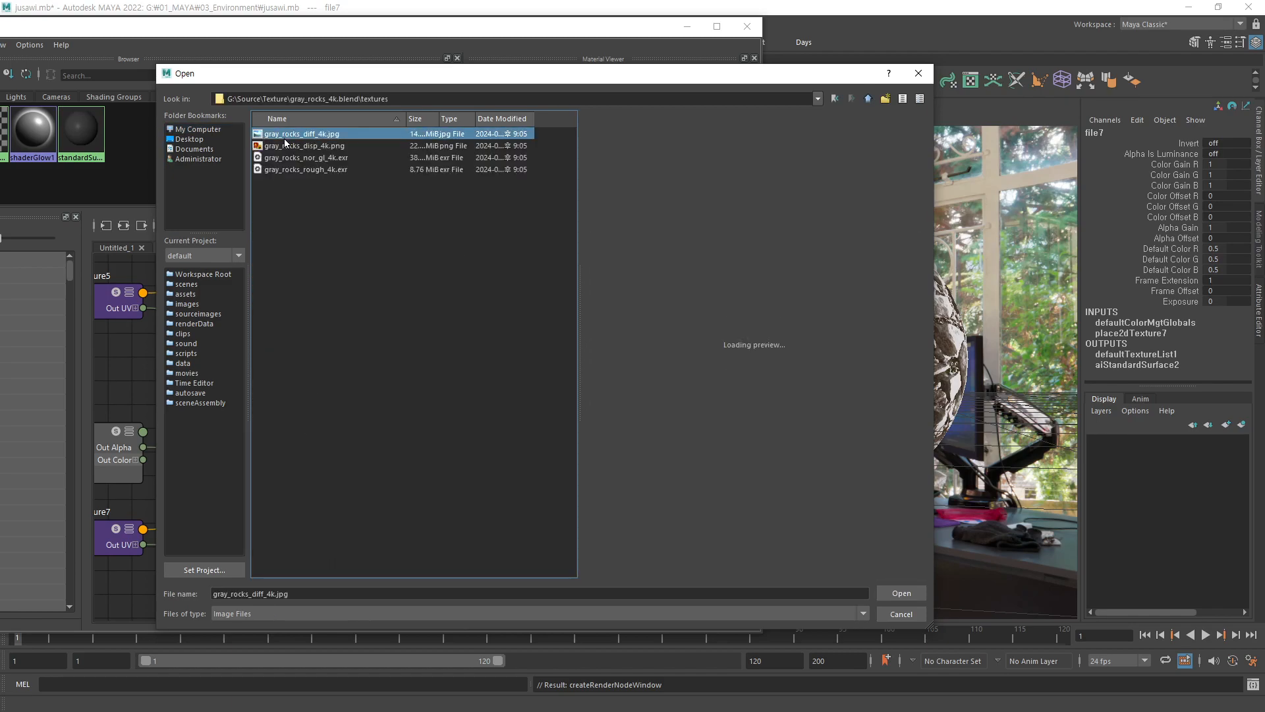
click(293, 169)
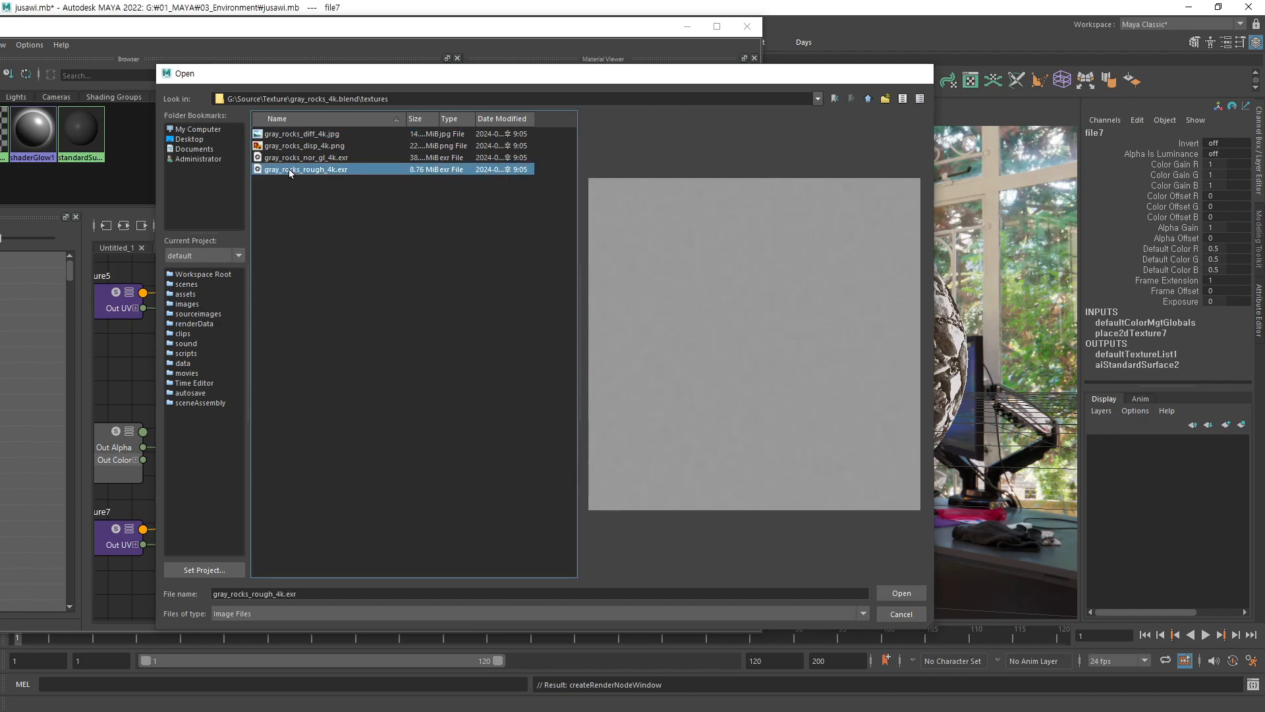
double_click(288, 169)
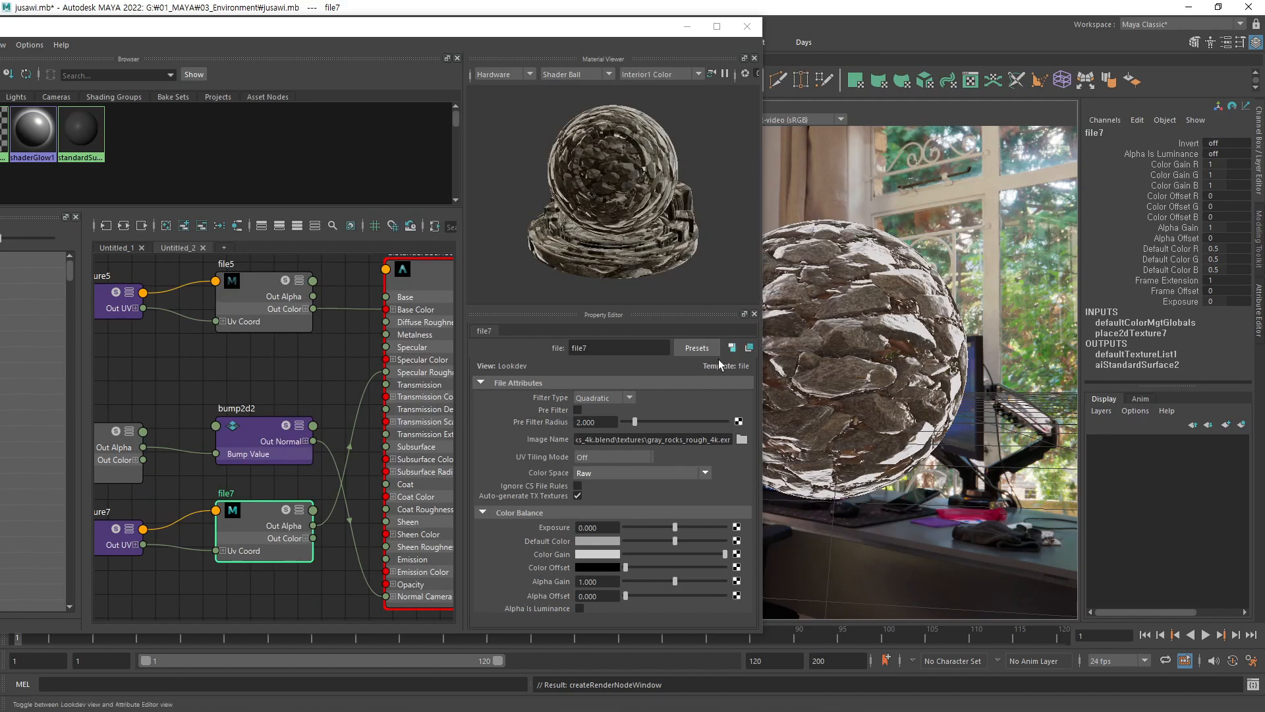
- Move the Hypershade aside and inspect the sphere's rock surface from different angles with the roughness map applied
drag(644, 30, 545, 196)
alt+drag(849, 374, 851, 435)
alt+middle_drag(850, 435, 817, 462)
alt+right_drag(818, 448, 1030, 428)
alt+middle_drag(1029, 428, 857, 342)
alt+right_drag(857, 342, 836, 377)
alt+drag(836, 380, 898, 348)
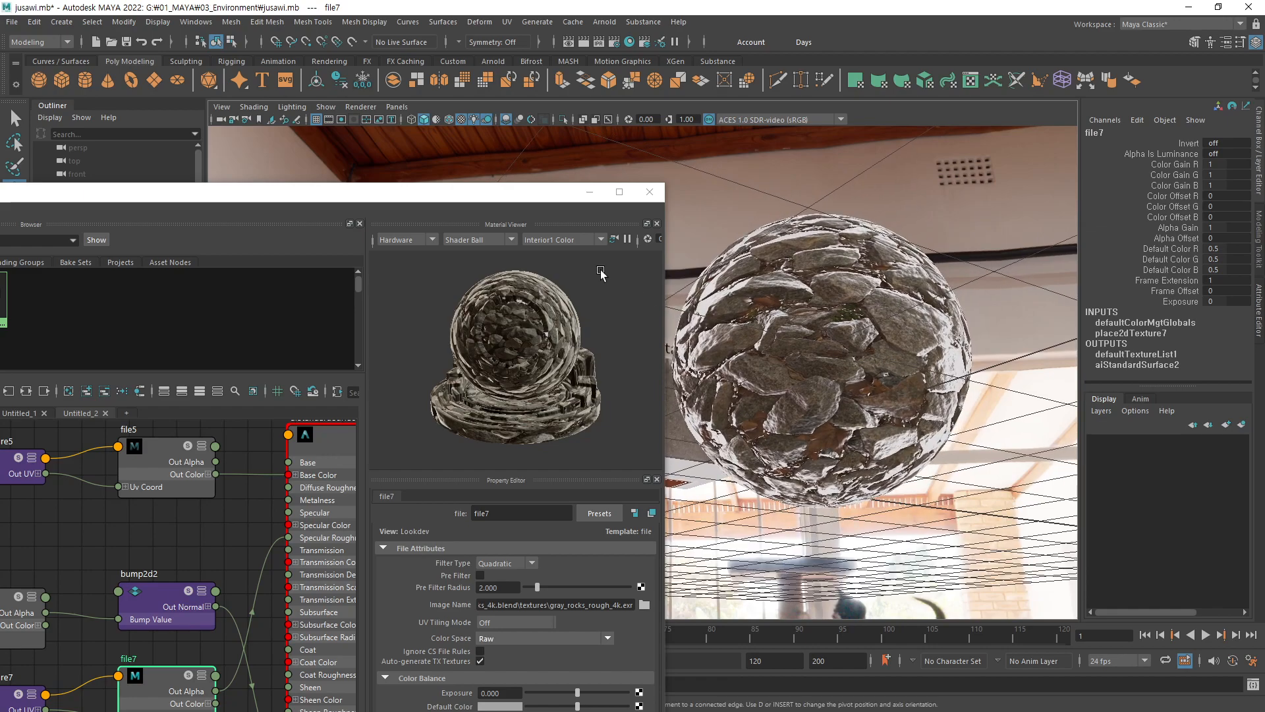
drag(513, 200, 529, 151)
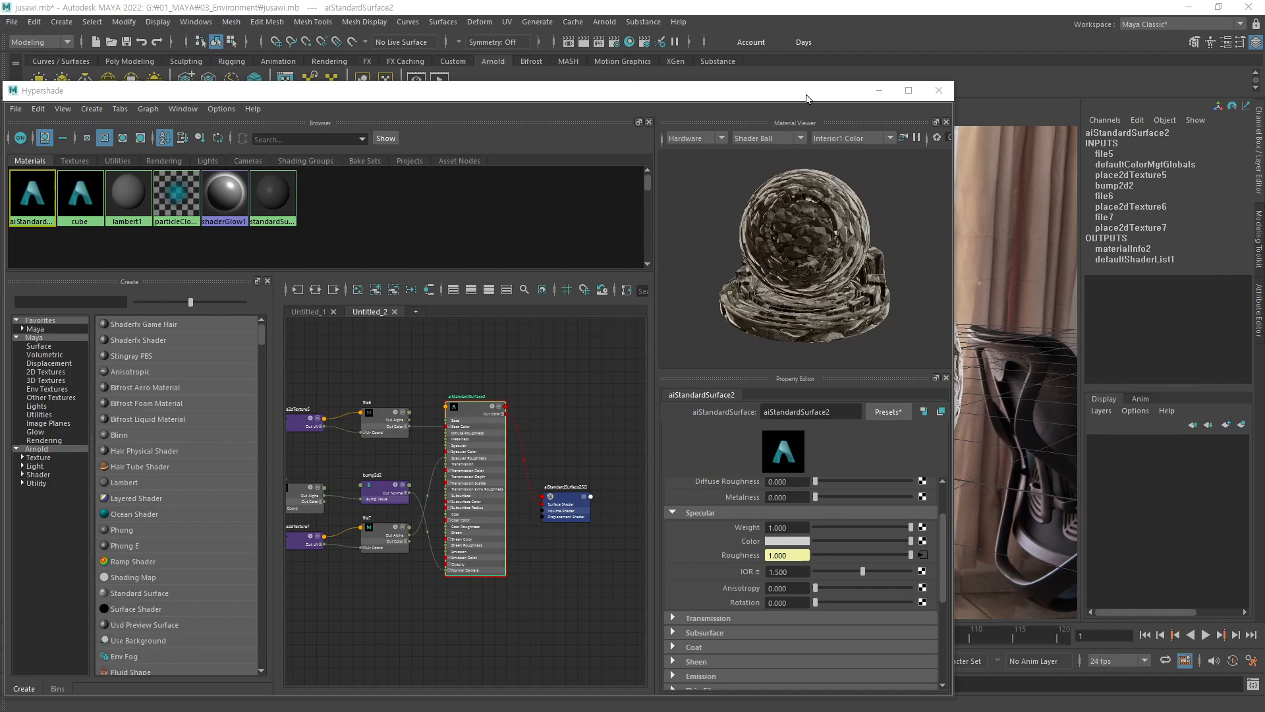
- Reposition the Hypershade window and place the aiStandardSurface2SG node level with the top of the rock material node
drag(805, 95, 809, 87)
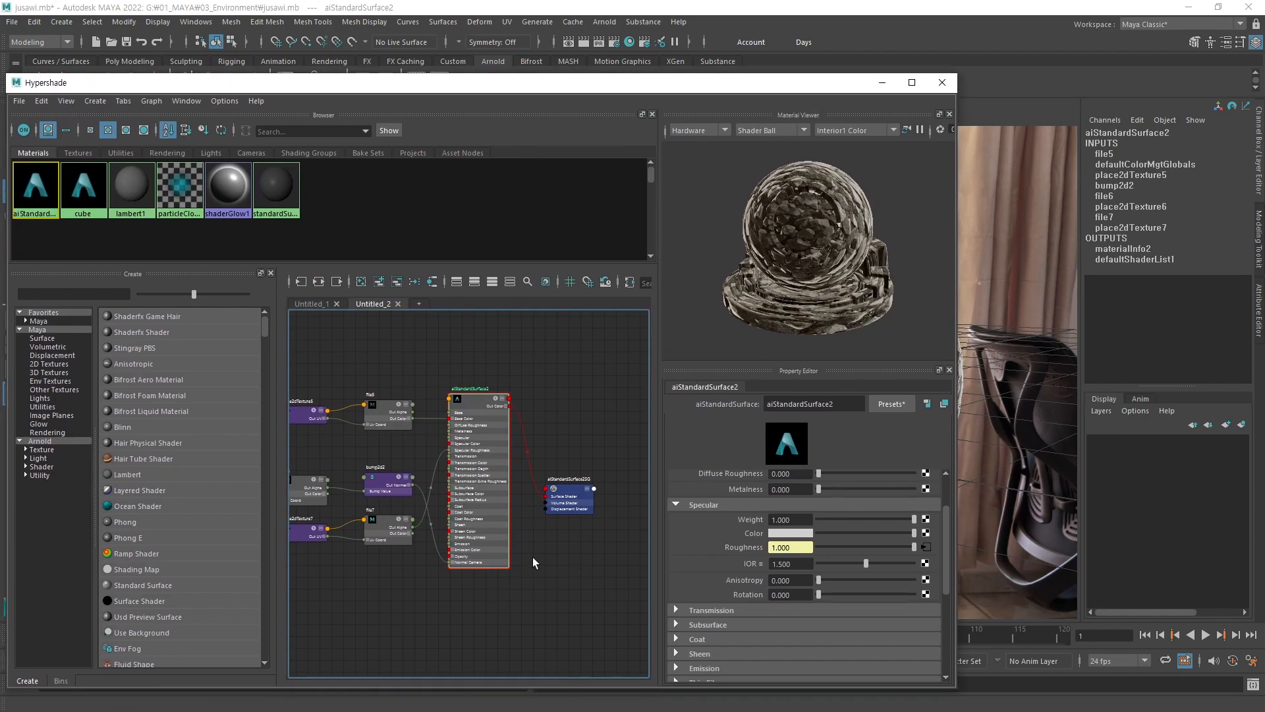
drag(571, 496, 590, 408)
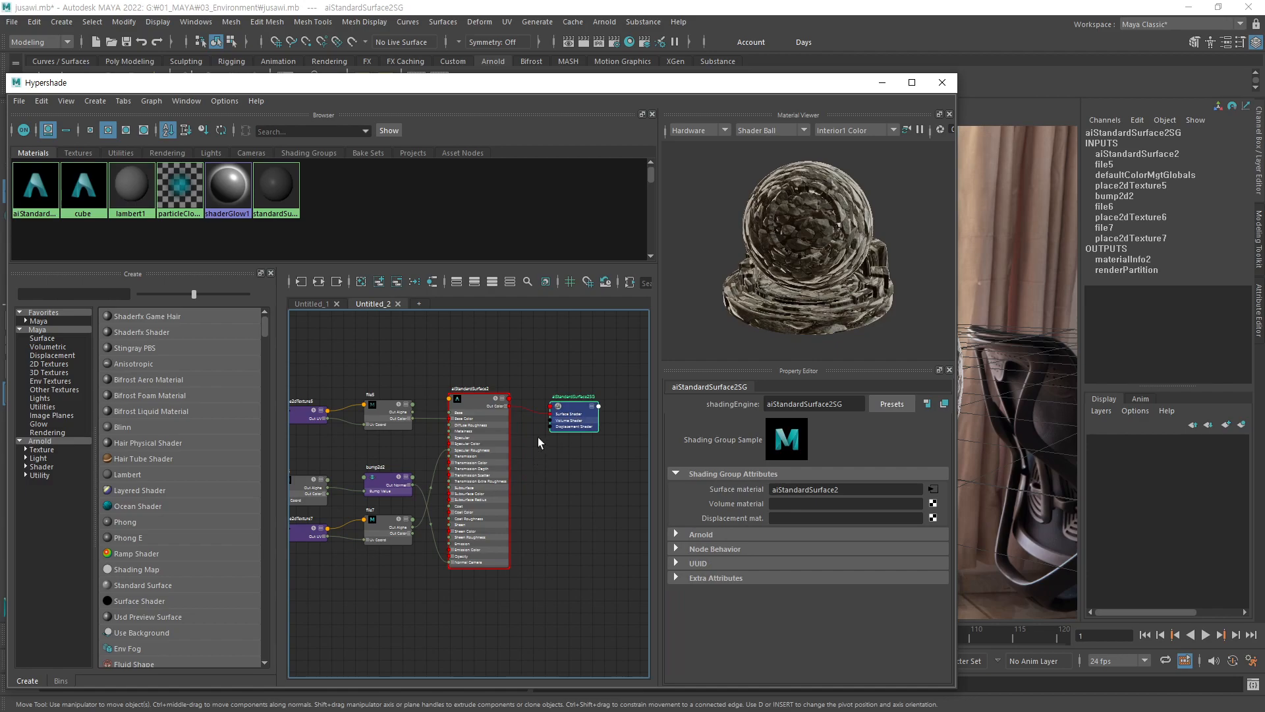
scroll(560, 411, down, 2)
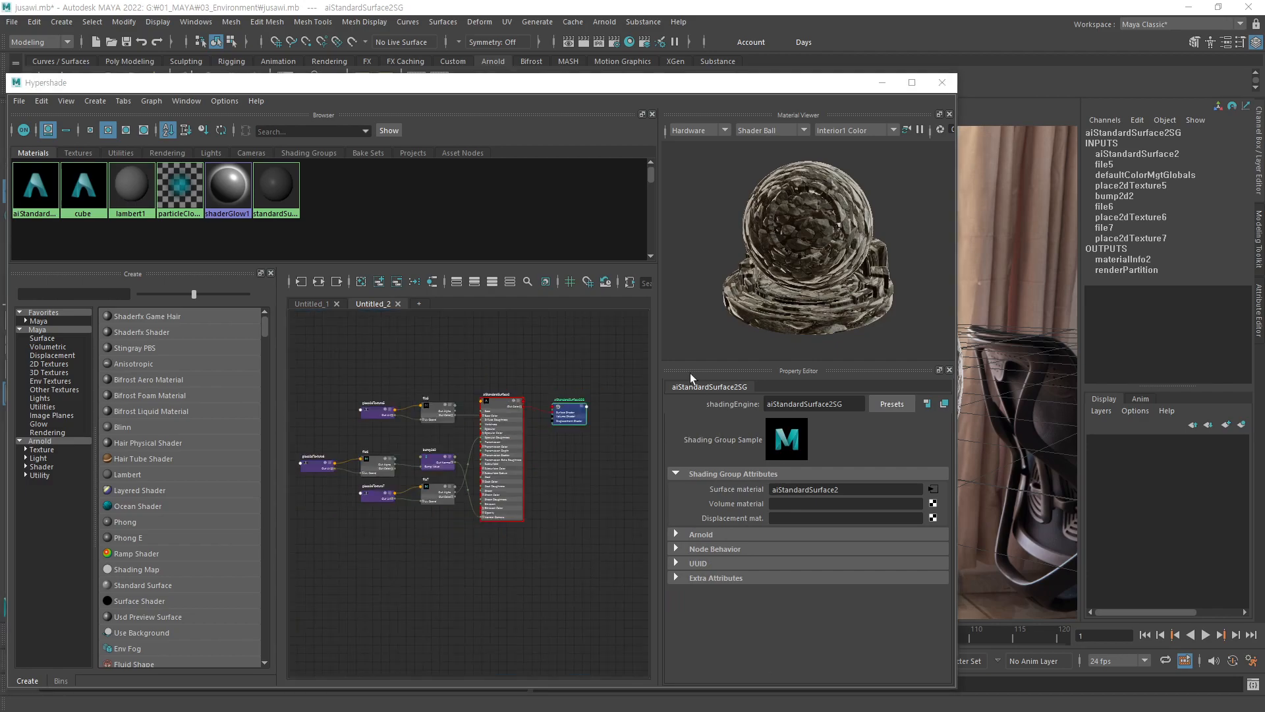
alt+middle_drag(435, 466, 472, 467)
- Examine the input attributes of the aiStandardSurface2 node and of its shading group to find where displacement connects
click(537, 412)
alt+right_drag(510, 450, 671, 418)
mouse_move(622, 421)
alt+middle_down()
mouse_move(391, 421)
mouse_move(438, 404)
alt+middle_up()
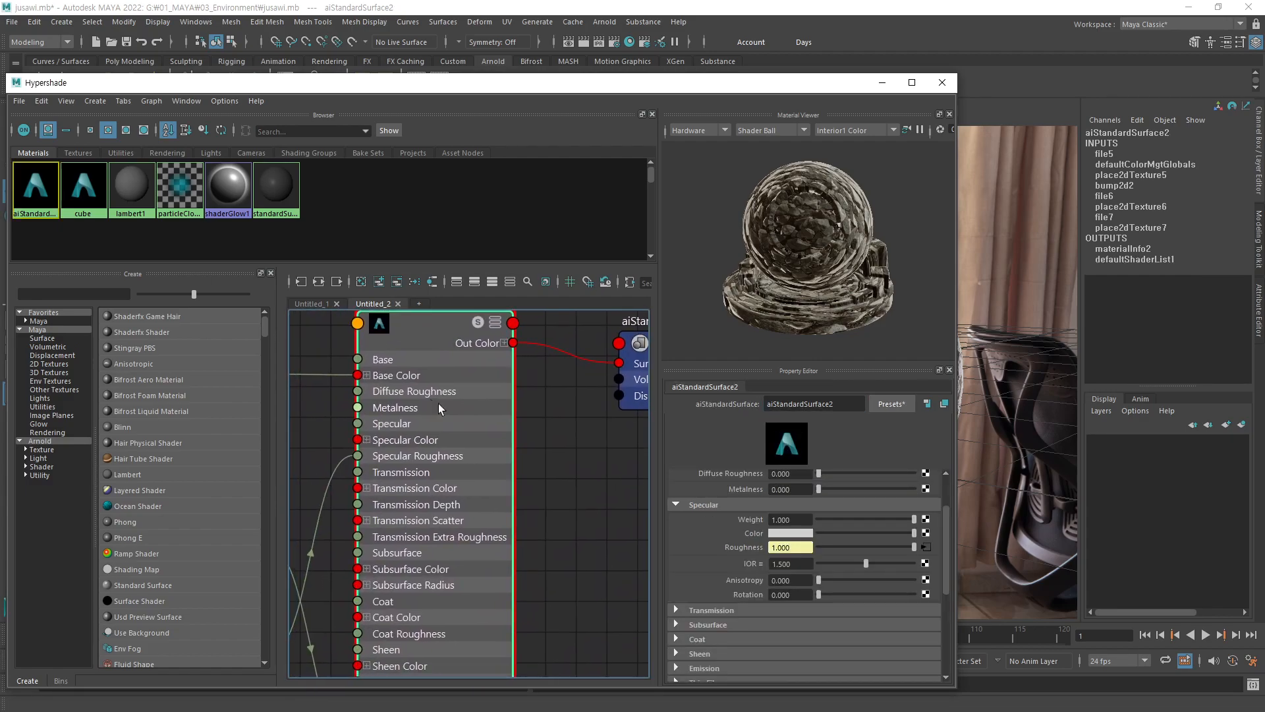
alt+right_drag(500, 434, 412, 460)
alt+middle_drag(451, 451, 450, 434)
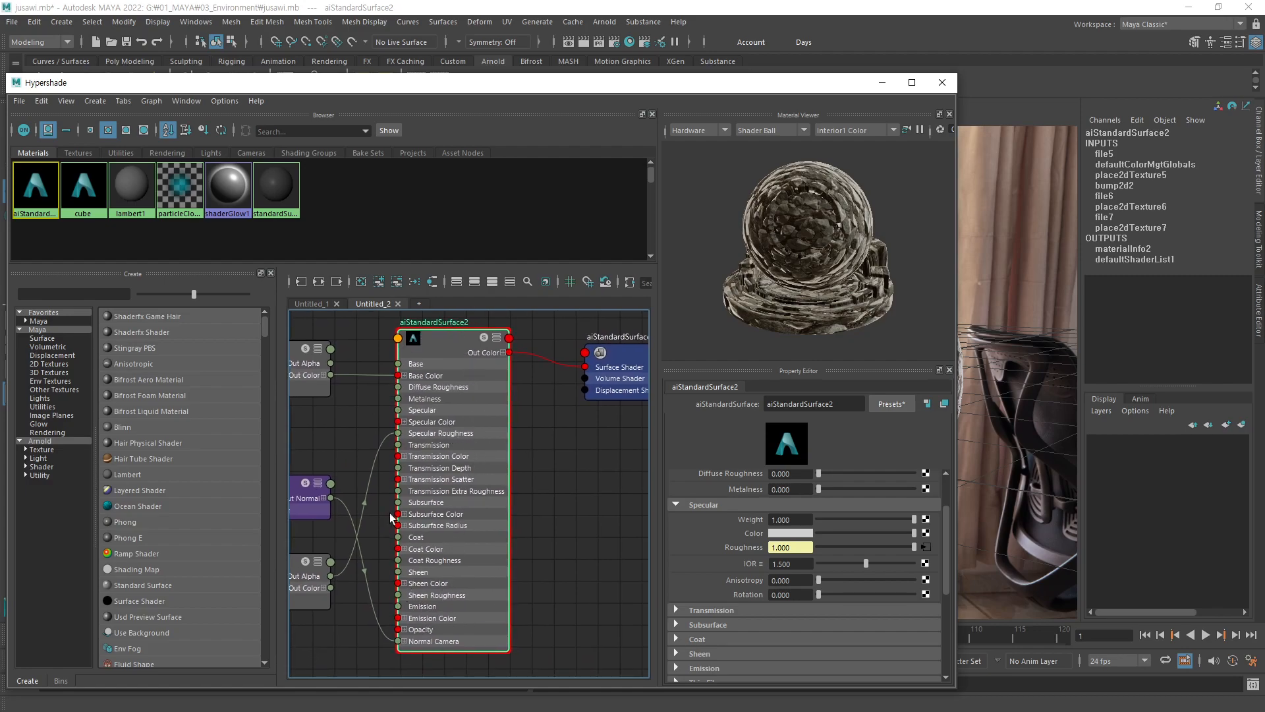
drag(450, 347, 443, 349)
alt+middle_drag(552, 403, 409, 449)
alt+right_drag(460, 426, 640, 406)
alt+middle_drag(523, 398, 493, 437)
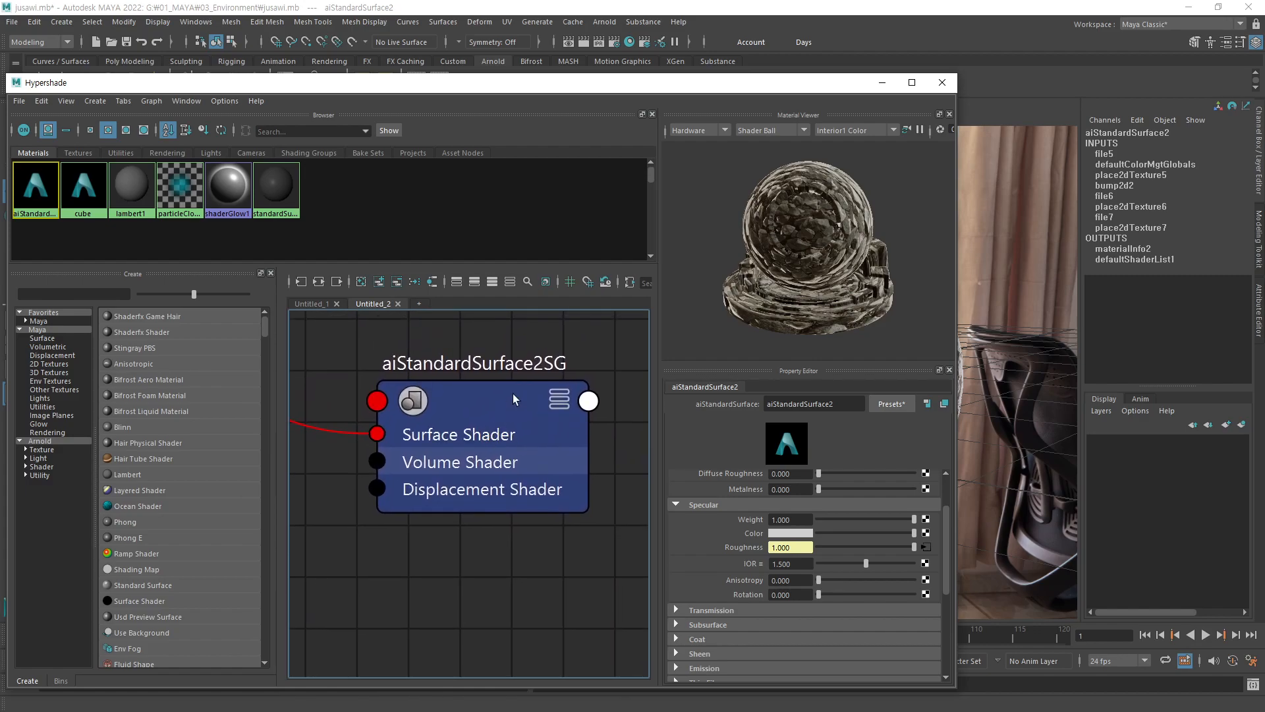
- Select the aiStandardSurface2SG shading group and connect a File texture to its displacement material
drag(515, 394, 524, 365)
drag(516, 377, 517, 373)
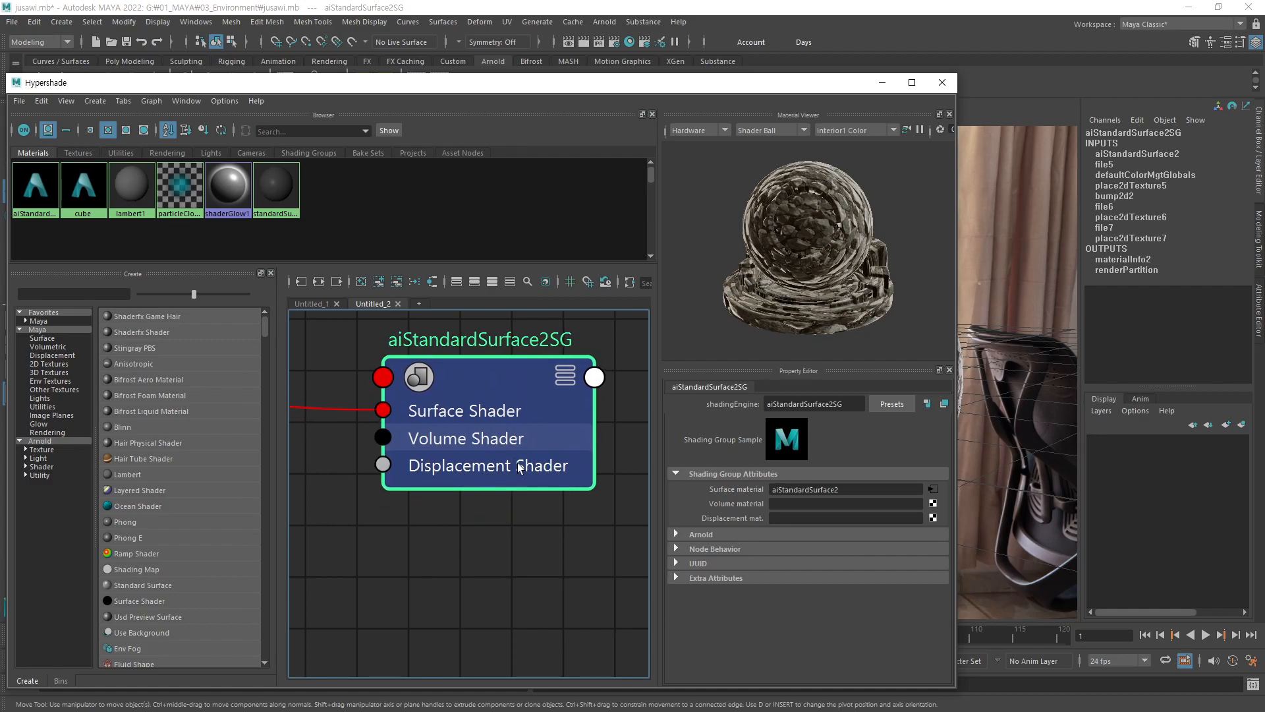
drag(497, 381, 491, 380)
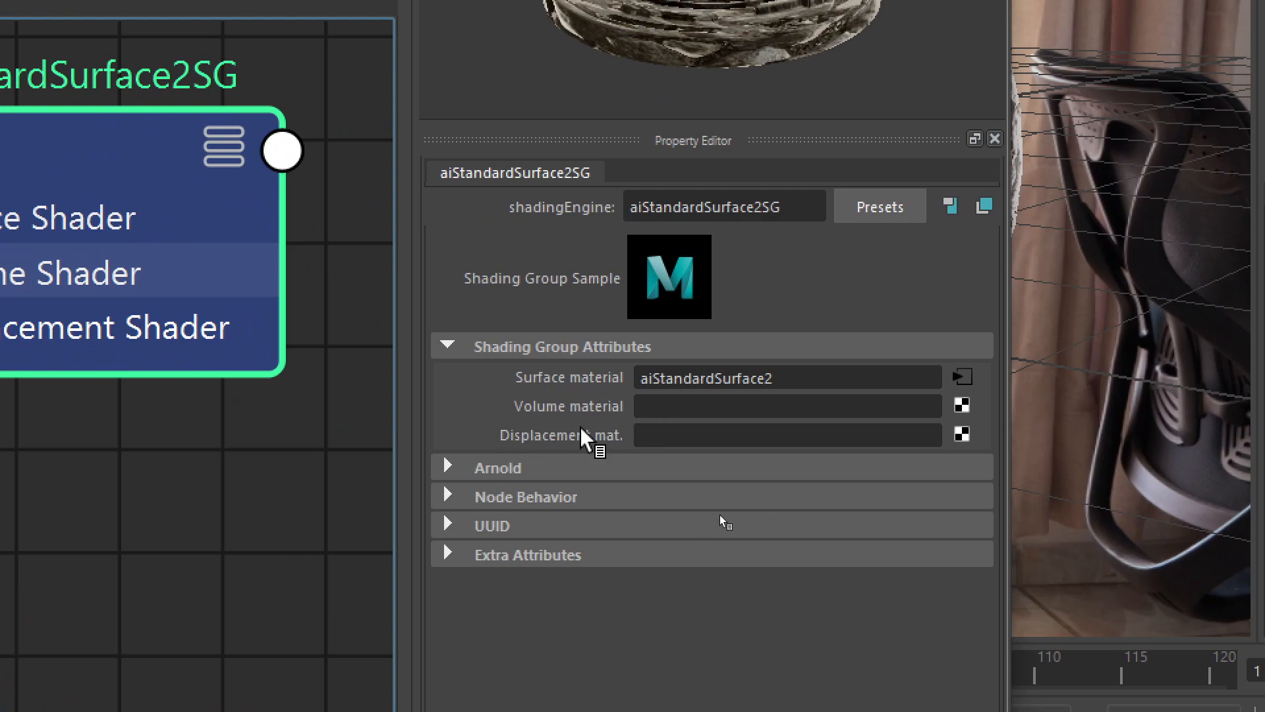
click(962, 435)
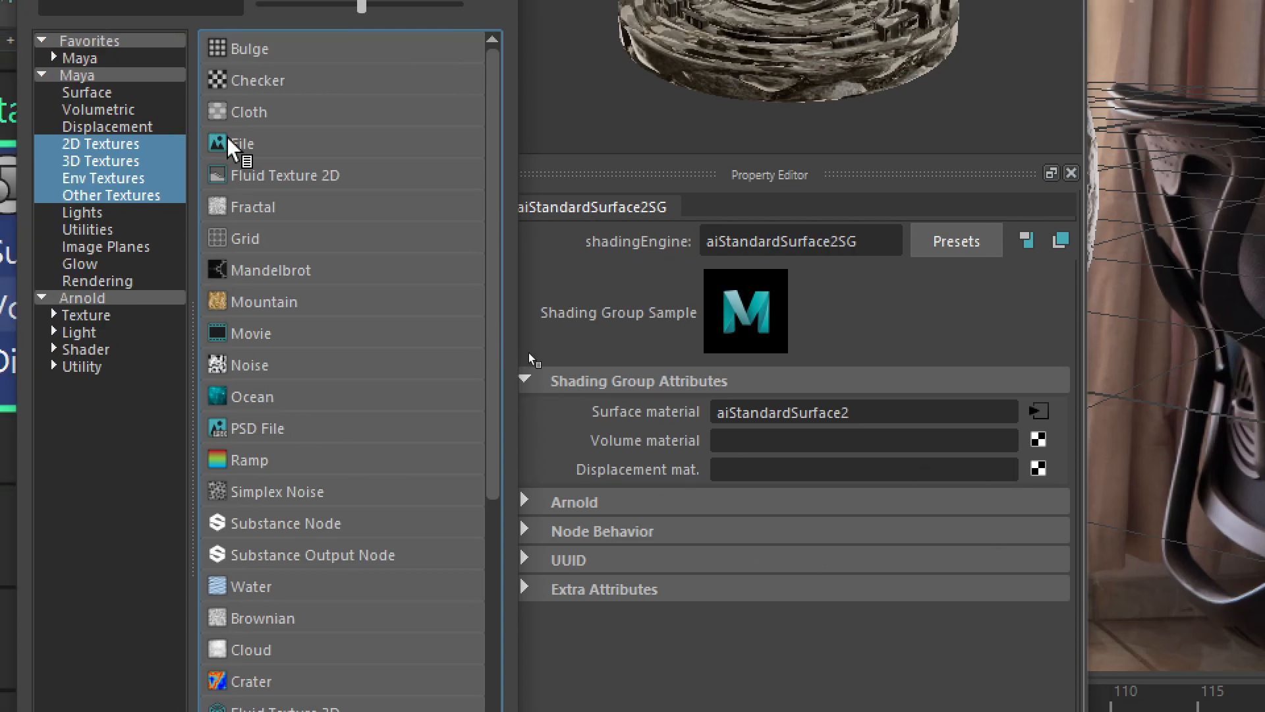
click(173, 112)
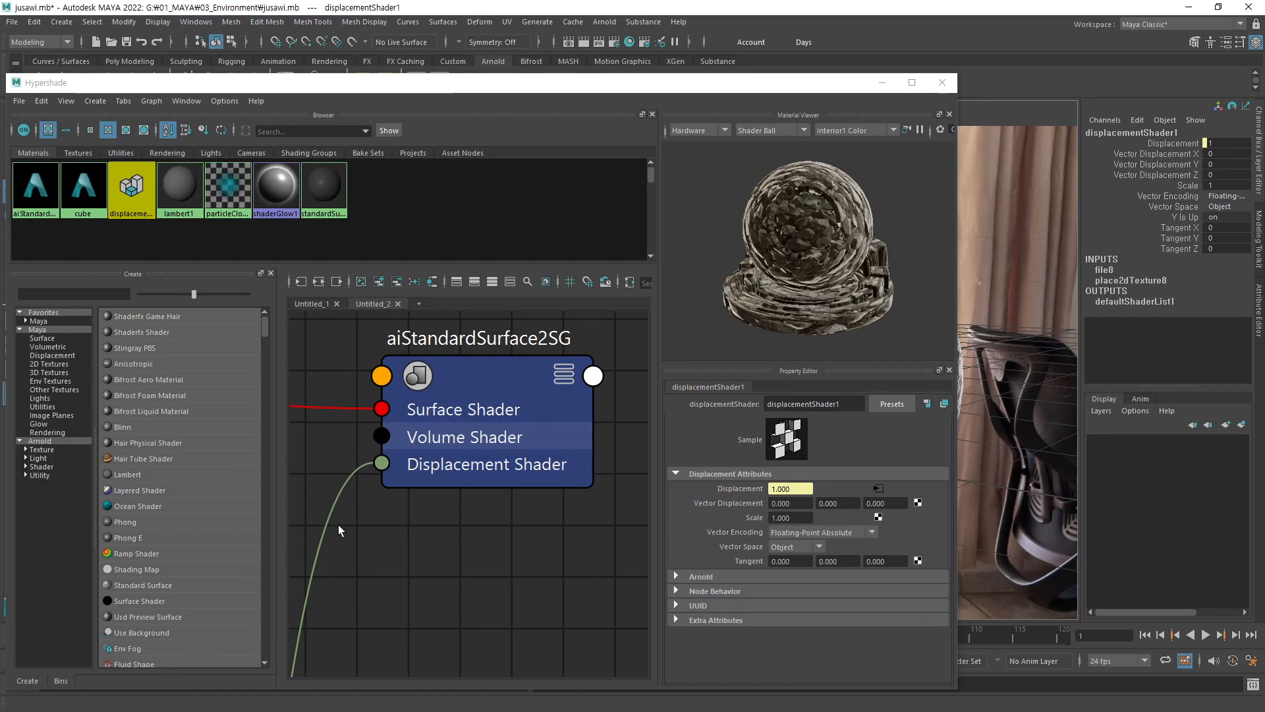
- Review the new displacement shader in the node graph and select the file node feeding it
alt+middle_drag(415, 583, 513, 440)
alt+right_drag(501, 517, 323, 585)
alt+middle_drag(435, 572, 643, 346)
alt+middle_drag(527, 561, 446, 555)
scroll(548, 535, up, 5)
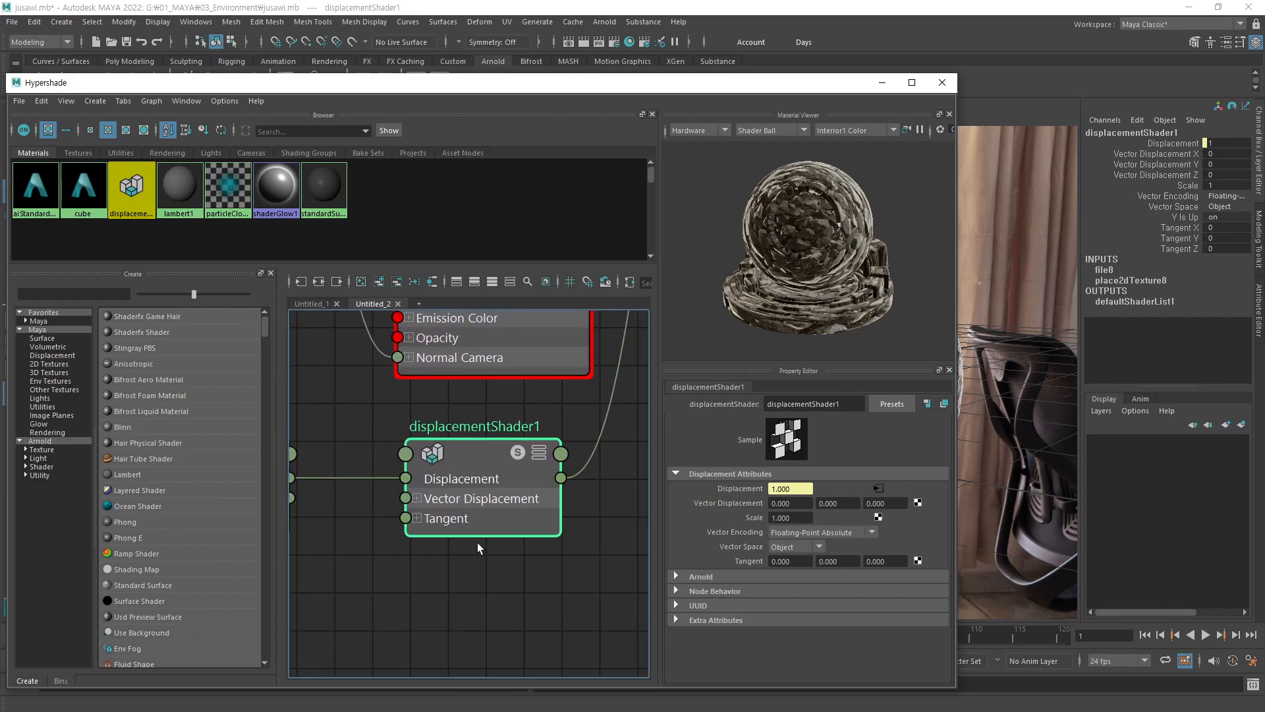
alt+middle_drag(381, 555, 496, 532)
click(480, 444)
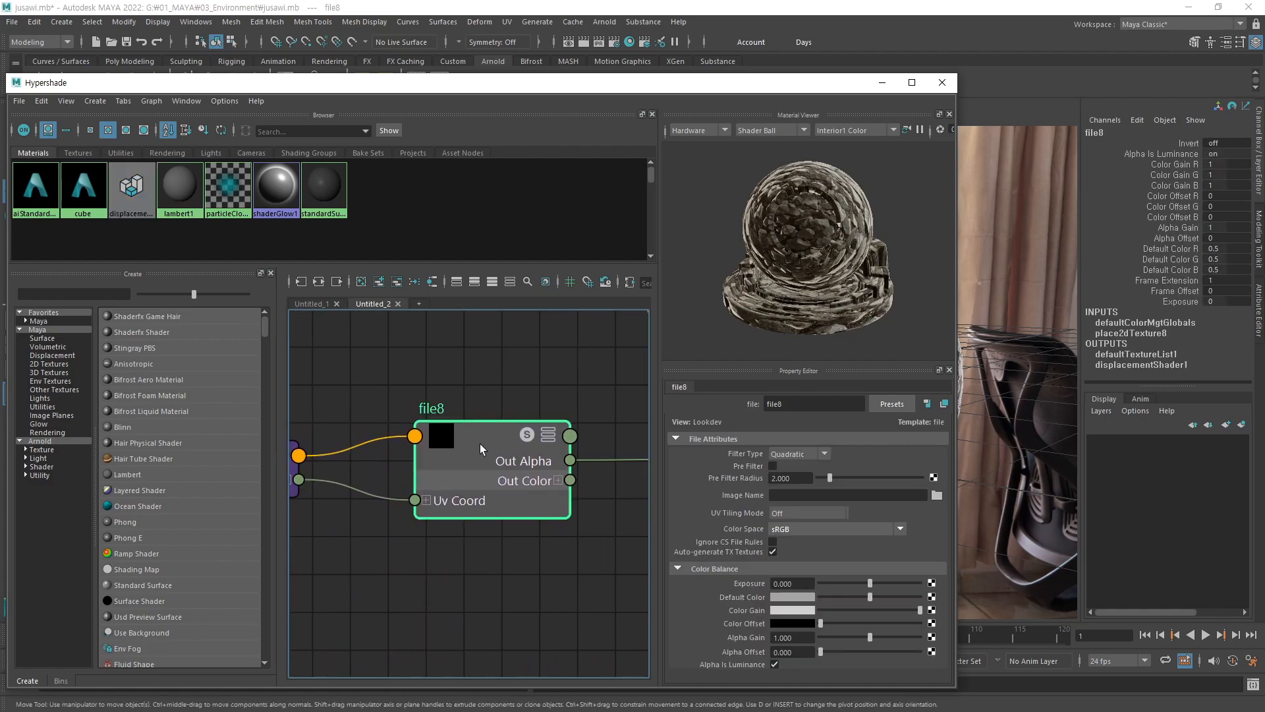
- Load gray_rocks_disp_4k.png from G:\Source\Texture\gray_rocks_4k.blend\textures into the displacement shader's file node
click(936, 495)
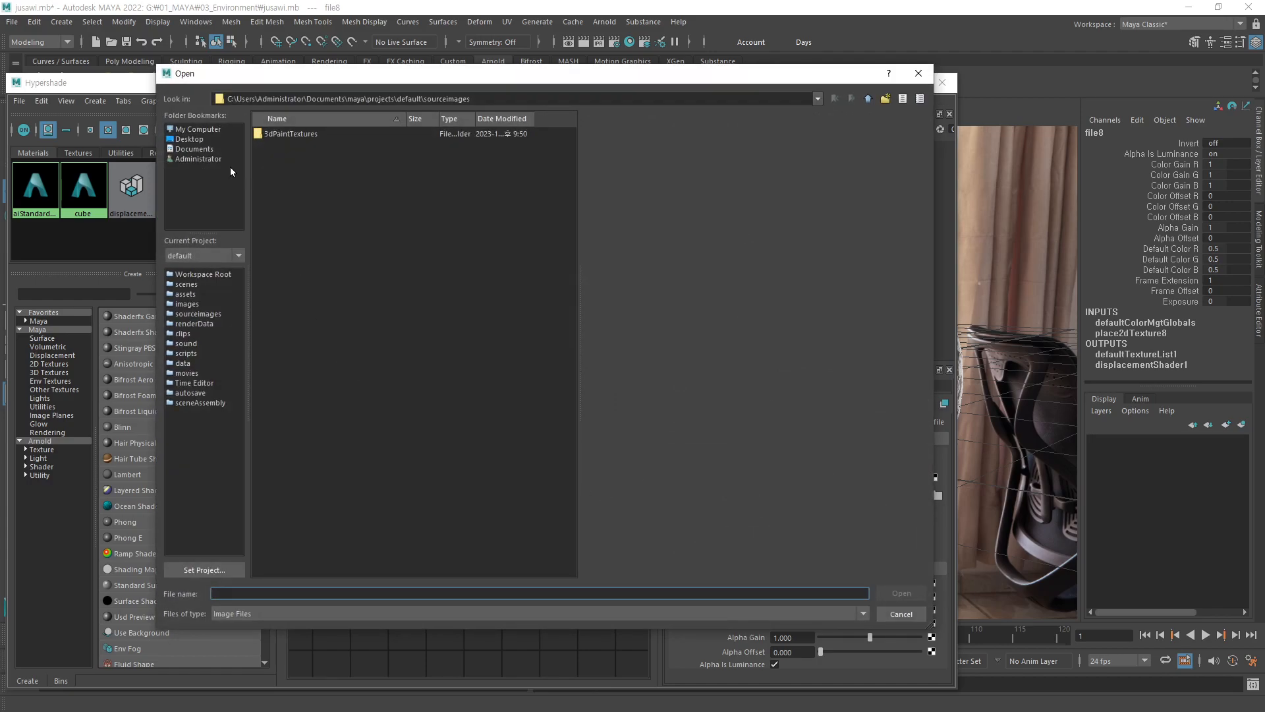
click(208, 129)
double_click(283, 140)
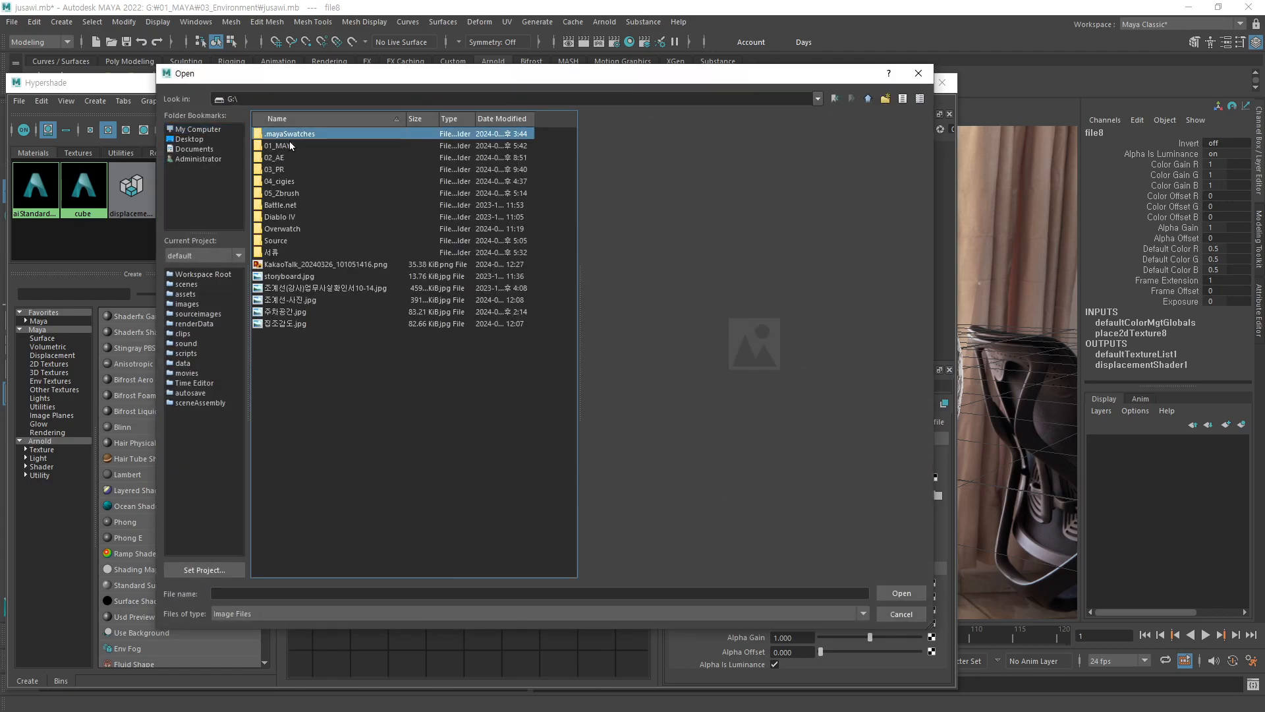
click(284, 242)
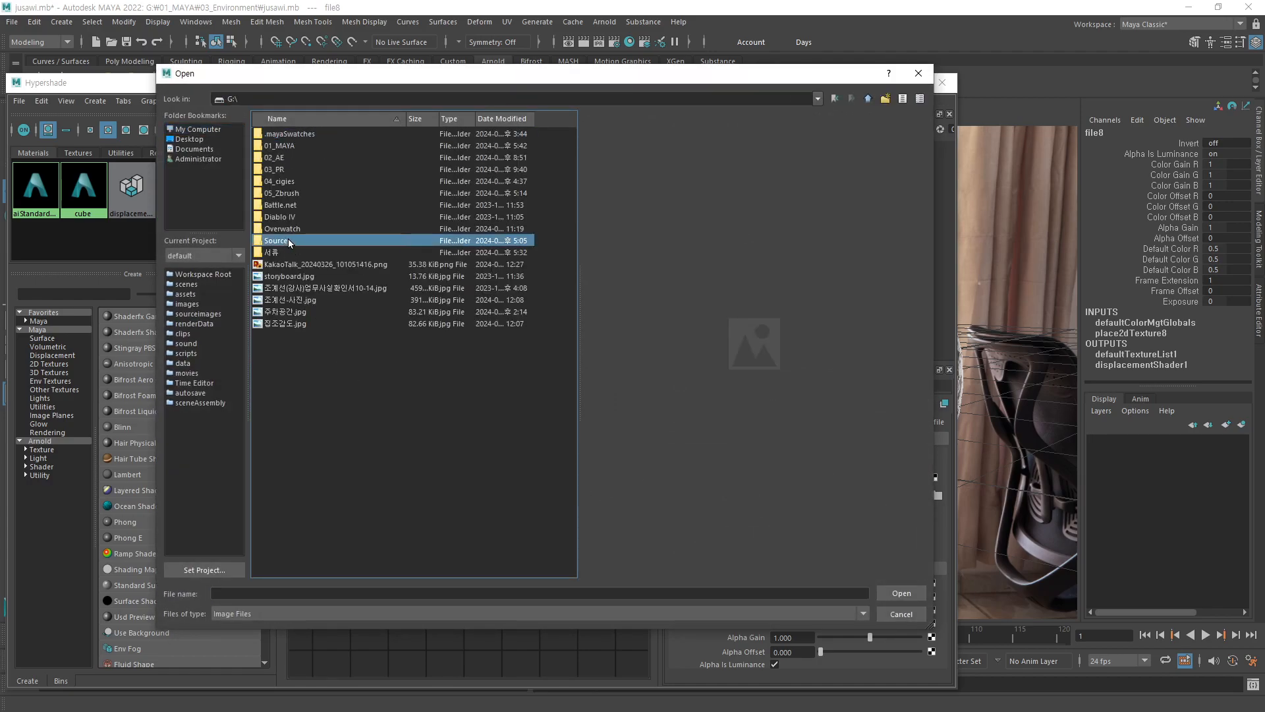
double_click(288, 240)
click(274, 146)
click(280, 168)
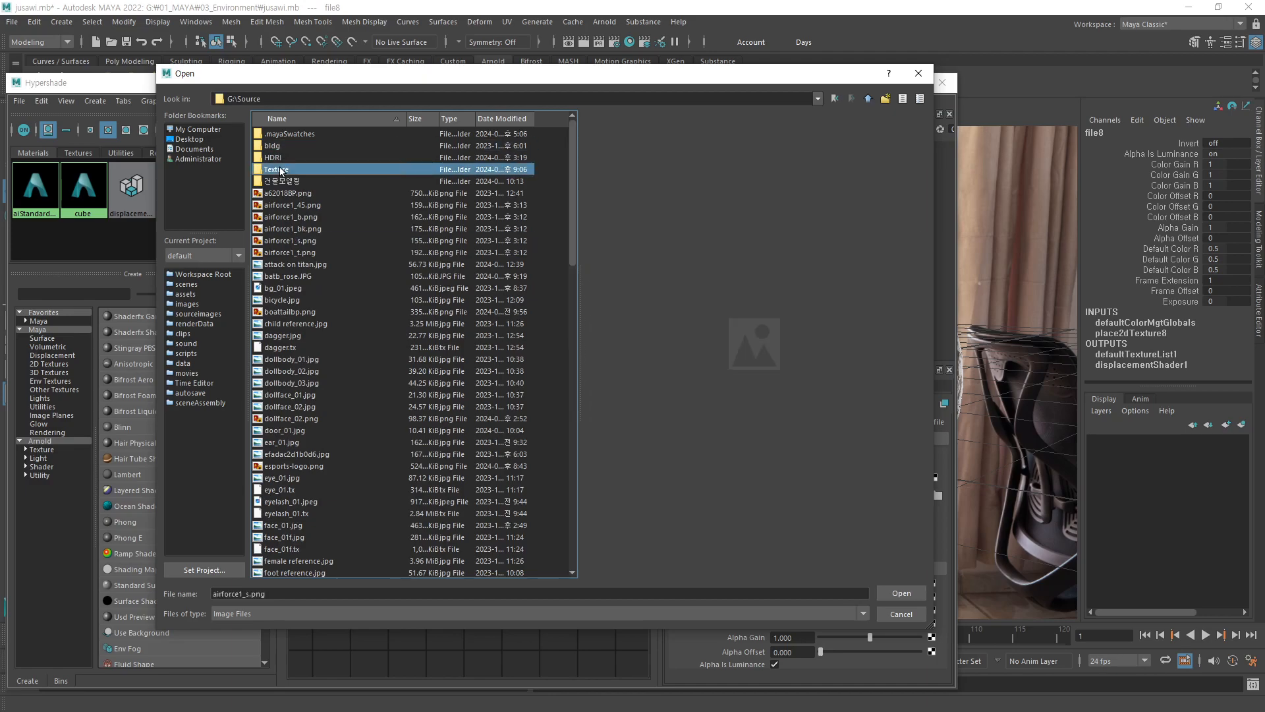
double_click(280, 170)
double_click(286, 145)
double_click(279, 136)
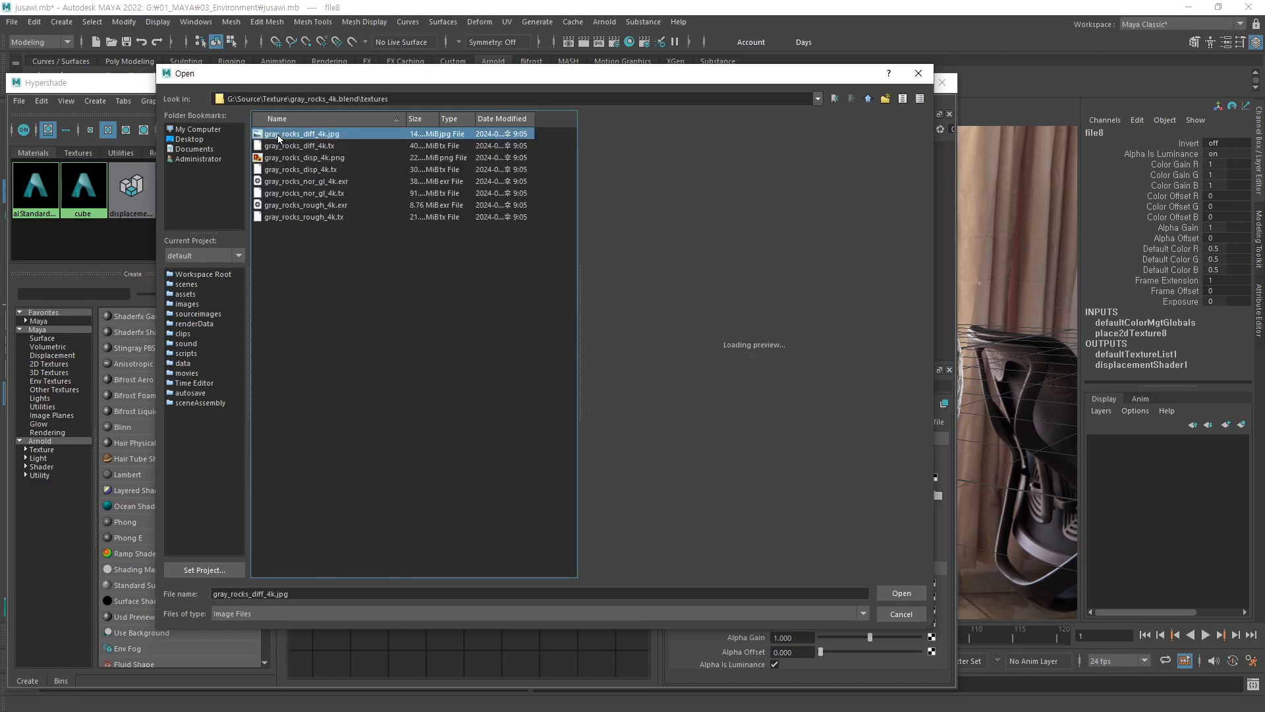
click(314, 169)
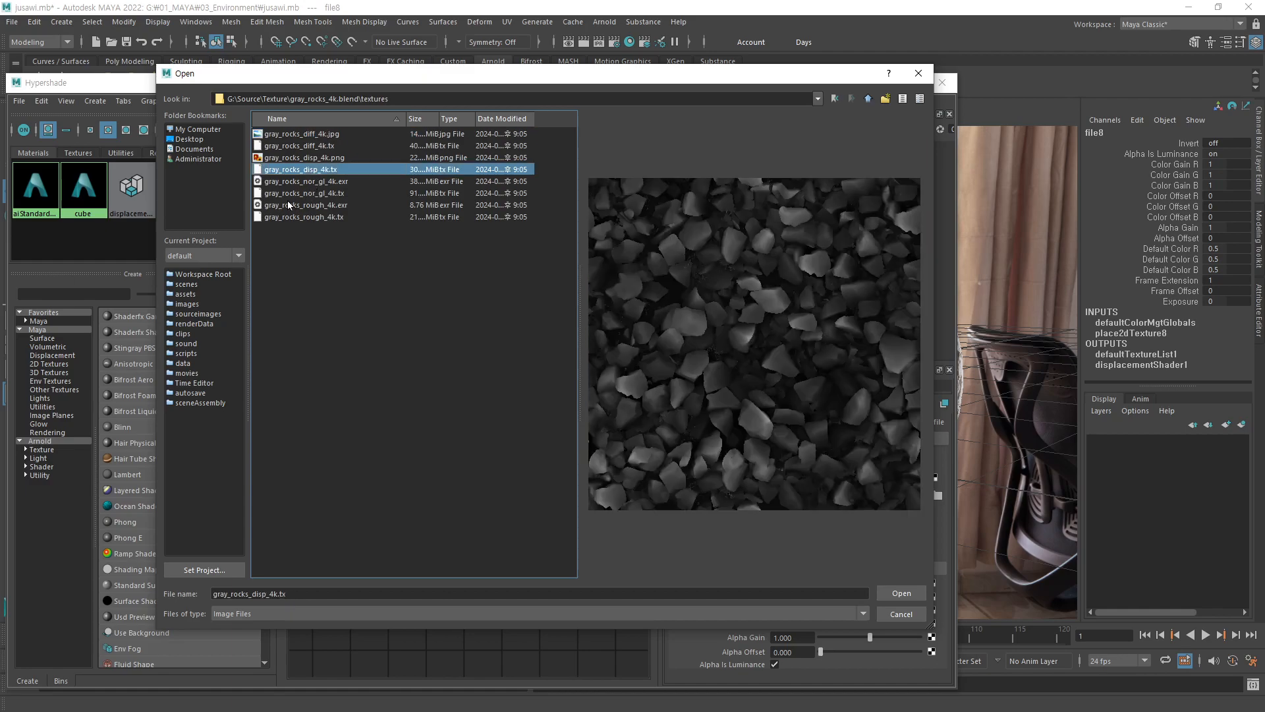
click(300, 157)
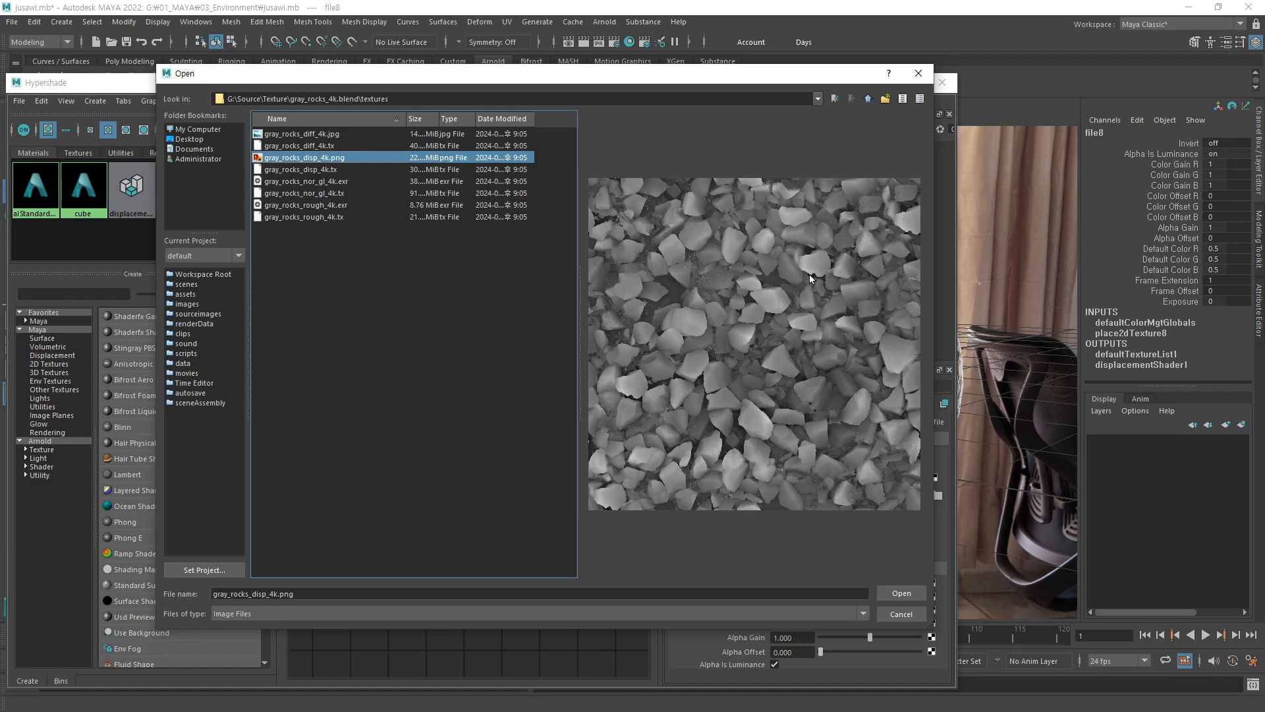
click(902, 594)
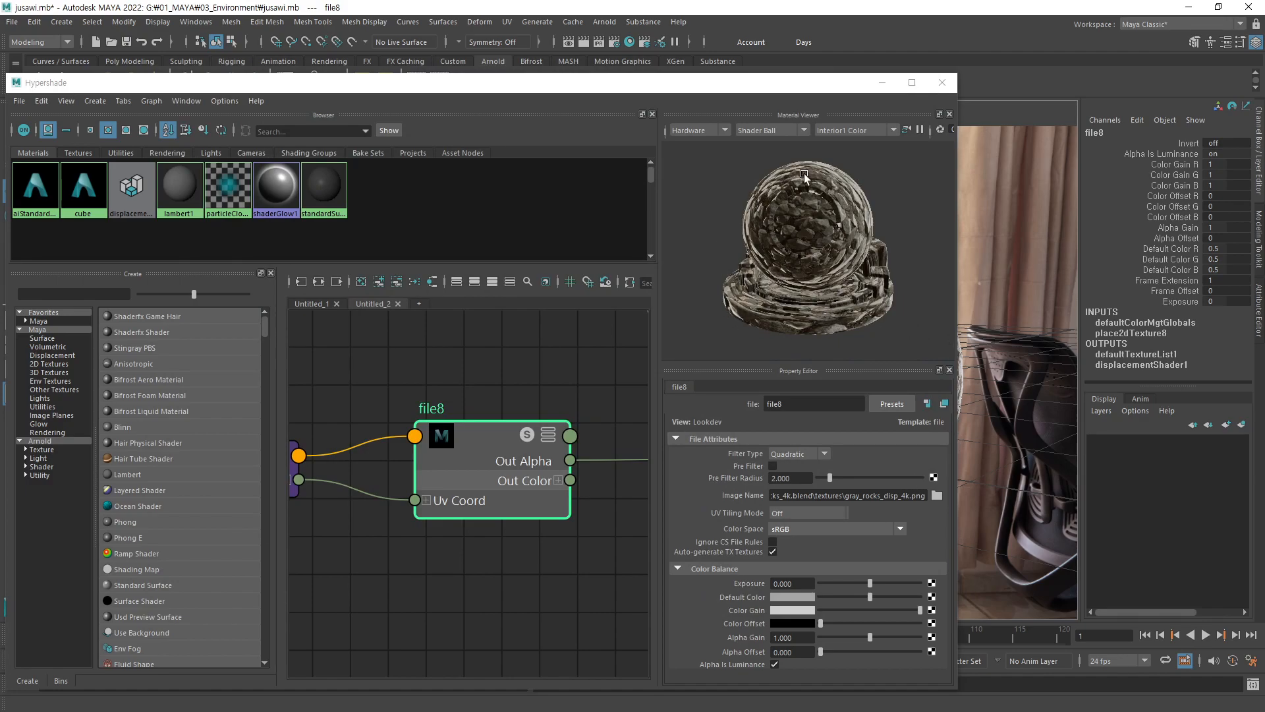
- Move the Hypershade clear of the sphere and check the rock surface in the viewport with the displacement map loaded
drag(800, 95, 569, 203)
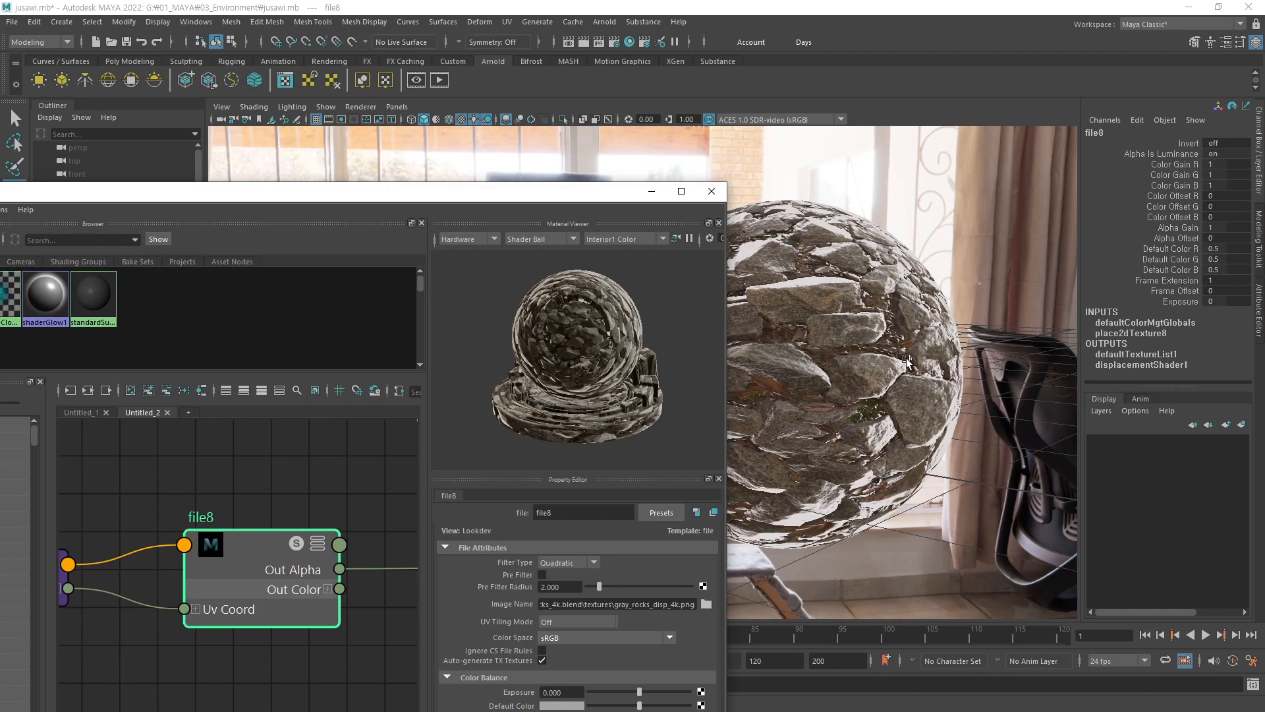
drag(564, 194, 467, 151)
scroll(835, 386, up, 5)
scroll(835, 386, down, 5)
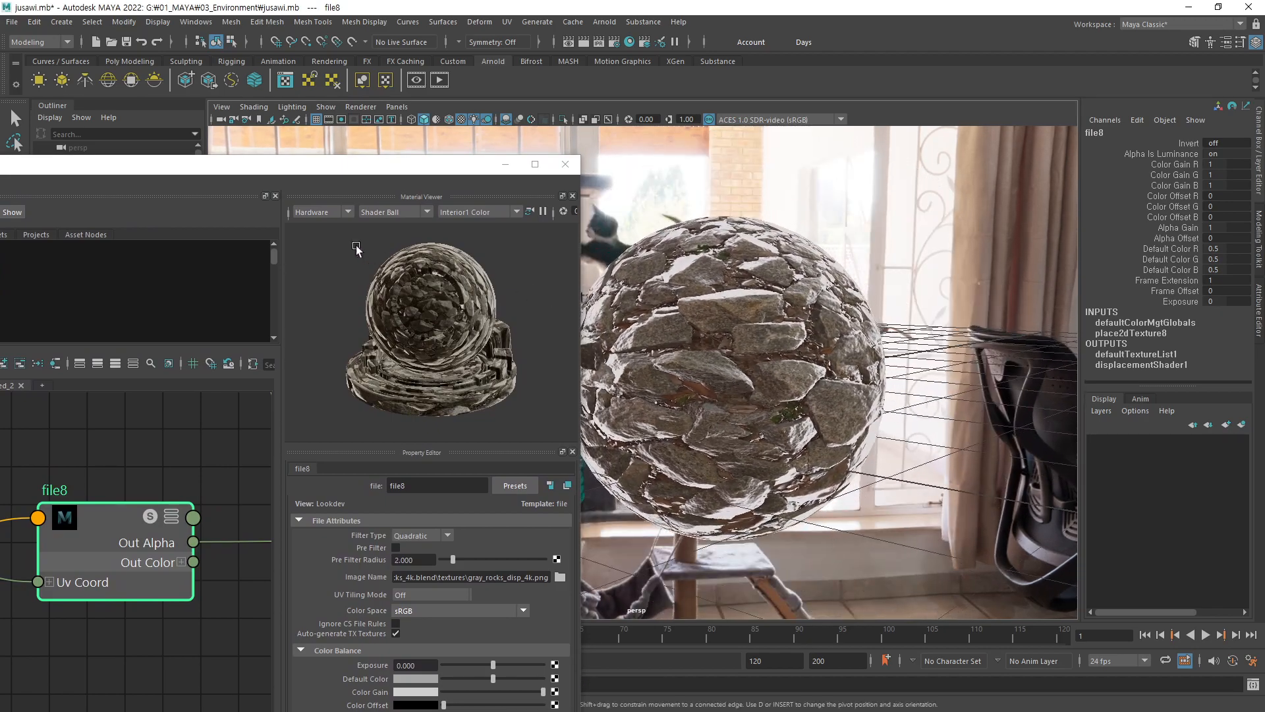
drag(389, 173, 359, 164)
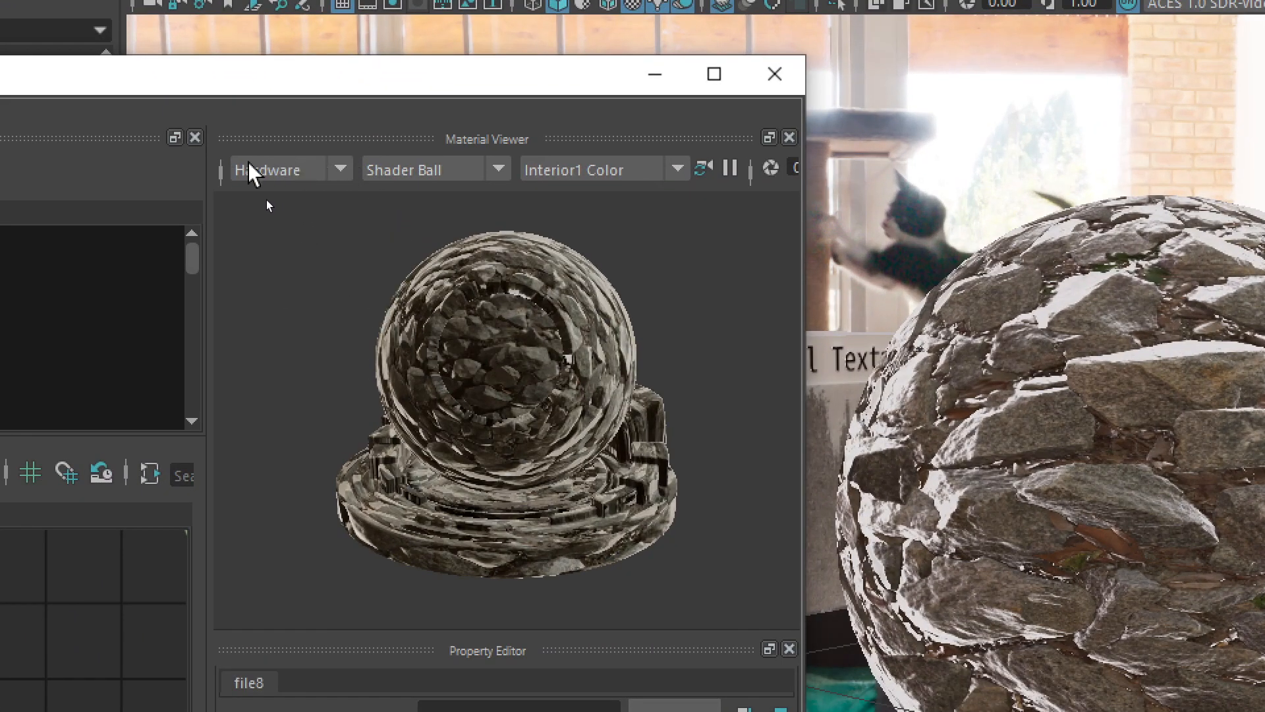
- Preview the rock material with the Arnold renderer in the Material Viewer, and return the viewer to Hardware
click(317, 173)
click(290, 224)
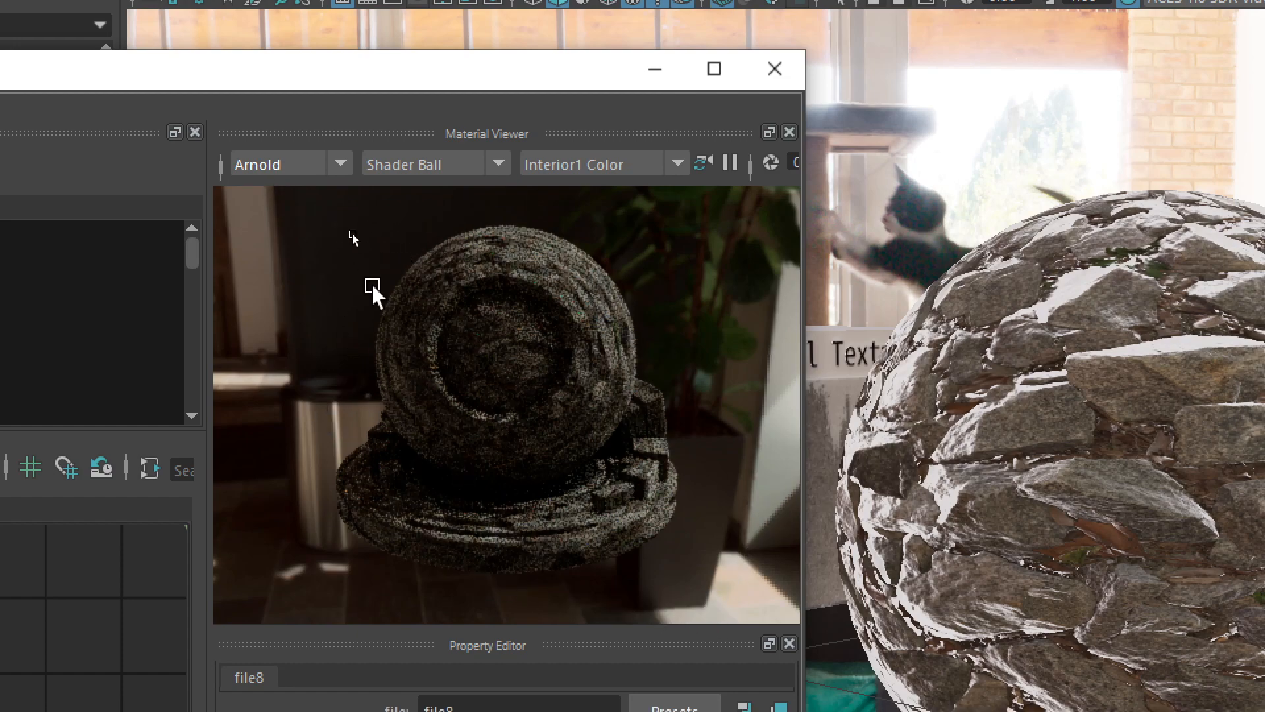
click(340, 165)
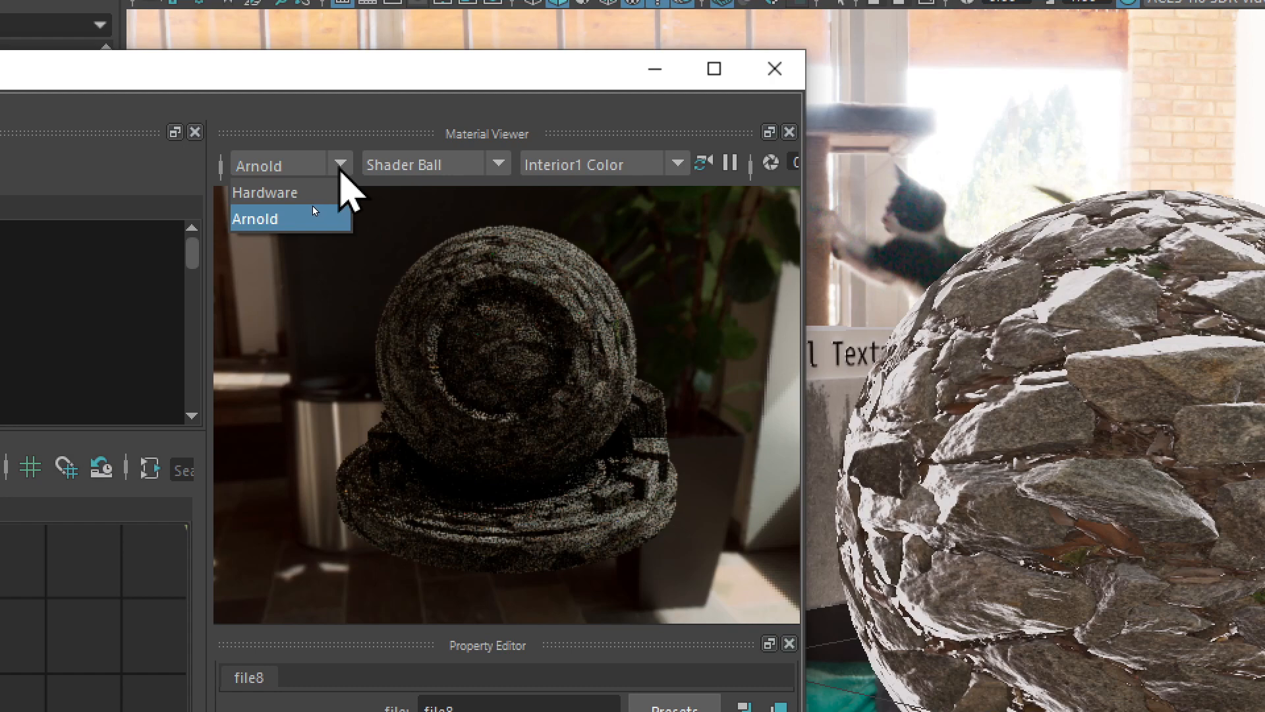
click(300, 190)
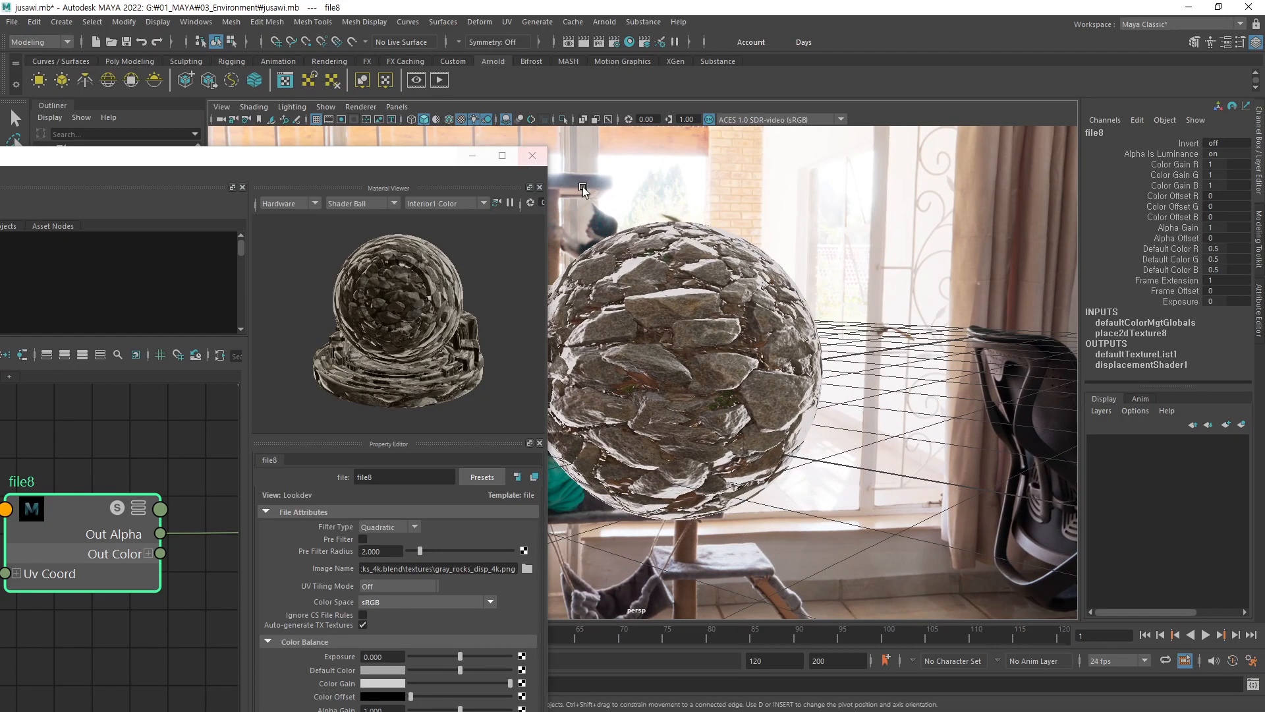
- Render the scene in the Arnold RenderView and move the render window over the viewport
click(440, 79)
drag(433, 190, 625, 166)
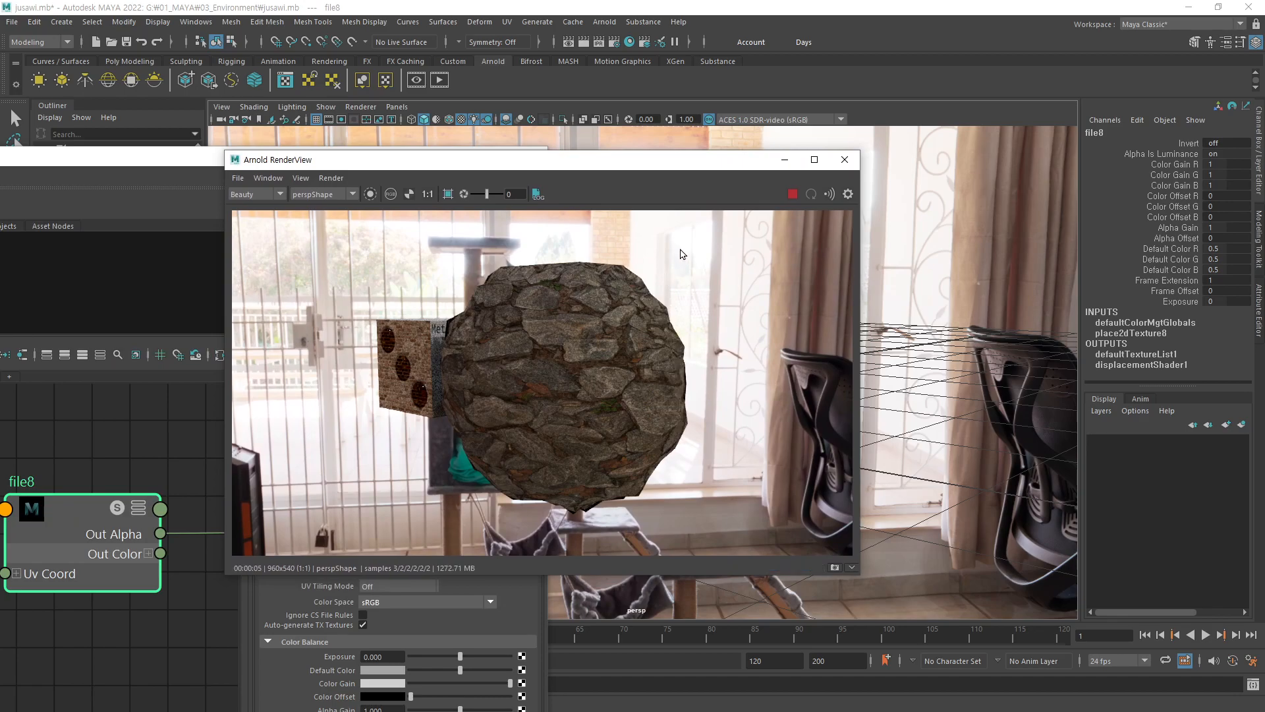
- Place the render window beside the sphere and examine the rock displacement from another angle in the live Arnold render
drag(692, 168, 506, 181)
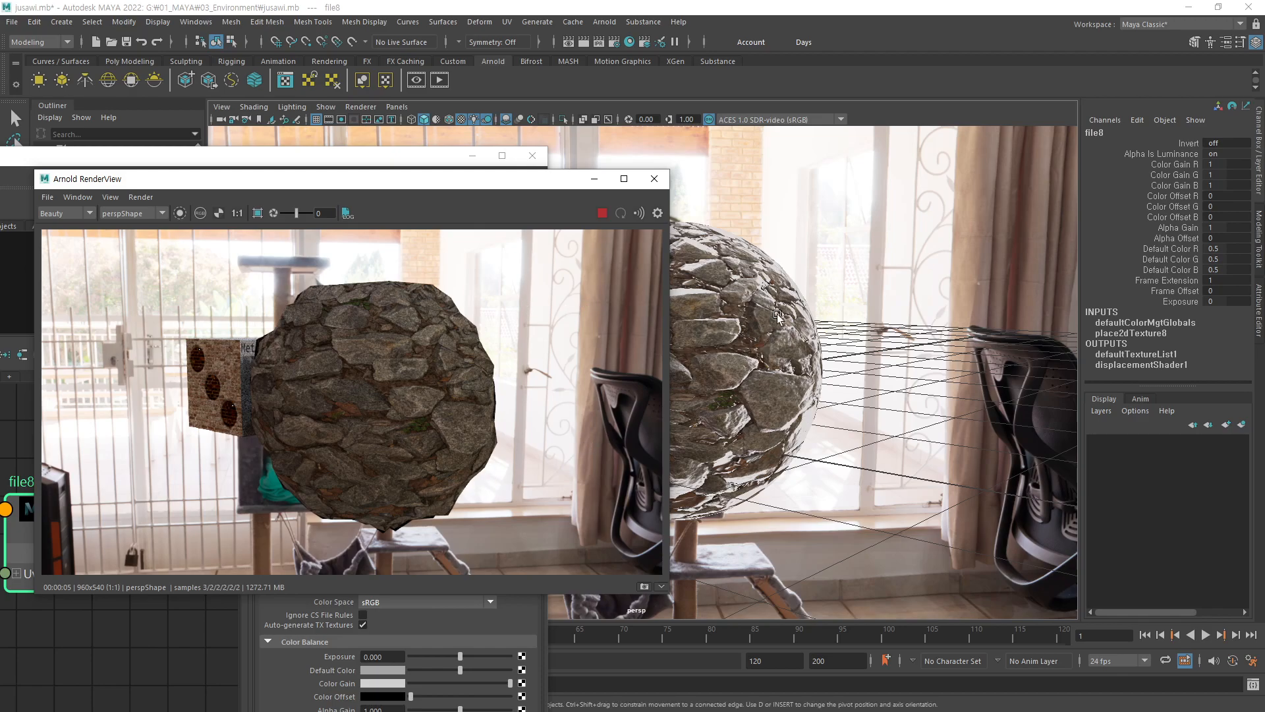
alt+drag(886, 404, 763, 397)
scroll(923, 401, up, 4)
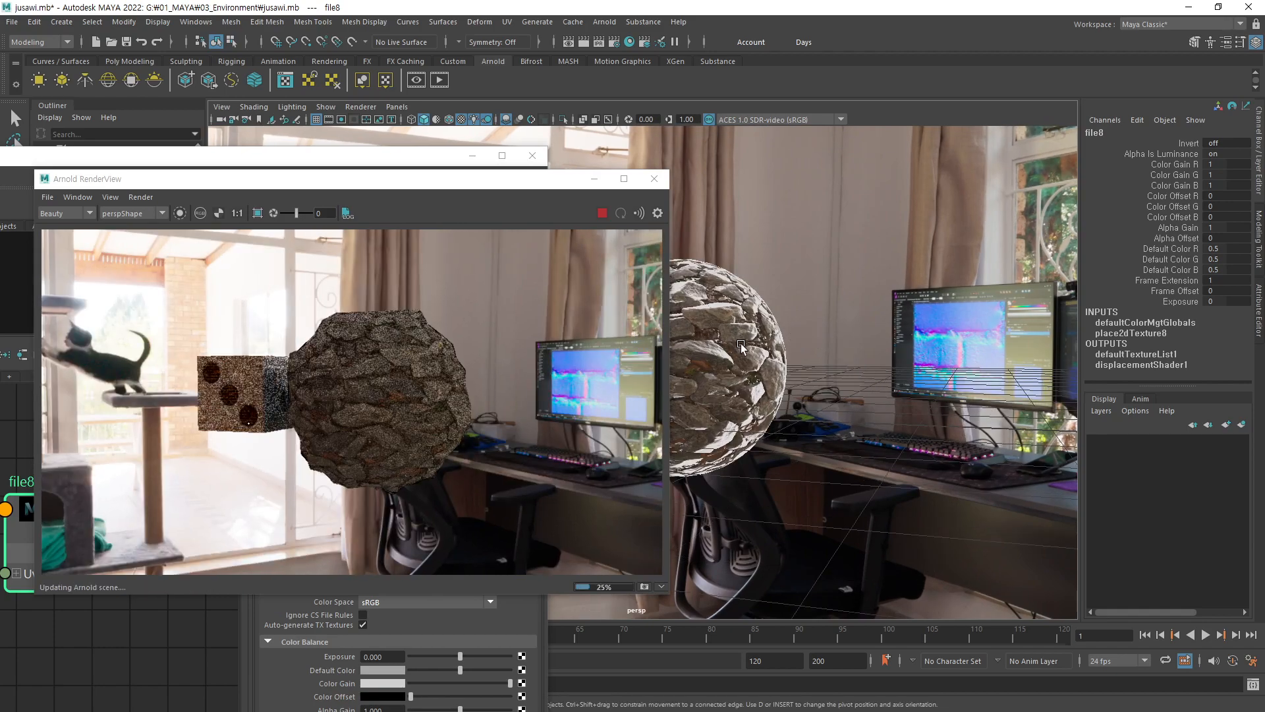
scroll(763, 347, up, 2)
scroll(706, 307, up, 2)
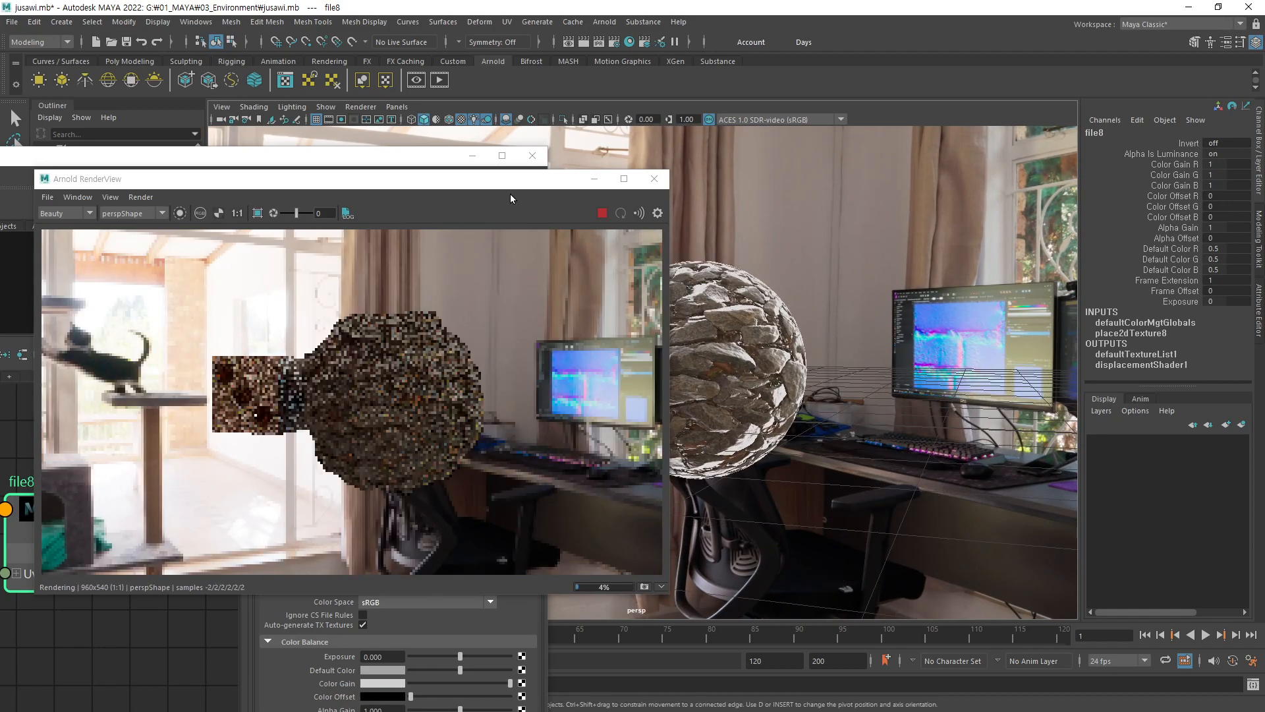
drag(518, 184, 451, 196)
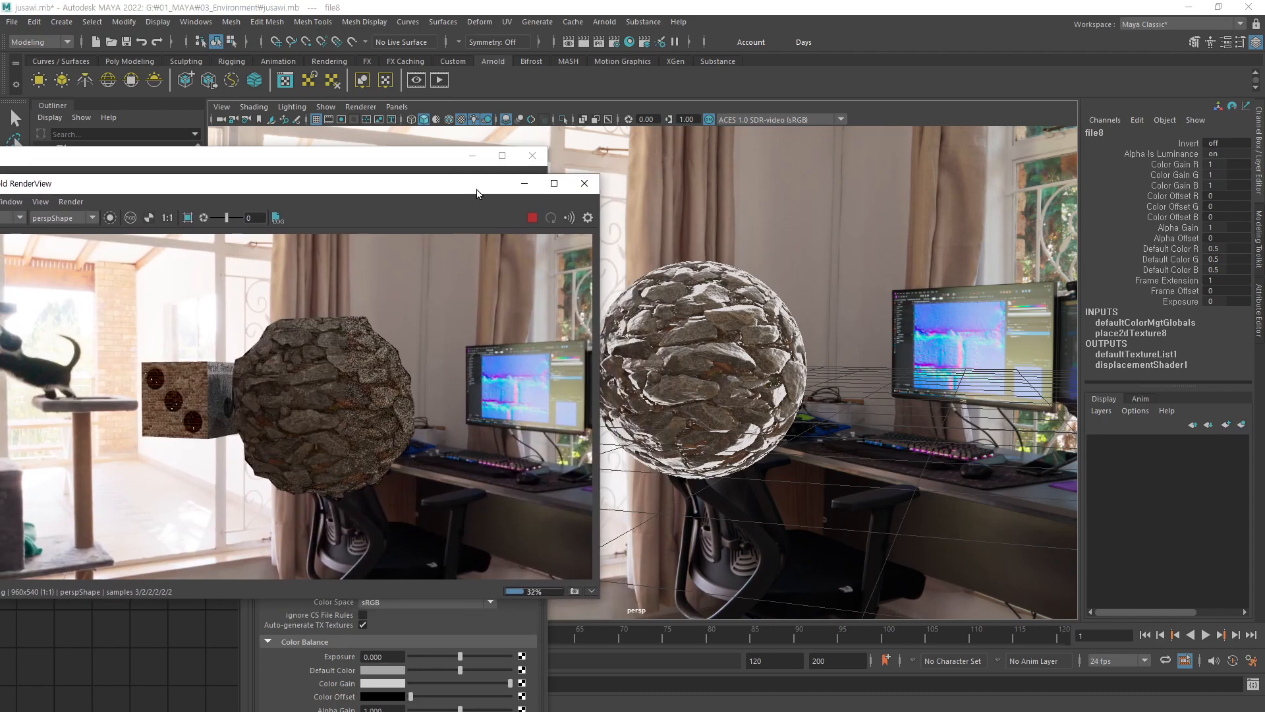
- Save the scene and turn on smooth mesh preview for the selected sphere
click(679, 386)
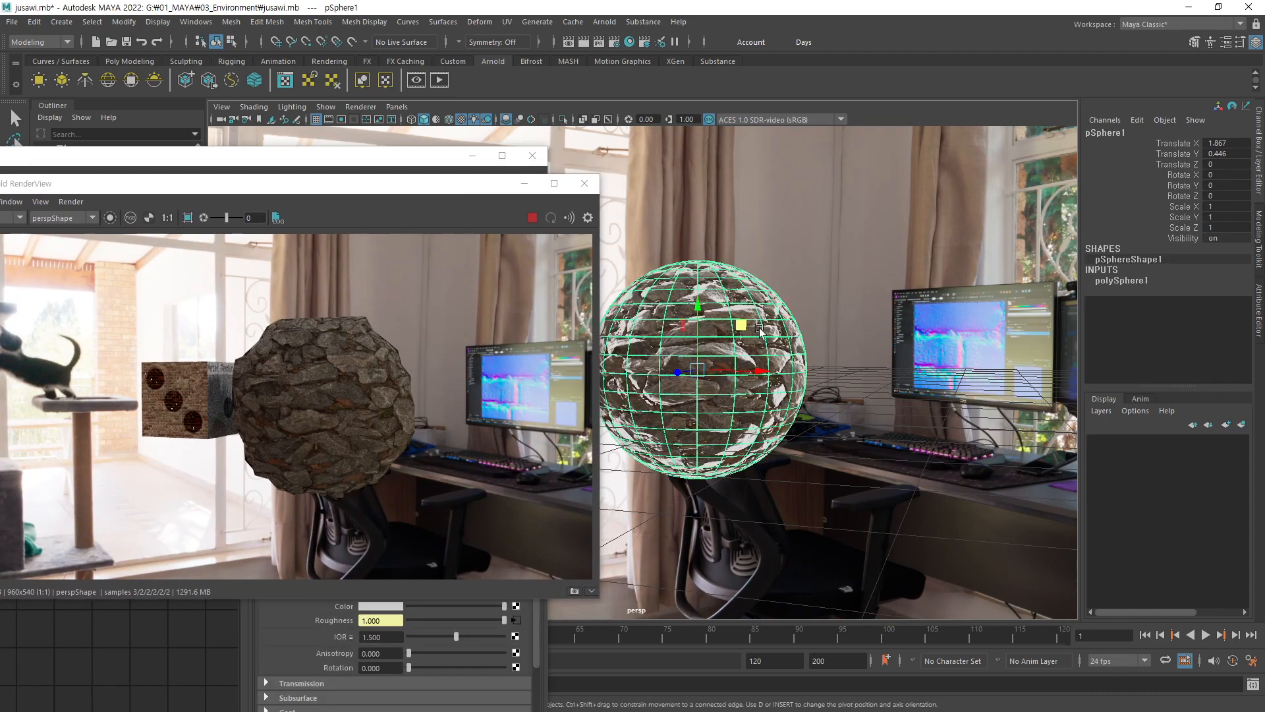
key(ctrl+s)
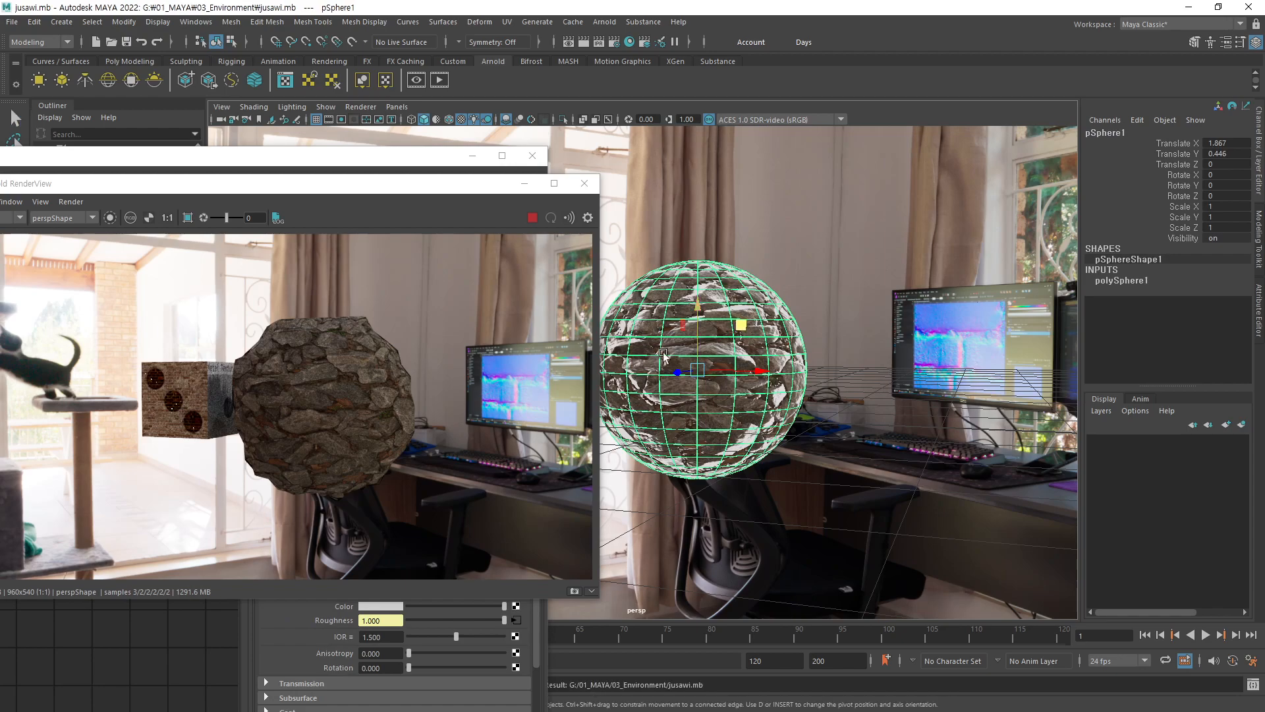
click(141, 61)
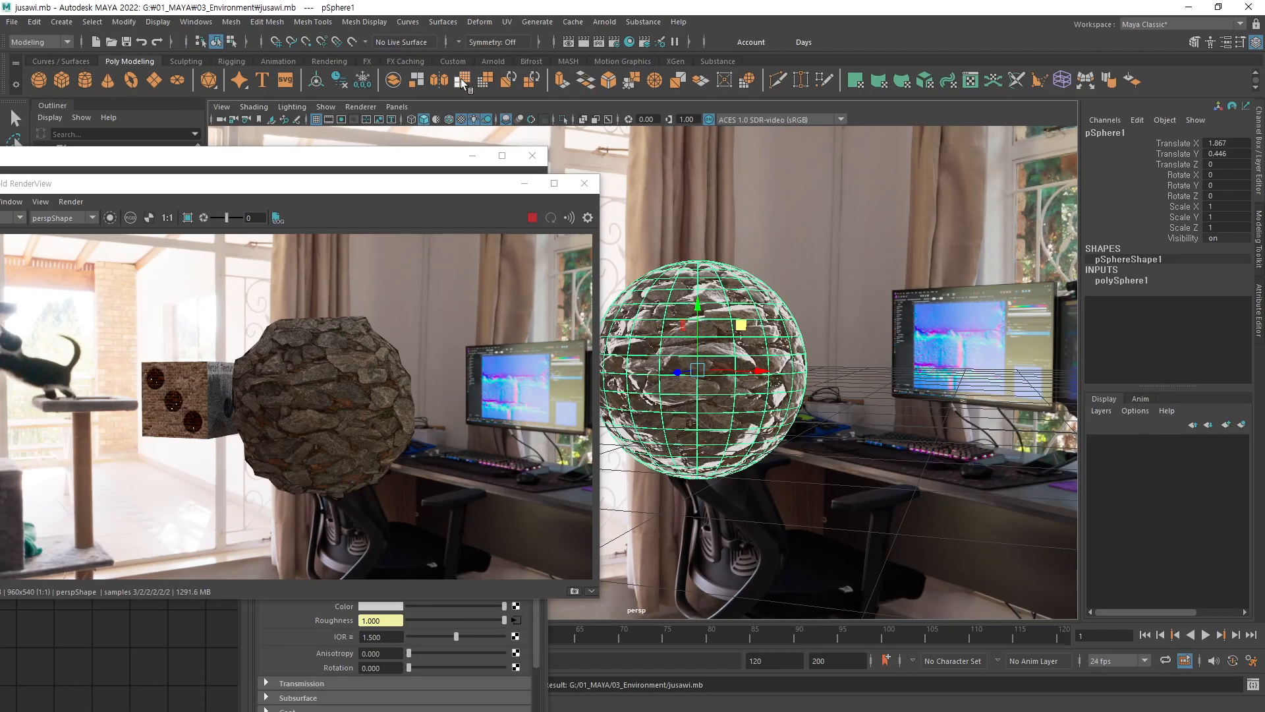
key(3)
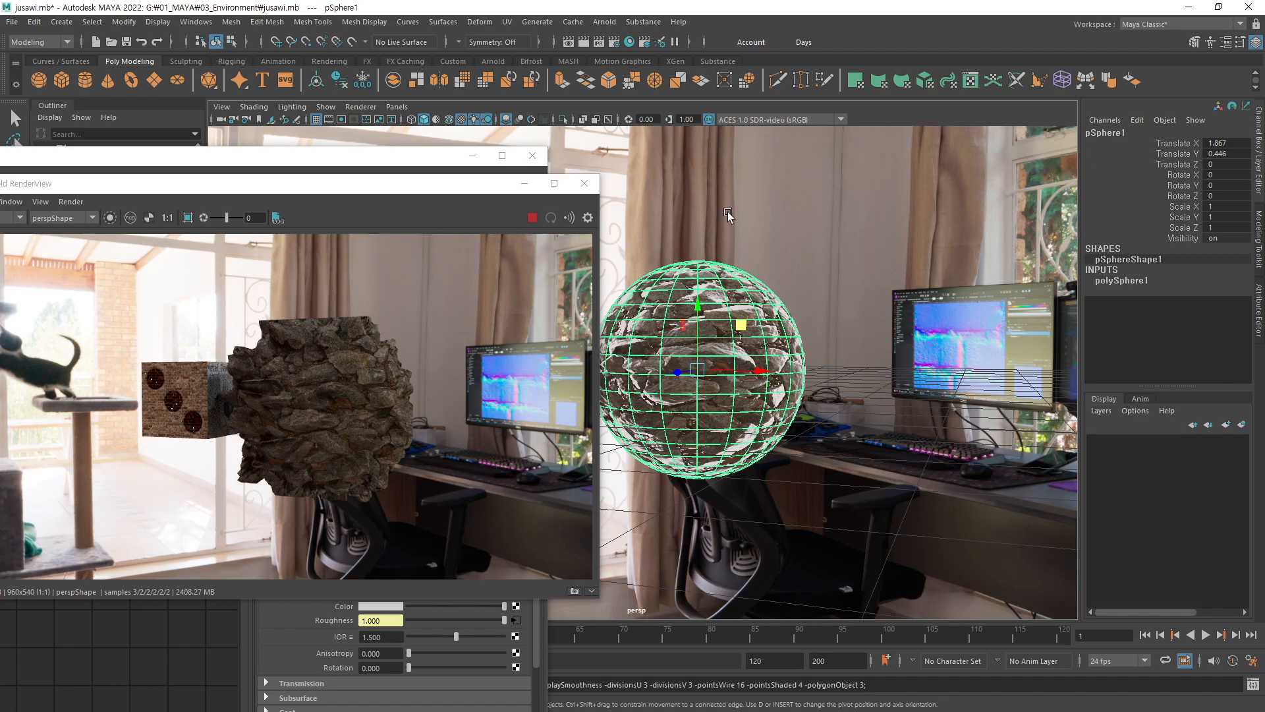
- Examine the smoothed sphere's displaced rock surface up close in the Arnold render, keeping the render window clear of the Hypershade
drag(443, 189, 339, 245)
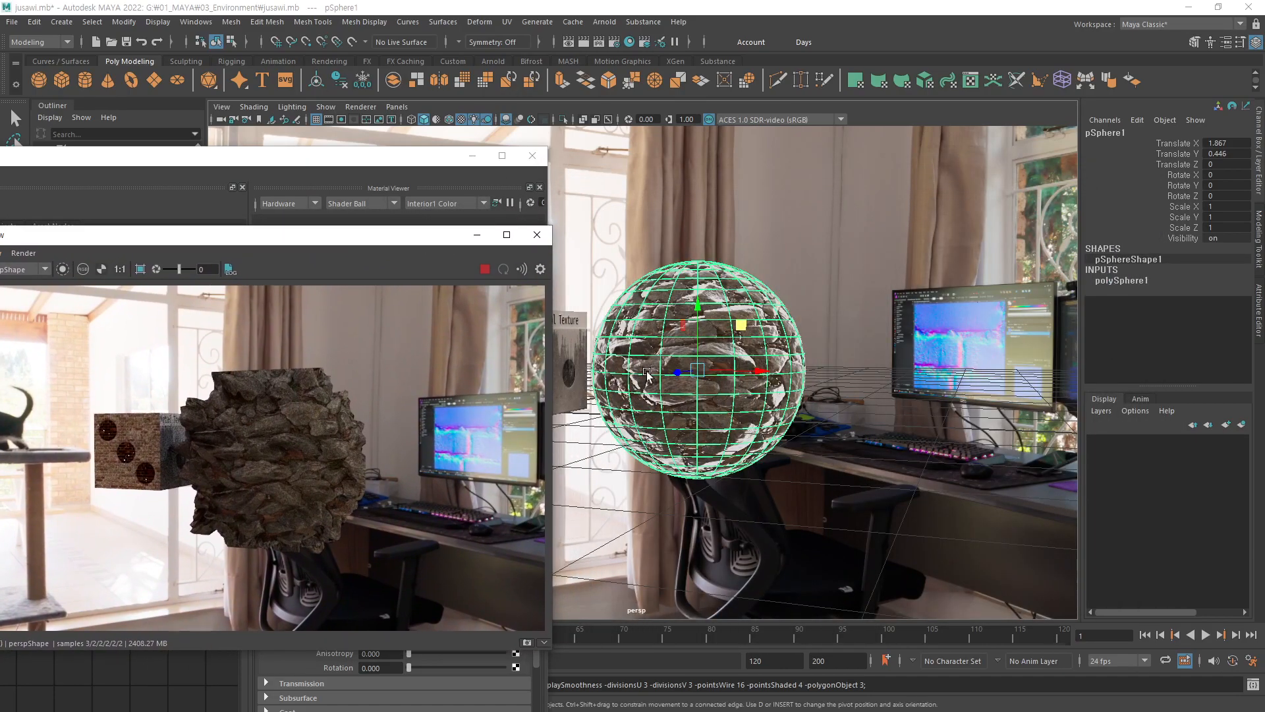
alt+right_drag(698, 396, 949, 373)
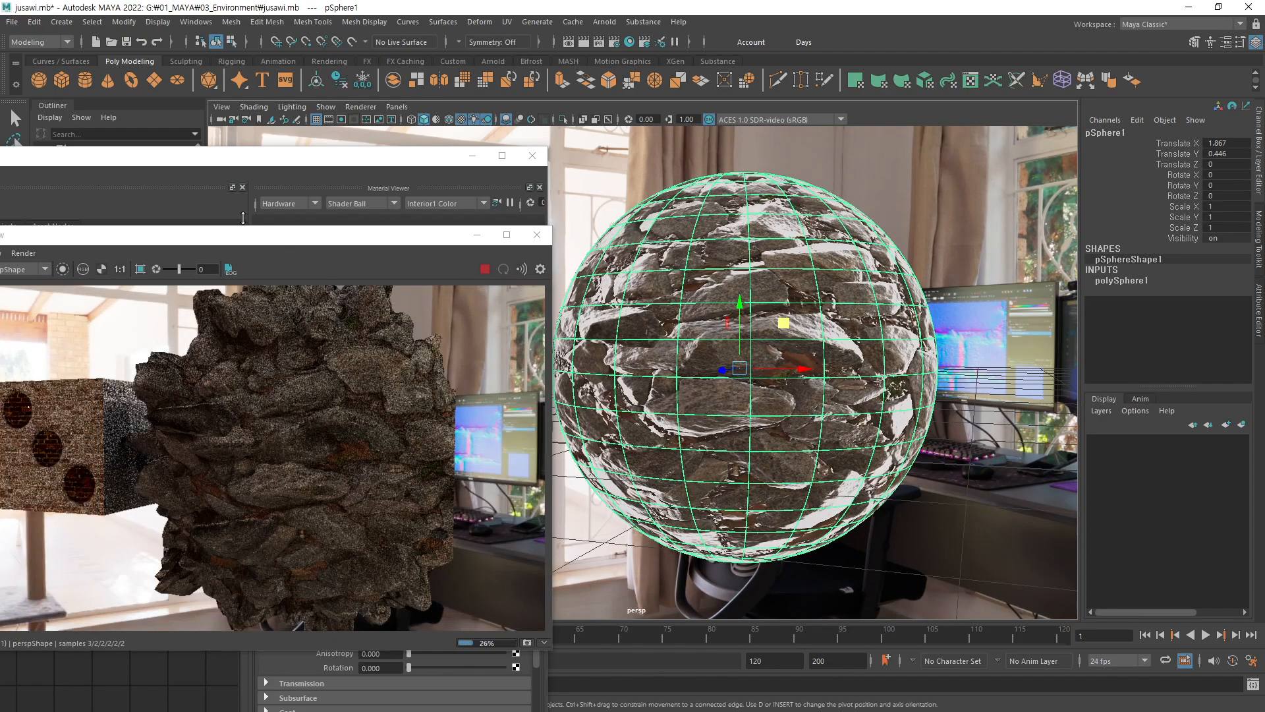
click(260, 236)
drag(289, 246, 916, 212)
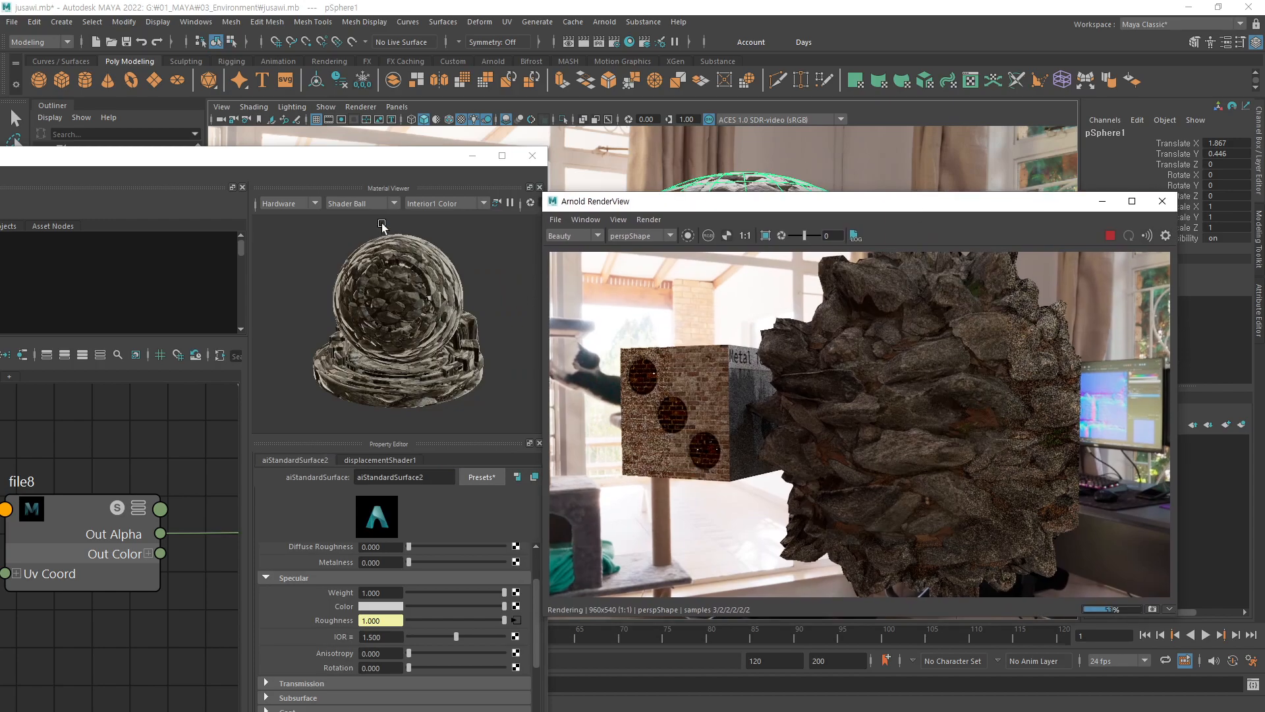
- Select the displacementShader1 node in the Hypershade graph to show its attributes
drag(374, 167, 570, 149)
middle_drag(364, 536, 205, 522)
alt+middle_drag(342, 509, 214, 510)
alt+right_drag(279, 531, 351, 529)
alt+middle_drag(329, 505, 308, 545)
click(239, 489)
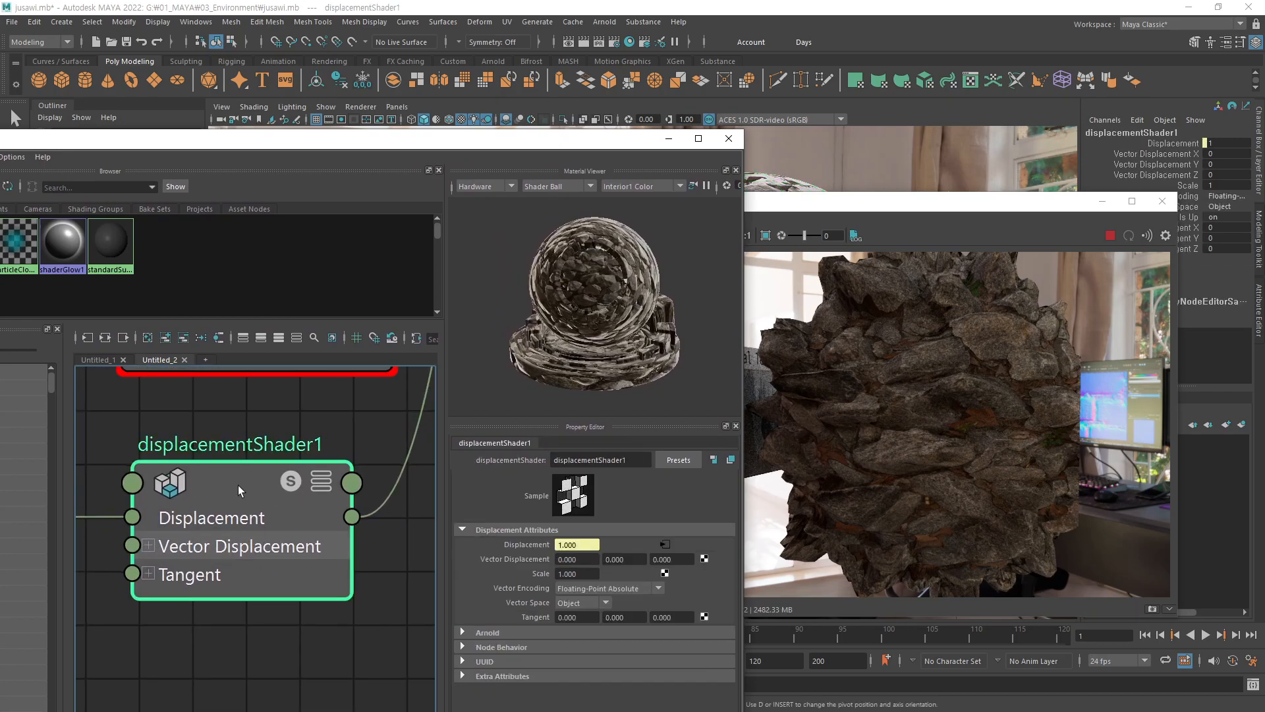
- Try a Scale of 0.3 on the displacement shader and set it to 0.5
click(566, 574)
drag(583, 576, 538, 570)
text(0.)
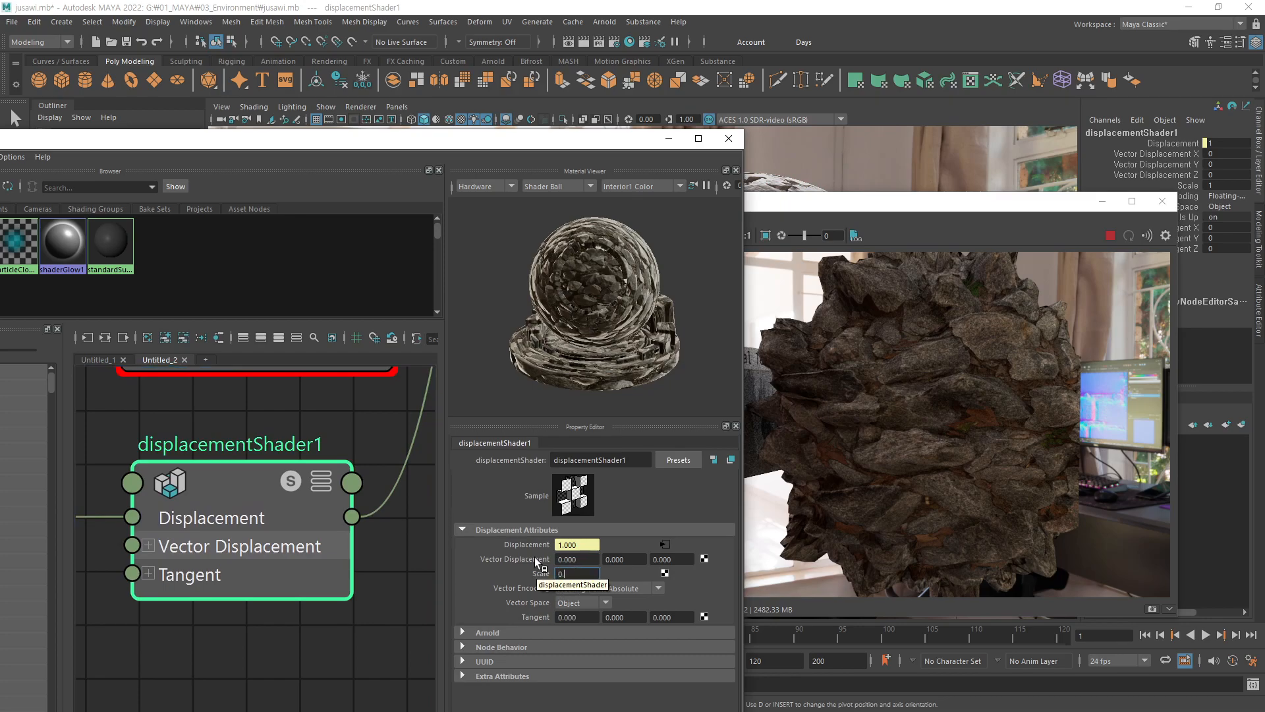
text(3)
key(Return)
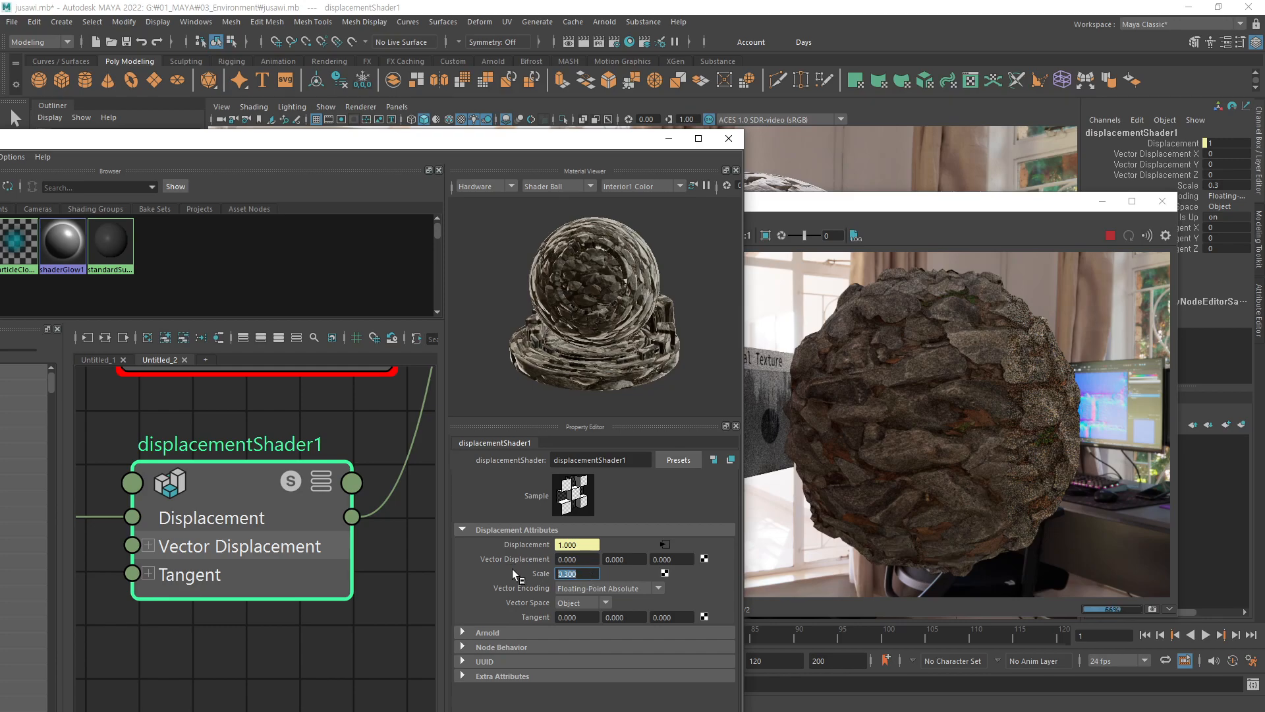
text(0.5)
key(Return)
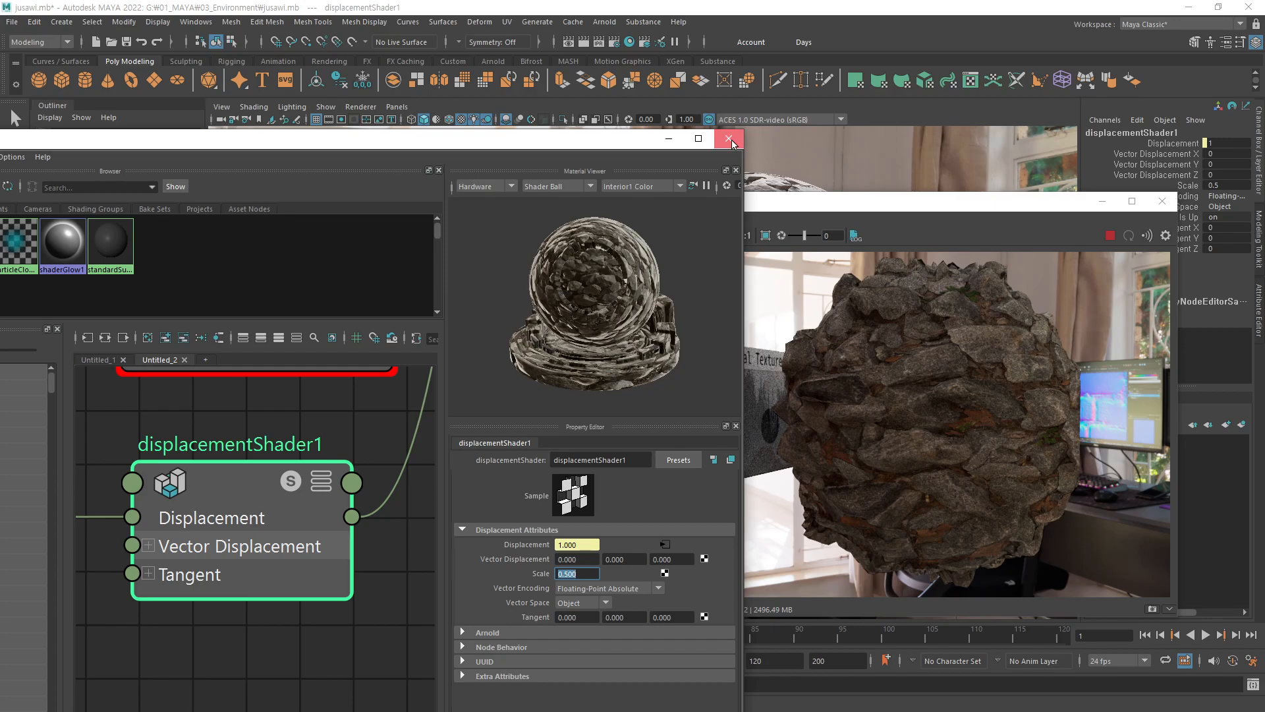
- Close the Hypershade and the Arnold RenderView, and move the sphere away from the cube to a Translate X of about 3.4
click(731, 141)
click(1162, 202)
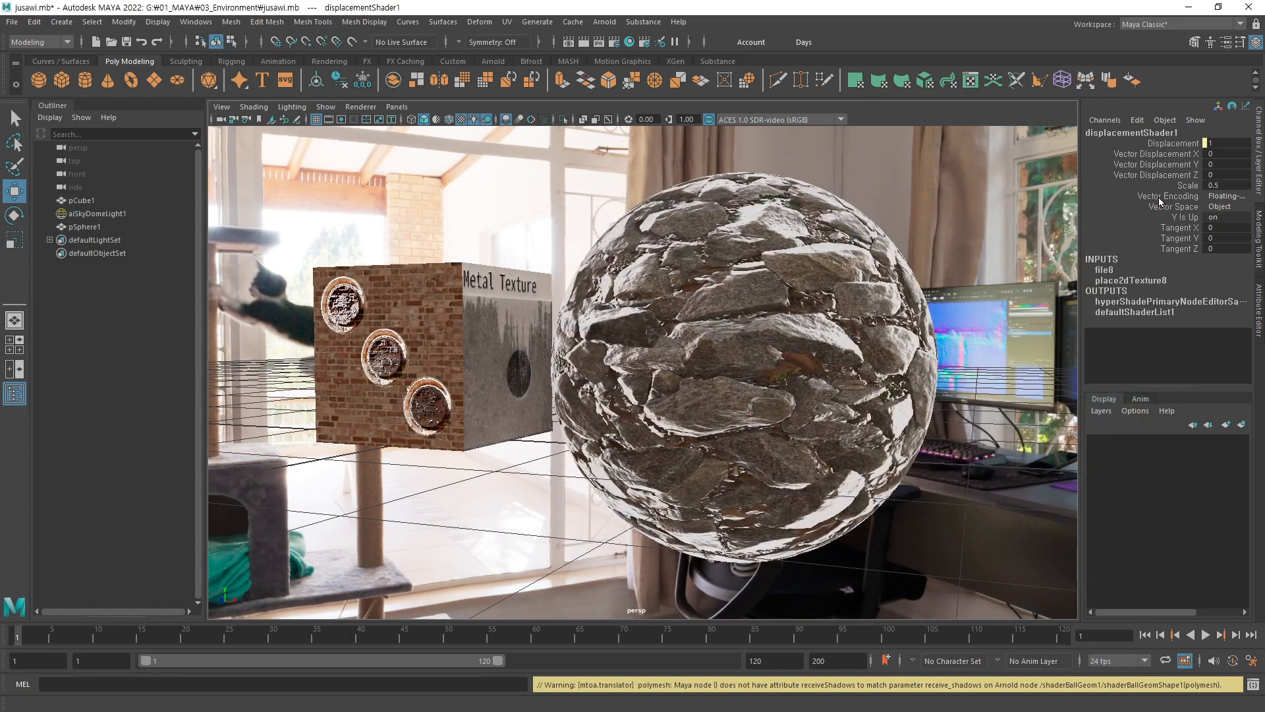
alt+drag(593, 396, 679, 379)
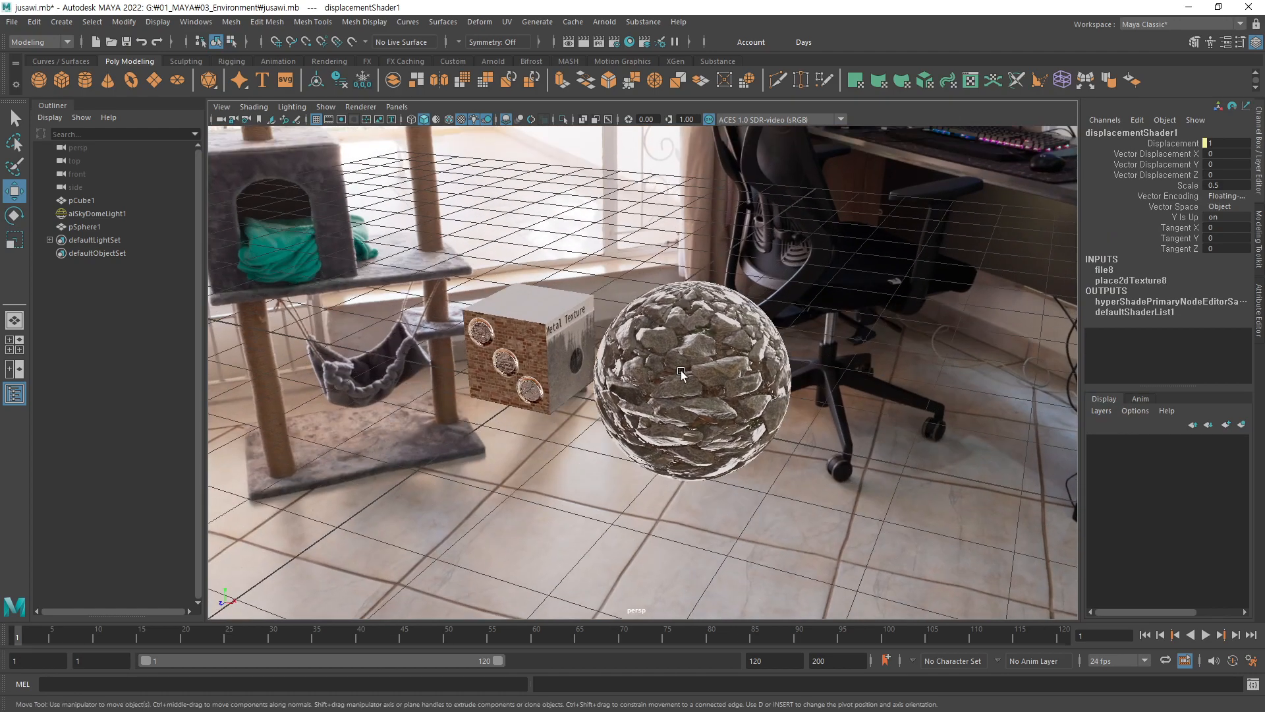
click(683, 375)
scroll(725, 402, up, 3)
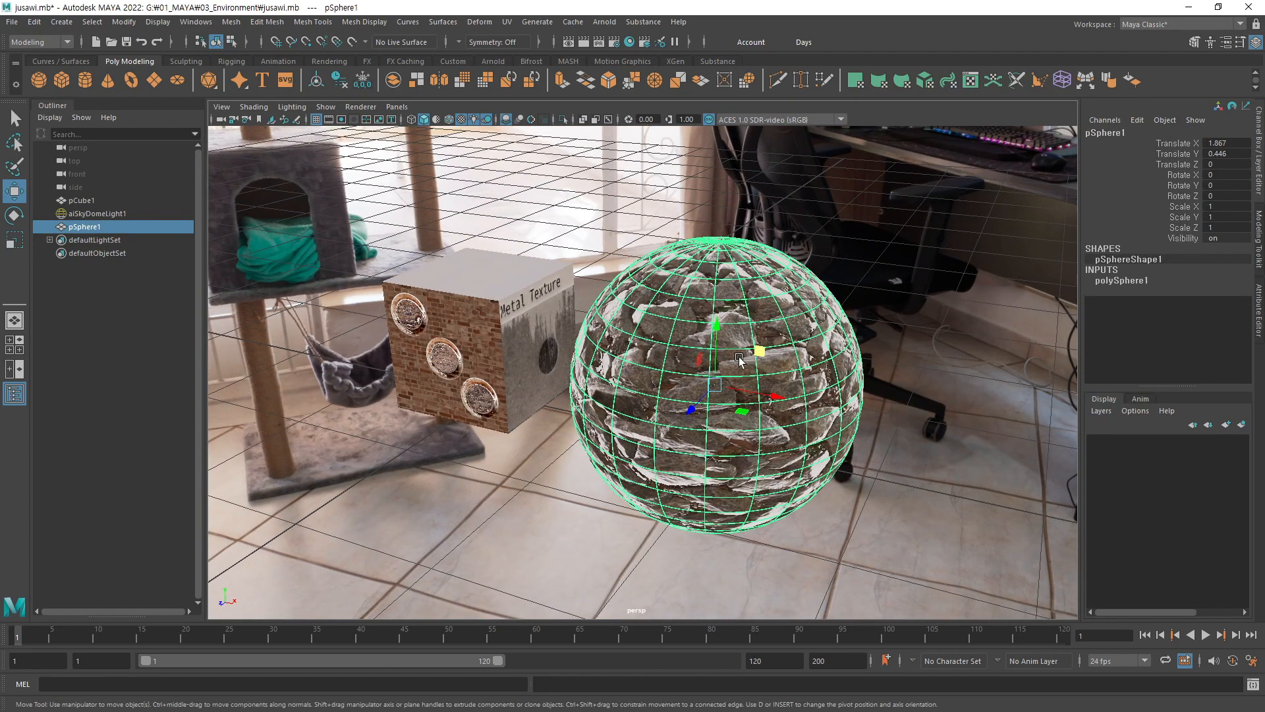
drag(750, 393, 991, 427)
scroll(527, 368, up, 5)
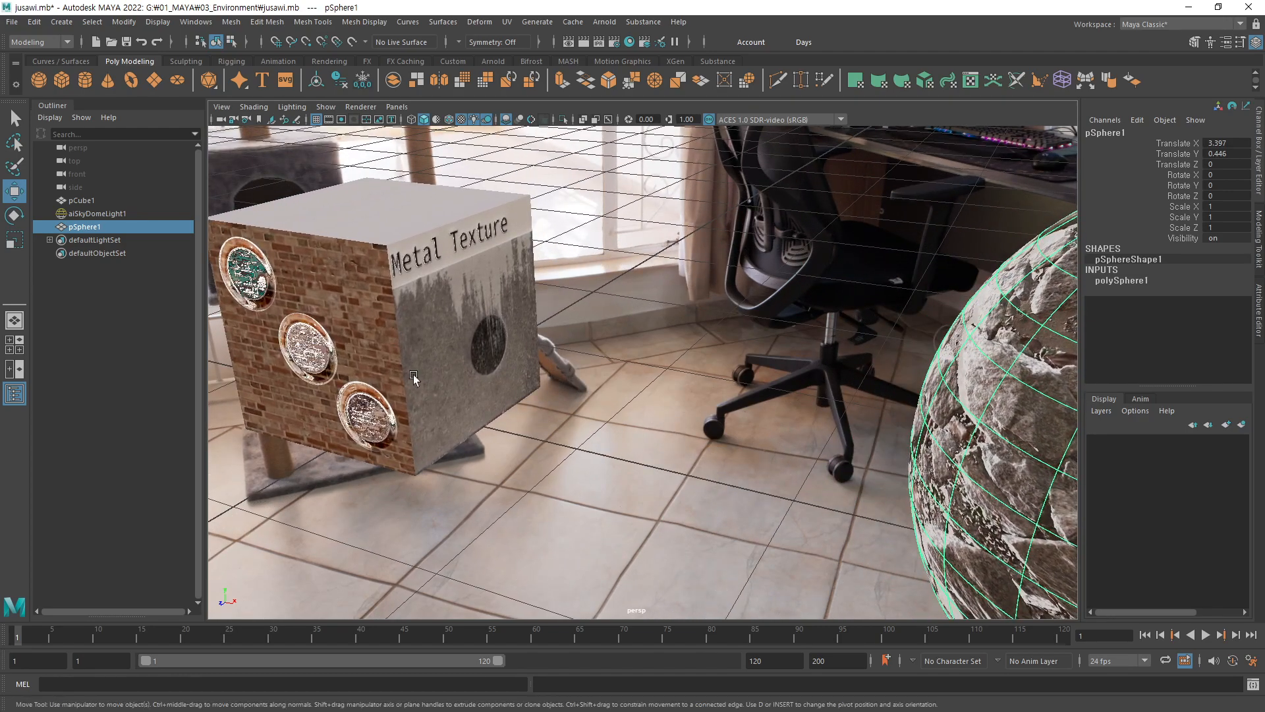
- Switch to TestMat.psd in Photoshop and hide the Metal copy 2 layer and Group 1
alt+drag(414, 376, 652, 415)
scroll(721, 435, up, 3)
alt+drag(721, 434, 700, 412)
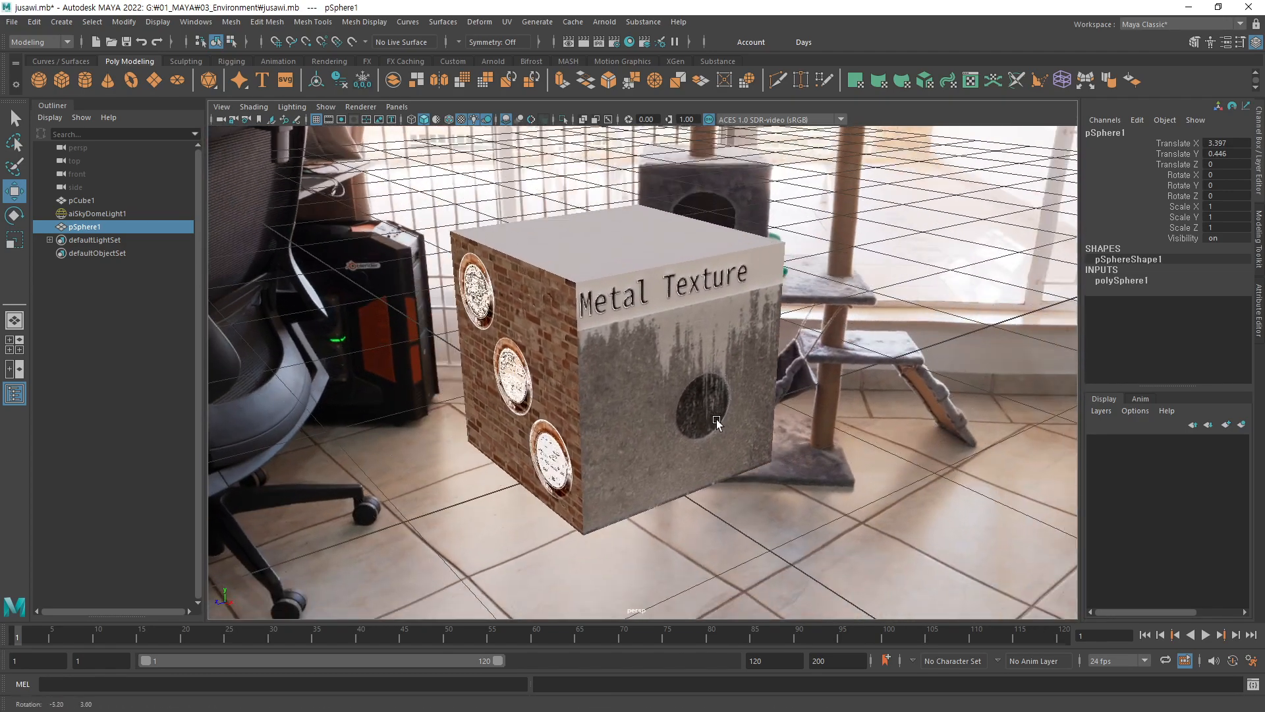
click(700, 412)
key(alt+Tab)
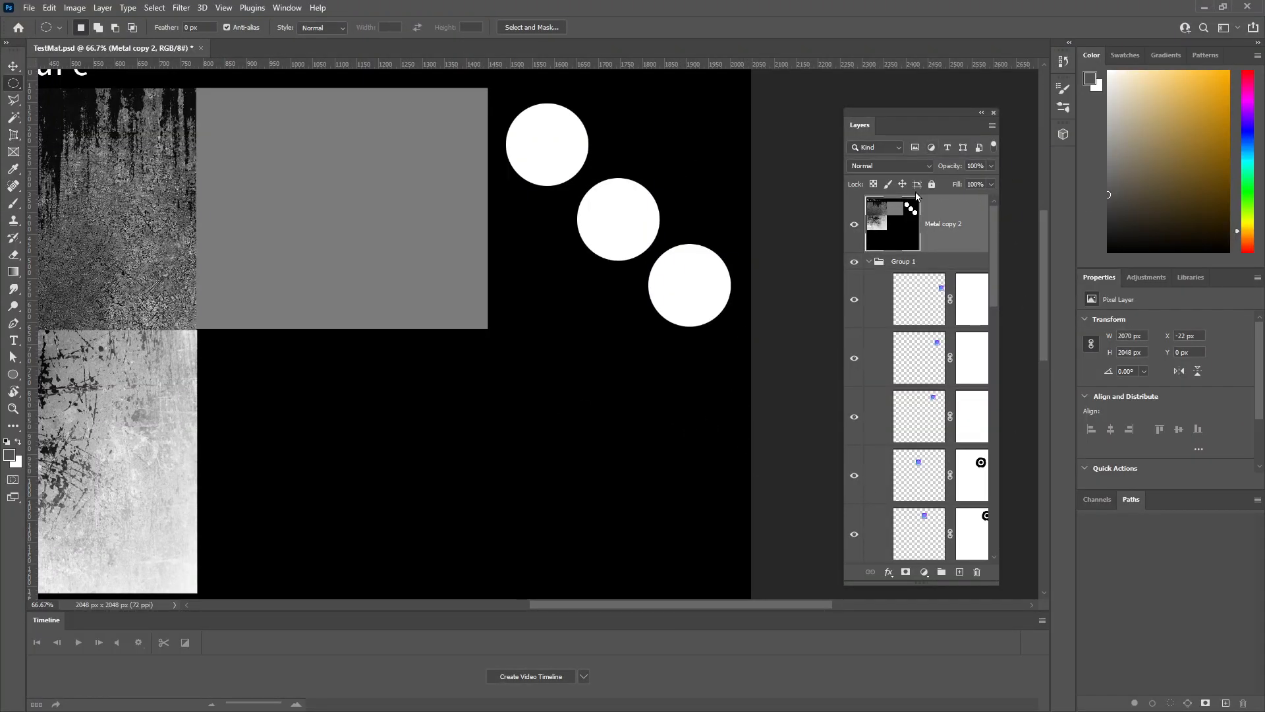
click(854, 224)
click(870, 261)
click(854, 263)
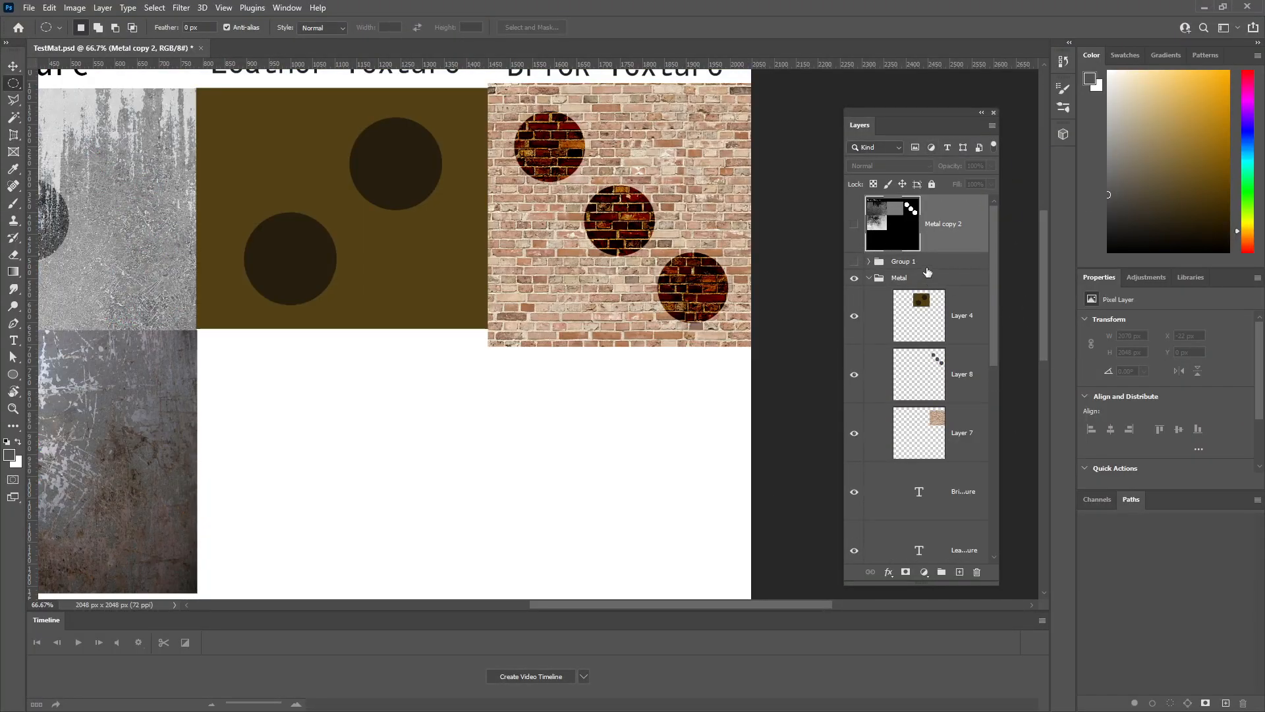
- Rename Group 1 as Normal
double_click(896, 263)
text(Normal)
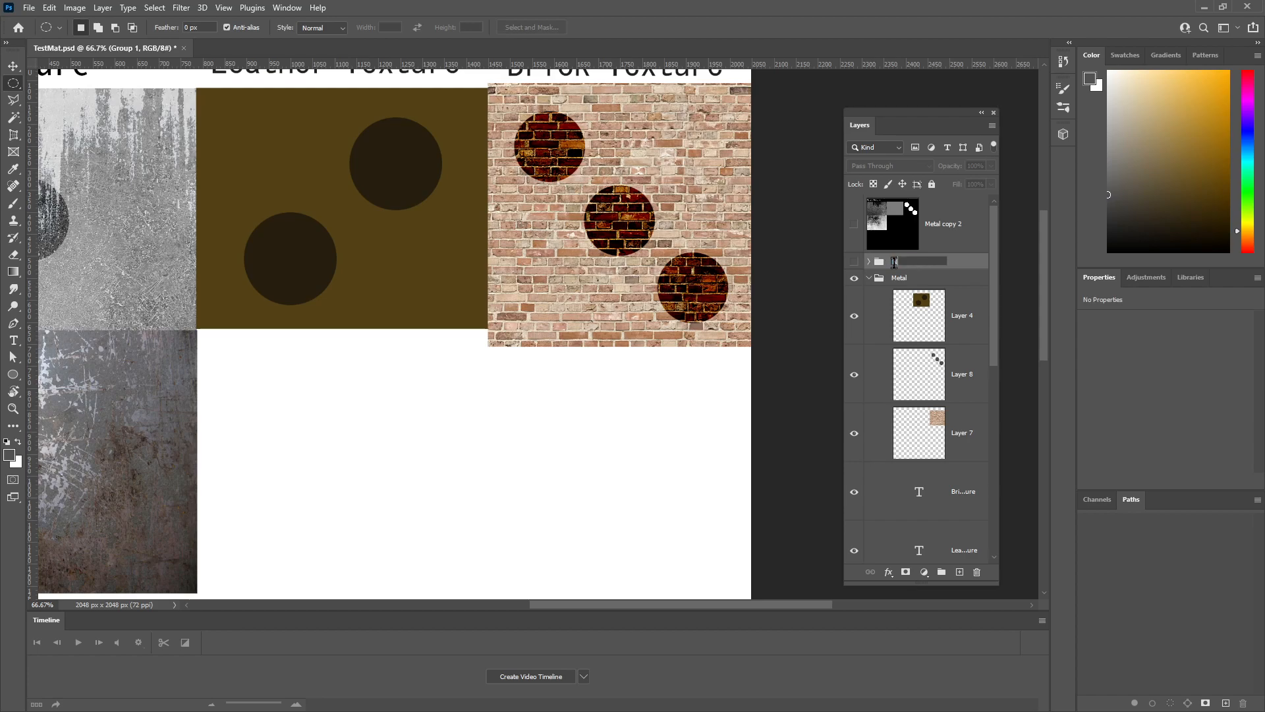
key(Return)
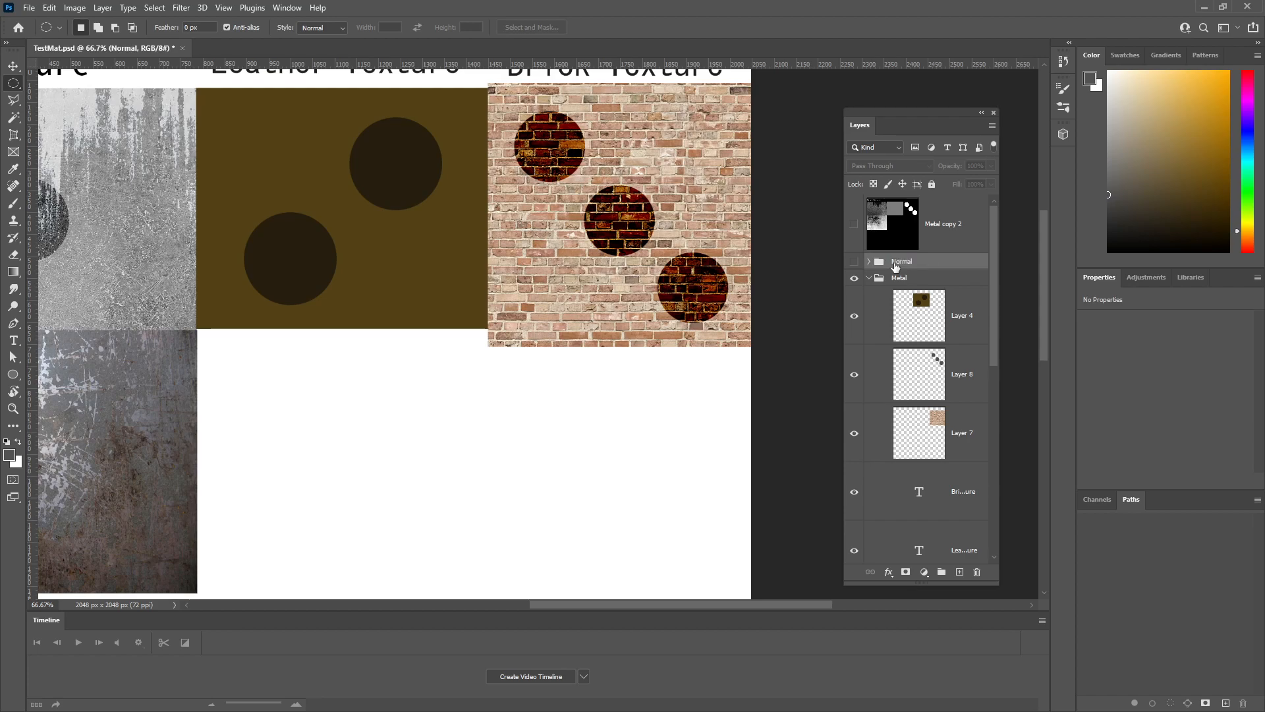
- Place the gray_rocks_diff_4k image into the TestMat.psd document
key(z)
alt+click(344, 432)
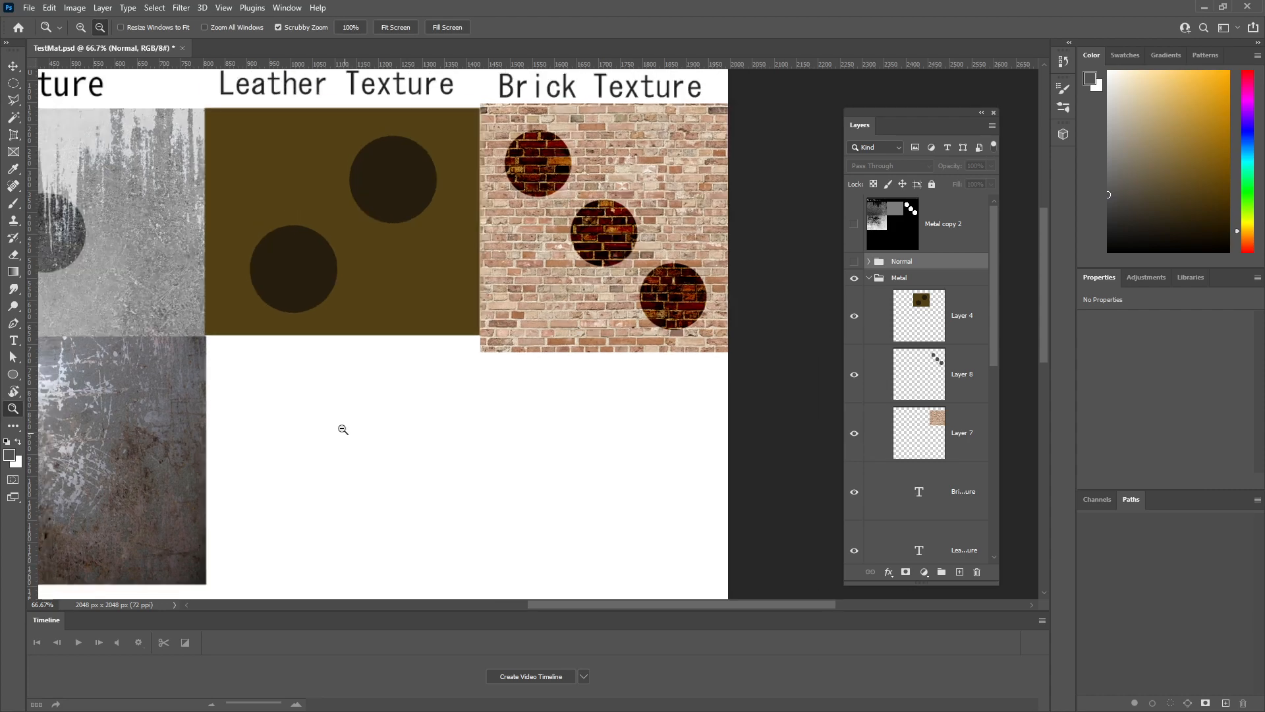
key(space)
drag(265, 394, 401, 325)
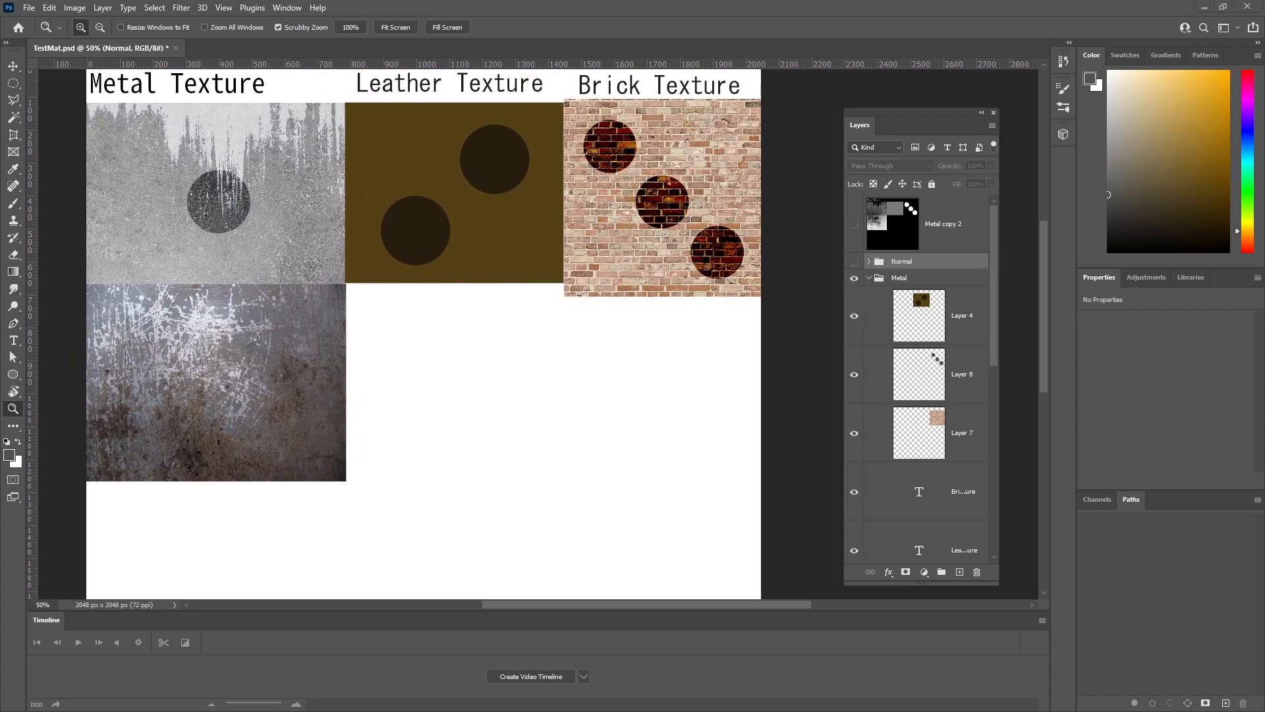
drag(1264, 112, 1264, 181)
drag(1264, 316, 399, 411)
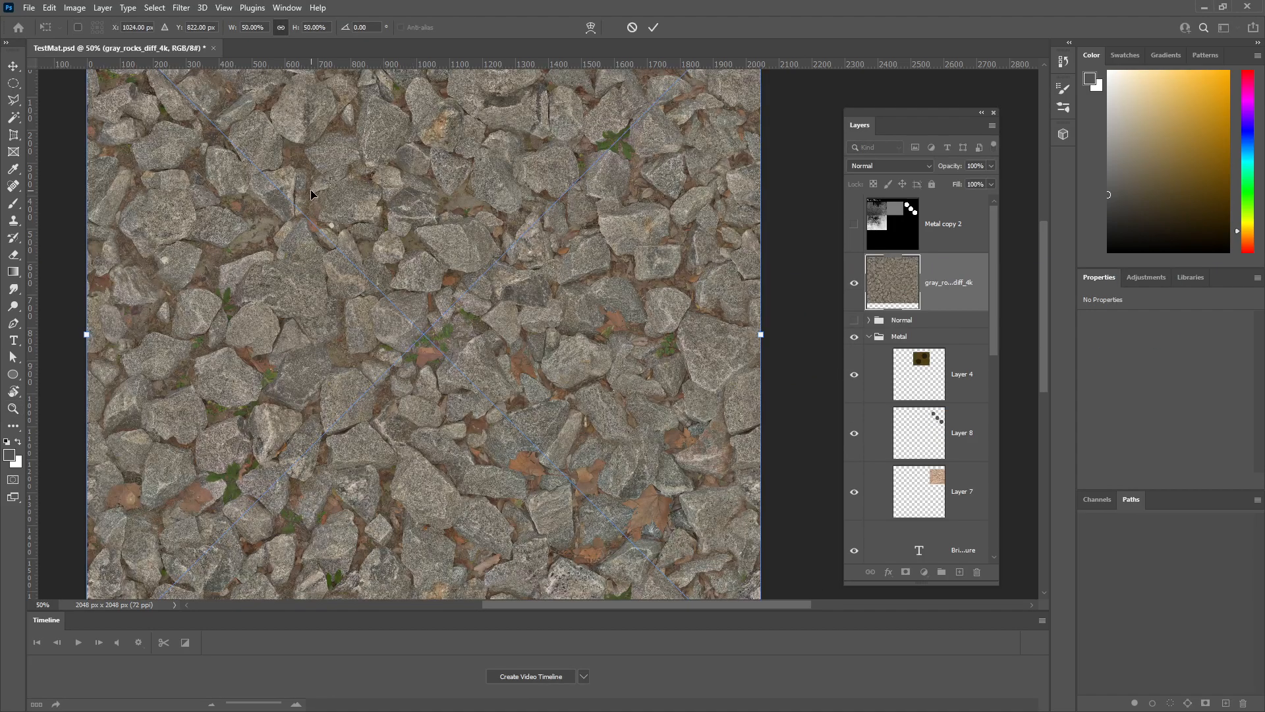
- Scale the placed rock image to about 16% below the leather texture and put its layer at the top of the Metal group
drag(311, 194, 385, 290)
alt+drag(161, 94, 441, 316)
drag(576, 447, 511, 390)
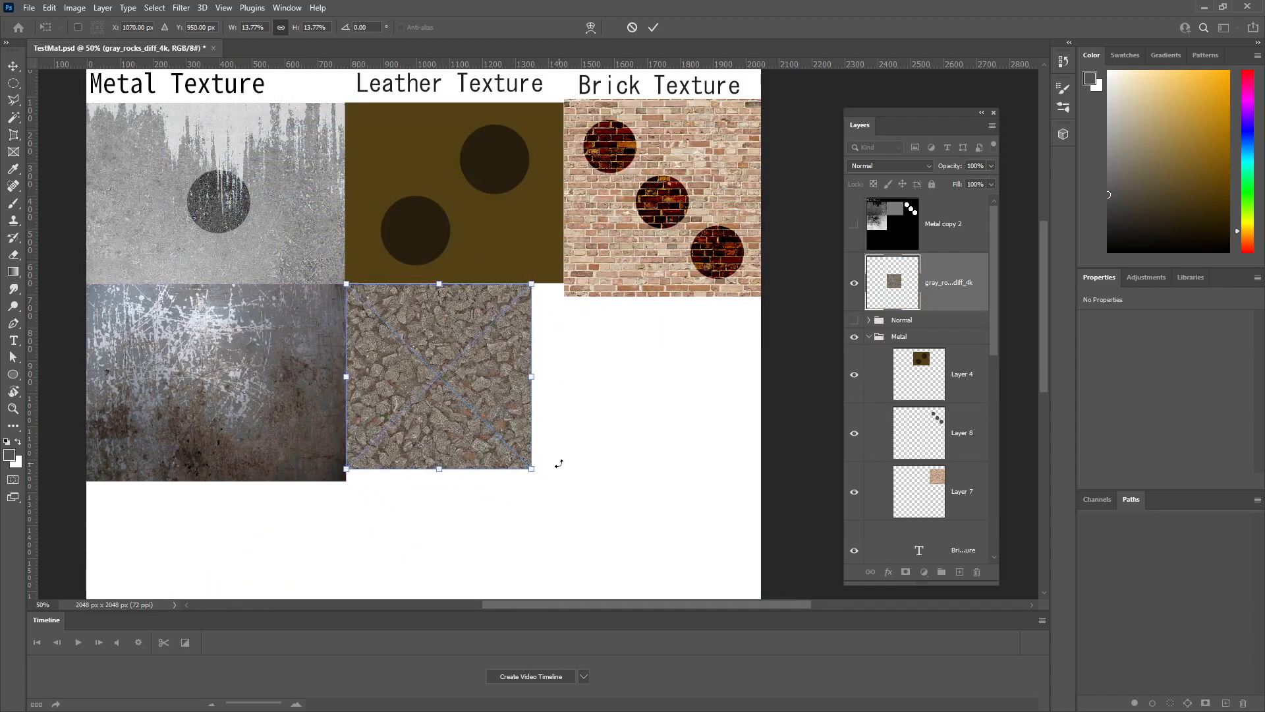
shift+drag(531, 468, 562, 500)
mouse_move(512, 433)
mouse_down()
mouse_move(505, 425)
mouse_move(504, 445)
mouse_move(505, 422)
mouse_up()
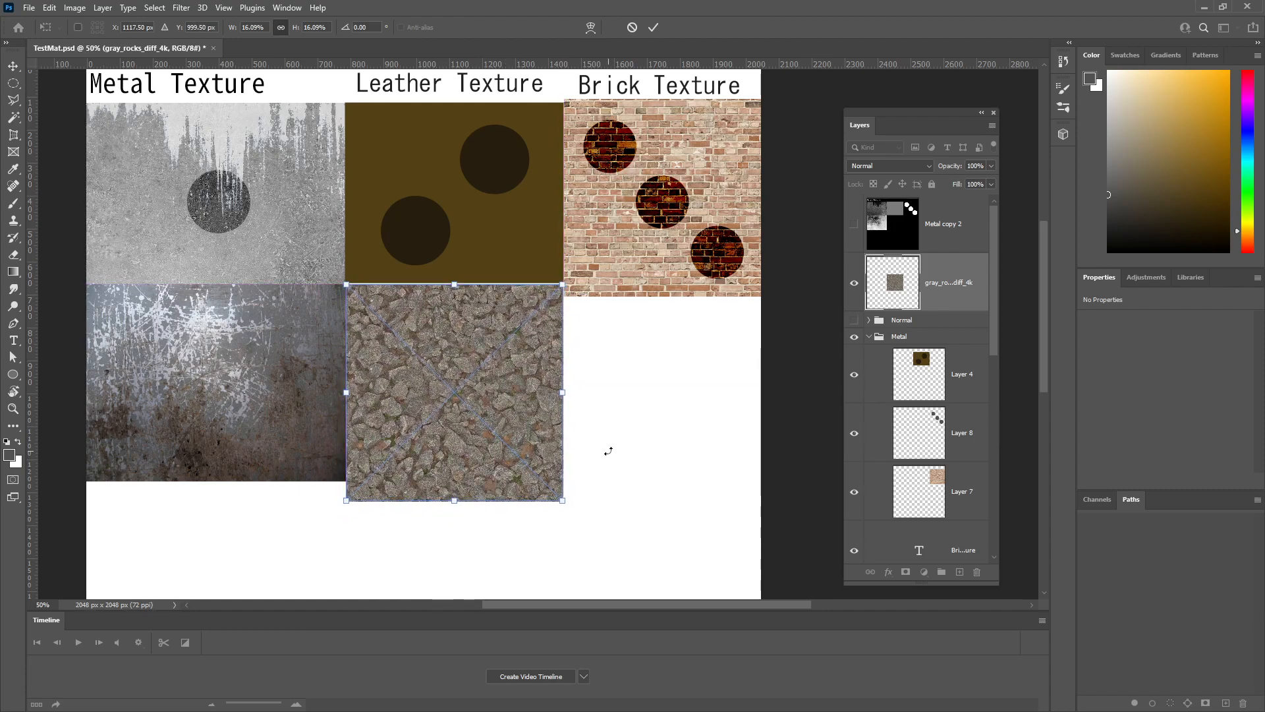
key(Return)
key(z)
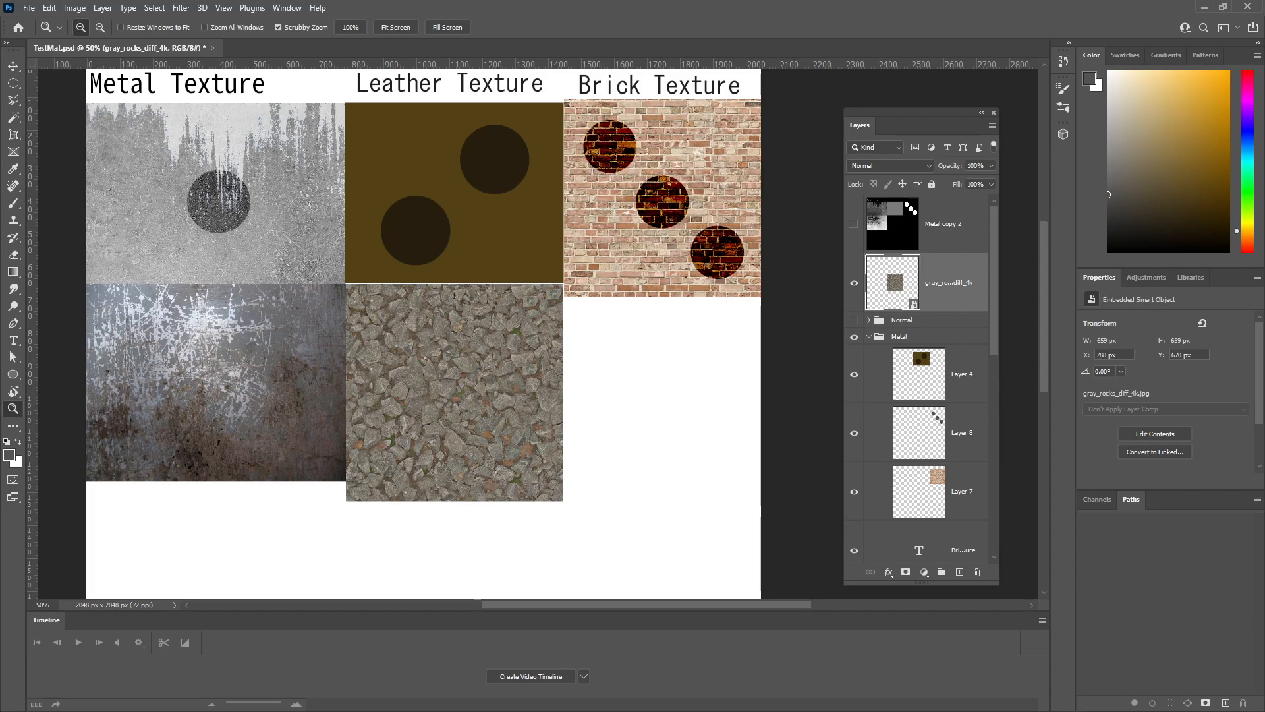
drag(949, 283, 950, 340)
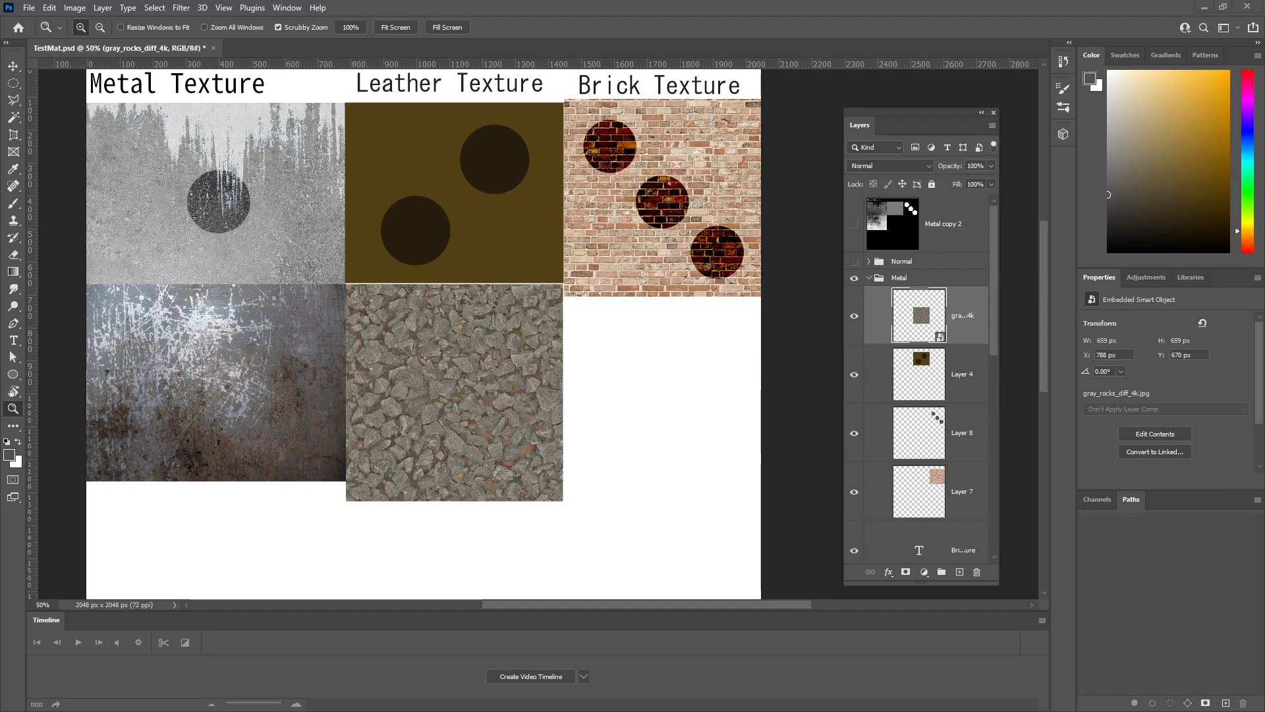
- Place the gray_rocks_nor_gl_4k image with alpha as transparency, scaled to about 16% and aligned exactly over the rock diffuse texture
drag(811, 435, 468, 425)
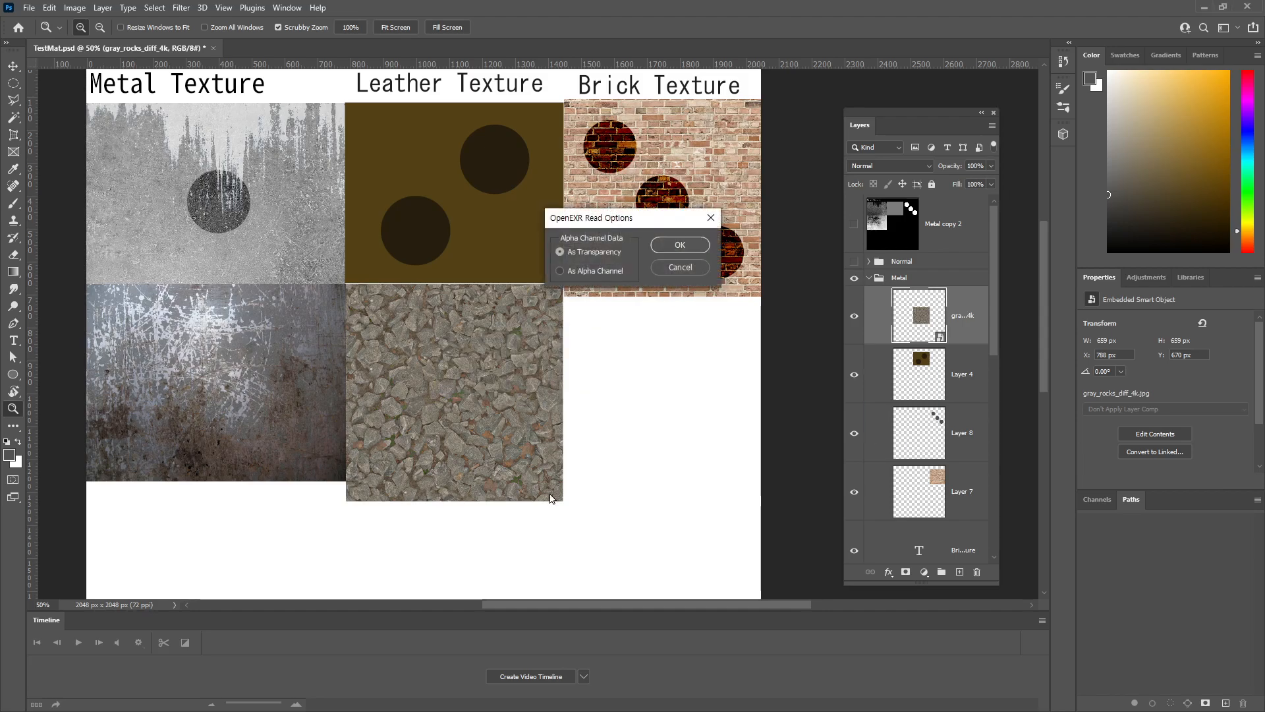
click(679, 247)
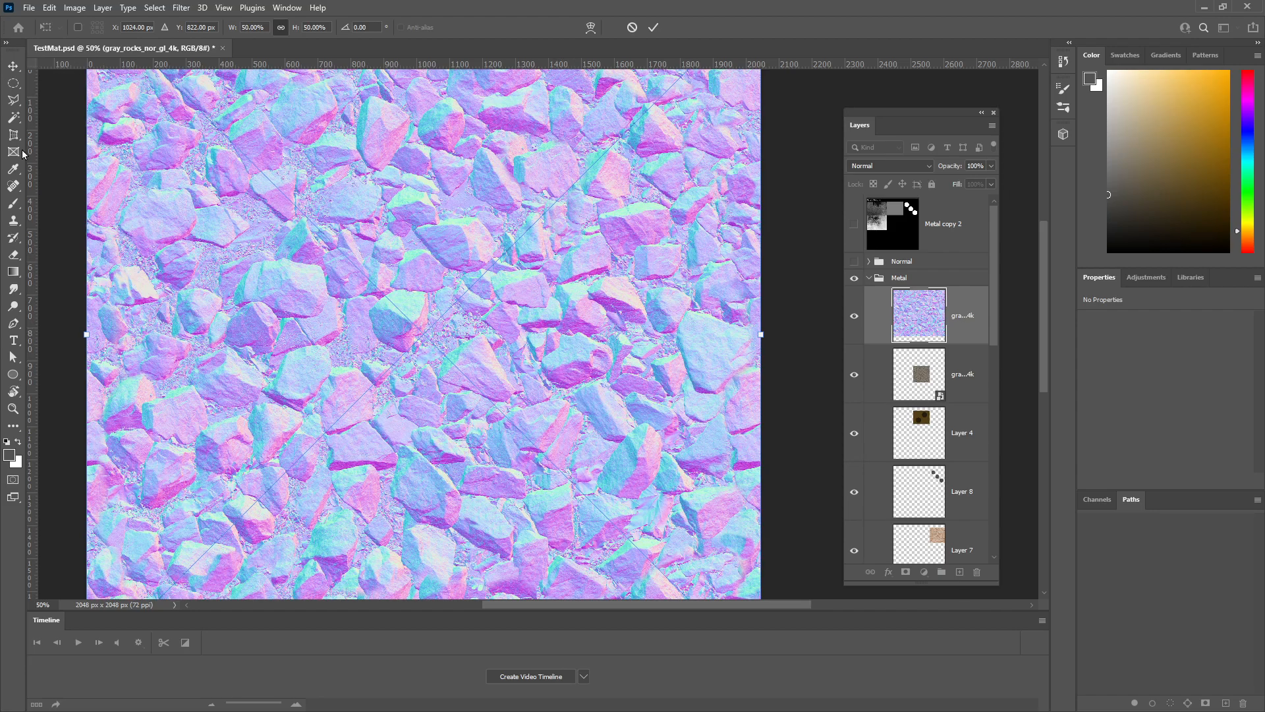
drag(393, 231, 451, 298)
drag(288, 189, 274, 310)
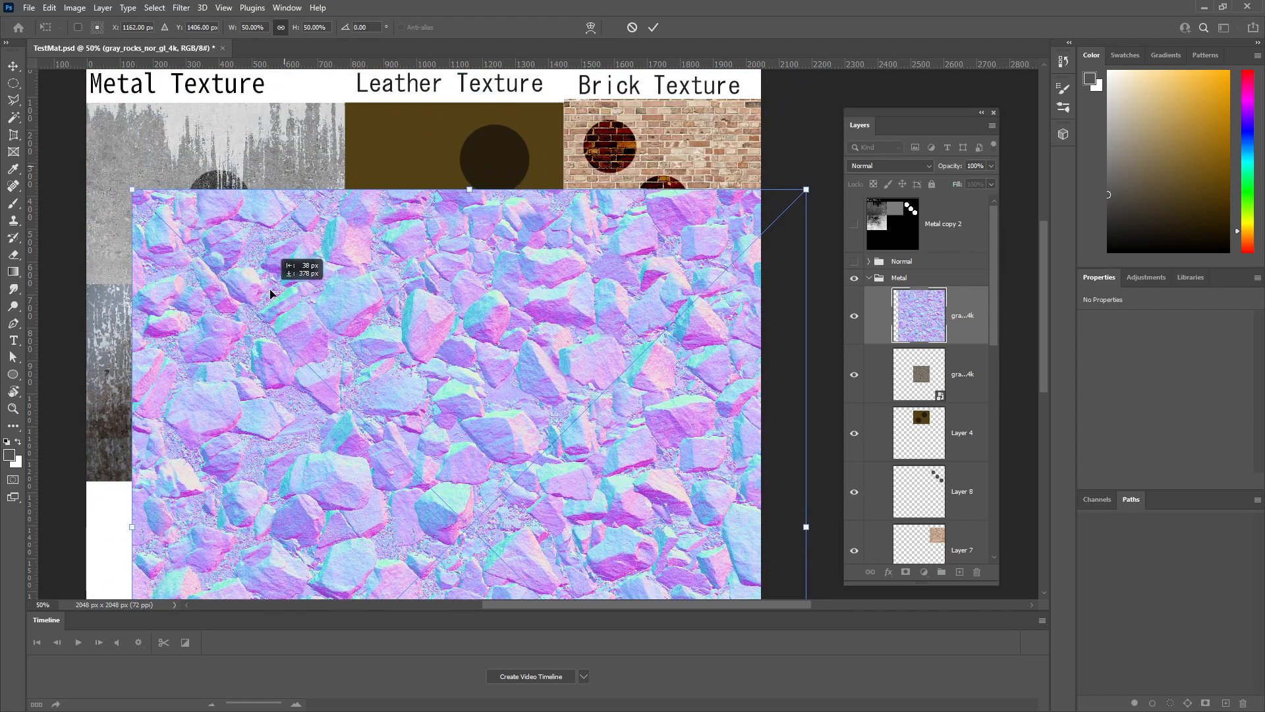
drag(132, 195, 503, 556)
drag(594, 585, 436, 312)
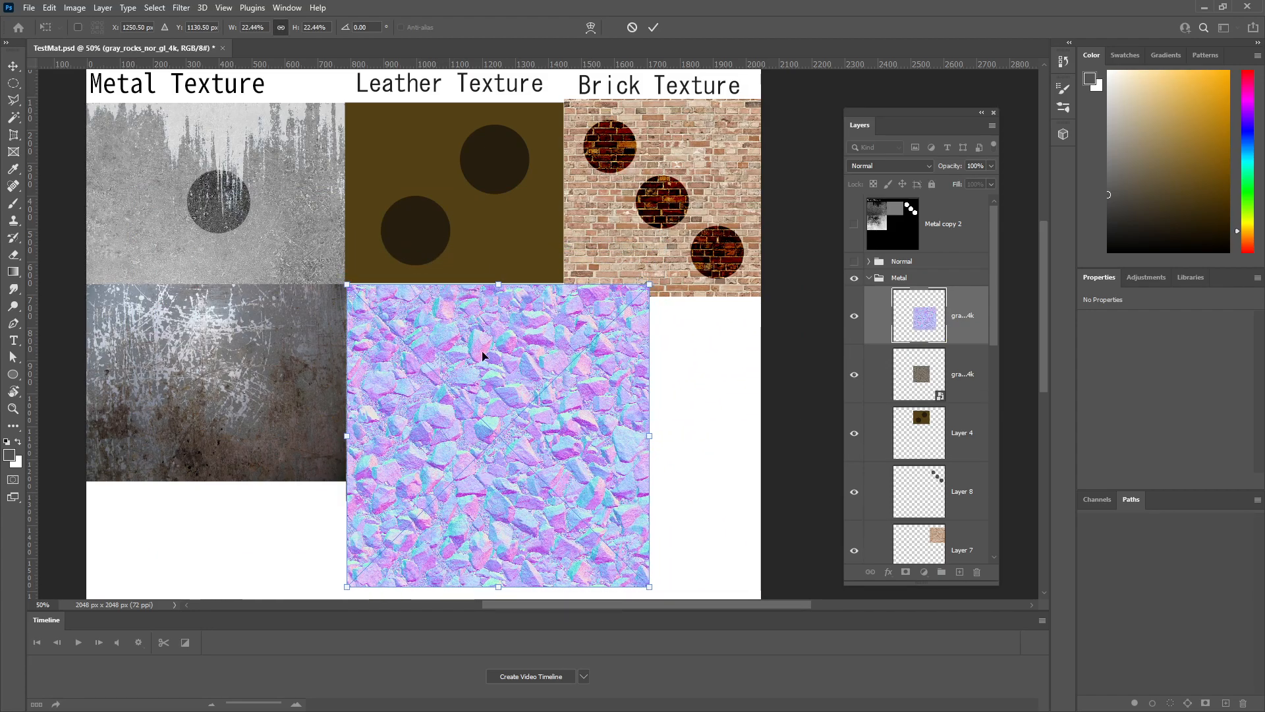
drag(649, 586, 541, 523)
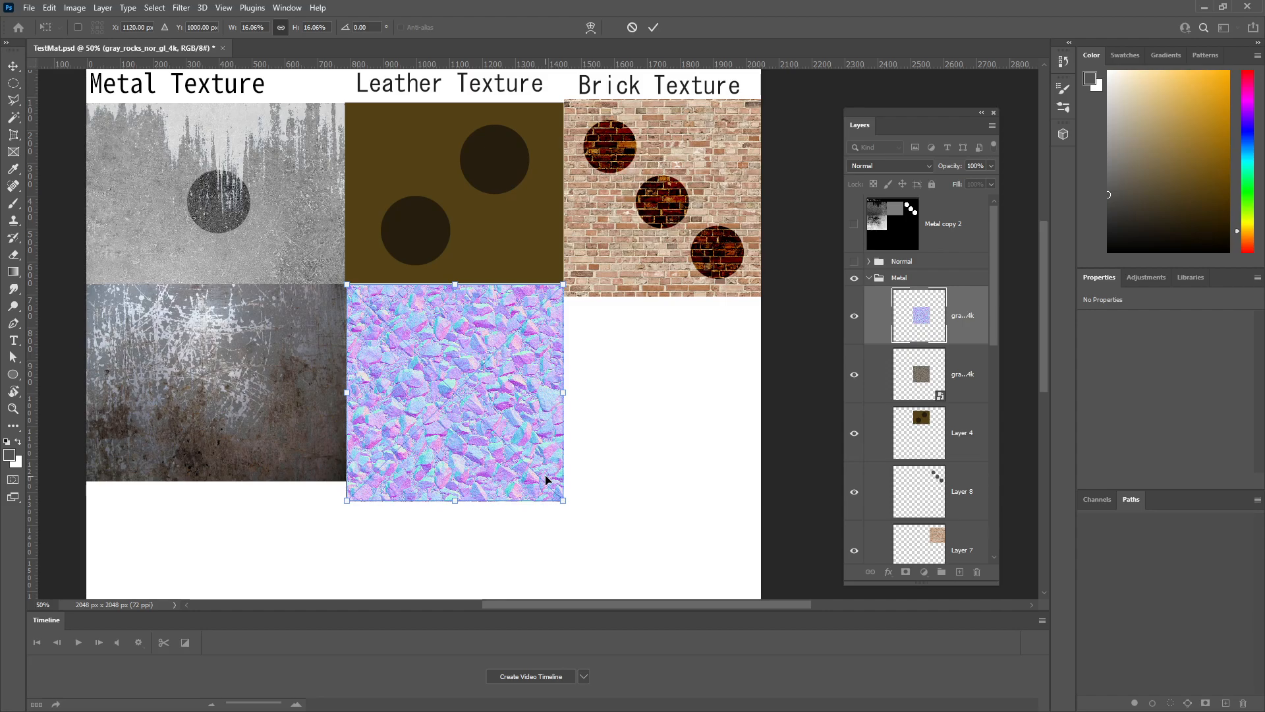
key(Return)
mouse_move(487, 394)
mouse_down()
mouse_move(494, 416)
mouse_move(488, 393)
mouse_up()
key(Right)
key(Right)
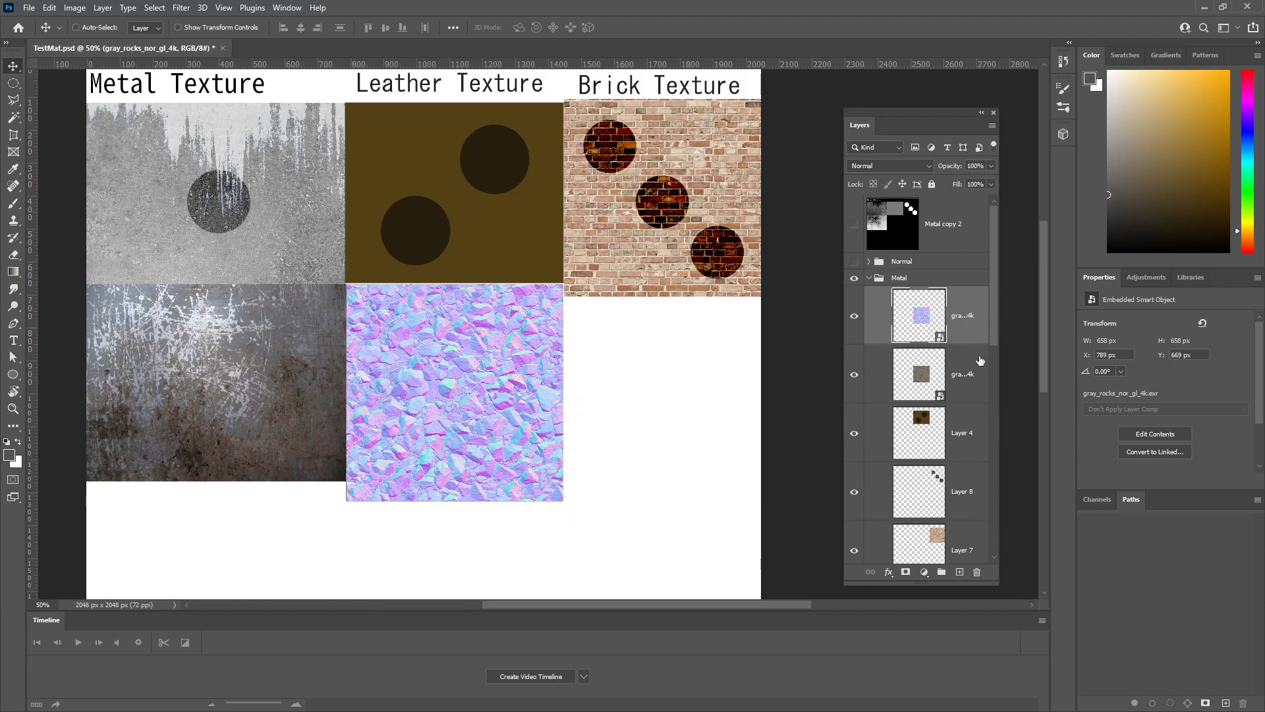
- Move the rock normal map layer into the Normal group, directly below the masked circle layers, and collapse the group
drag(921, 321, 923, 257)
scroll(920, 490, down, 4)
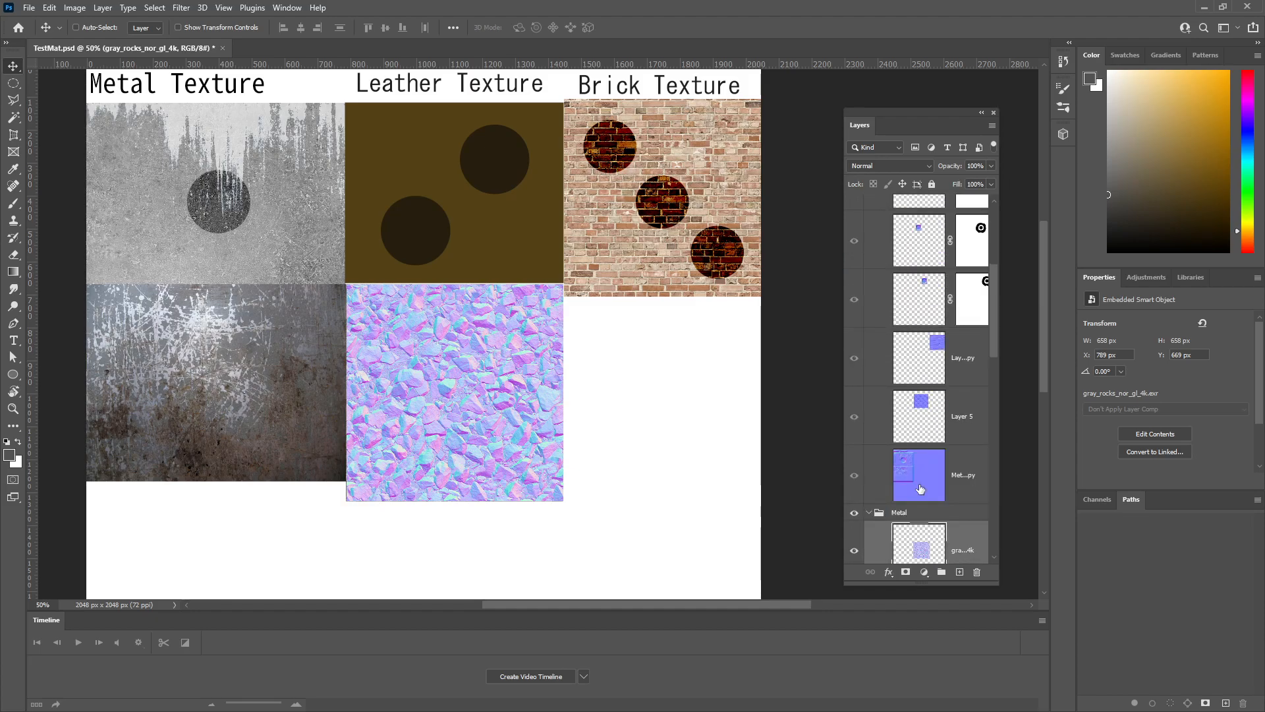
scroll(913, 455, up, 1)
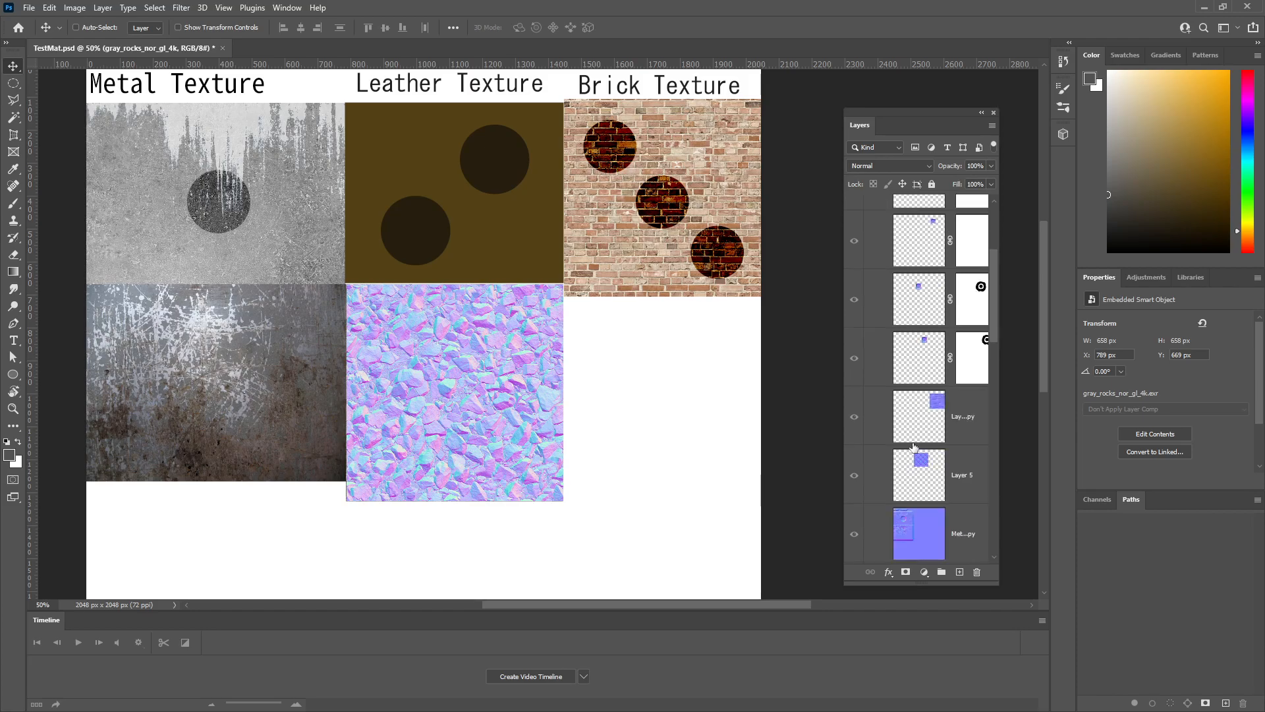
scroll(915, 540, down, 1)
drag(926, 550, 925, 316)
scroll(901, 337, up, 4)
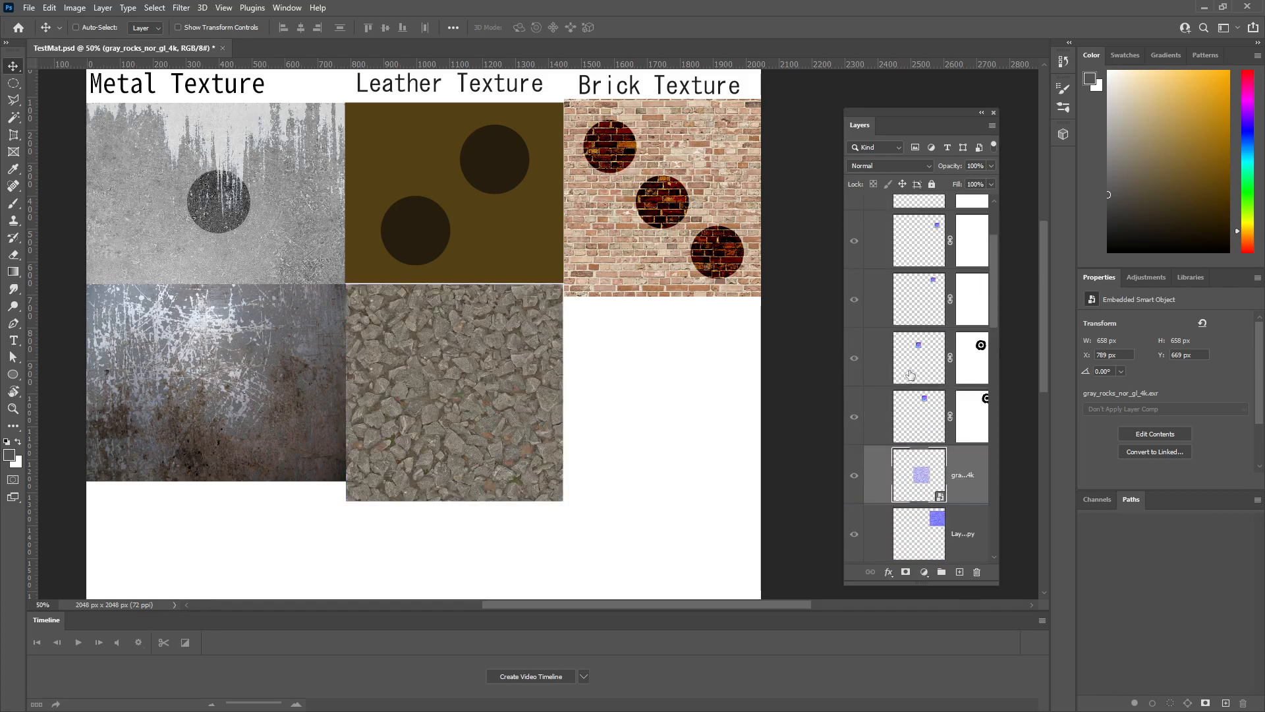
click(868, 262)
- Toggle the Normal group's visibility to compare the normal maps with the color textures, leaving the group hidden
click(855, 263)
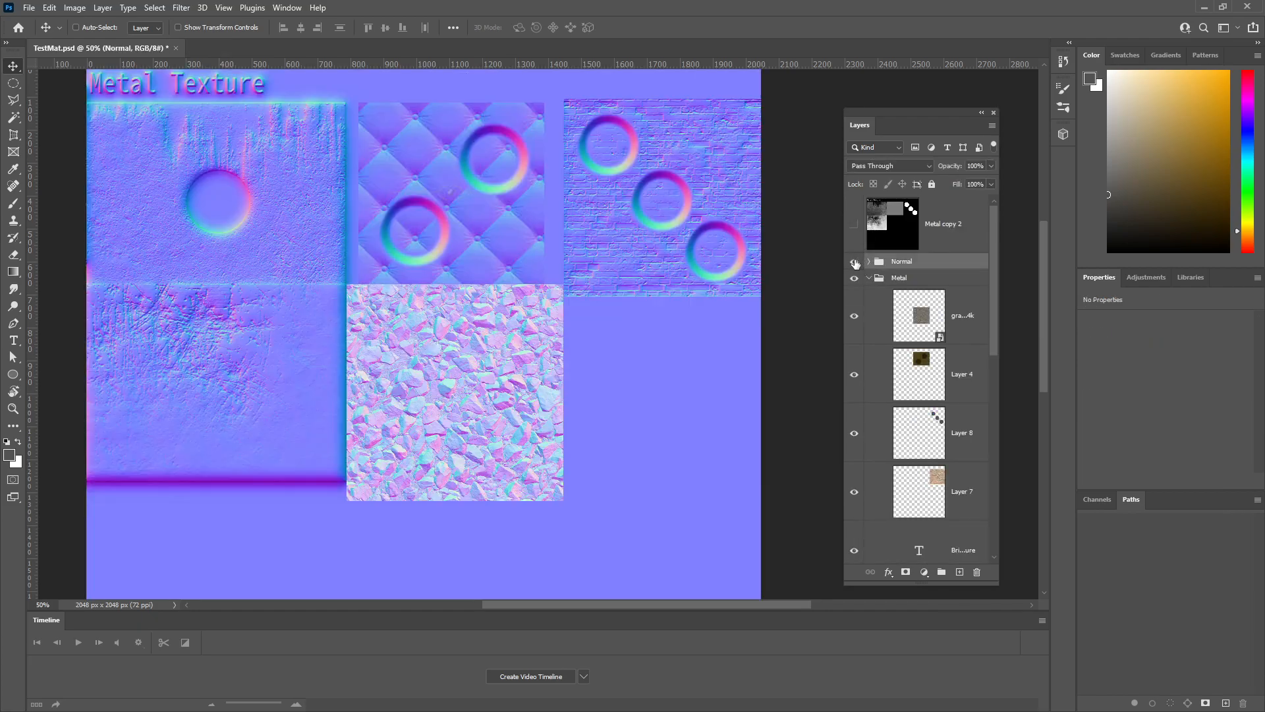
click(855, 262)
click(855, 262)
click(855, 263)
click(855, 262)
click(855, 262)
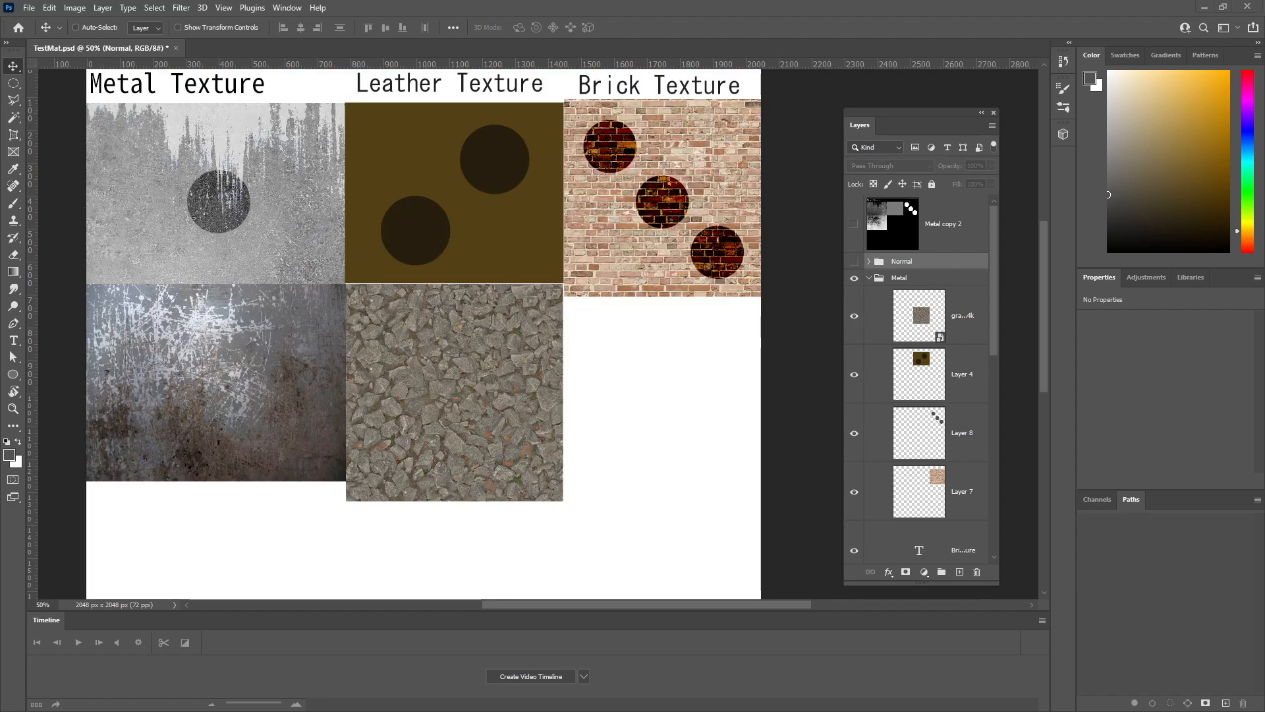
- Place the gray_rocks_rough_4k image with alpha as transparency, scaled to about 16% and aligned over the rock diffuse texture
drag(1264, 287, 397, 293)
click(681, 245)
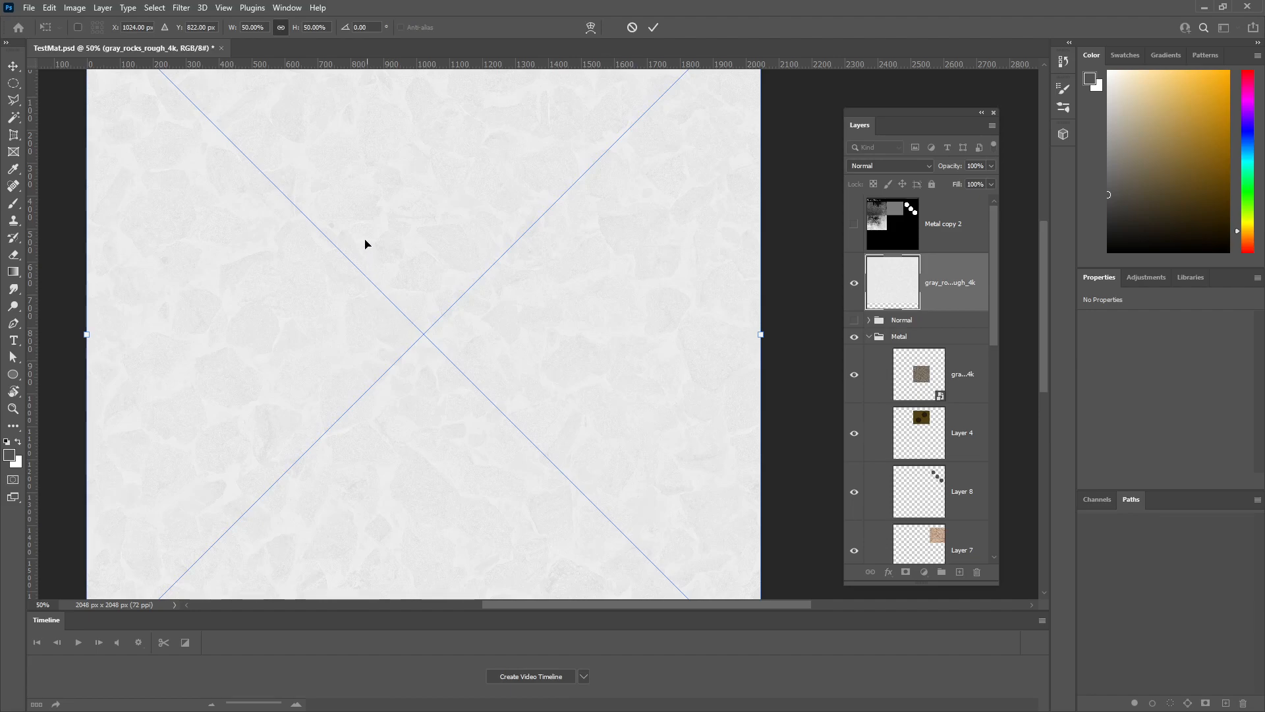
drag(86, 69, 532, 482)
drag(676, 523, 513, 321)
drag(355, 285, 471, 400)
drag(572, 463, 454, 352)
drag(548, 485, 560, 504)
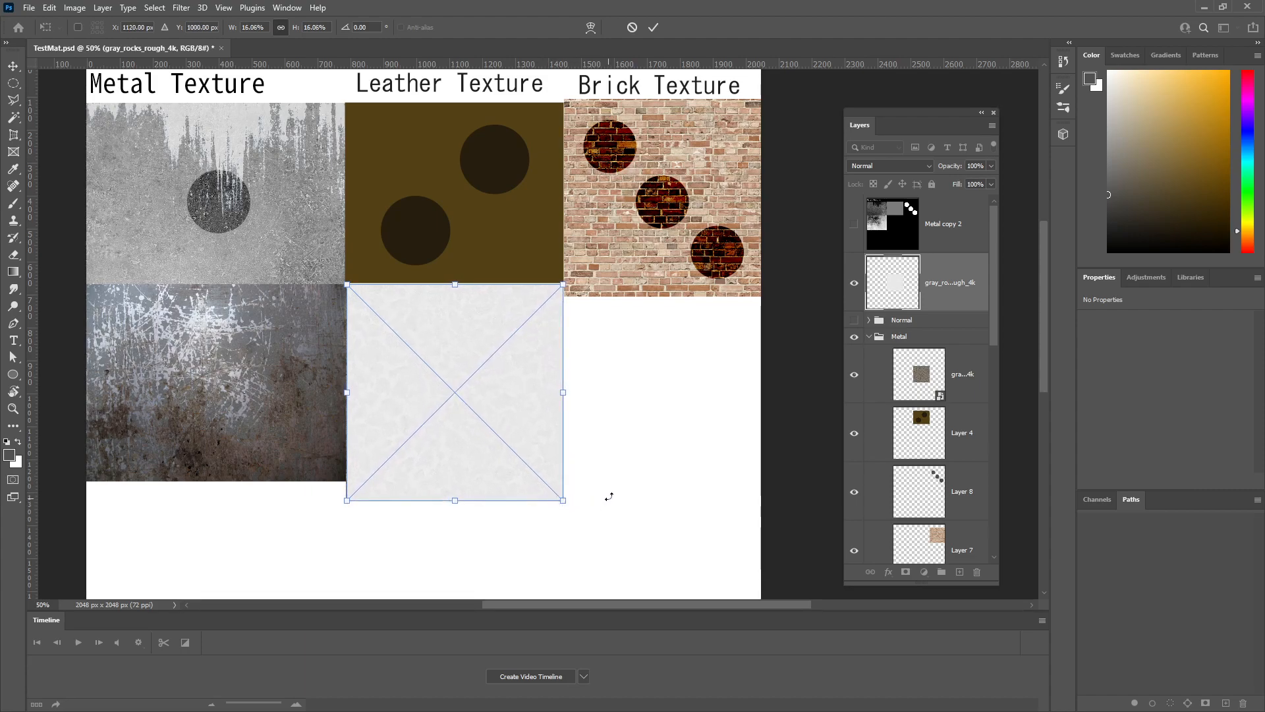
key(Return)
key(Left)
key(Left)
key(Left)
key(Left)
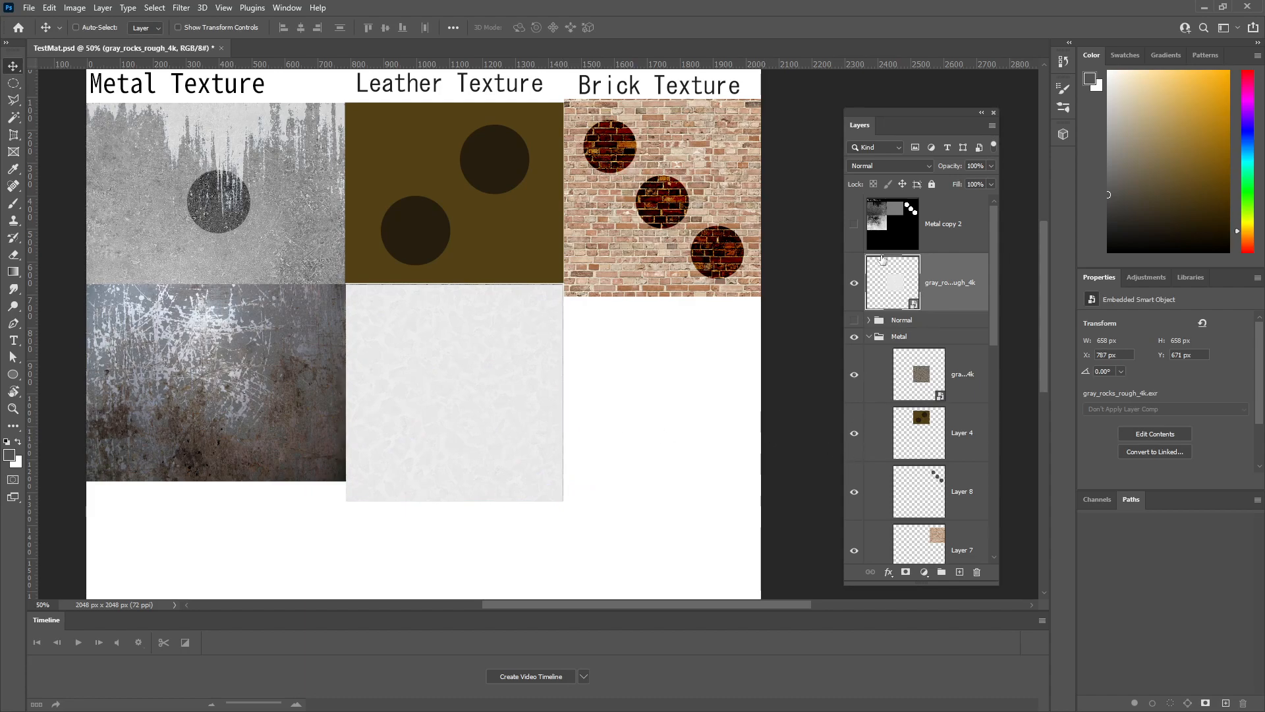
- Move the gray_rocks_rough_4k layer above Metal copy 2 and show the Metal copy 2 layer
drag(895, 291, 902, 221)
click(854, 283)
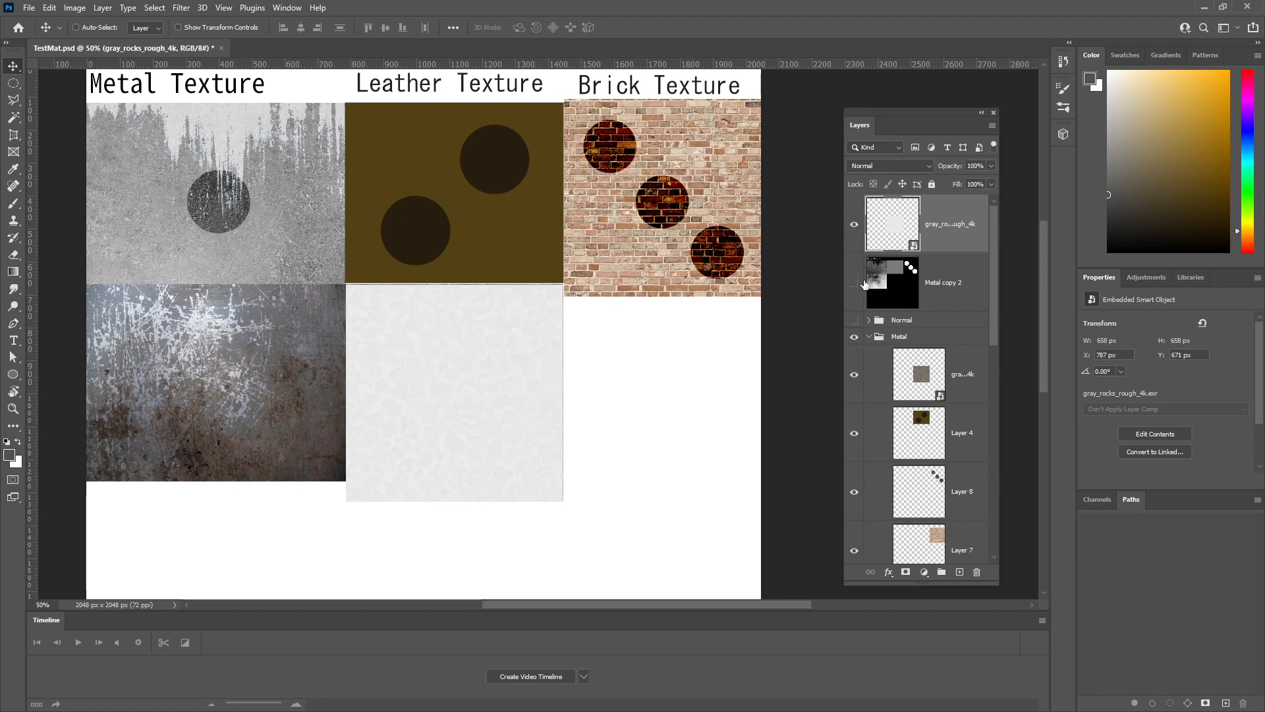
click(853, 281)
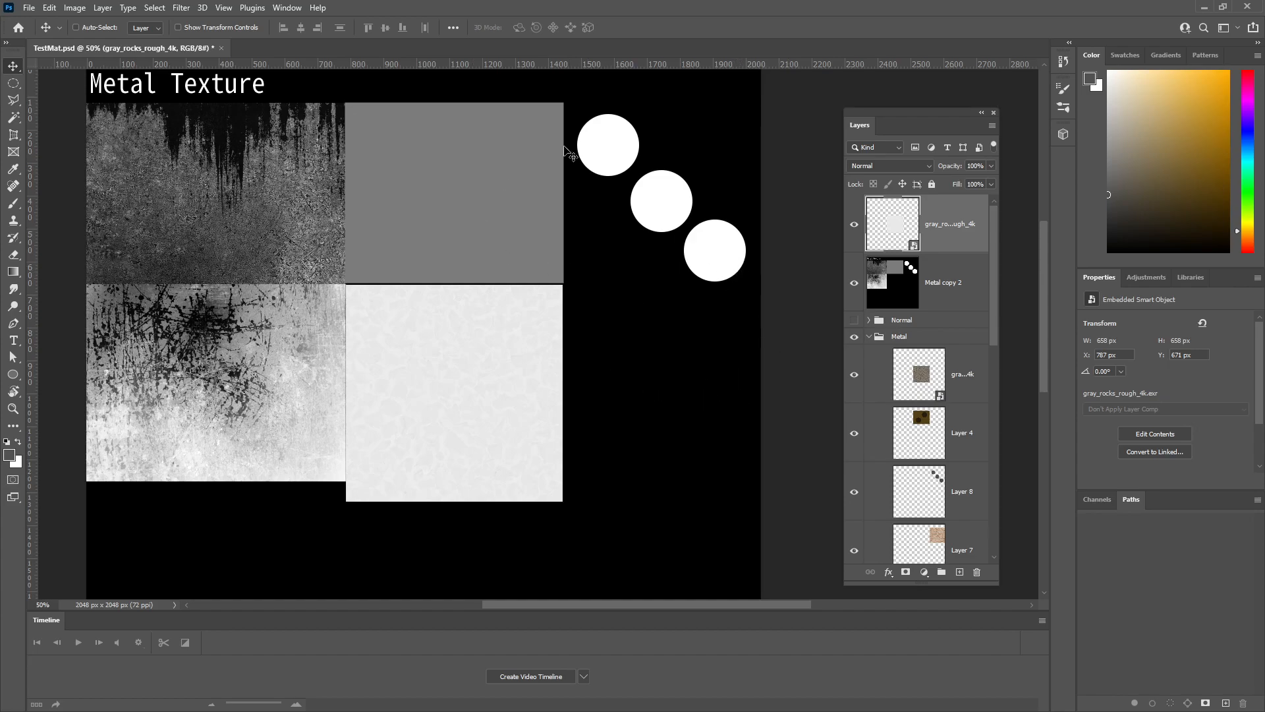
- Hide the gray_rocks_rough_4k and Metal copy 2 layers and show the Normal group
click(855, 227)
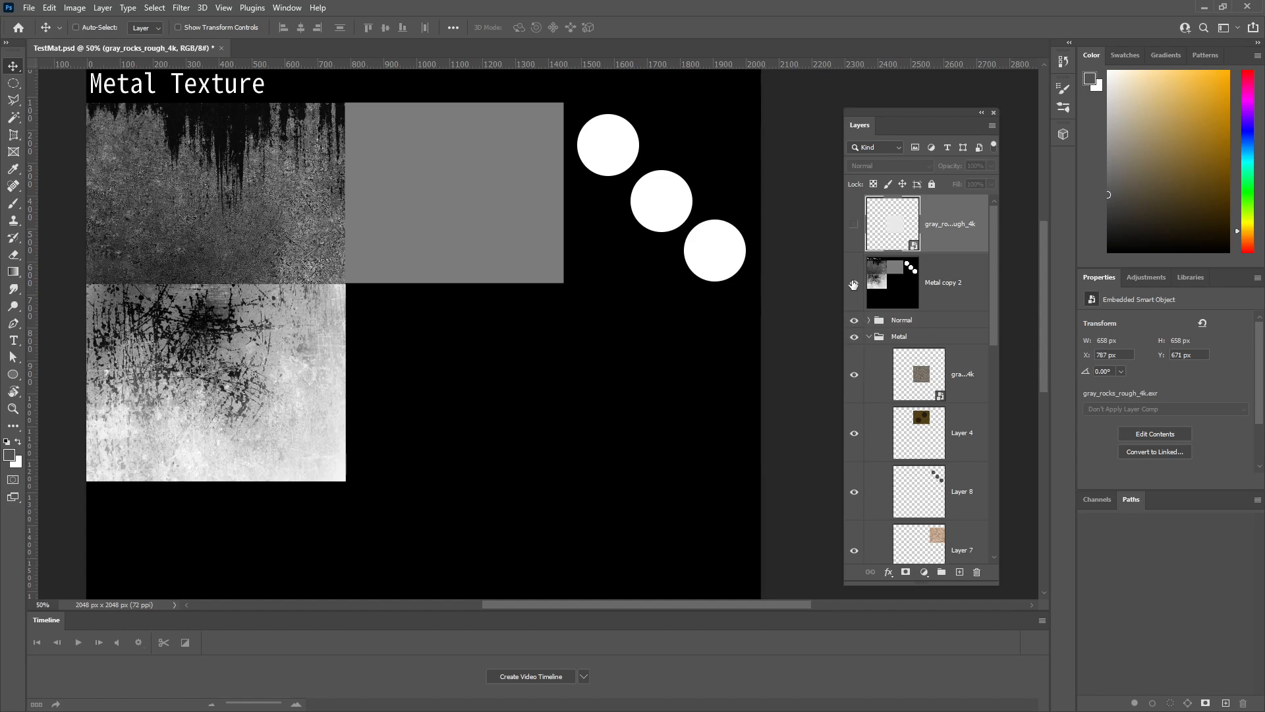
click(853, 284)
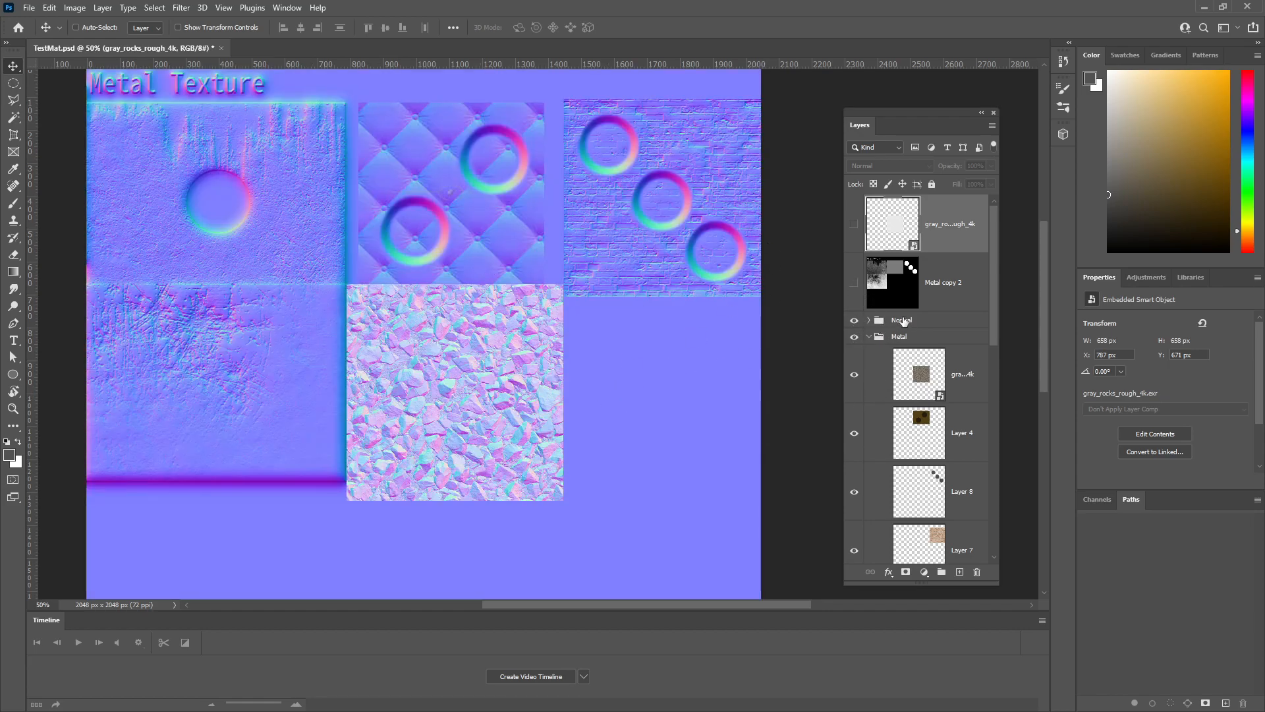
click(855, 284)
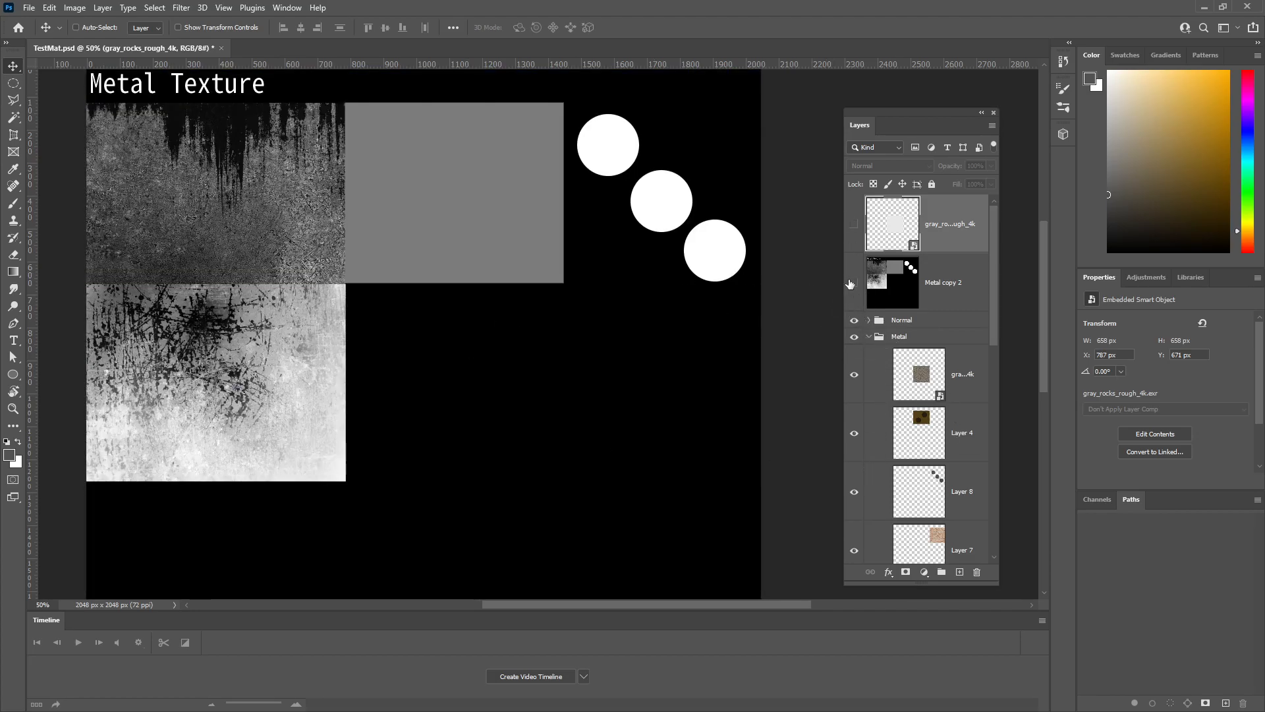
click(854, 284)
- Hide the Normal group and export the color texture sheet as a quality 100 JPEG, replacing TestMatC.jpg in the Station folder
key(ctrl+alt+shift+s)
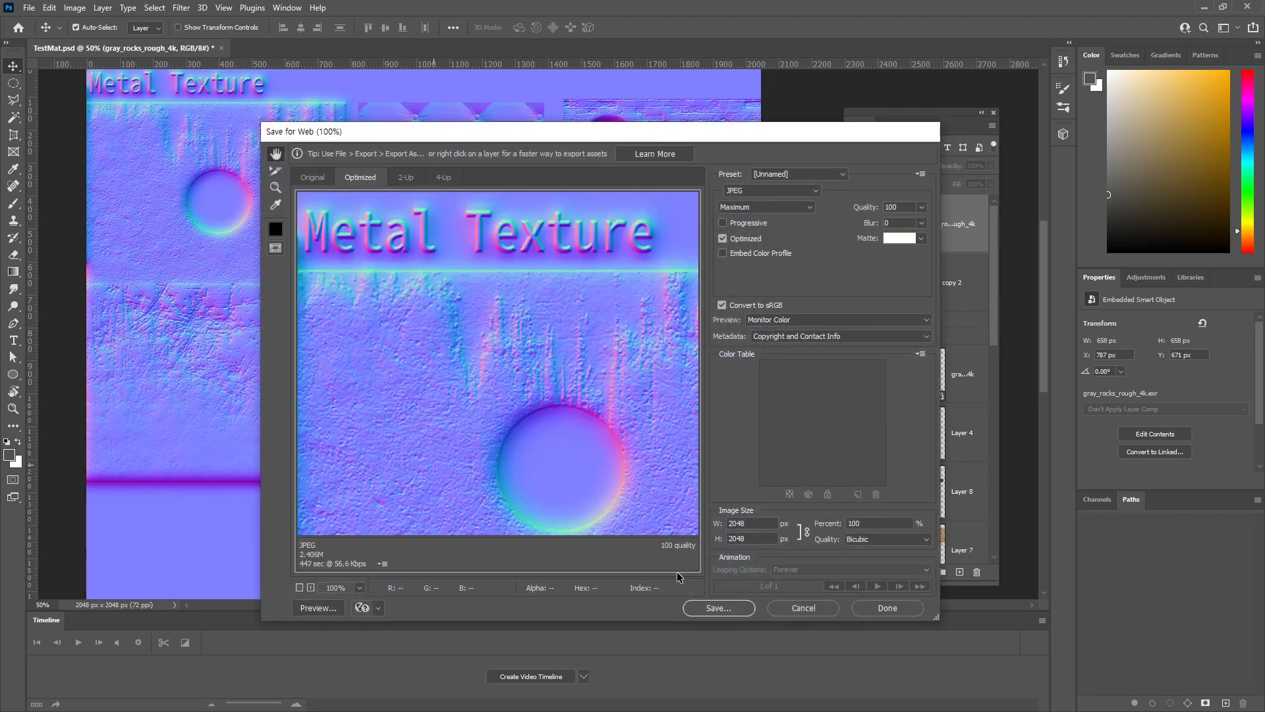
key(Escape)
click(854, 321)
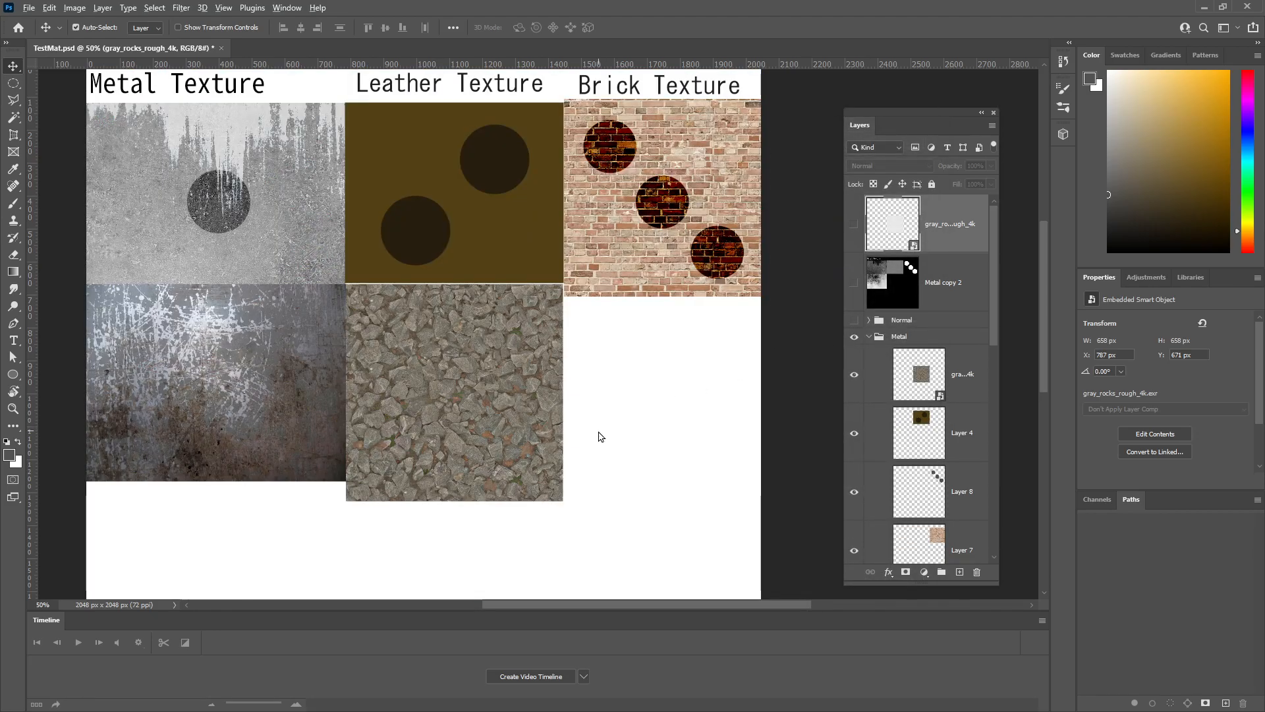
key(ctrl+alt+shift+s)
click(719, 608)
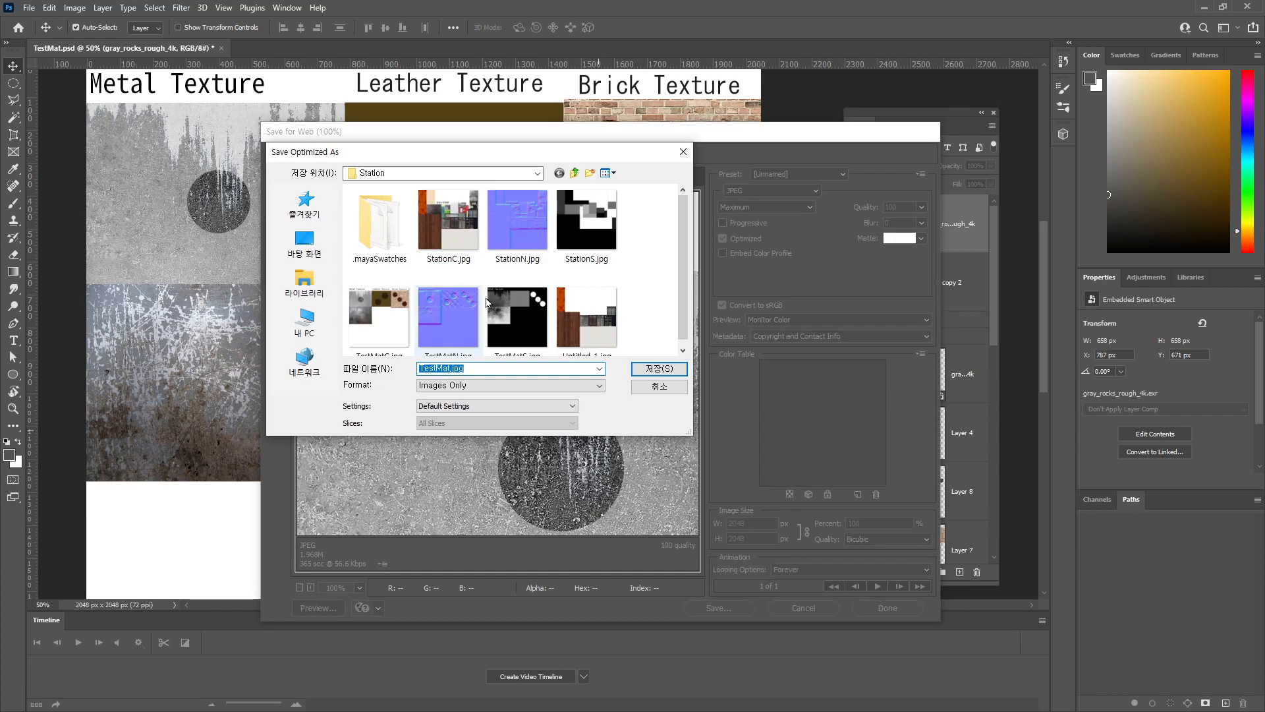
click(368, 315)
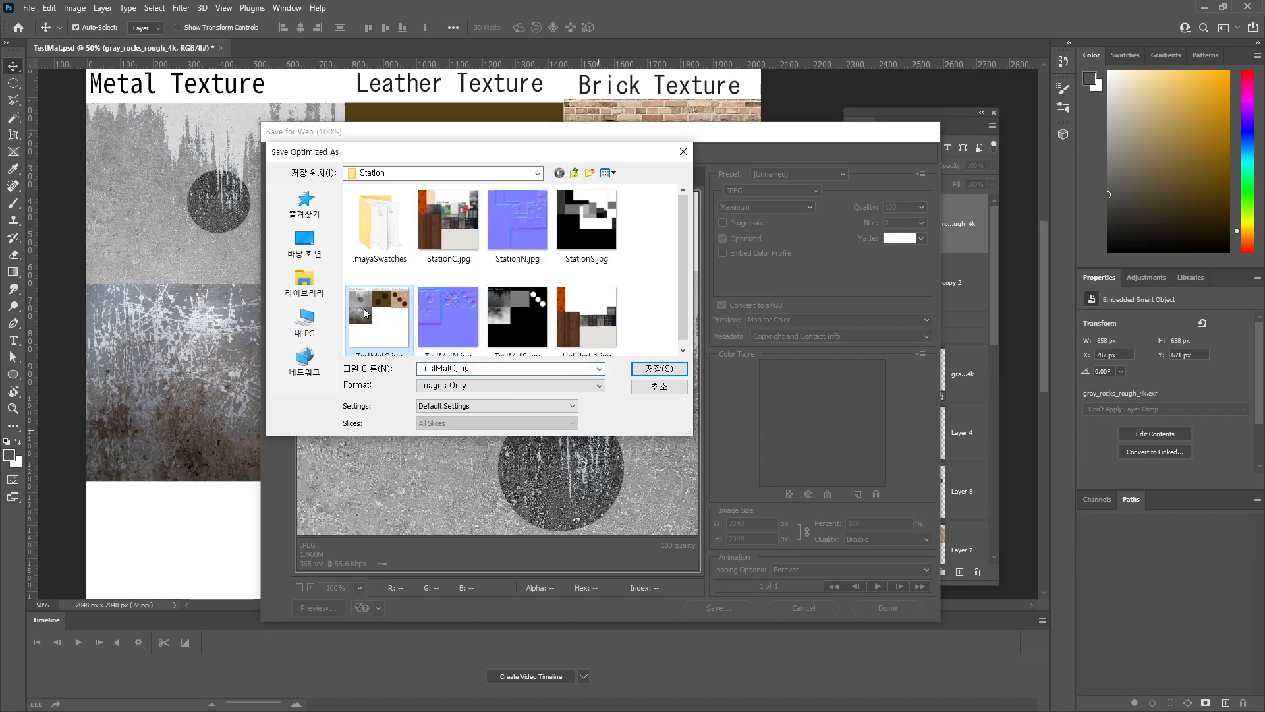
double_click(367, 315)
click(701, 347)
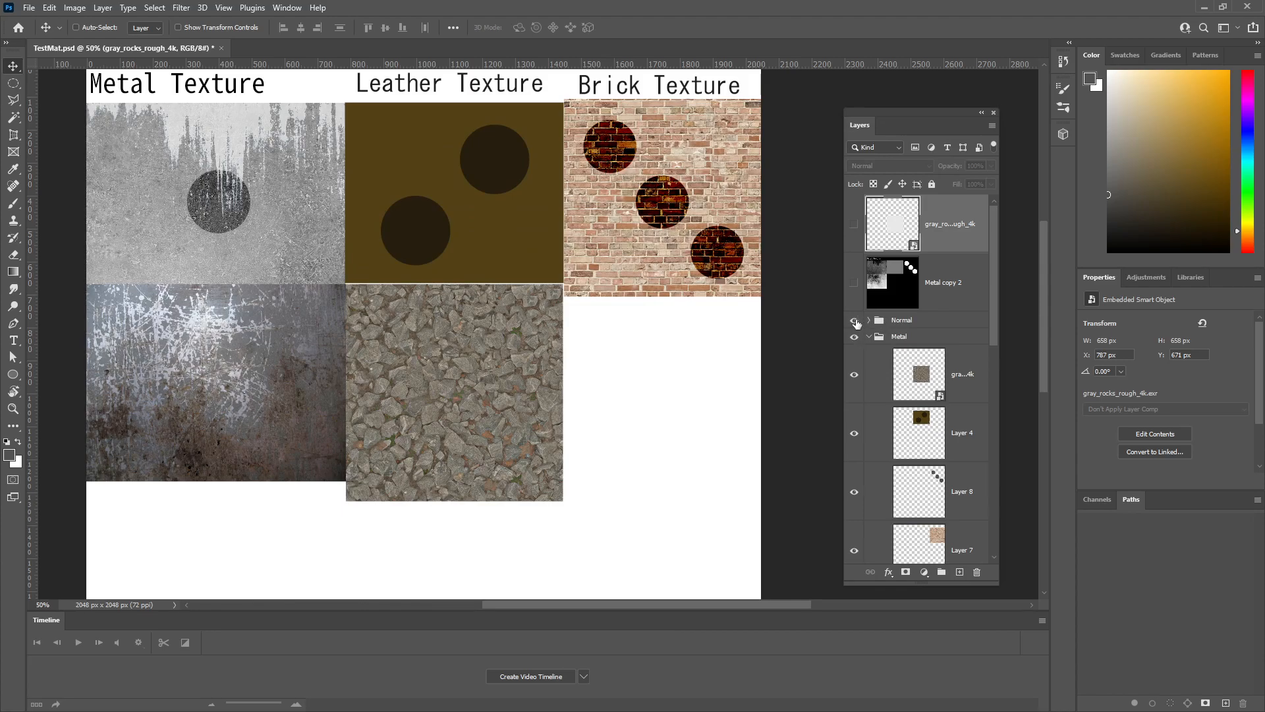
- Show the Normal group and export the normal map sheet as a quality 100 JPEG, replacing TestMatN.jpg
click(855, 321)
key(ctrl+alt+shift+s)
click(718, 608)
double_click(449, 317)
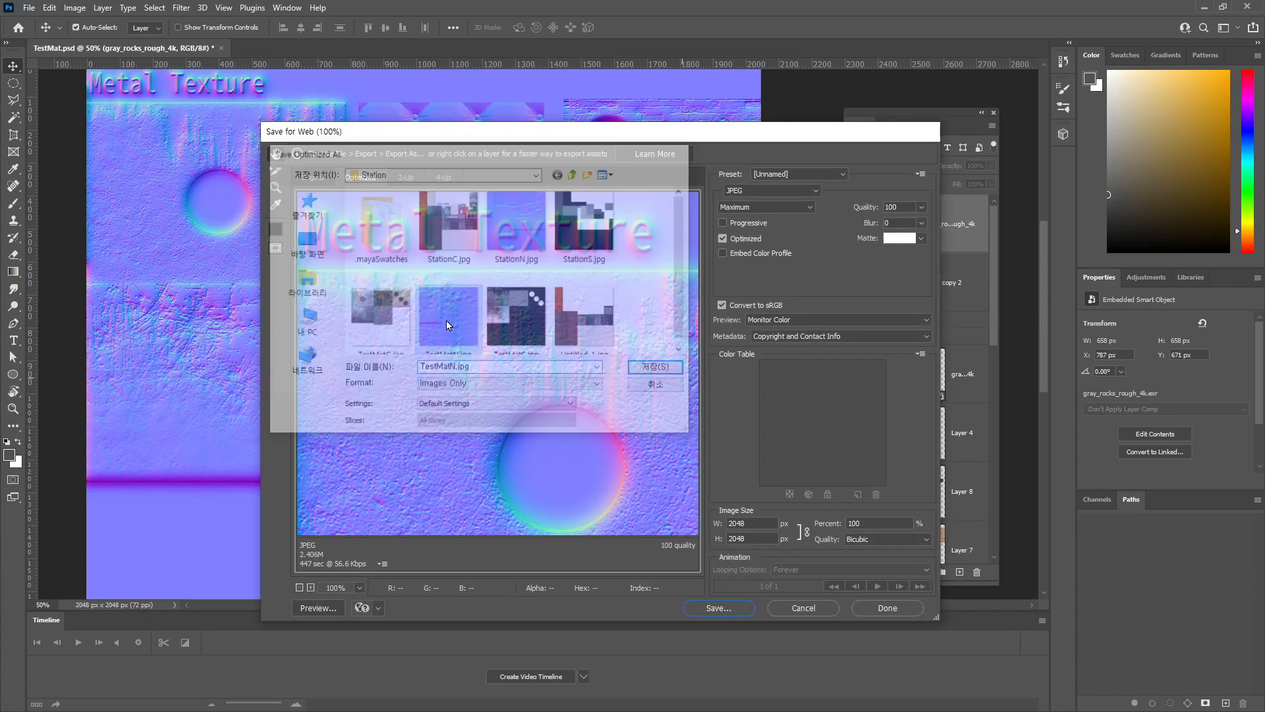
click(720, 347)
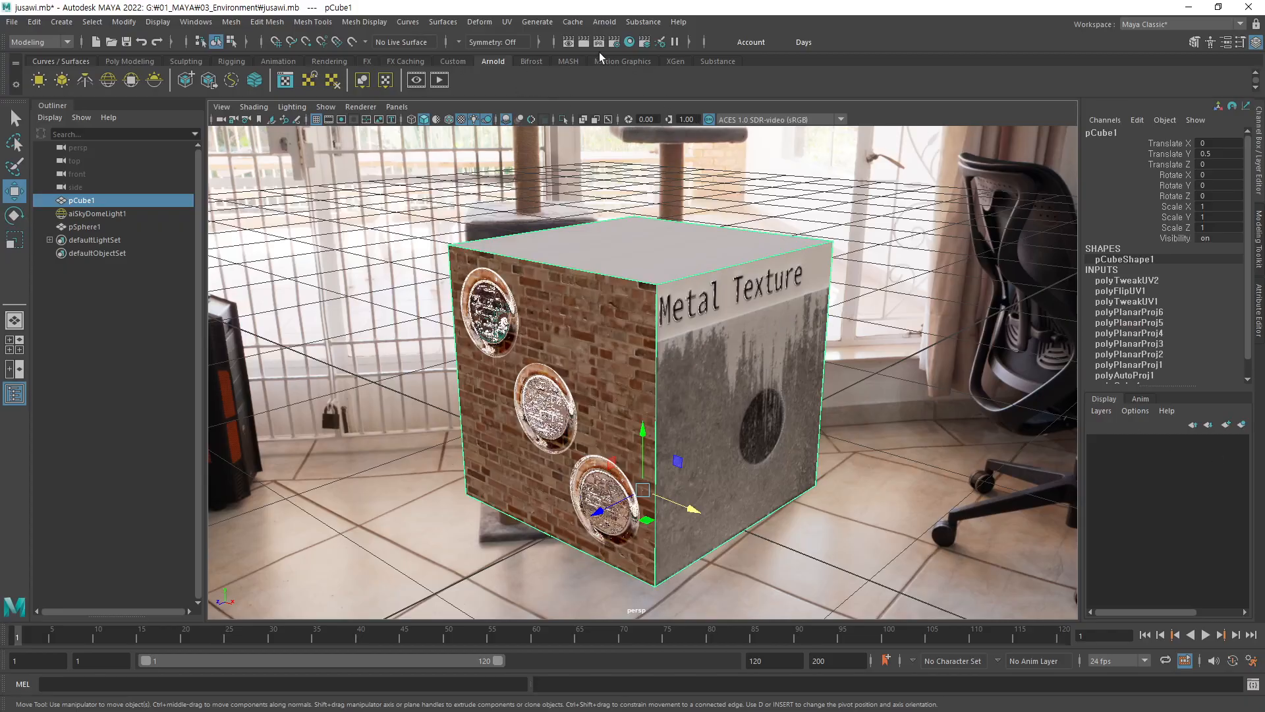
- Switch to Maya, open the UV Editor for pCube1, and select the UV shell of the Metal Texture face in UV shell mode
click(131, 62)
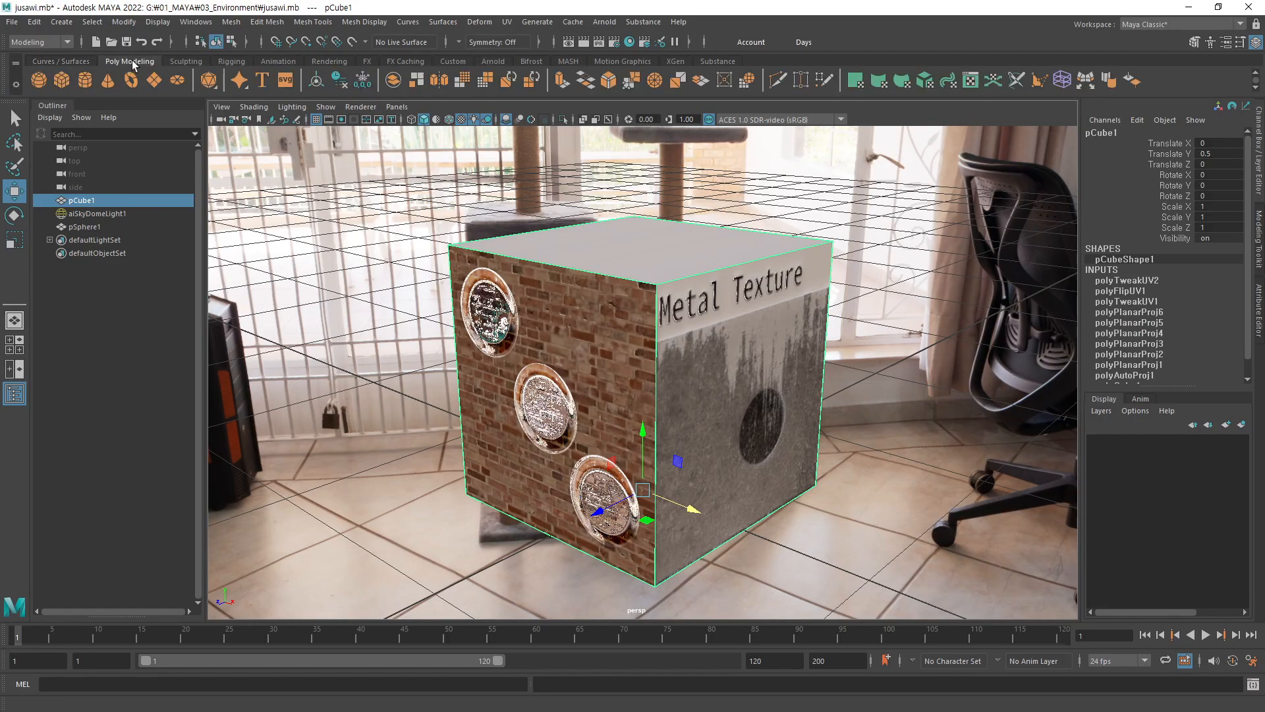
click(971, 79)
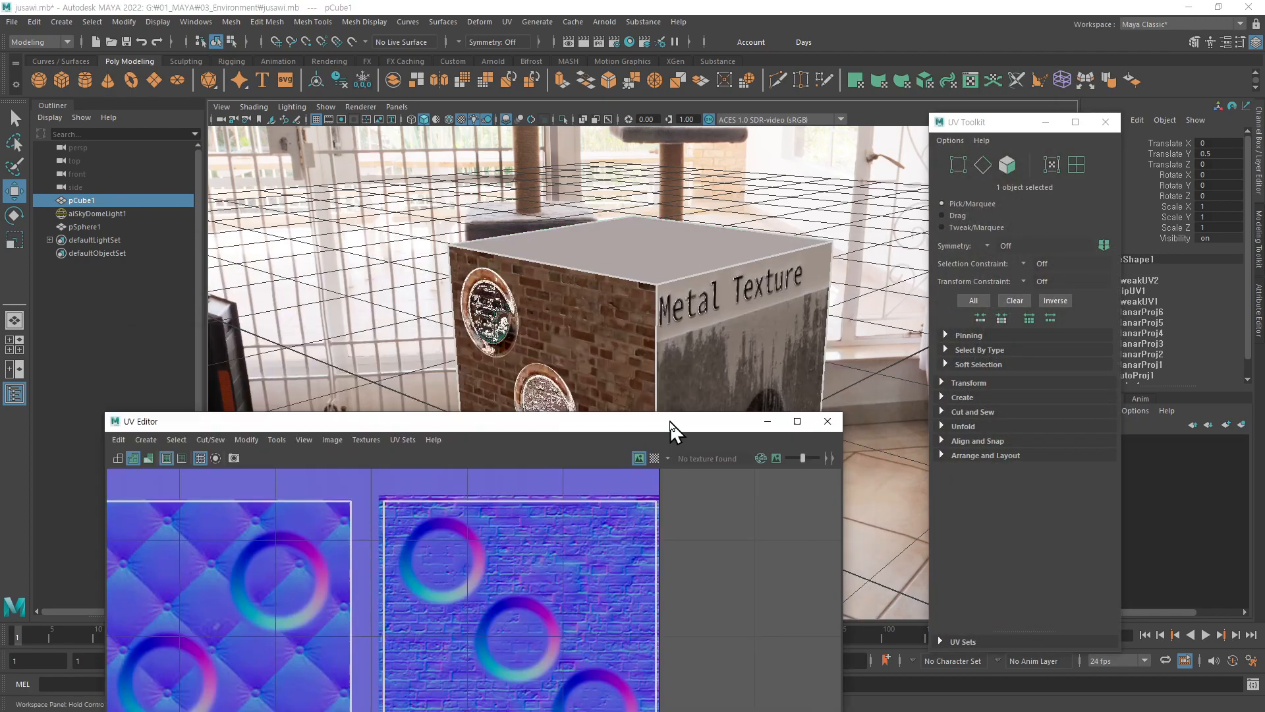
drag(673, 430, 718, 396)
right_drag(810, 516, 760, 506)
click(760, 344)
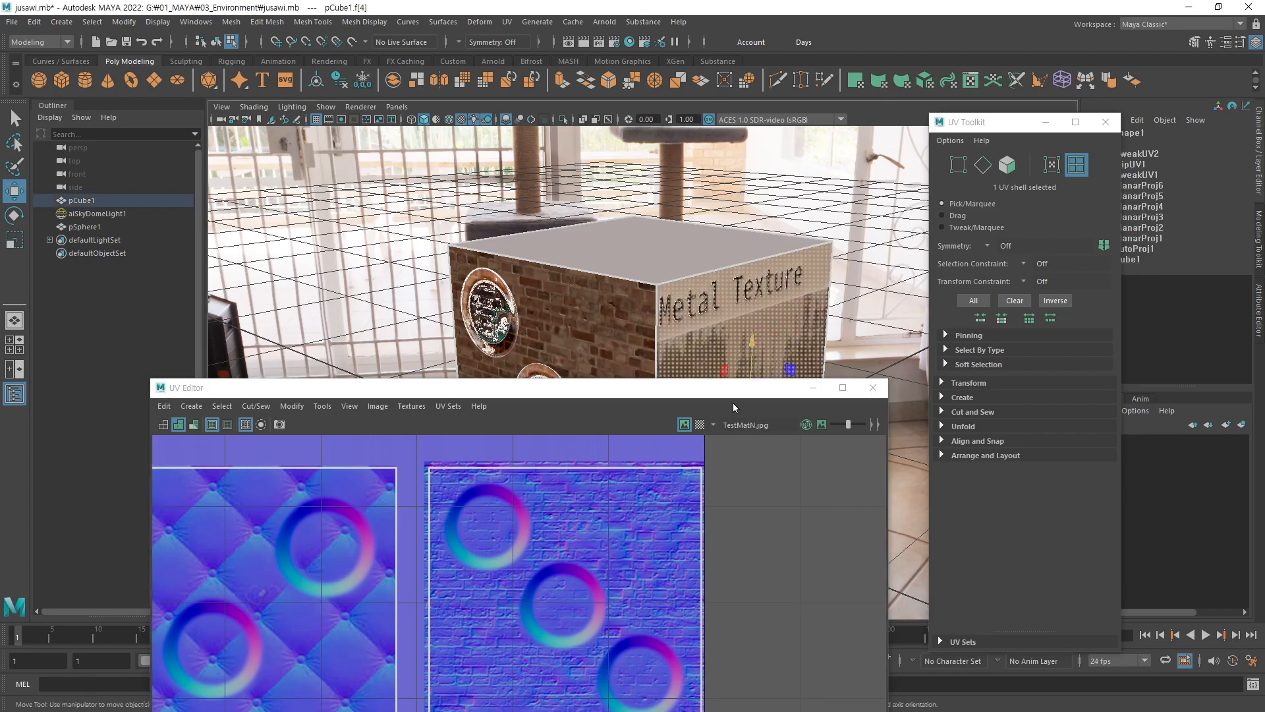
- Move the UV shell lying partly on the rock texture off the texture sheet to clear the rock area
drag(670, 393, 837, 155)
scroll(840, 486, down, 3)
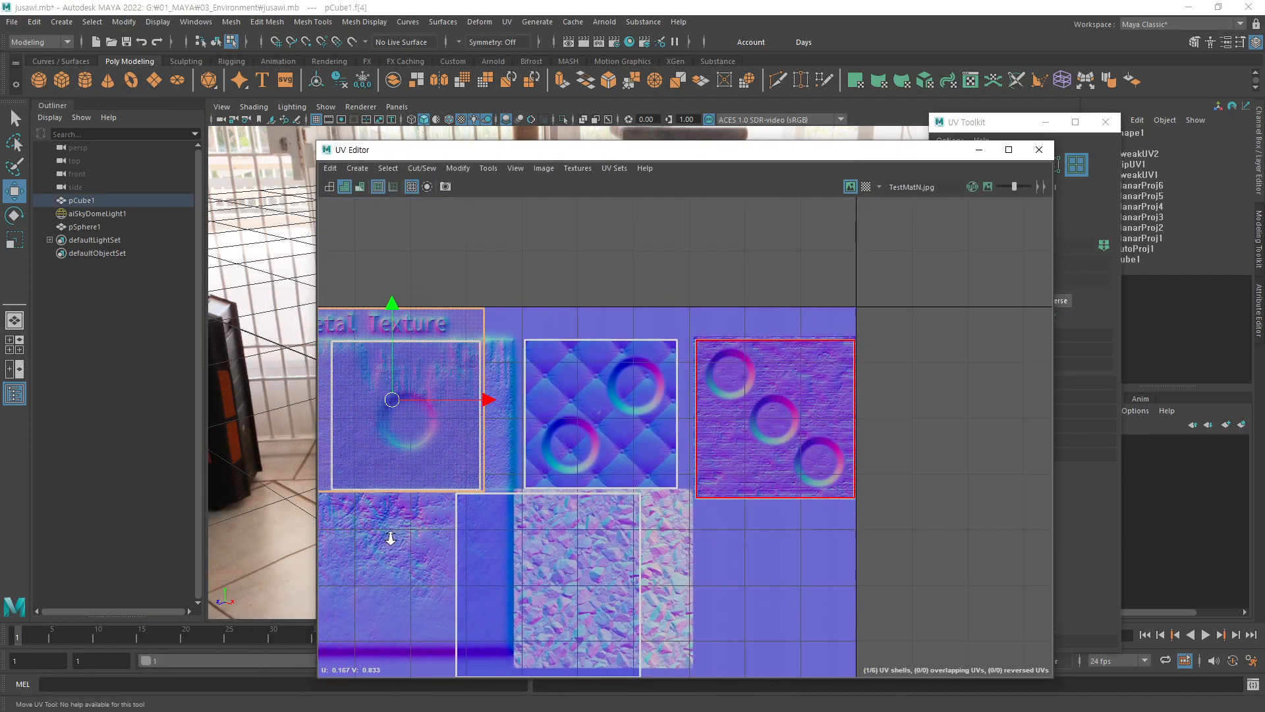
scroll(743, 623, down, 2)
alt+middle_drag(534, 620, 576, 625)
click(573, 455)
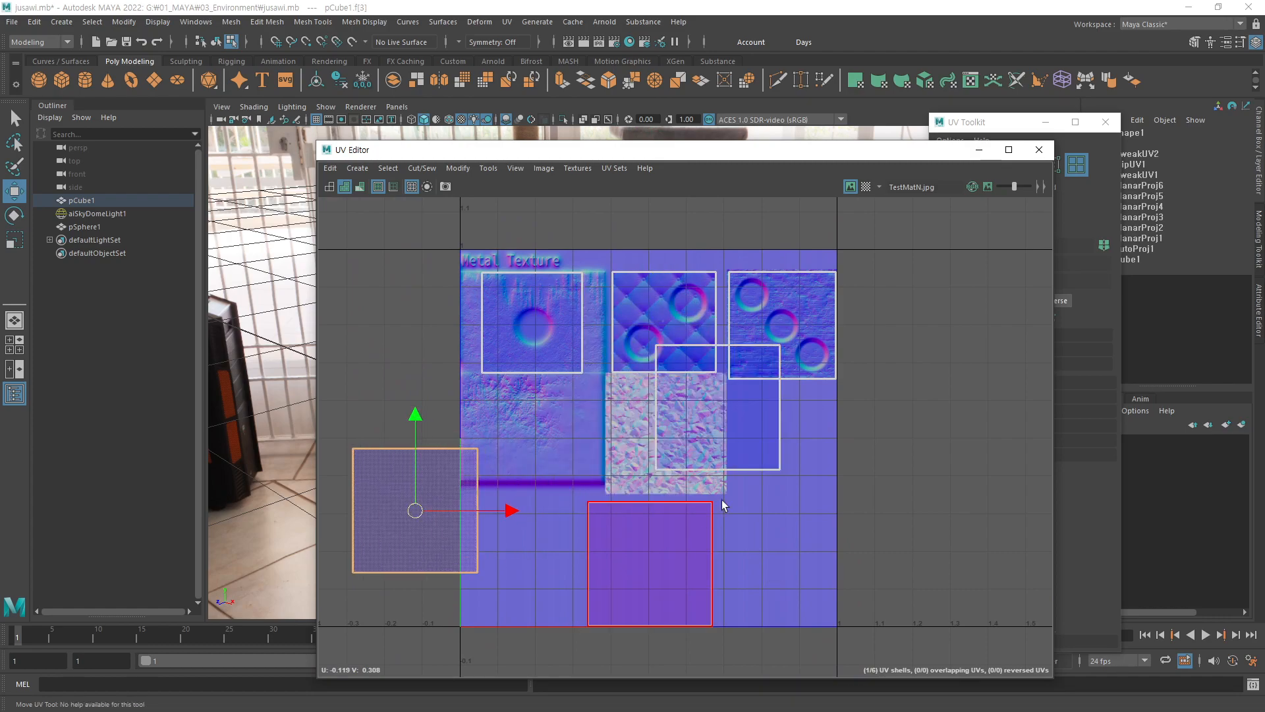
- Move and scale the UV shell of the cube's former Metal Texture face to fit just inside the gray rock texture
click(710, 462)
alt+middle_drag(716, 492, 737, 498)
scroll(737, 498, up, 1)
scroll(737, 497, up, 6)
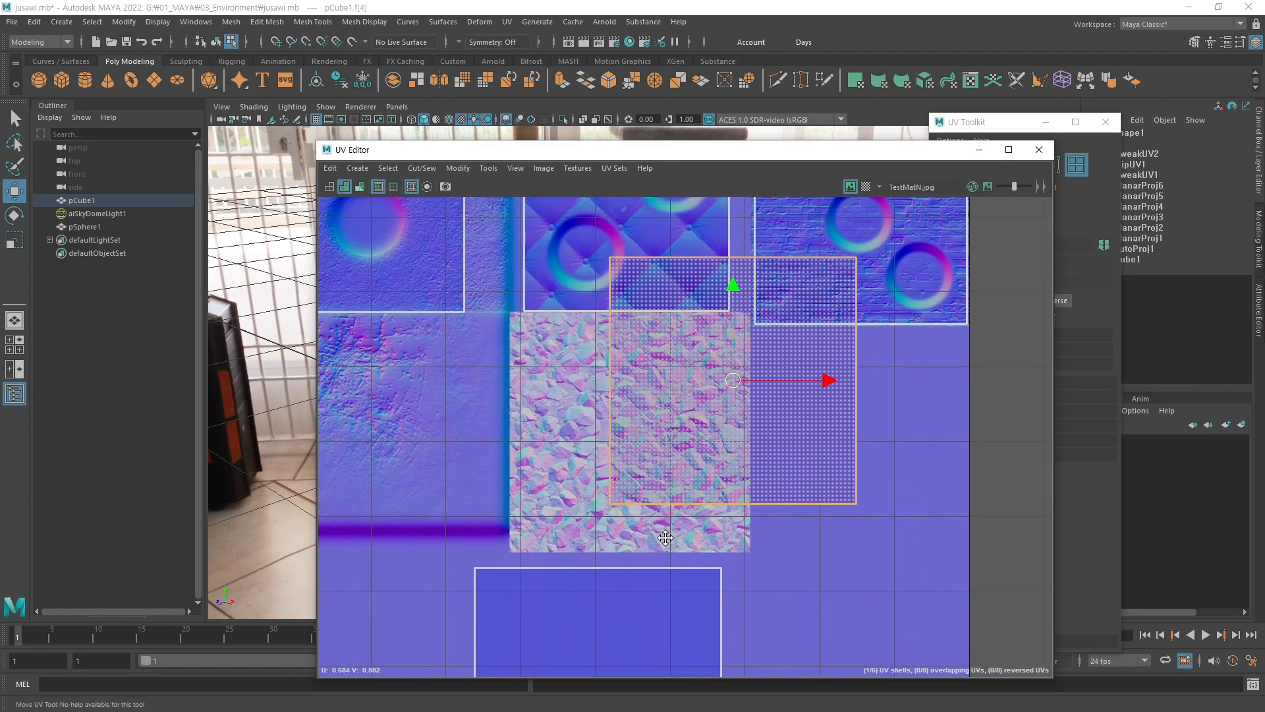
scroll(871, 549, up, 2)
alt+middle_drag(960, 537, 876, 608)
key(r)
key(w)
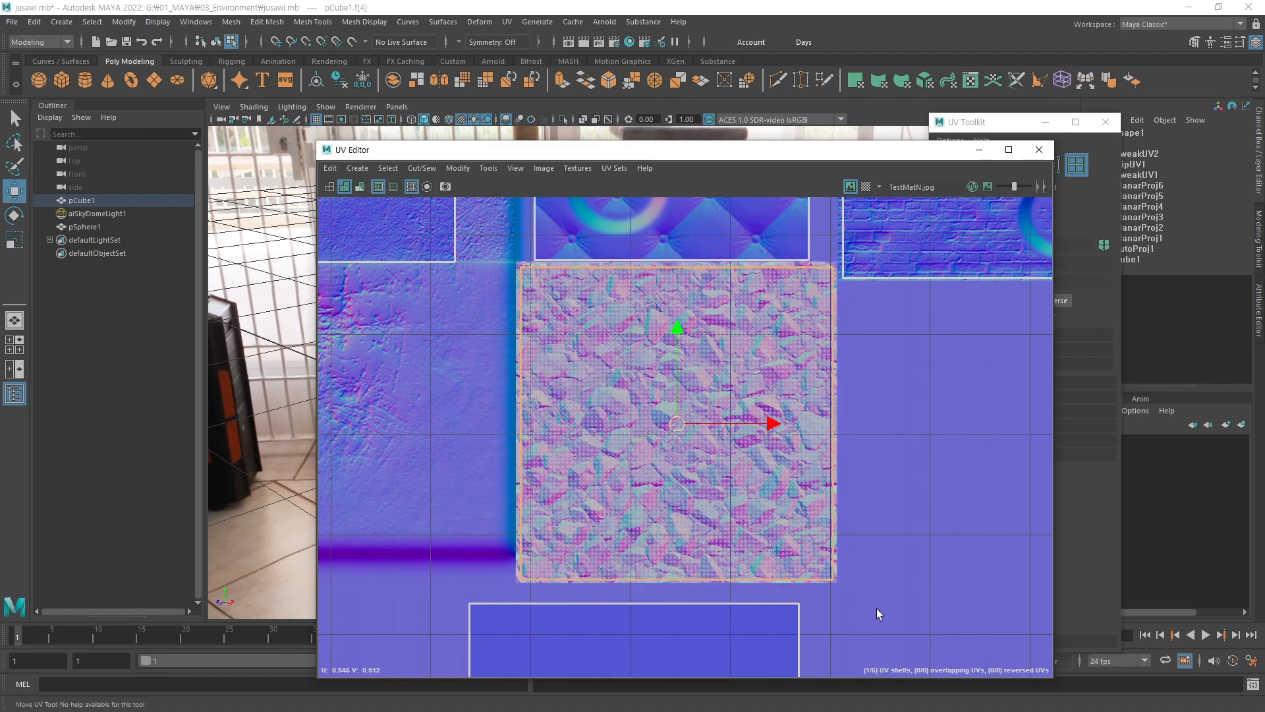
- Uncover the cube in the viewport and examine the rock-textured face with the cube deselected
drag(914, 155, 834, 481)
alt+drag(805, 346, 698, 320)
key(F8)
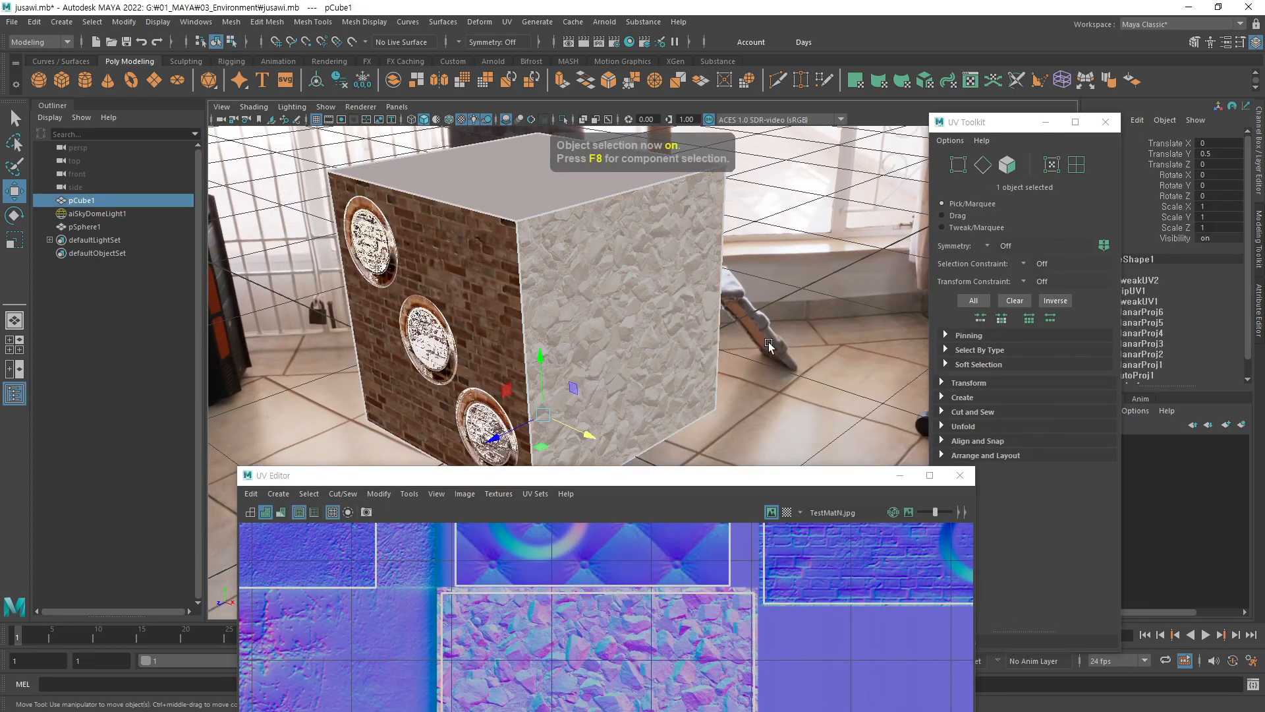
click(771, 346)
key(F8)
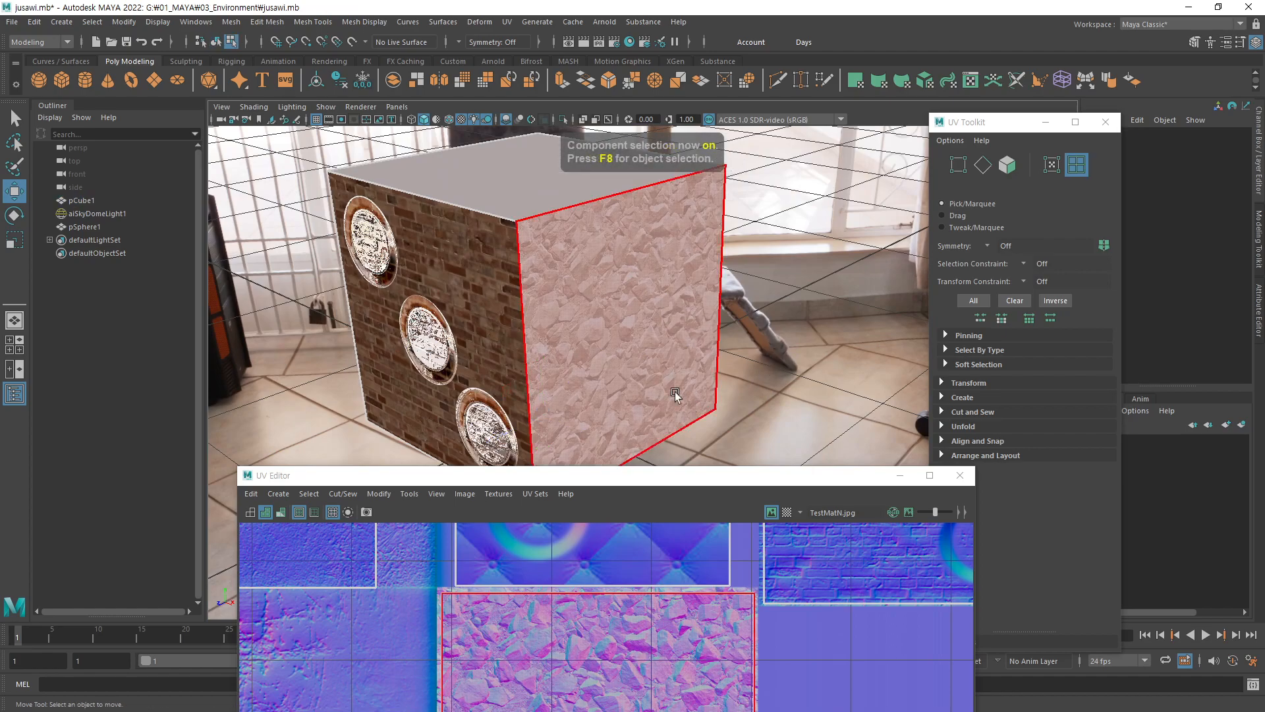
- Reselect pCube1 in object selection mode and display the TestMatC.jpg texture in the UV Editor
click(799, 333)
key(F8)
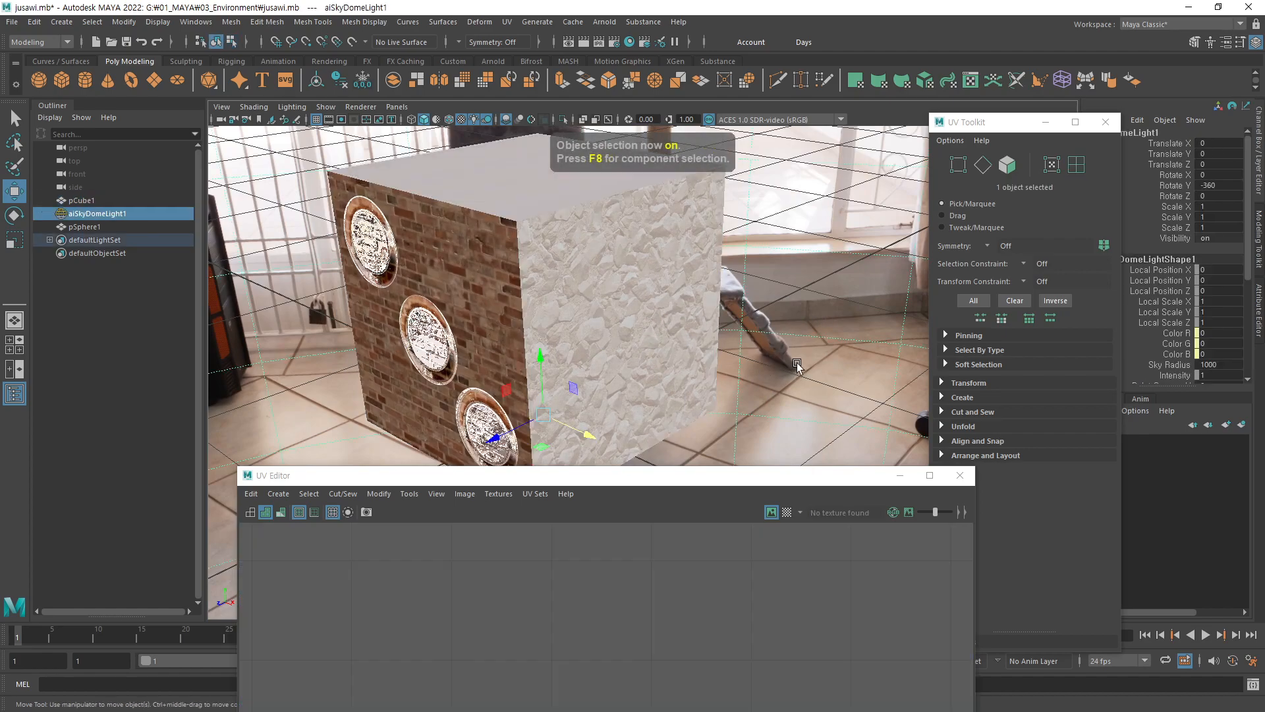
alt+drag(726, 359, 696, 325)
click(684, 218)
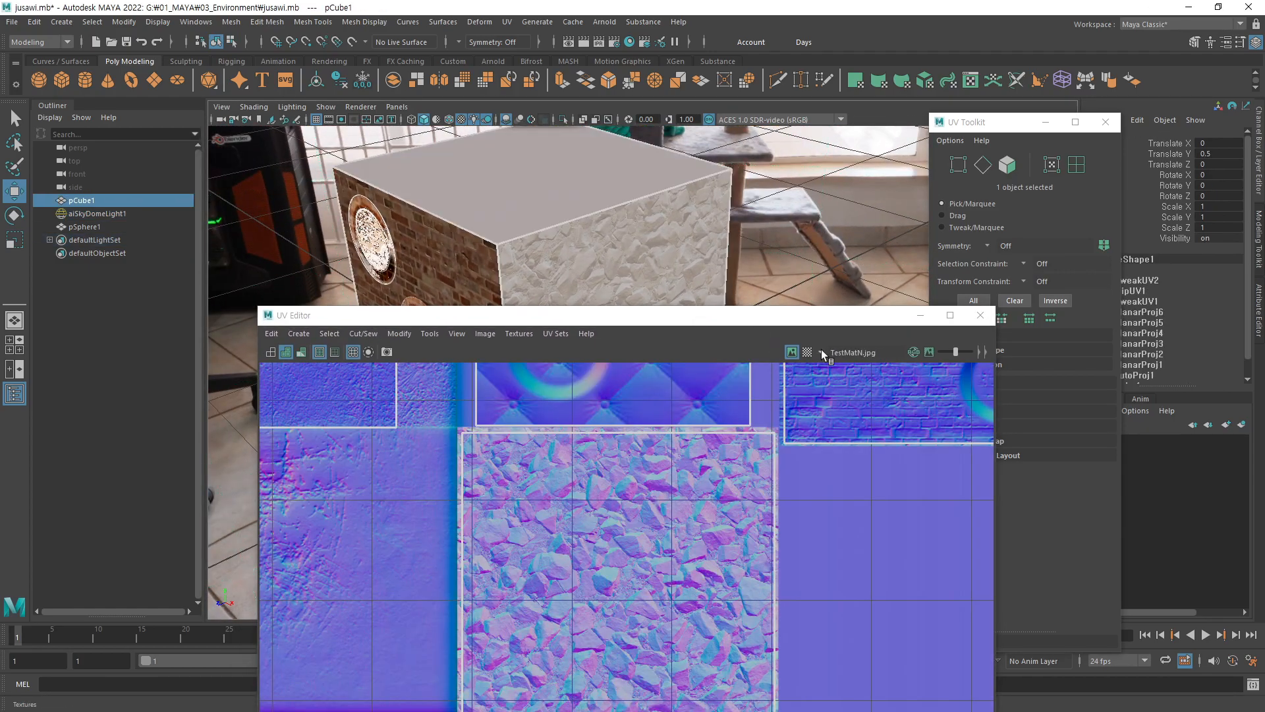
click(822, 354)
click(854, 364)
- Examine the gray rock face of the cube in the viewport from close up and from several angles
drag(836, 314, 798, 475)
click(791, 357)
mouse_move(650, 330)
alt+mouse_down()
mouse_move(529, 311)
mouse_move(664, 310)
alt+mouse_up()
alt+right_drag(664, 310, 862, 331)
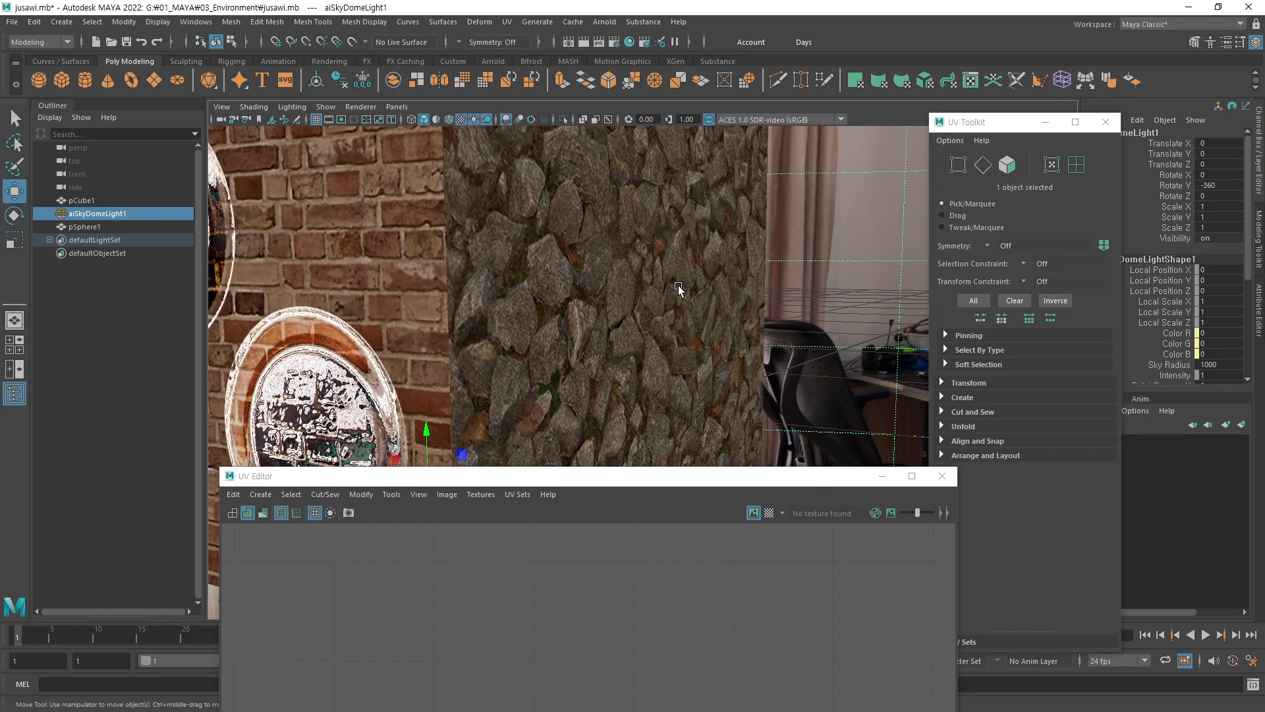
click(678, 288)
alt+drag(670, 212, 670, 394)
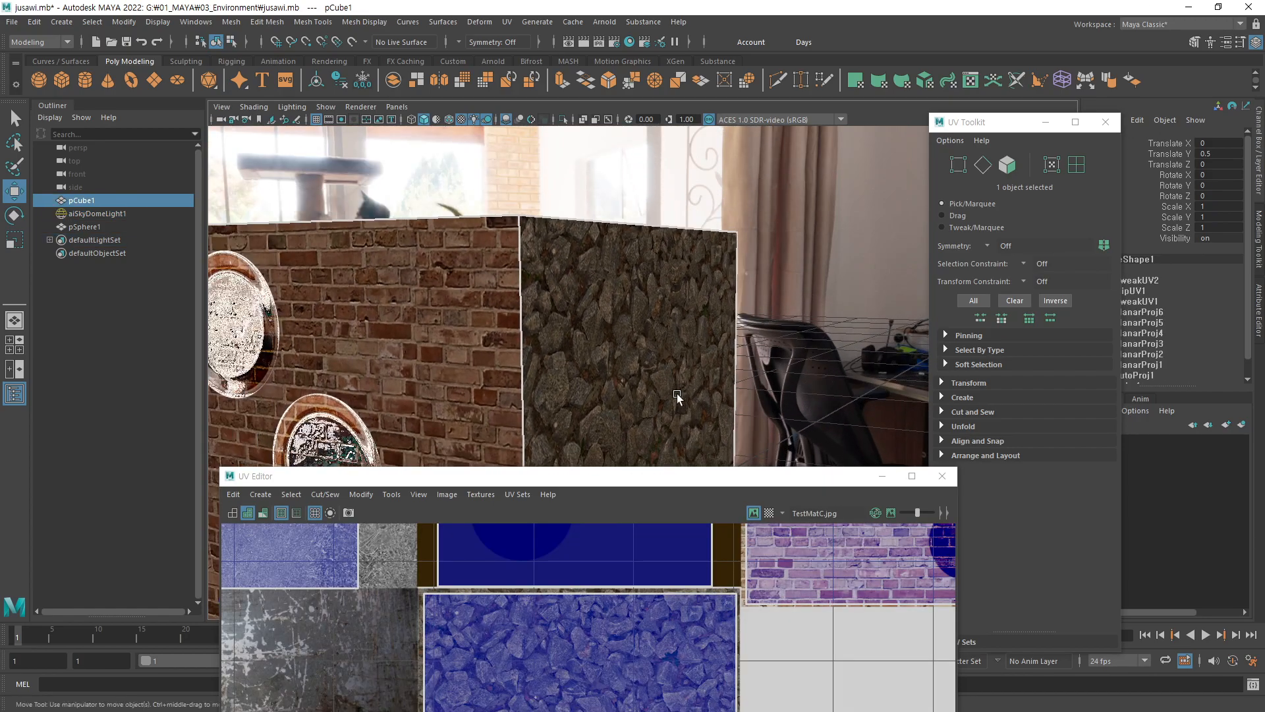
alt+middle_drag(670, 394, 655, 297)
alt+right_drag(655, 297, 596, 339)
alt+drag(596, 339, 625, 356)
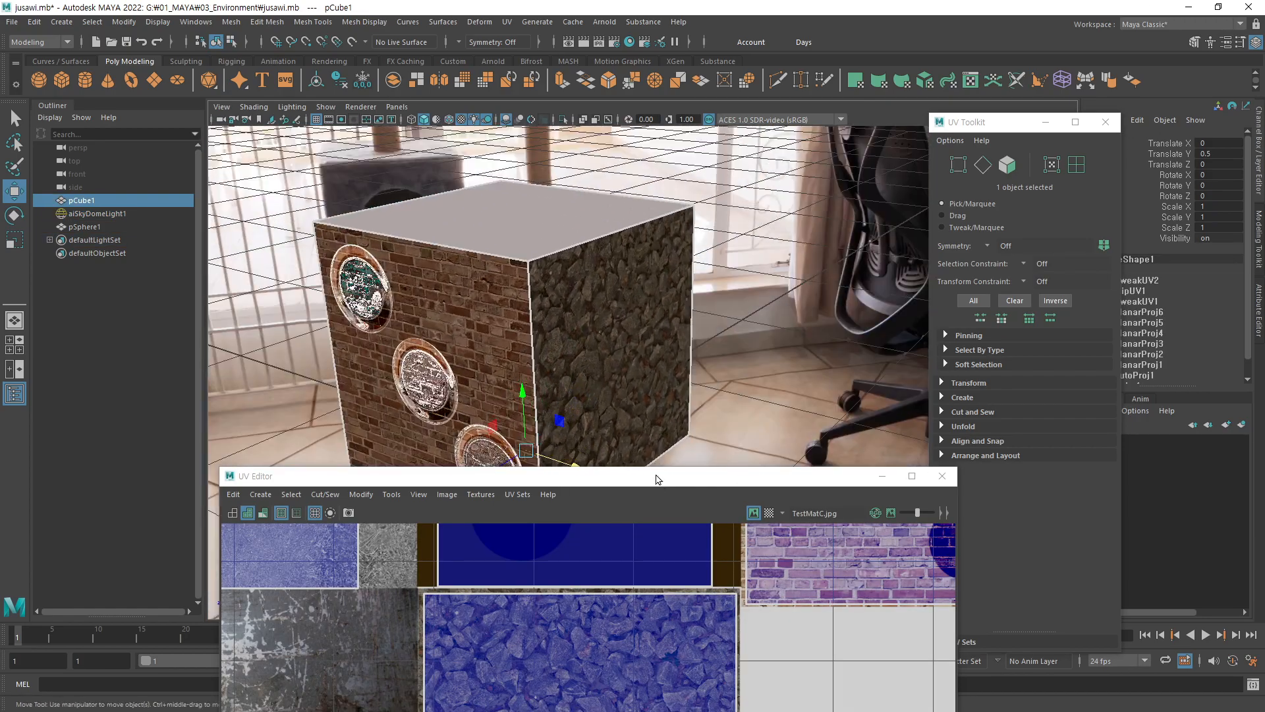
drag(659, 481, 711, 219)
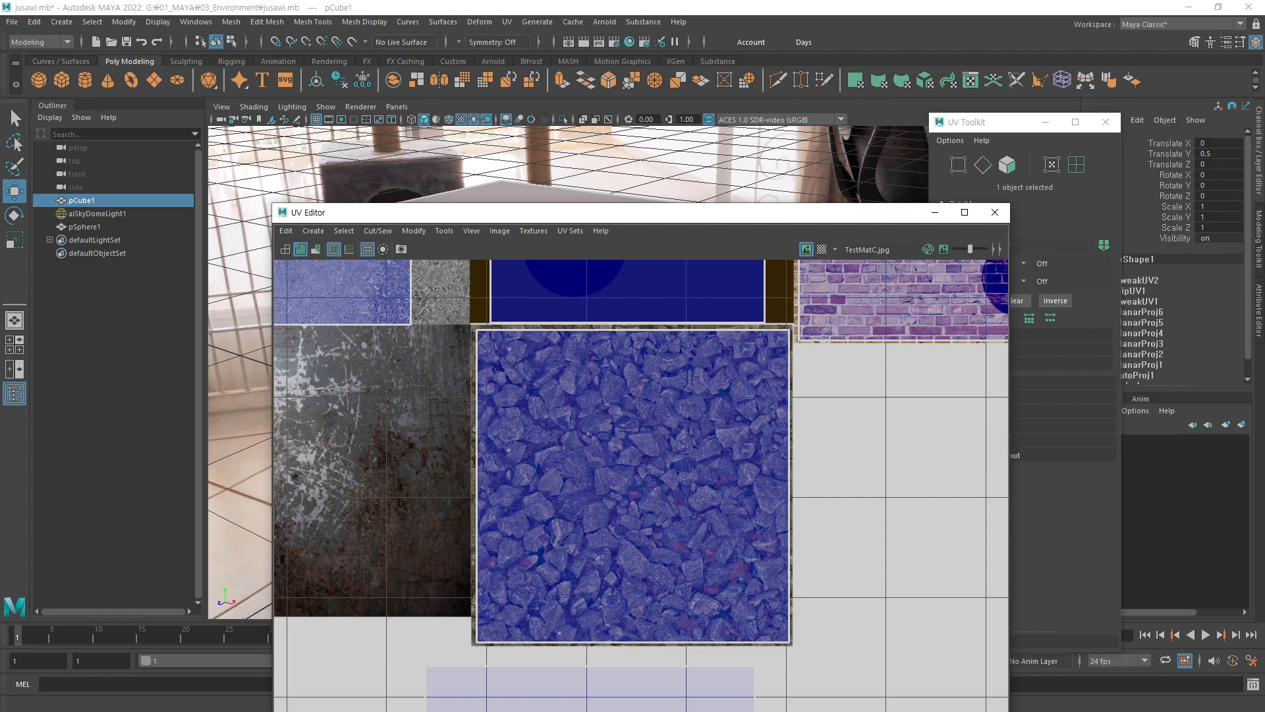
- Switch to Photoshop and show the gray rocks roughness layer together with the Metal copy 2 layer
key(alt+Tab)
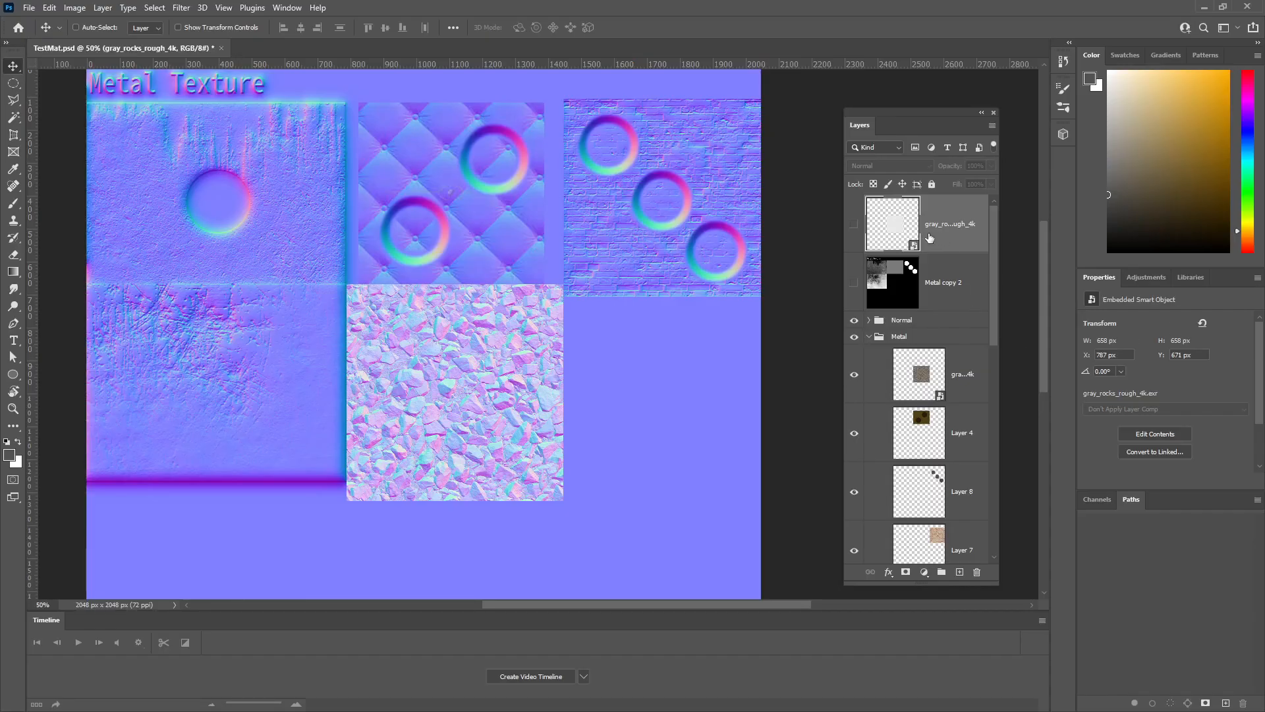
click(855, 283)
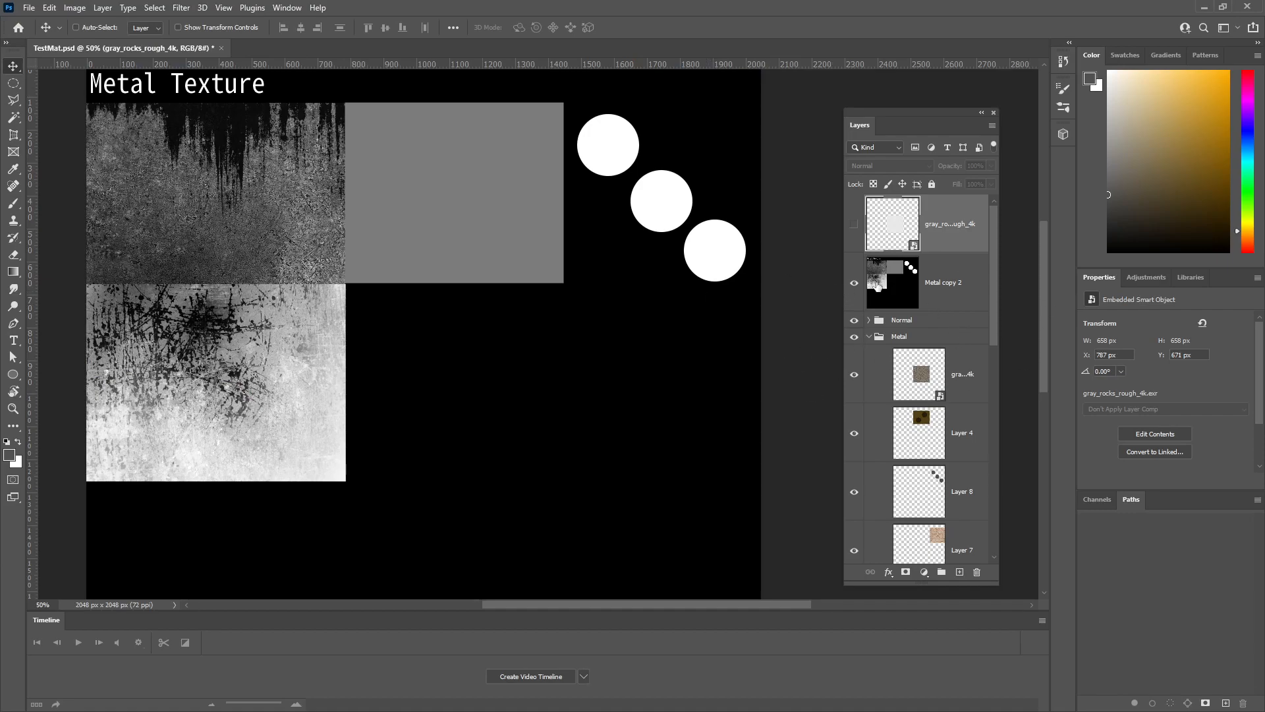
click(854, 284)
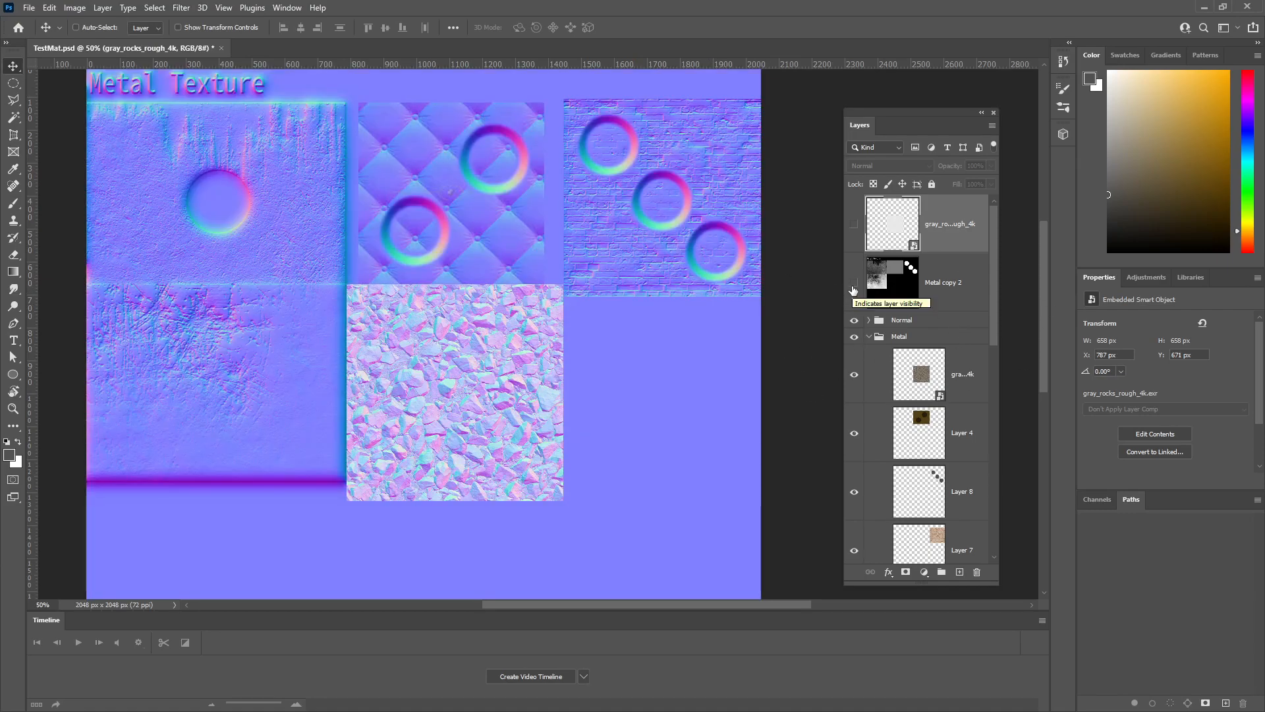
click(854, 222)
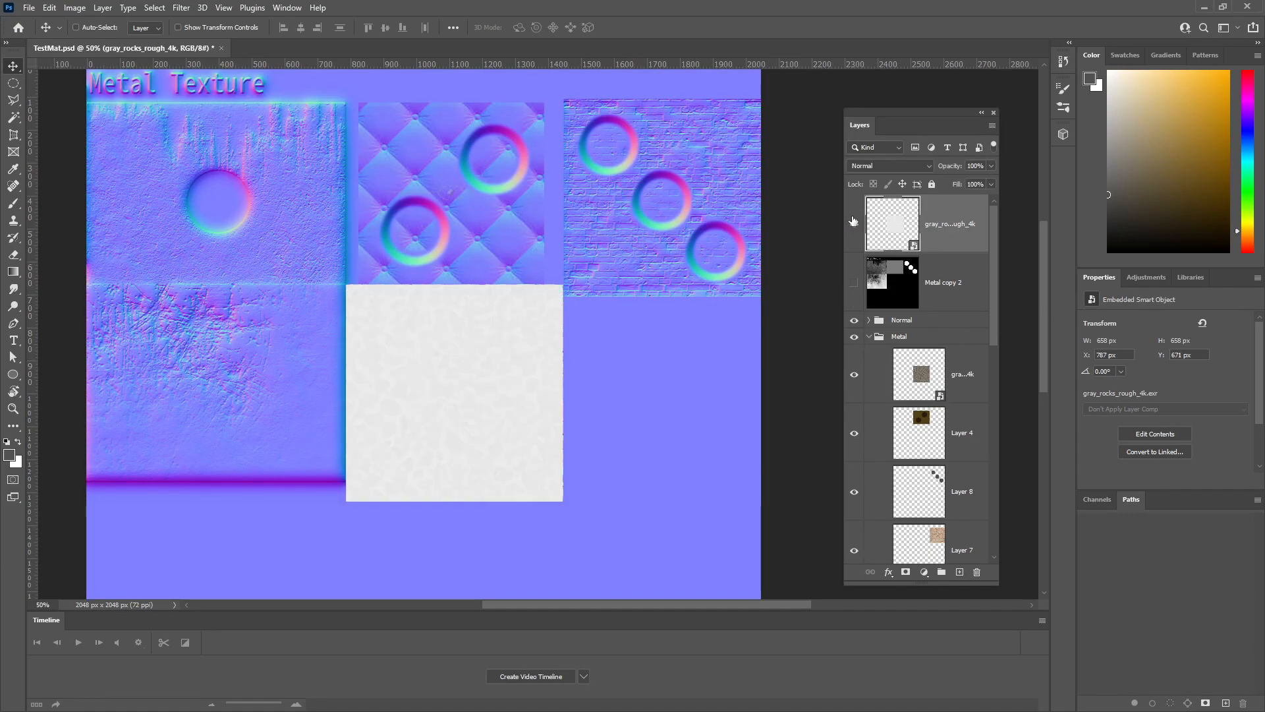
click(854, 294)
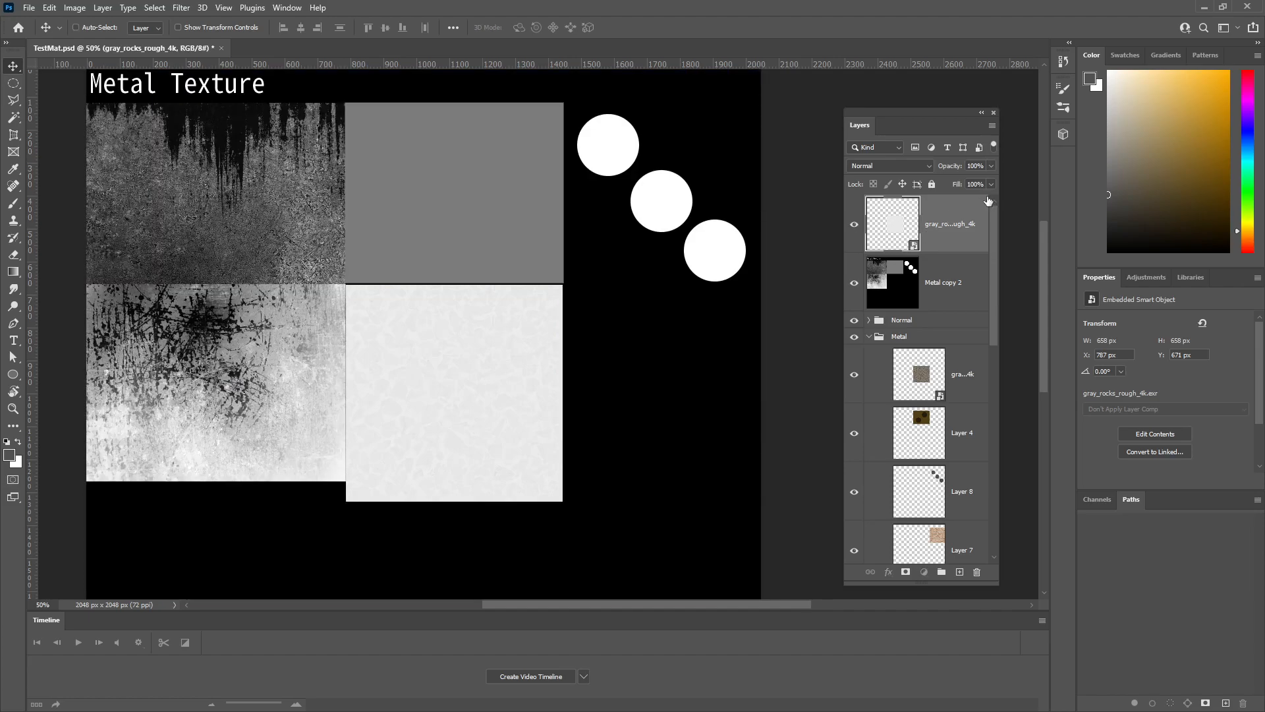
- Rasterize the gray rocks roughness smart object layer
right_click(954, 226)
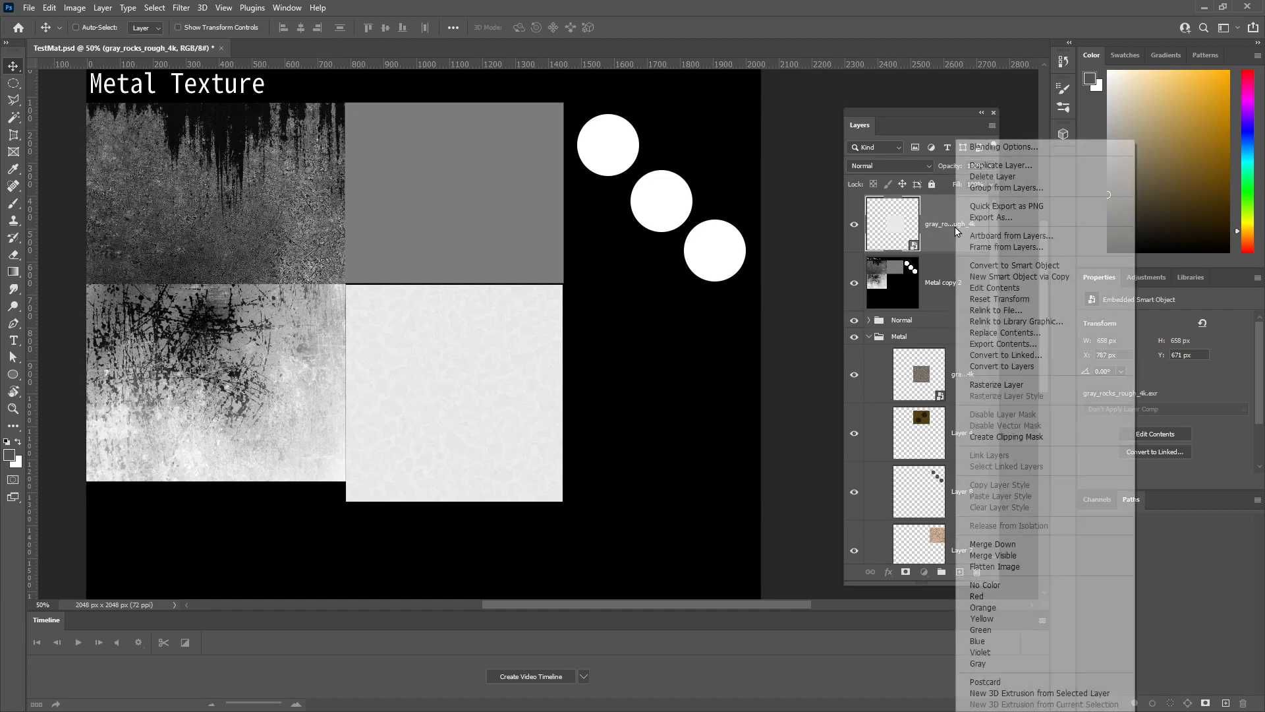
click(915, 272)
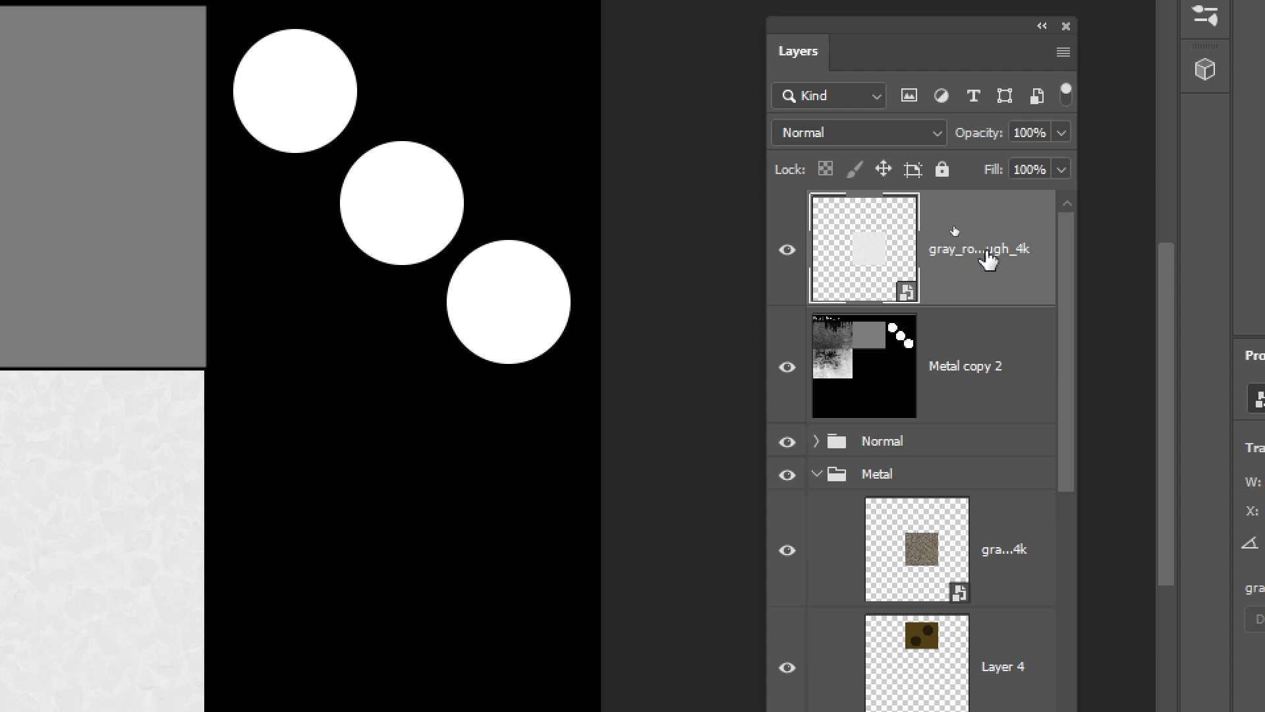
key(ctrl)
right_click(976, 258)
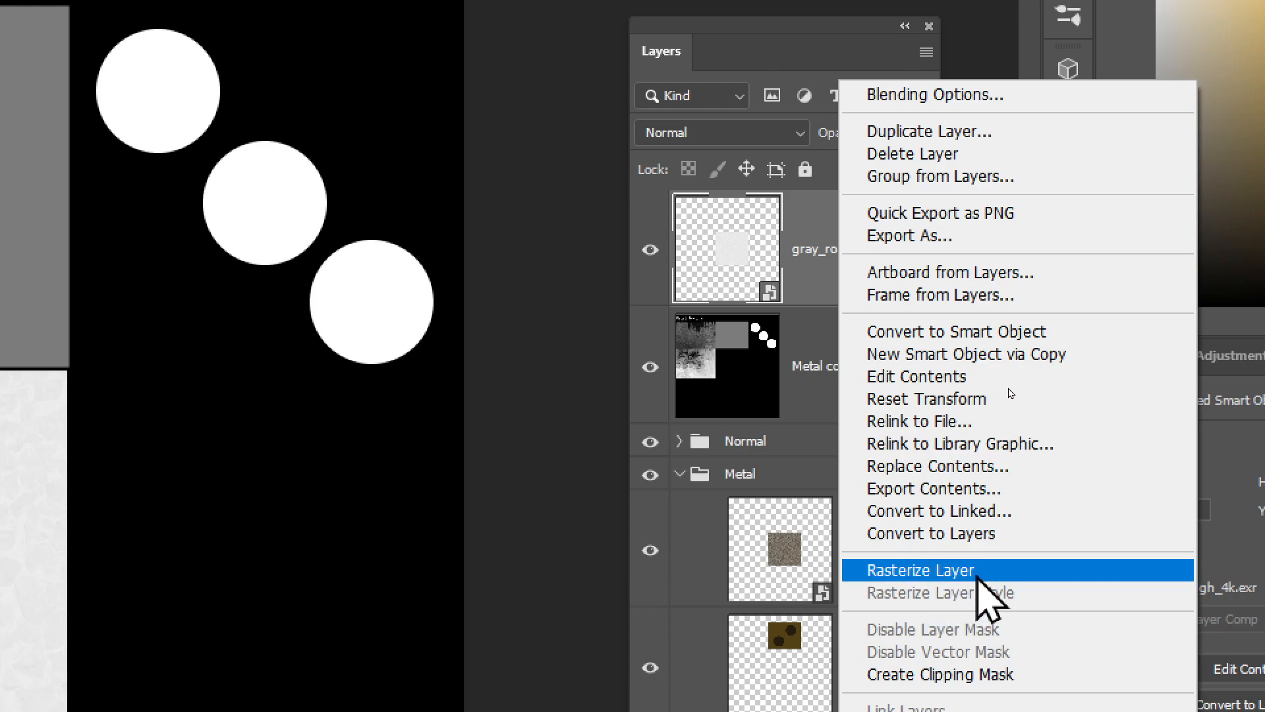
click(943, 571)
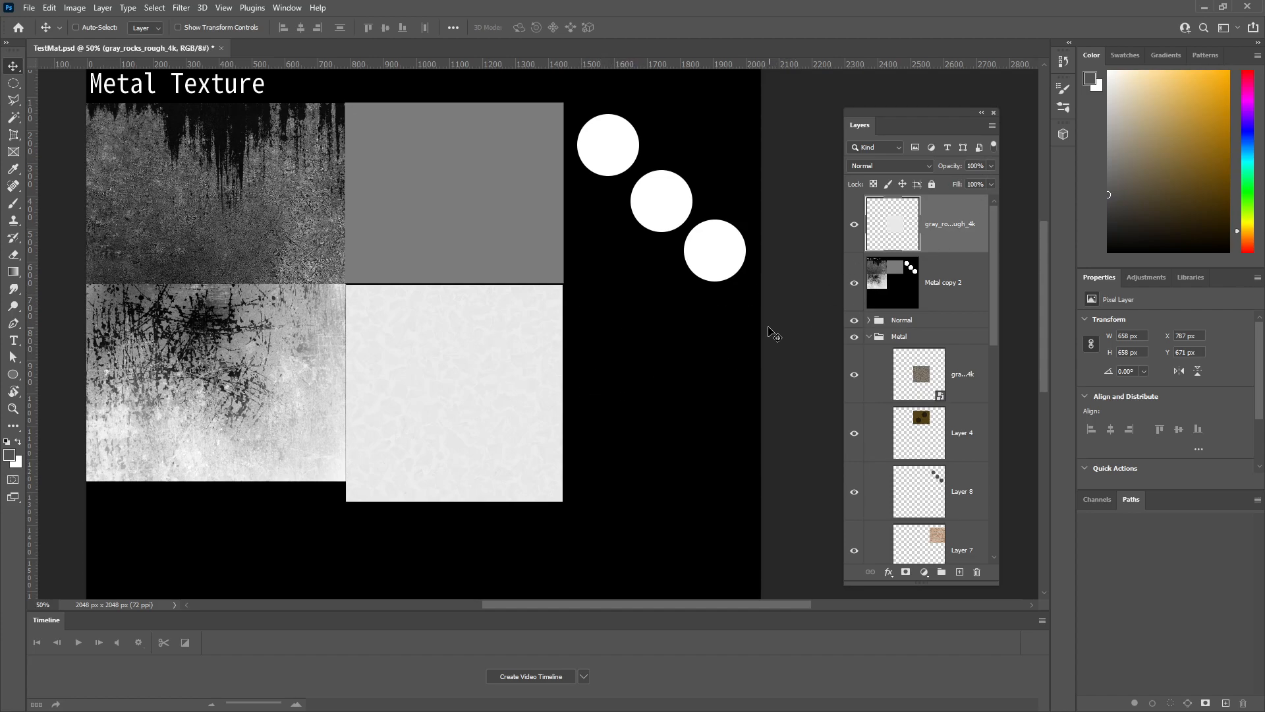
- Invert the colors of the gray rocks roughness layer so it works as a specular map
key(ctrl)
key(ctrl+i)
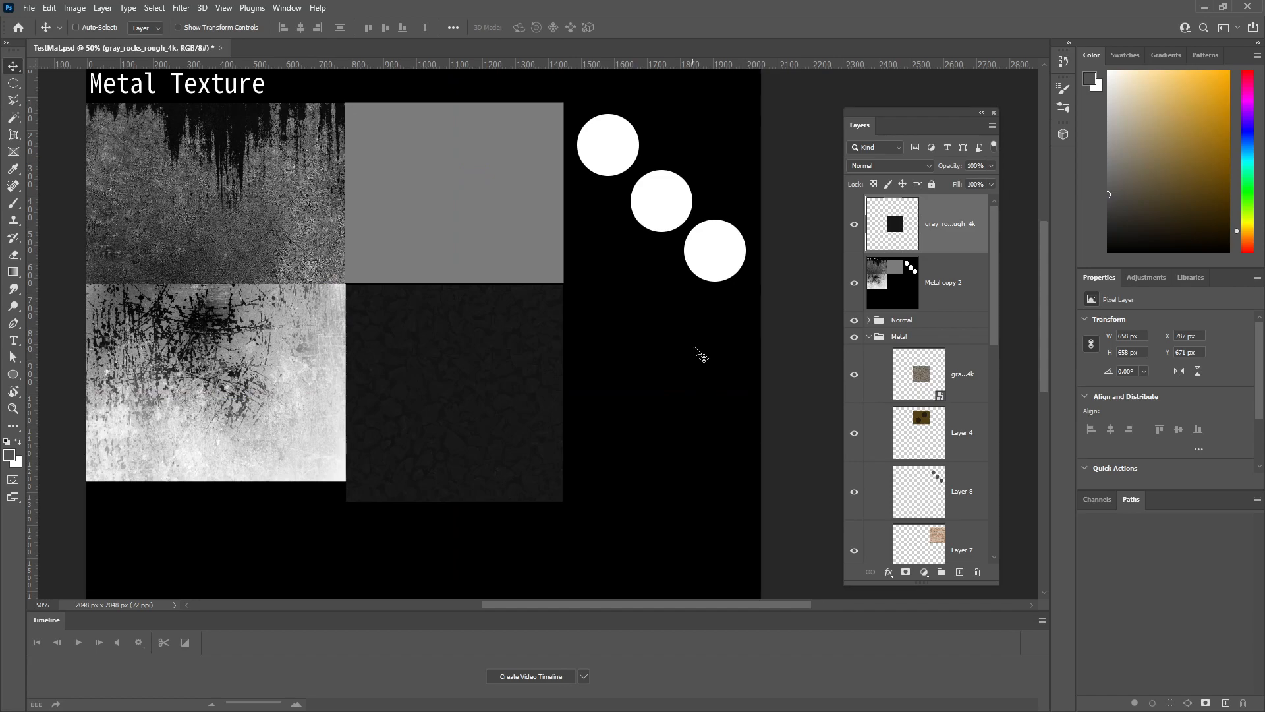
click(50, 11)
mouse_move(74, 8)
mouse_move(79, 41)
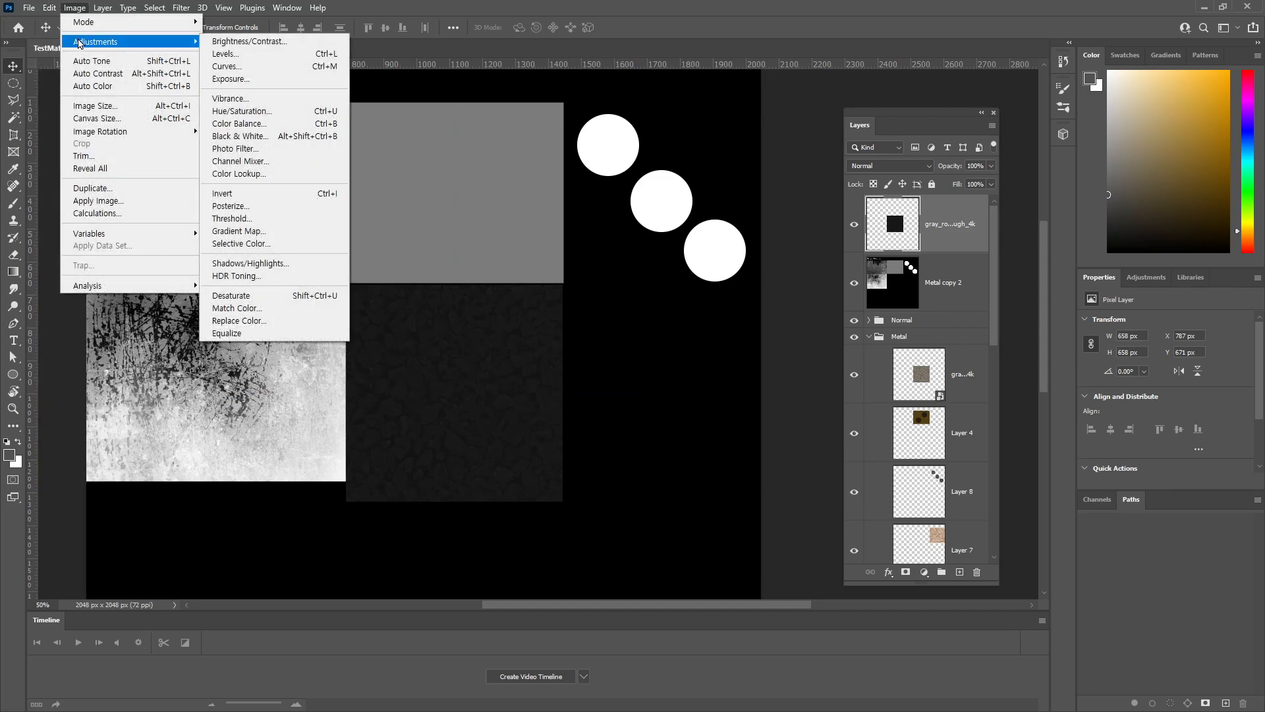
click(75, 8)
click(253, 8)
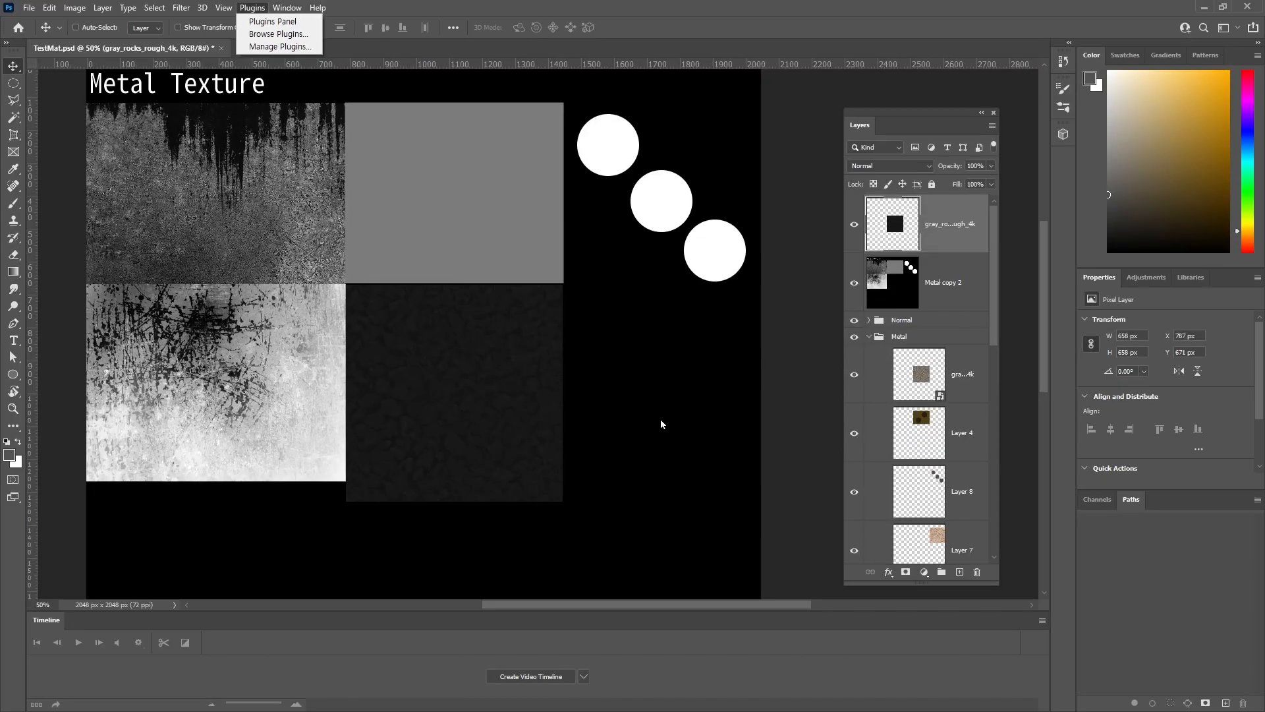
- Export the specular sheet for web as a maximum-quality JPEG, overwriting TestMatS.jpg in the Station folder
key(ctrl+alt+shift+s)
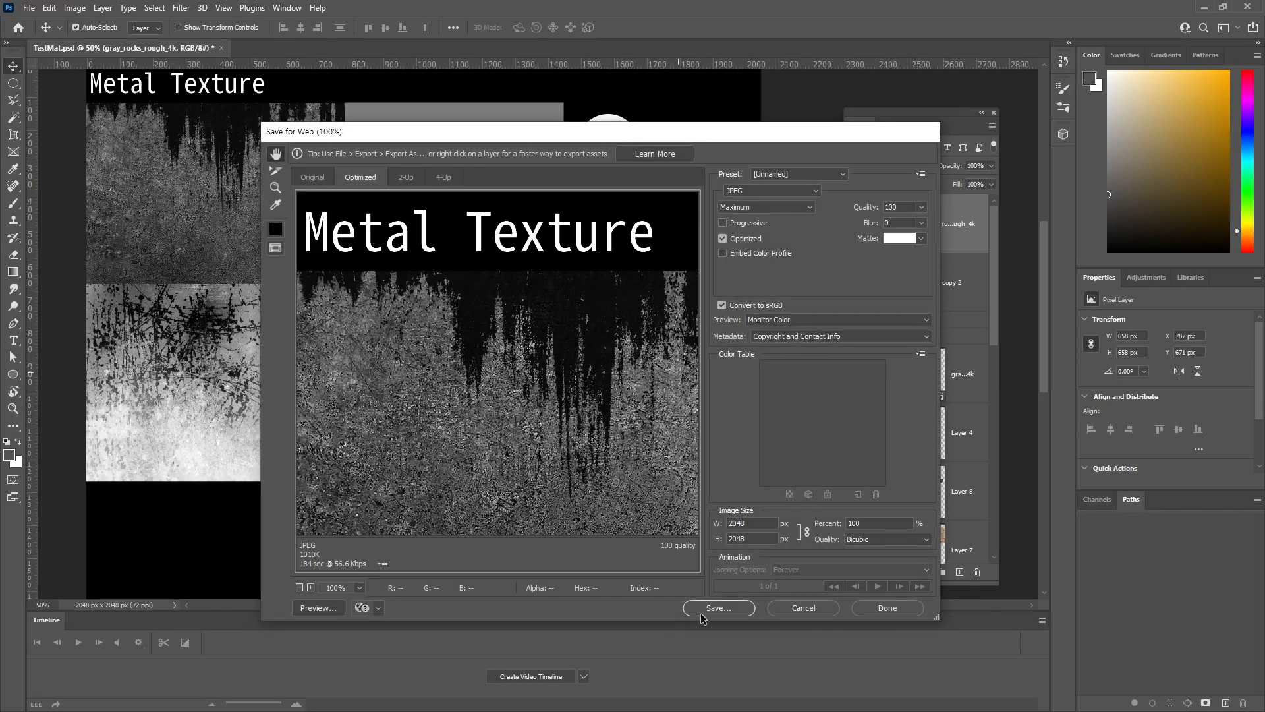
click(701, 614)
click(513, 318)
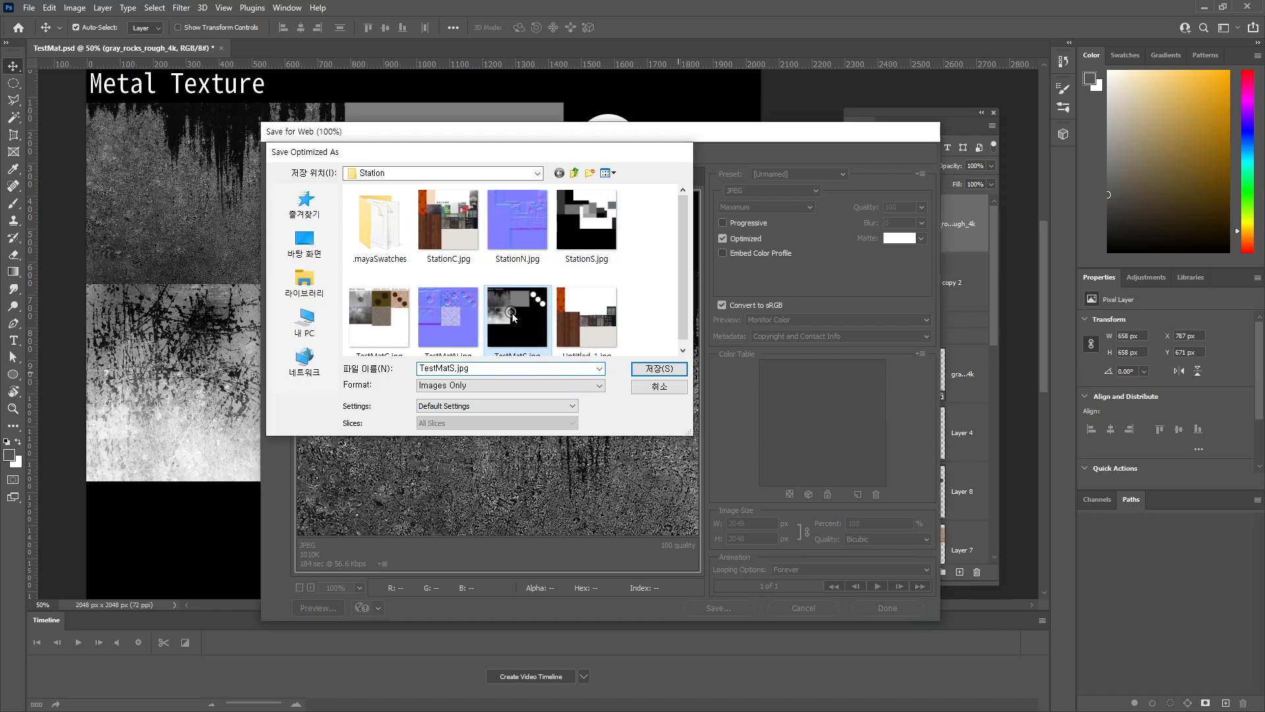
double_click(512, 317)
click(719, 348)
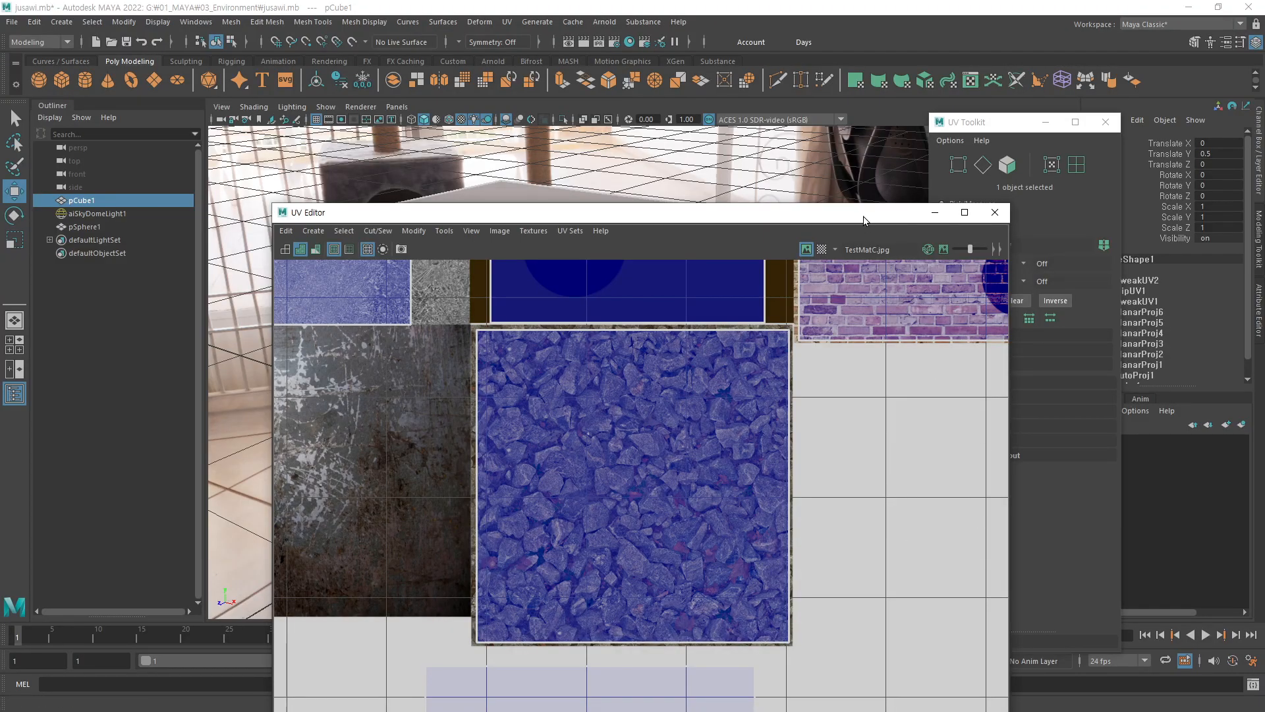
- Switch to Maya and open the Hypershade with the UV Editor moved out of the way
drag(867, 217, 739, 459)
click(627, 42)
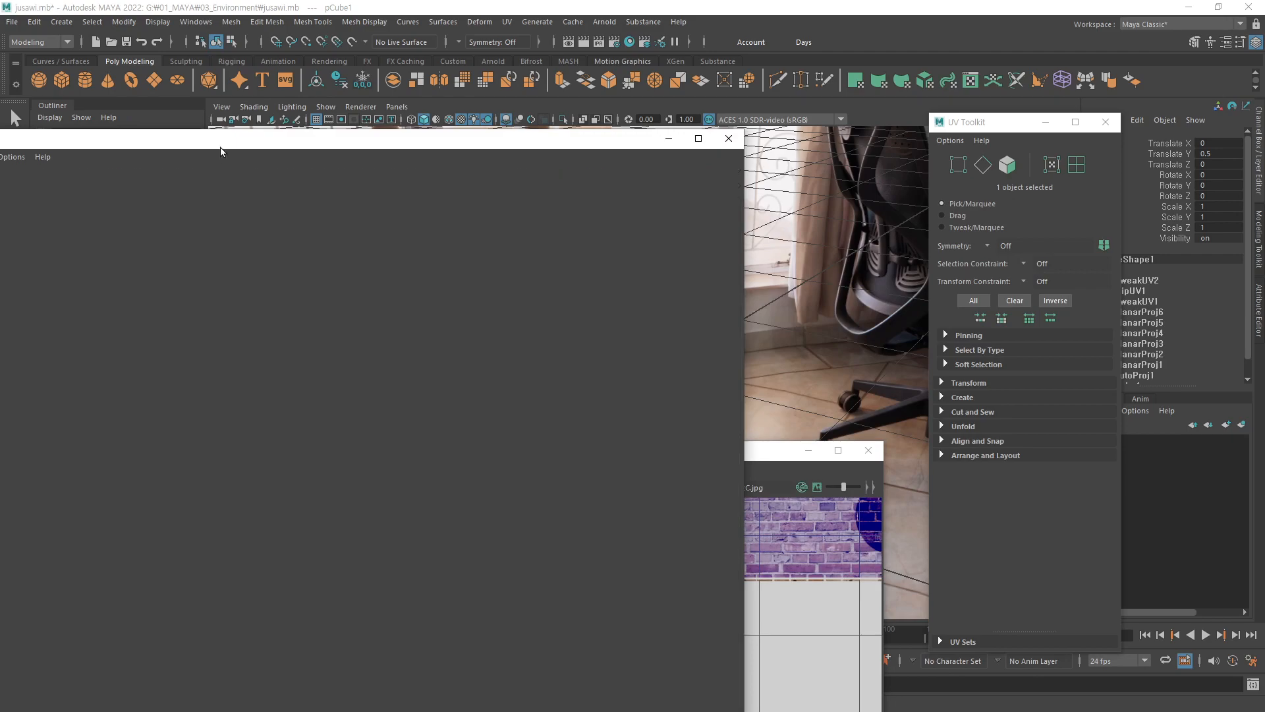
drag(226, 141, 627, 210)
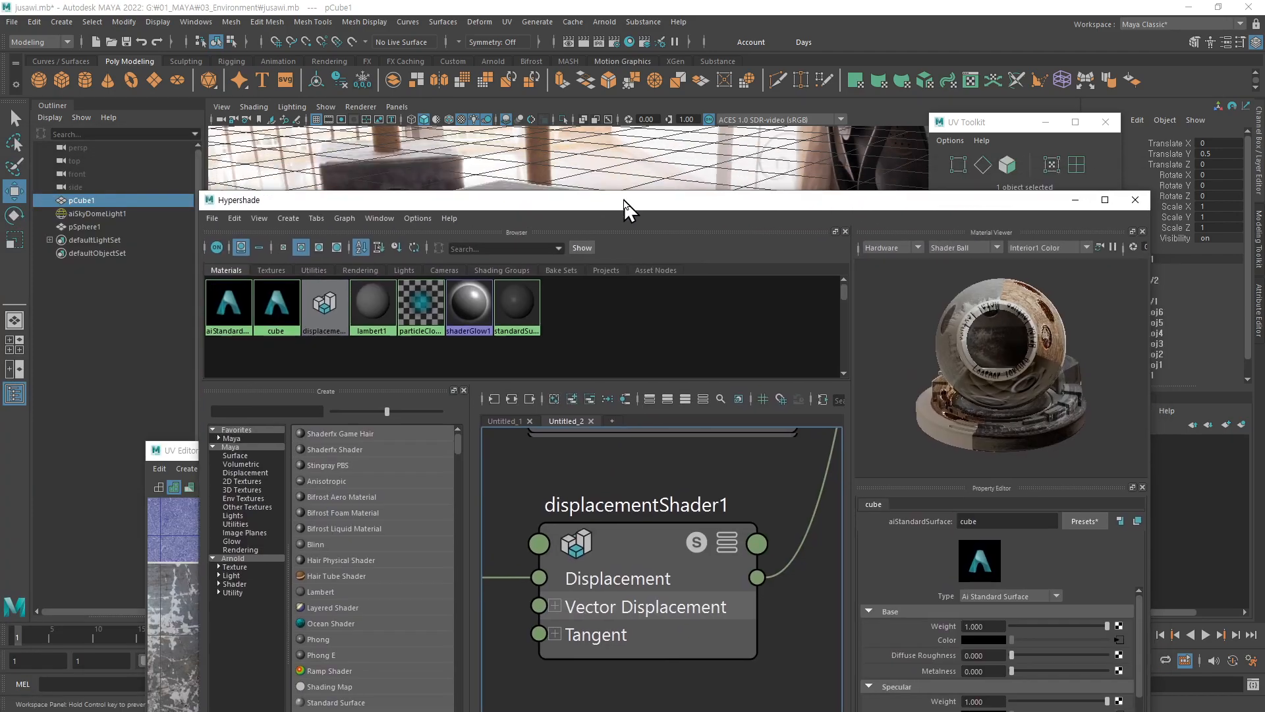
right_click(278, 314)
click(240, 332)
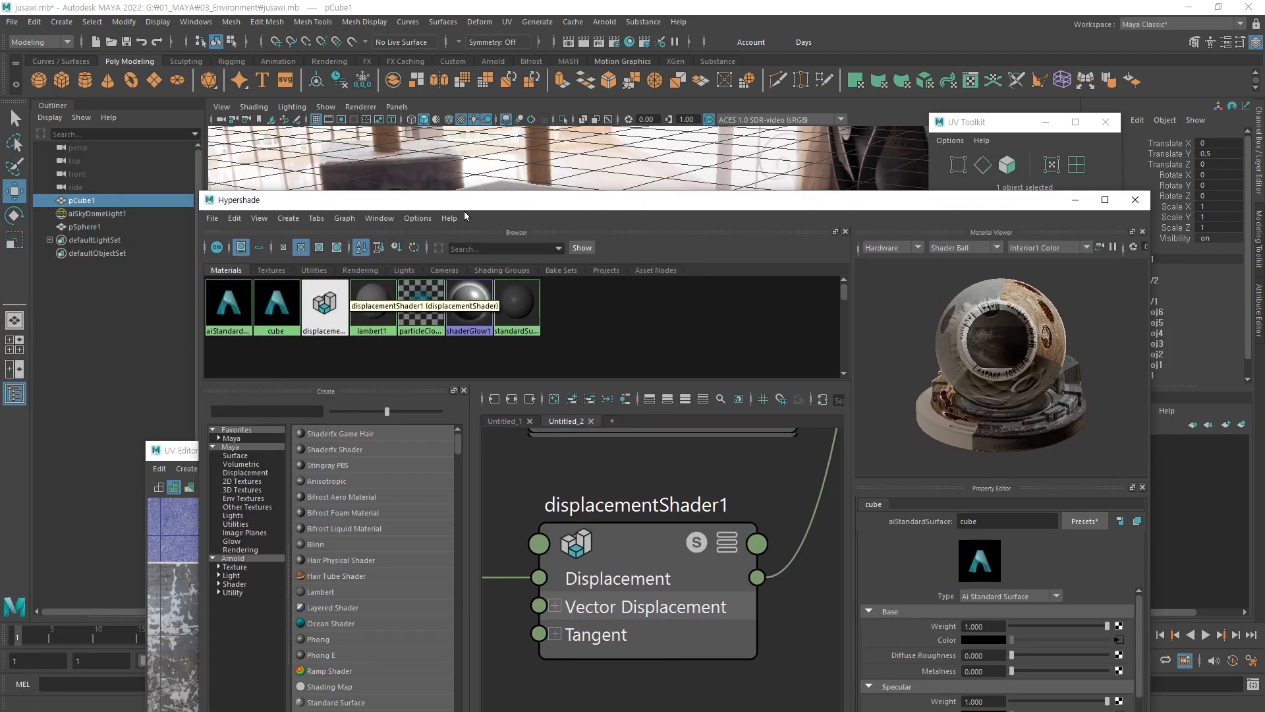
- Uncover the viewport and examine the cube's rock face up close
drag(493, 210, 333, 500)
alt+drag(514, 284, 545, 316)
scroll(640, 269, up, 5)
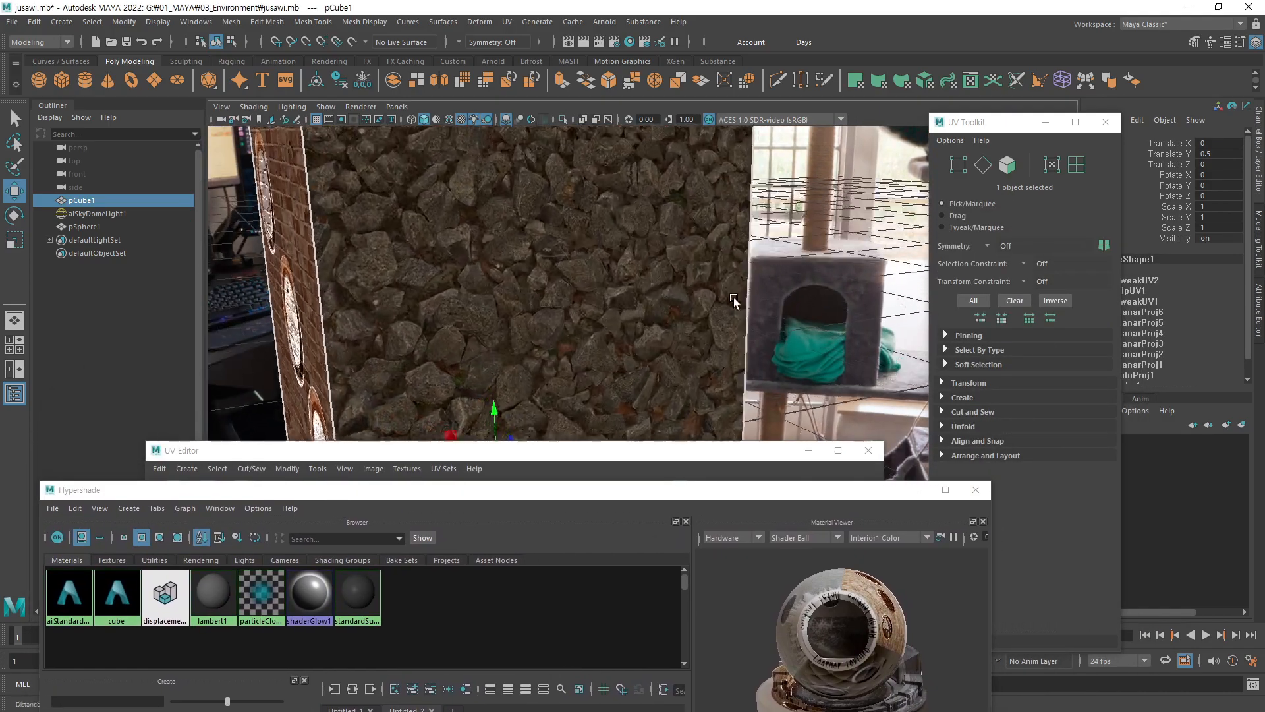
alt+drag(641, 268, 600, 370)
- In the Untitled_1 node graph, delete the connection from reverse1's output to the cube material's specular roughness
drag(606, 480, 629, 201)
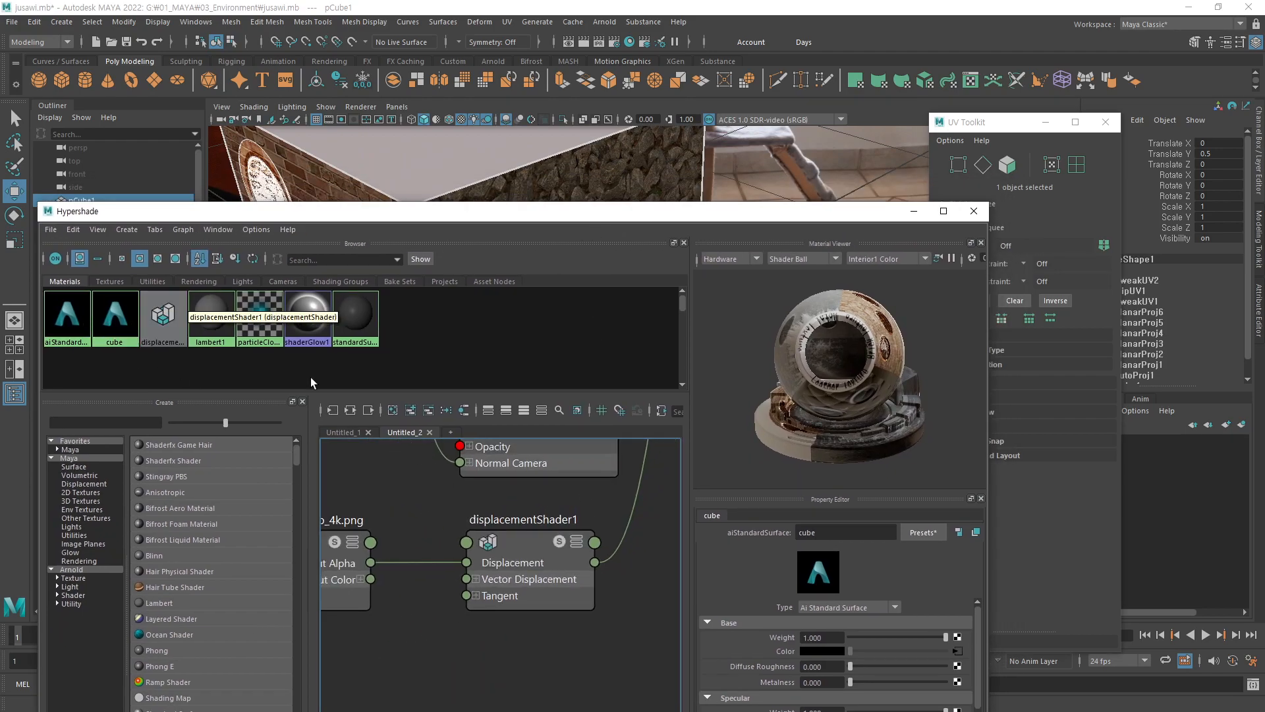
click(342, 433)
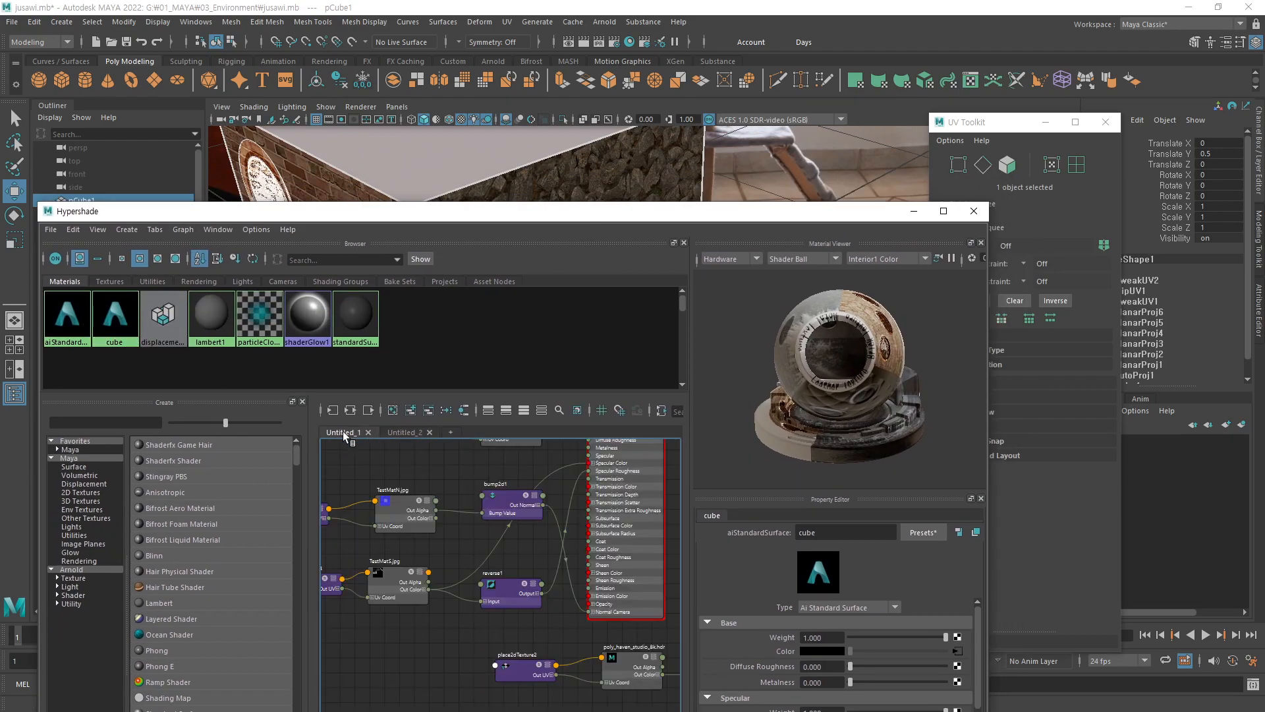
alt+middle_drag(589, 520, 639, 560)
scroll(555, 568, up, 4)
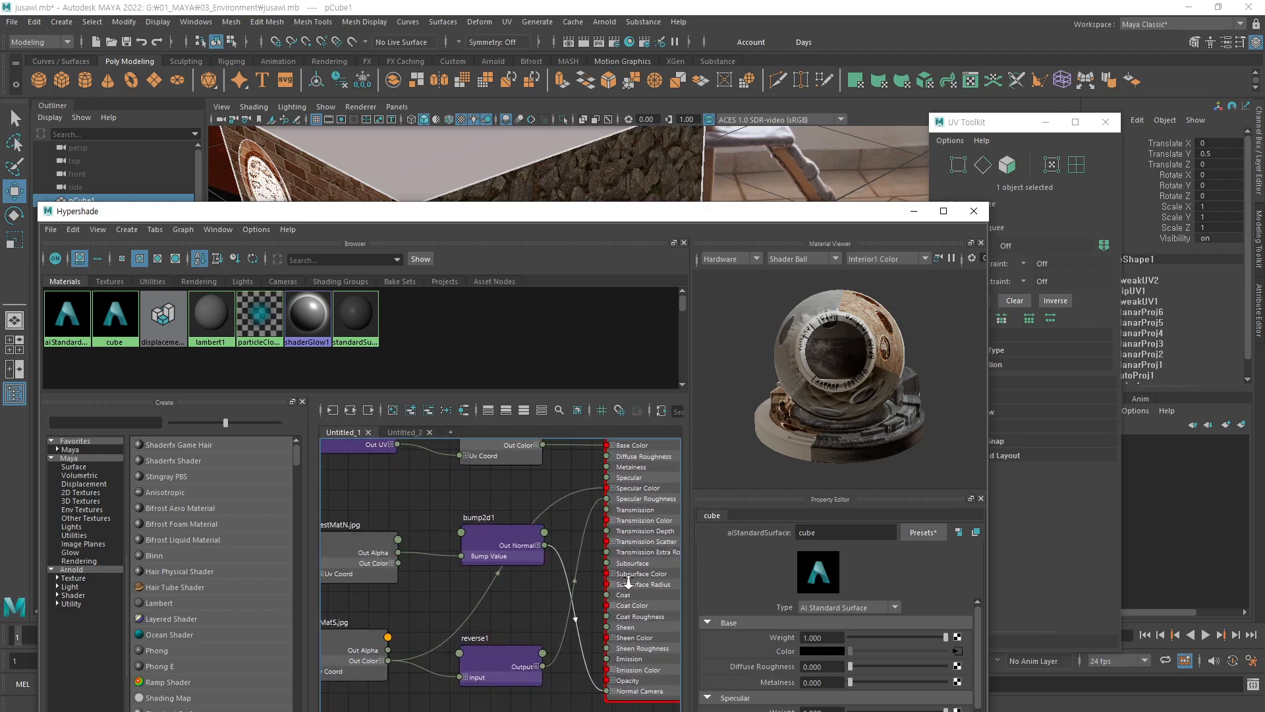
alt+middle_drag(556, 568, 590, 533)
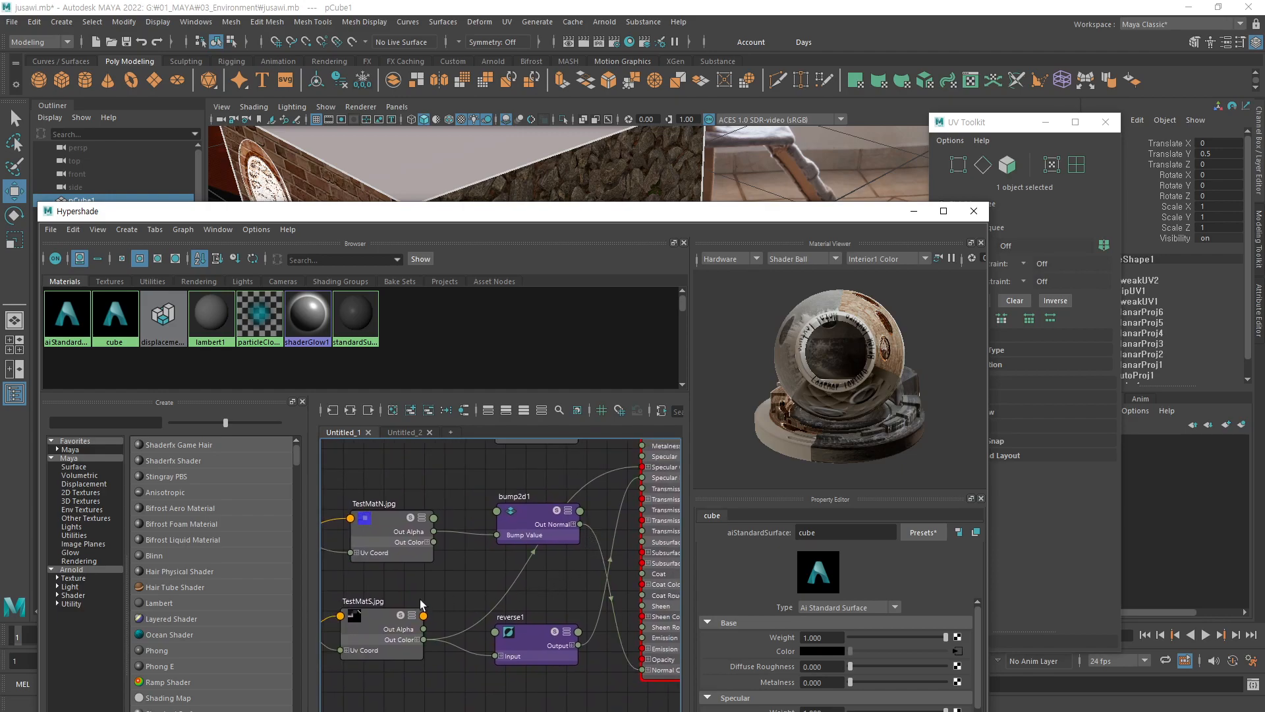
drag(630, 221, 679, 217)
click(681, 485)
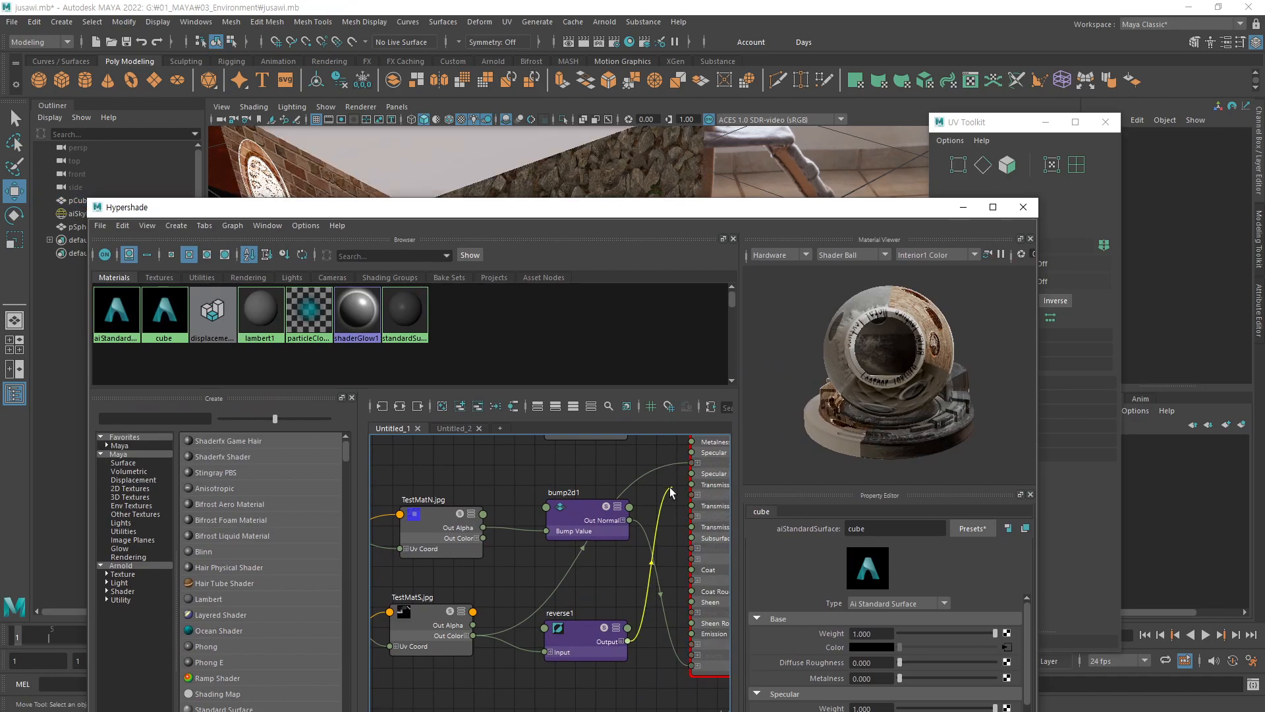
key(Delete)
- Uncover the viewport and examine the cube's brick and rock faces from several angles and distances
drag(650, 215, 661, 512)
alt+drag(626, 343, 486, 319)
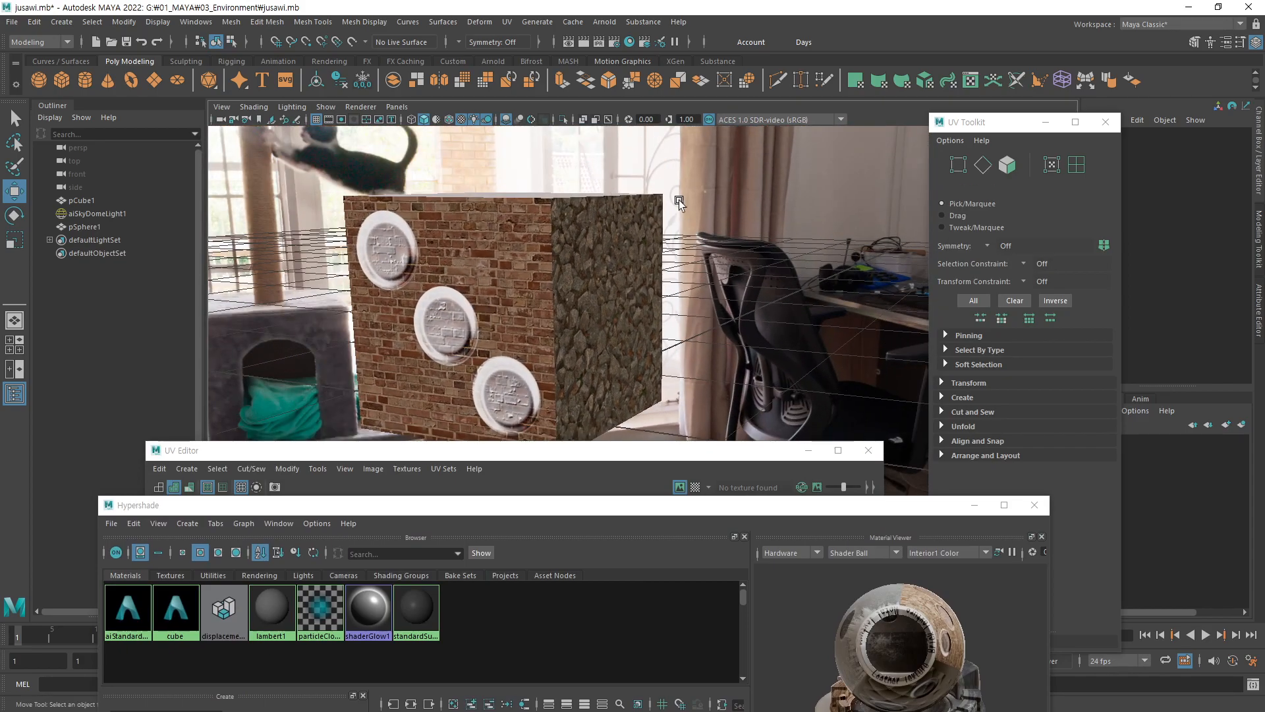
alt+drag(611, 308, 448, 375)
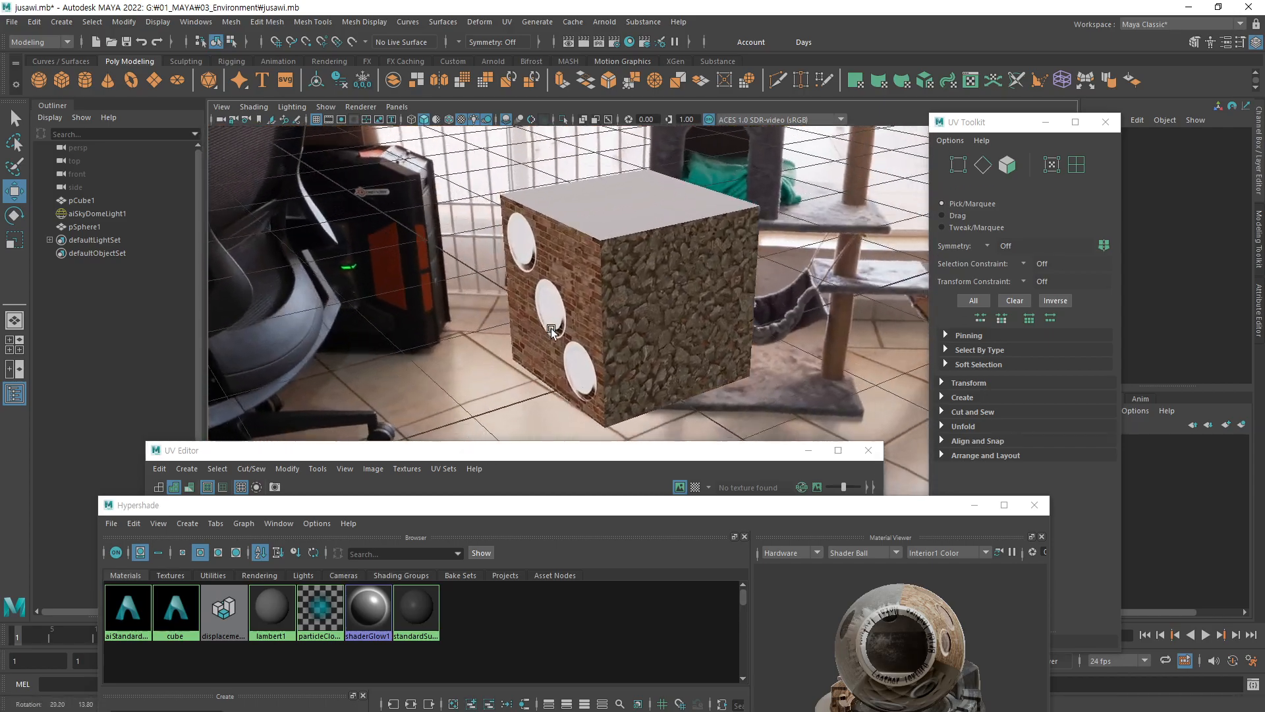
alt+middle_drag(638, 297, 553, 288)
alt+right_drag(554, 288, 624, 274)
alt+middle_drag(624, 274, 684, 382)
alt+right_drag(683, 381, 675, 374)
alt+drag(676, 374, 819, 336)
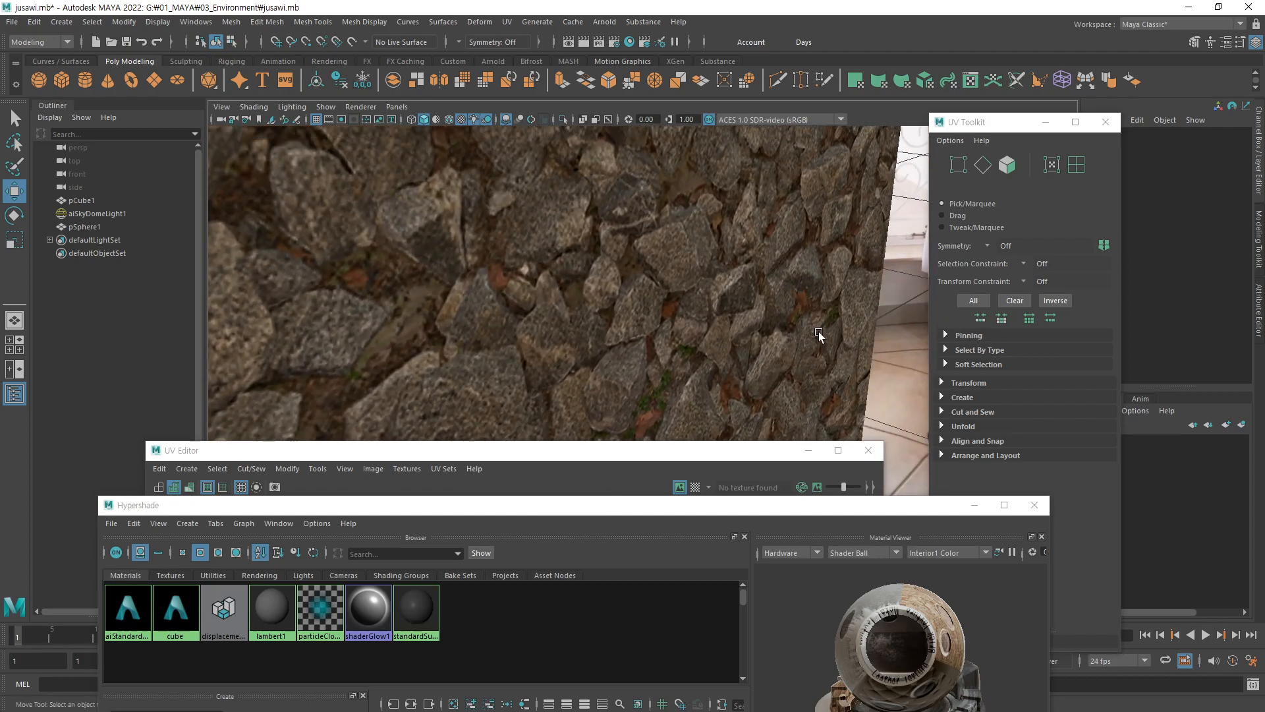
alt+right_drag(824, 322, 568, 339)
alt+drag(567, 339, 644, 288)
alt+middle_drag(644, 288, 602, 216)
alt+right_drag(654, 304, 422, 334)
- Delete the aiSkyDomeLight1 light from the scene
click(766, 231)
key(Delete)
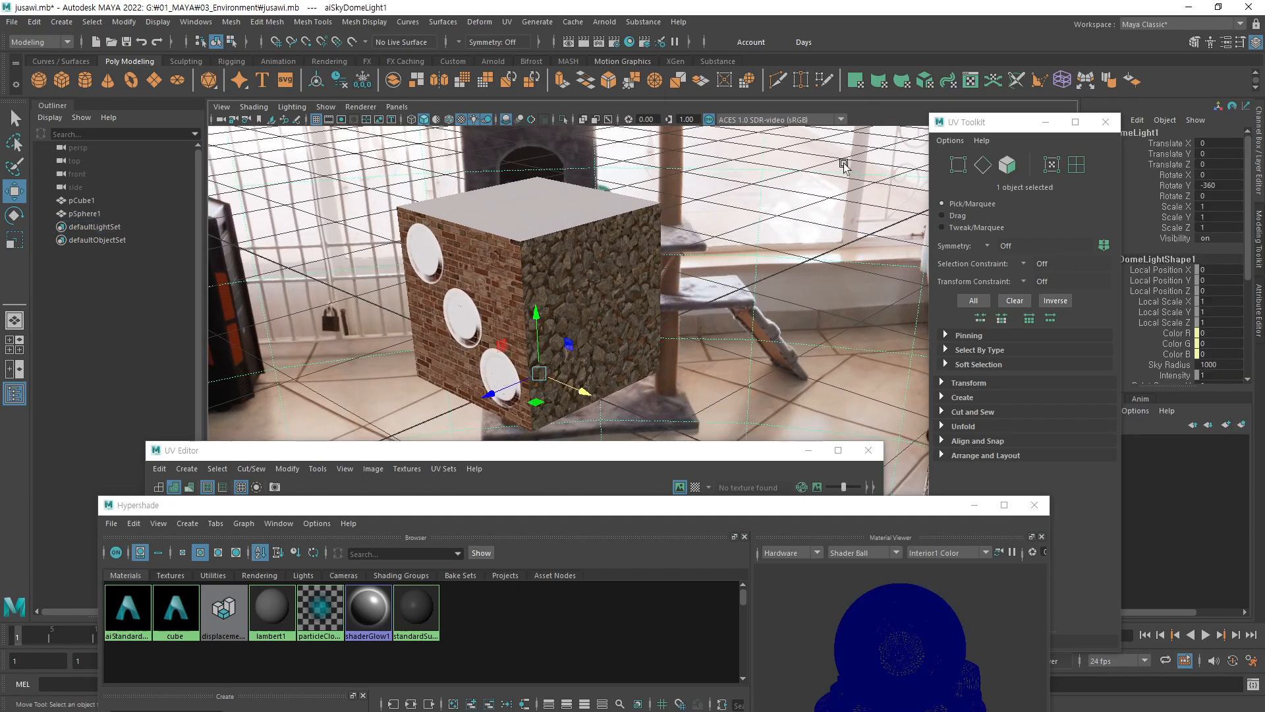
alt+right_drag(567, 326, 649, 310)
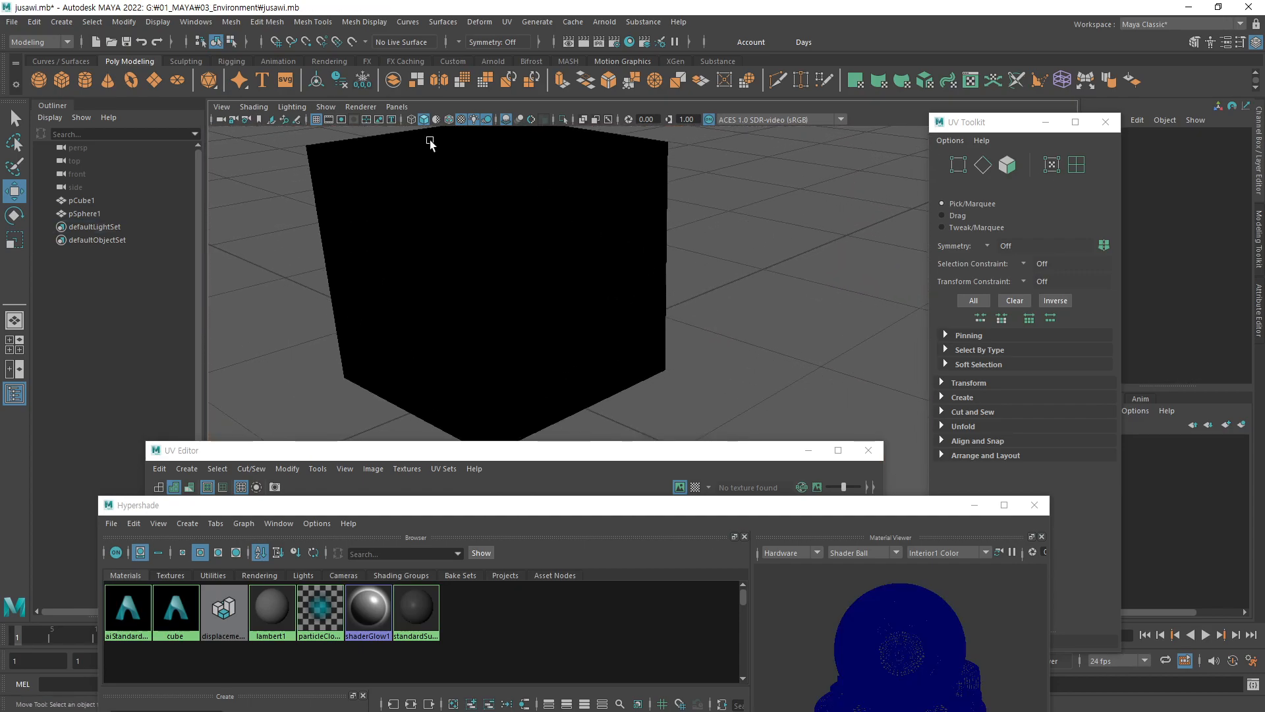
- Create a directional light in the scene to replace the deleted sky dome light
click(185, 61)
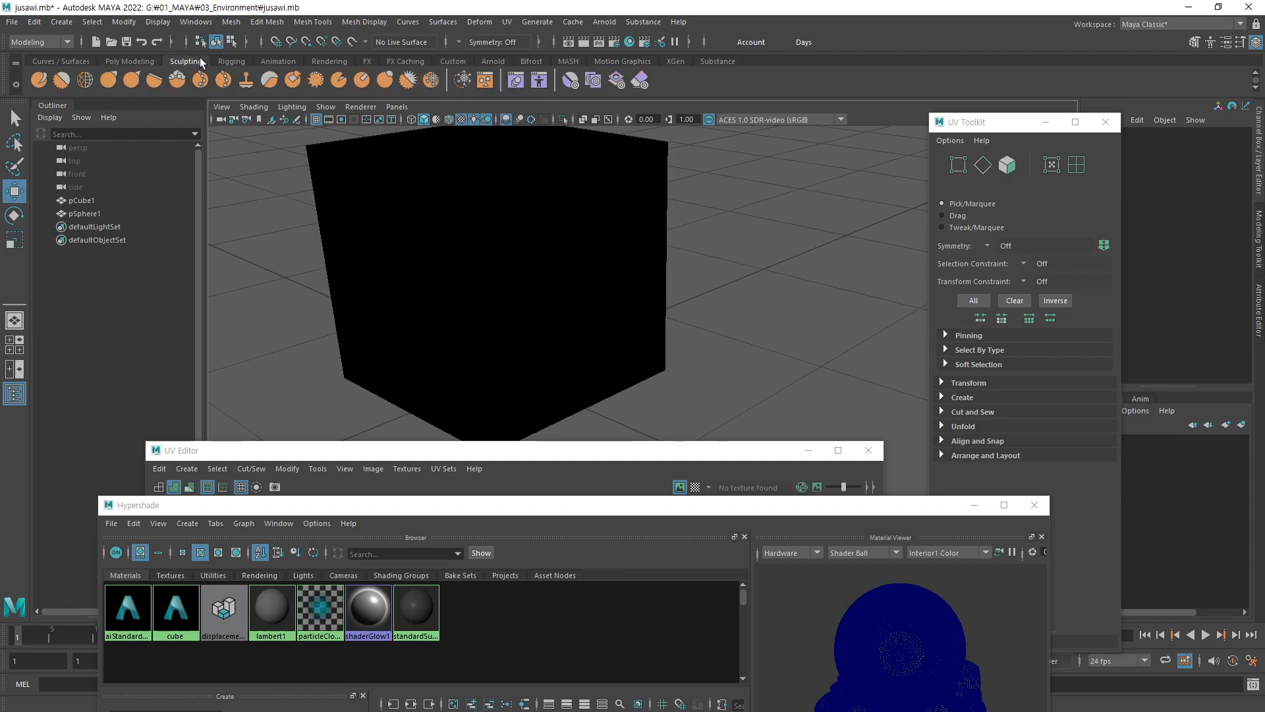
click(493, 62)
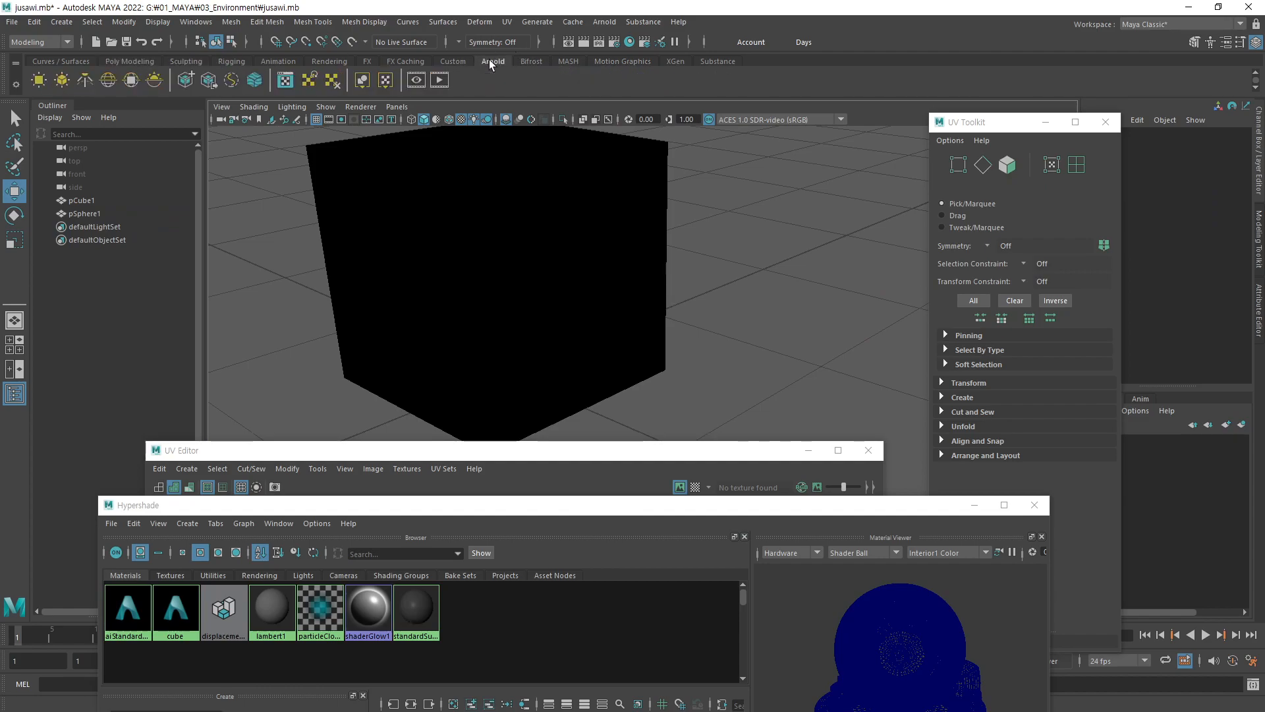
click(331, 62)
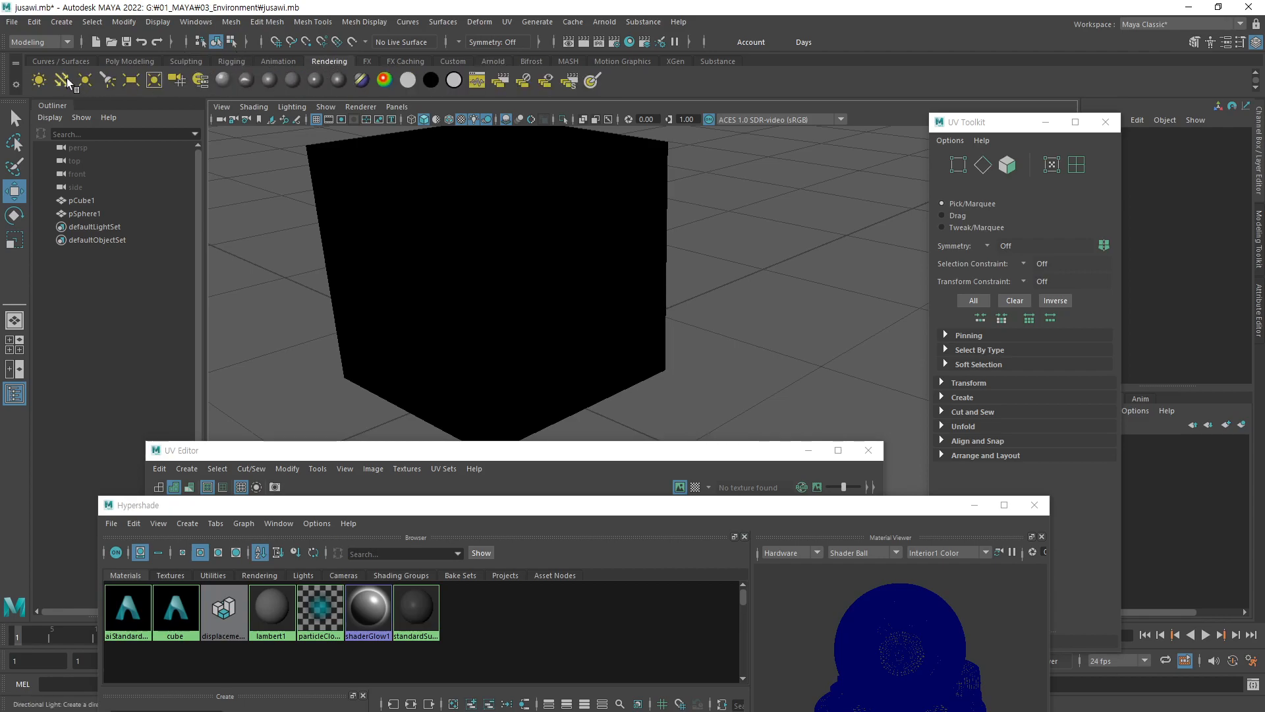
click(61, 81)
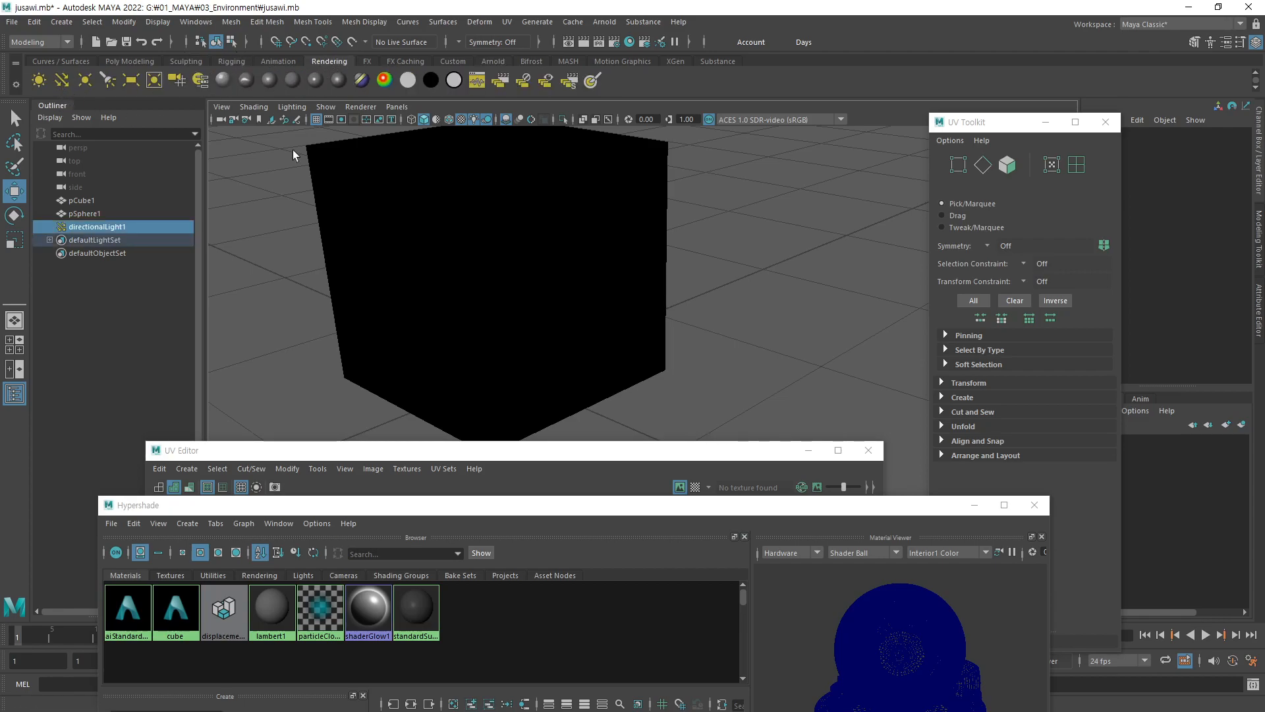
- Raise the directional light, move it beside the cube at about X 0.953, Y 0.767, and rotate it toward the rock face
alt+right_drag(717, 297, 591, 312)
alt+middle_drag(590, 313, 472, 290)
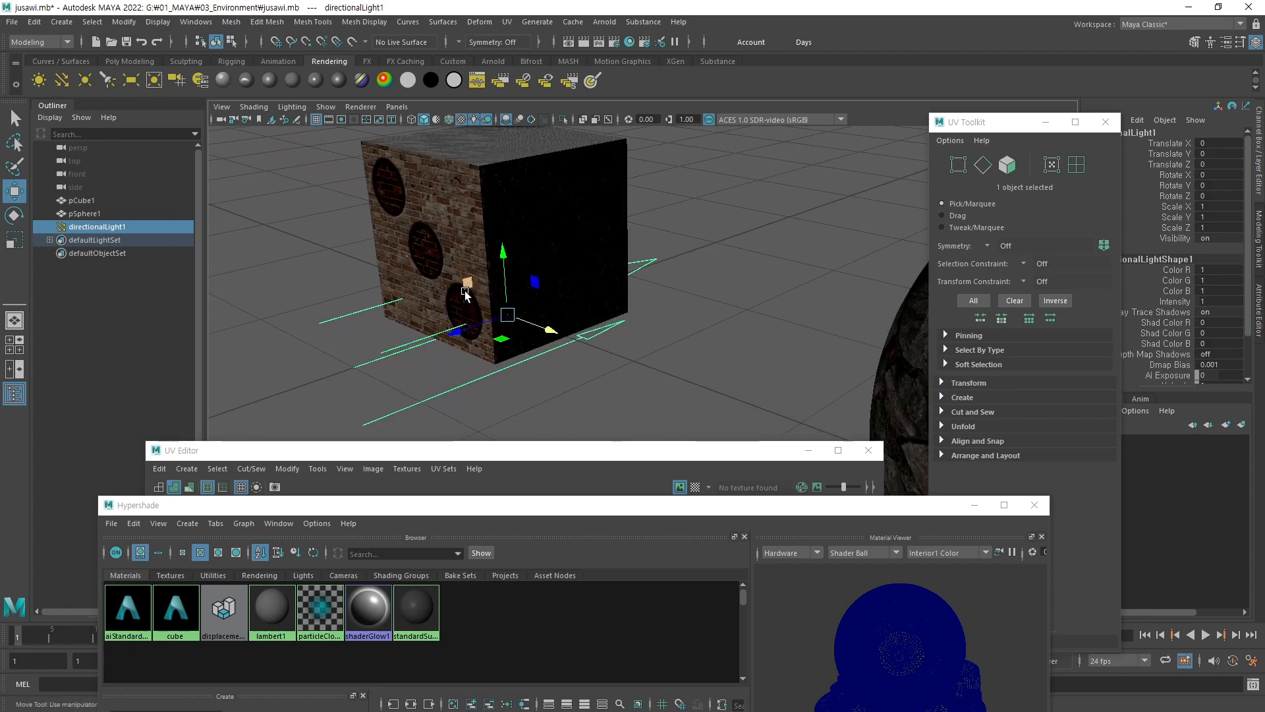
drag(515, 266, 463, 219)
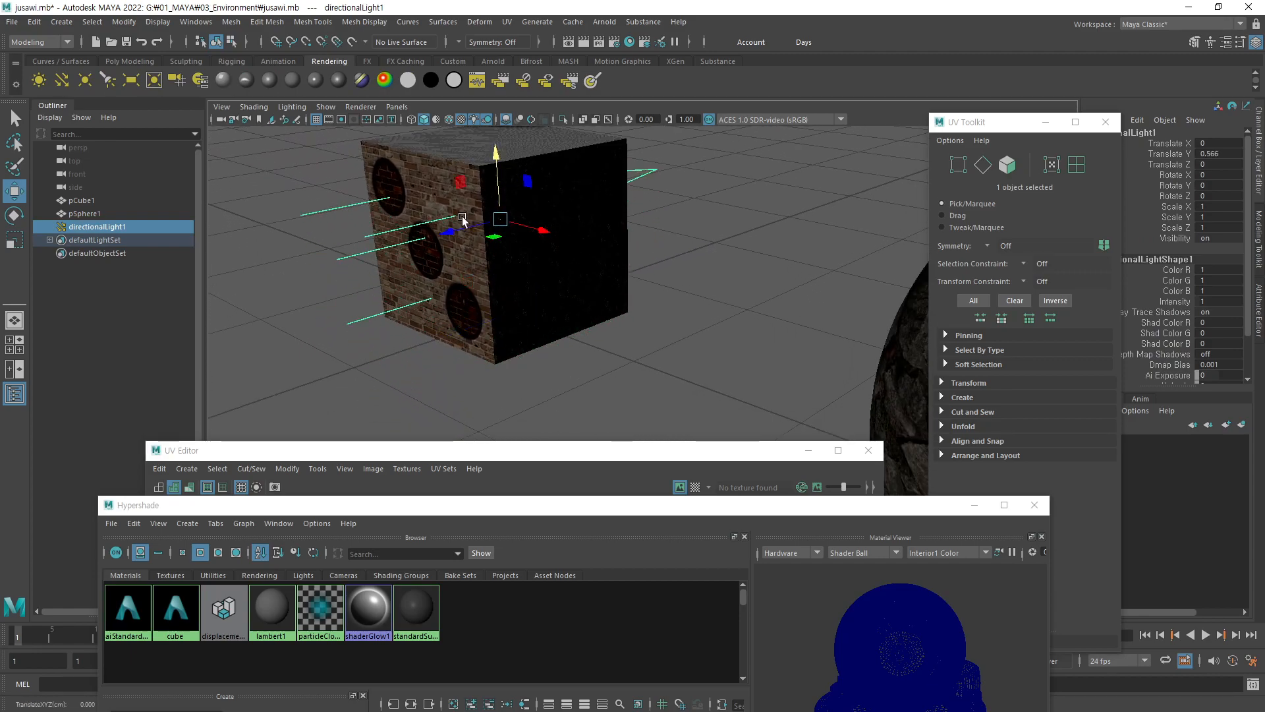
drag(538, 240, 658, 195)
key(e)
alt+middle_drag(527, 242, 530, 269)
alt+right_drag(529, 268, 715, 271)
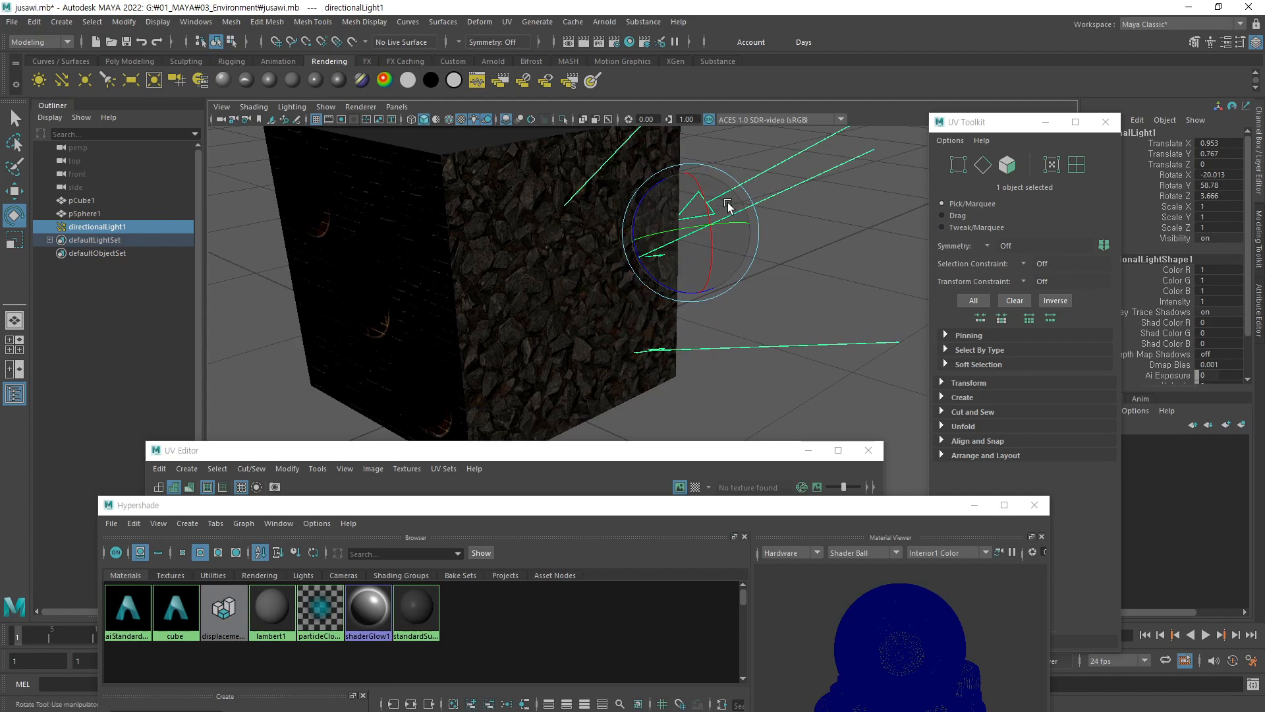
- Close the floating UV Toolkit, Hypershade and UV Editor windows and set the directional light's intensity to 5
key(ctrl+a)
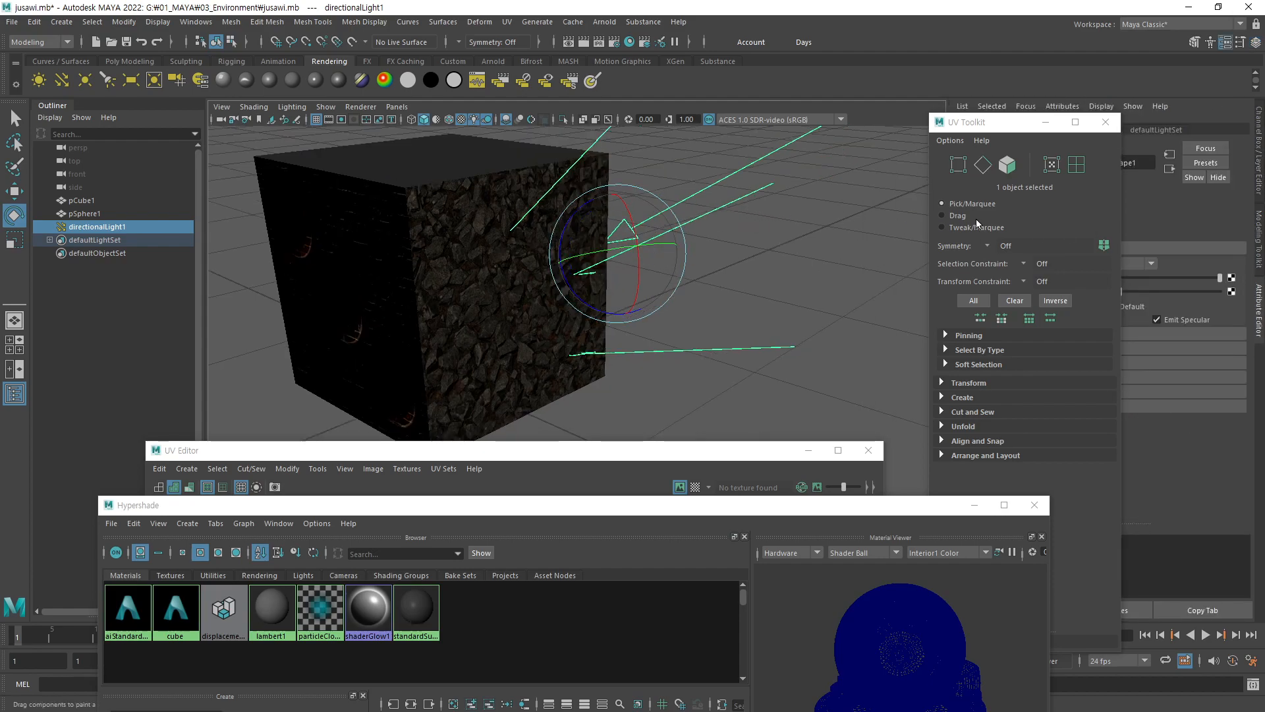
click(1106, 123)
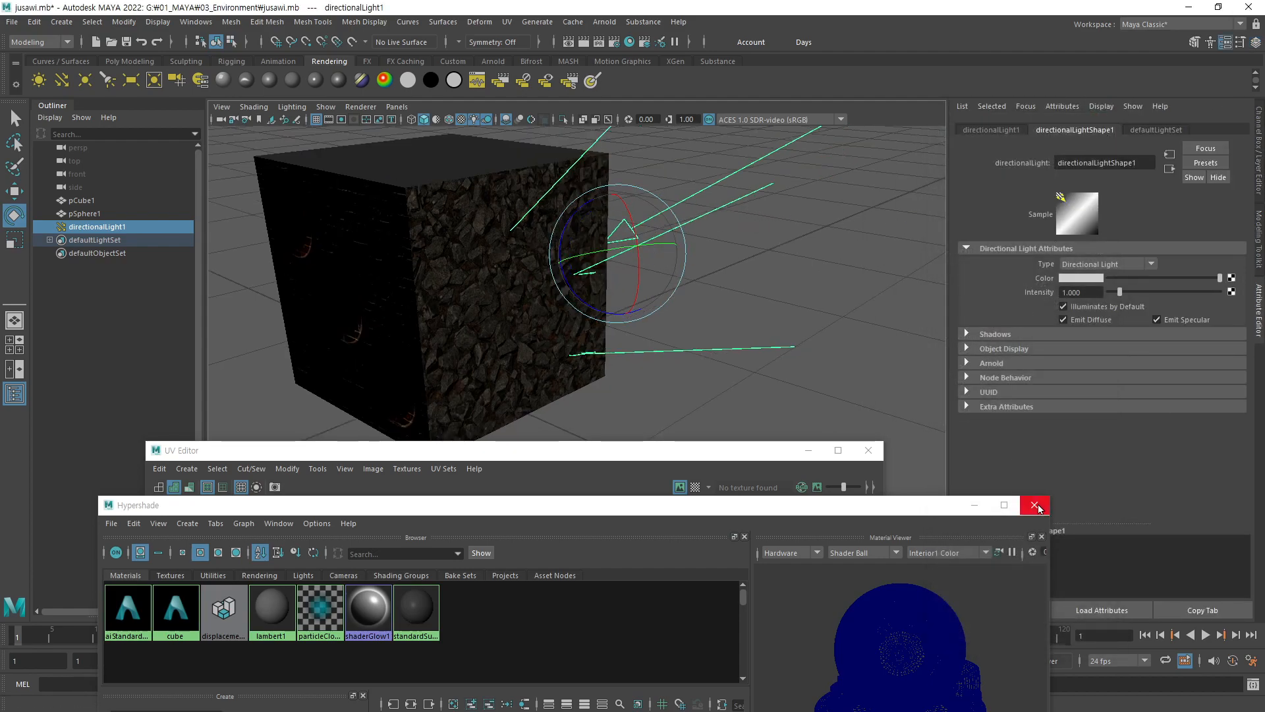
click(868, 450)
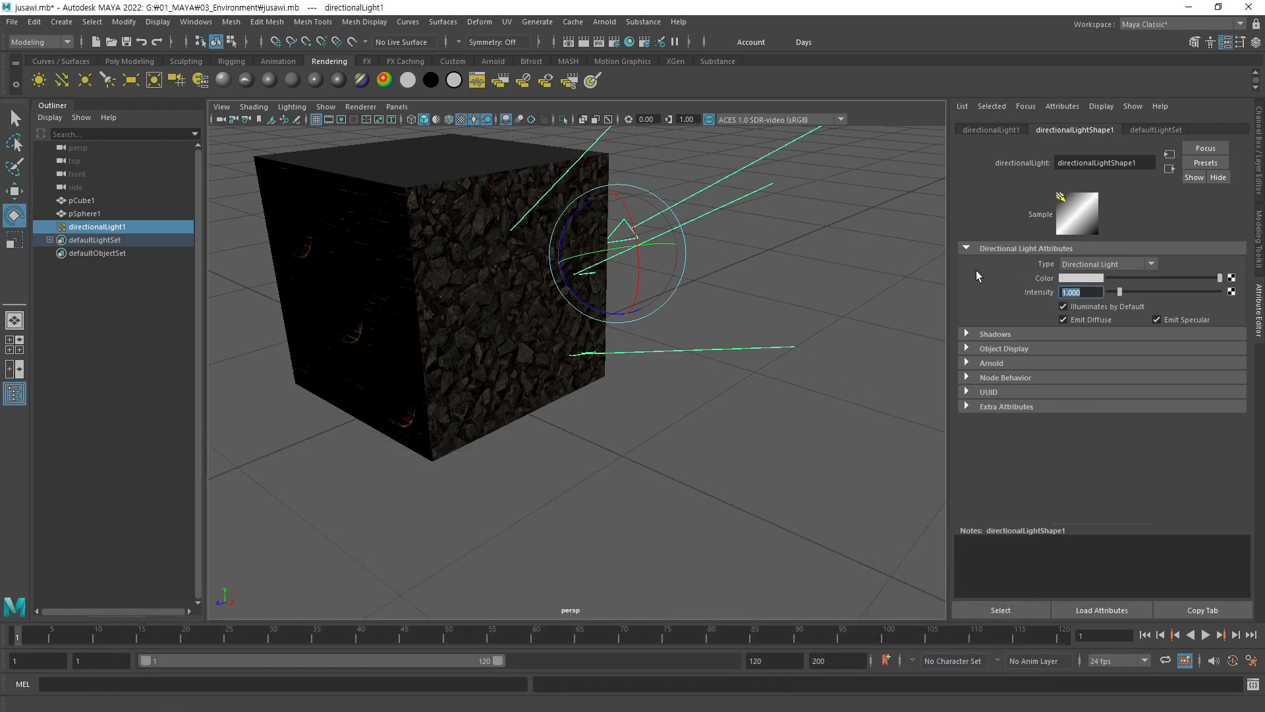
text(5)
key(Return)
- Move the directional light higher and farther from the cube, and rotate it to shine diagonally down onto the rock face
alt+drag(580, 369, 423, 466)
key(w)
middle_drag(536, 492, 687, 376)
mouse_move(686, 375)
alt+mouse_down()
mouse_move(628, 404)
mouse_move(686, 361)
mouse_move(706, 378)
alt+mouse_up()
key(e)
mouse_move(774, 238)
mouse_down()
mouse_move(770, 226)
mouse_move(756, 257)
mouse_move(777, 217)
mouse_move(772, 240)
mouse_up()
- Rotate the directional light further to check how the rock face's relief responds when viewed up close
alt+right_drag(777, 322, 531, 368)
alt+middle_drag(730, 428, 690, 307)
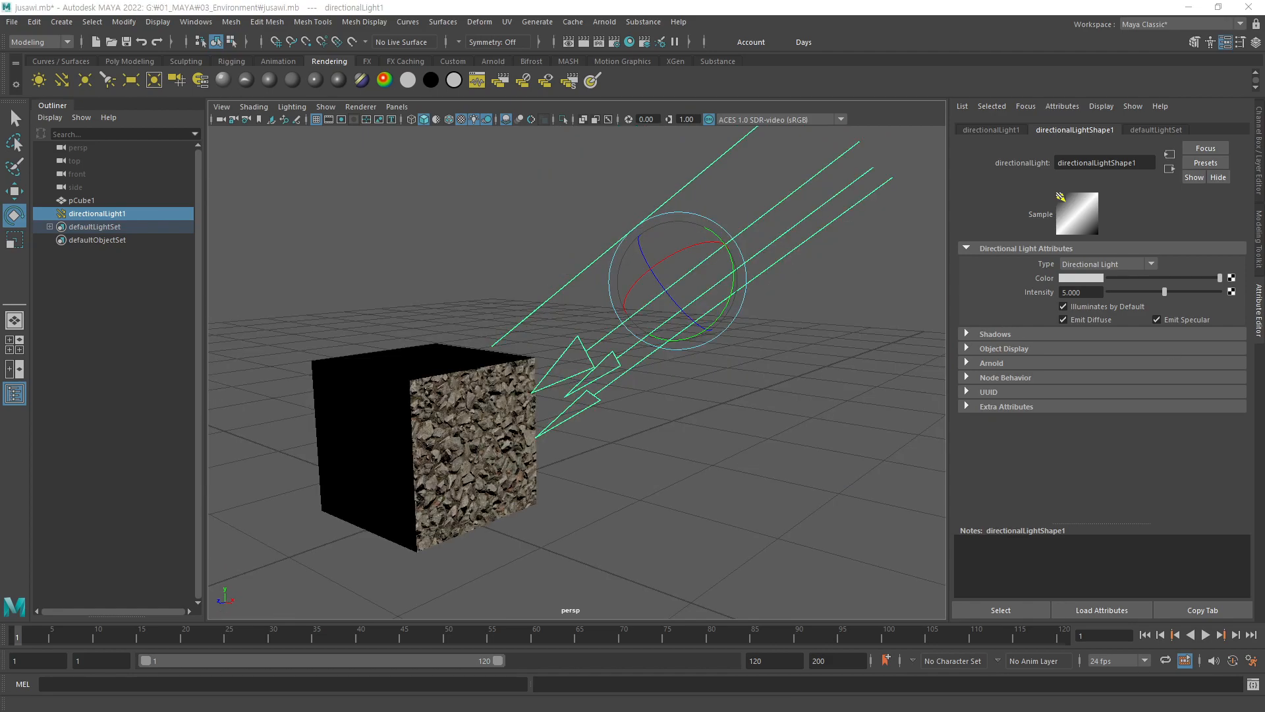
alt+right_drag(466, 355, 690, 347)
alt+drag(727, 343, 744, 282)
mouse_move(813, 195)
mouse_down()
mouse_move(781, 238)
mouse_move(768, 224)
mouse_move(813, 176)
mouse_move(802, 160)
mouse_move(797, 189)
mouse_move(809, 192)
mouse_move(794, 178)
mouse_move(785, 215)
mouse_move(804, 208)
mouse_move(799, 188)
mouse_move(791, 215)
mouse_move(823, 204)
mouse_up()
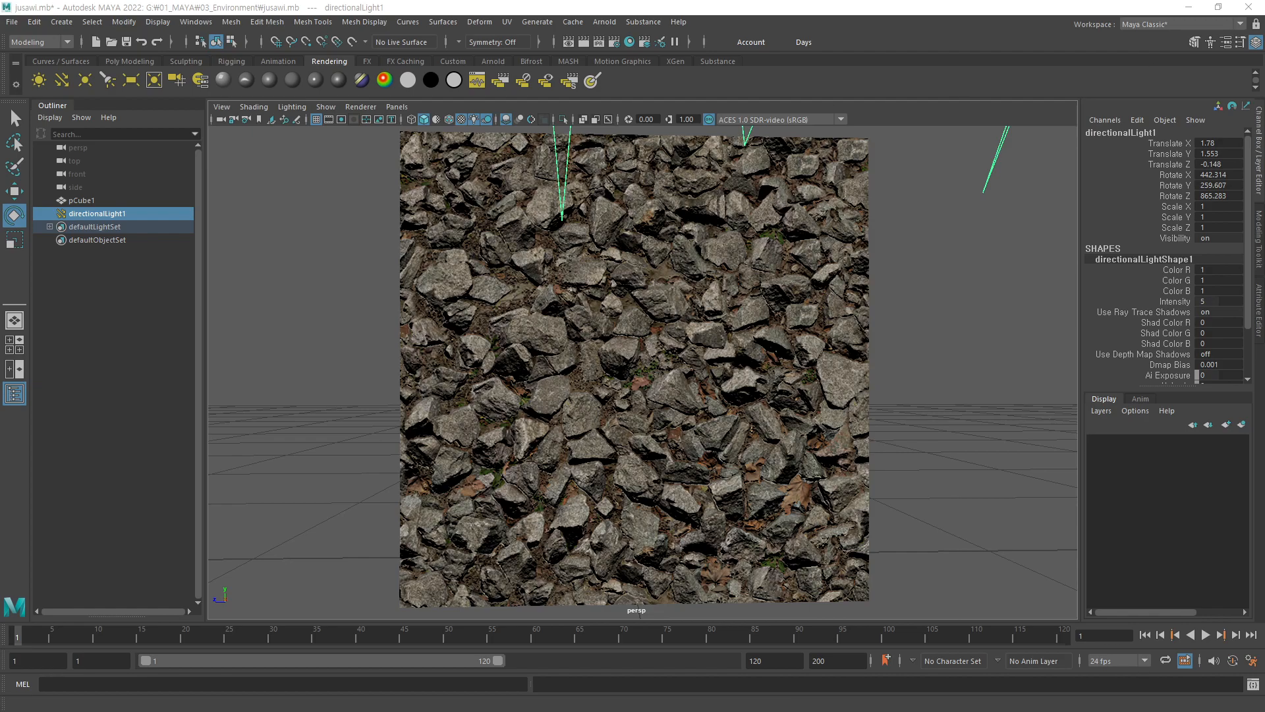
- Switch to Photoshop, hide the Normal group in TestMat.psd and select the gray_rocks_diff_4k layer
key(alt+Tab)
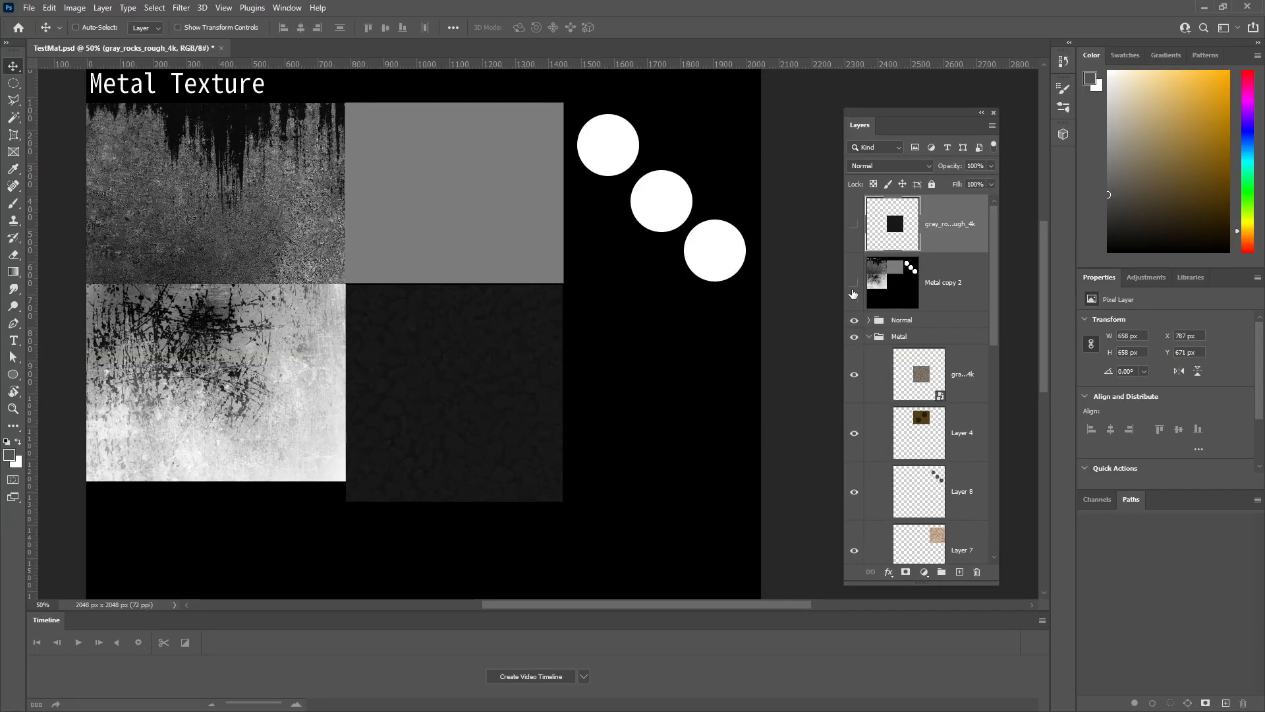
click(855, 320)
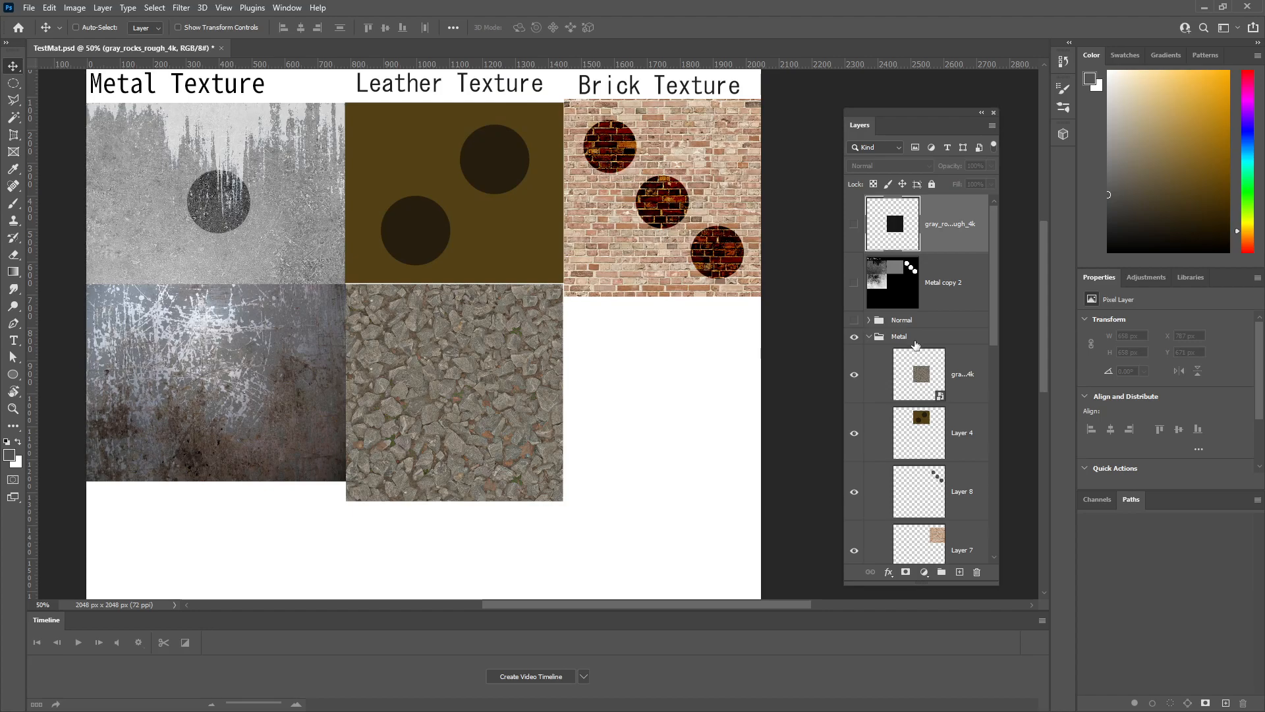
click(961, 377)
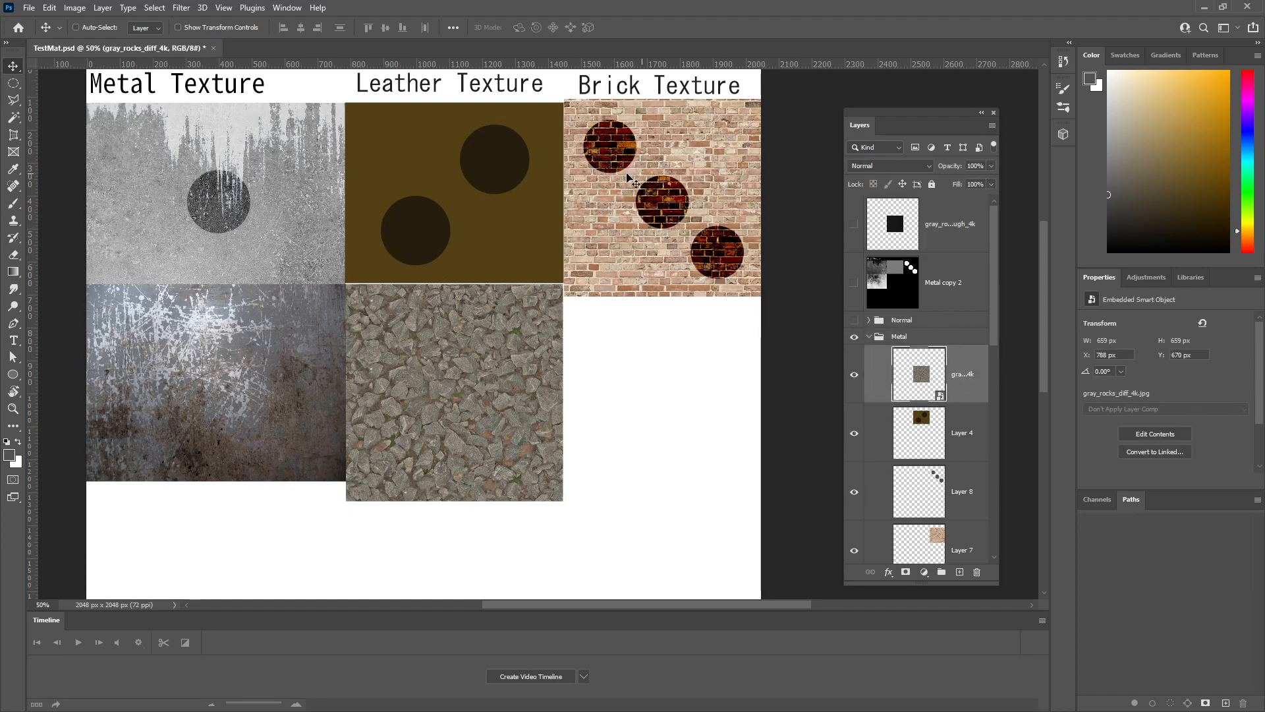
- Activate the Pen tool at 100% zoom and try placing an anchor point on the blank area beside the rock texture
click(15, 324)
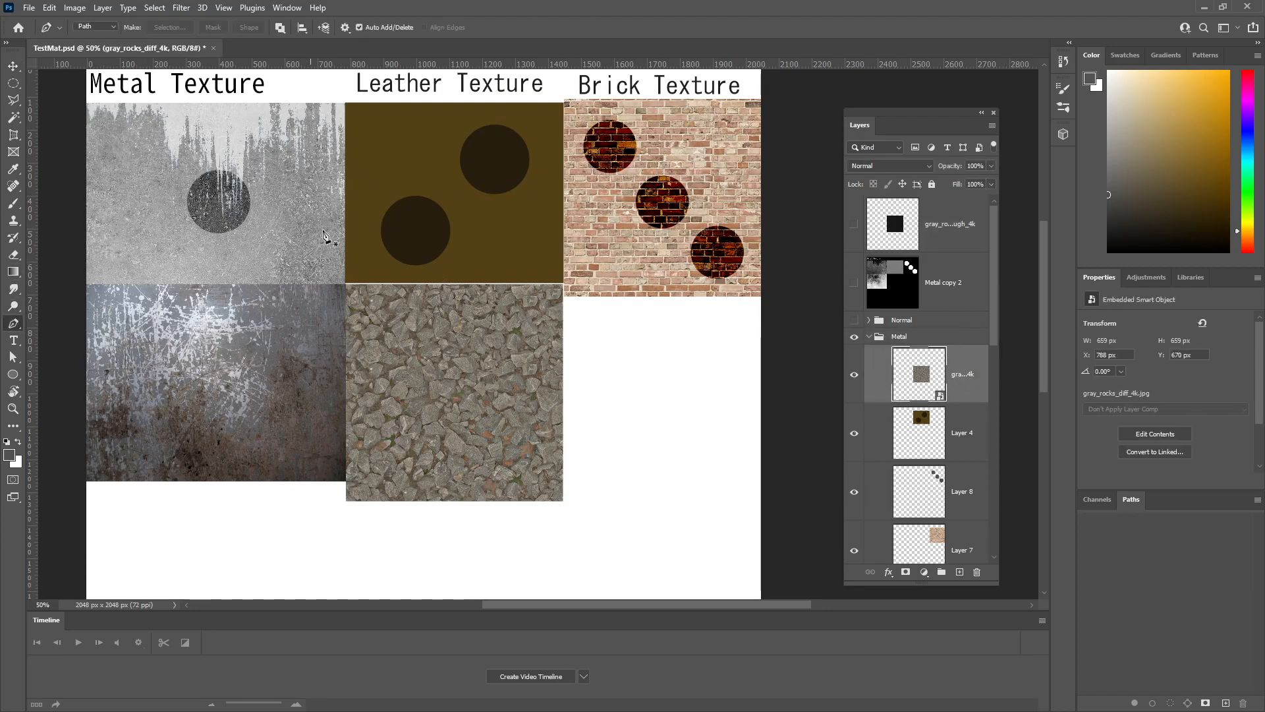
key(z)
click(461, 447)
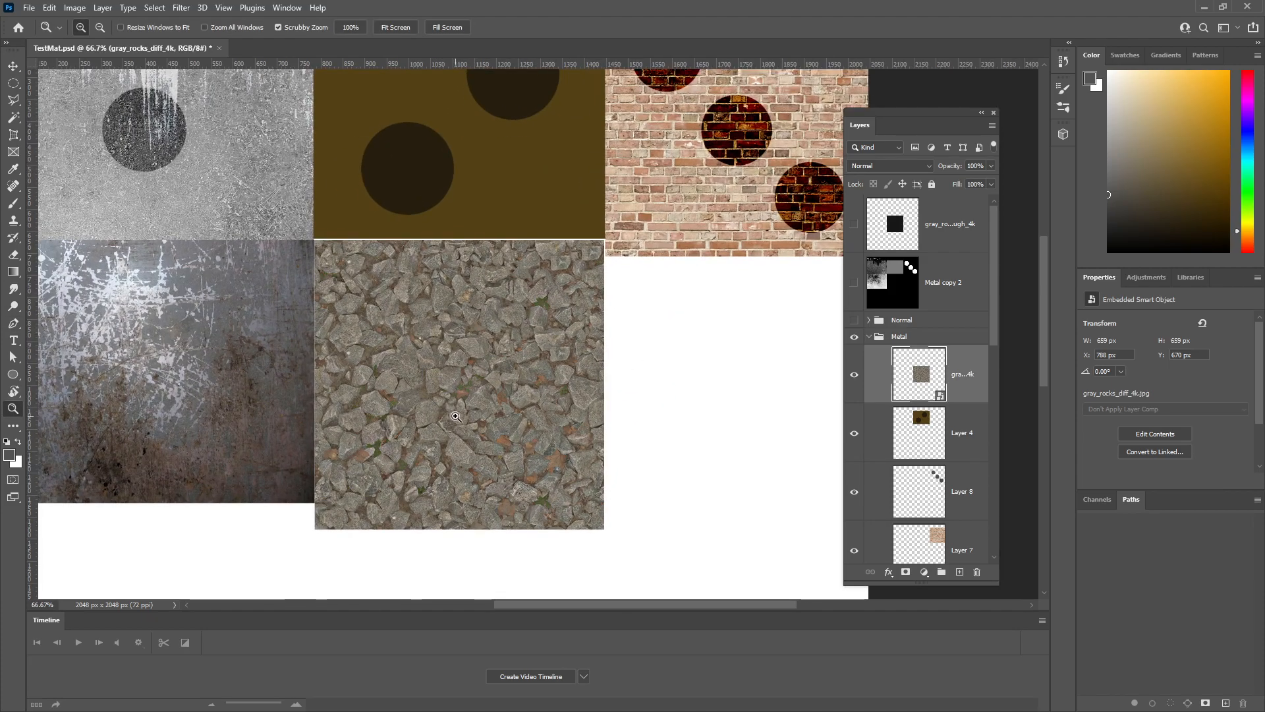
drag(571, 455, 690, 424)
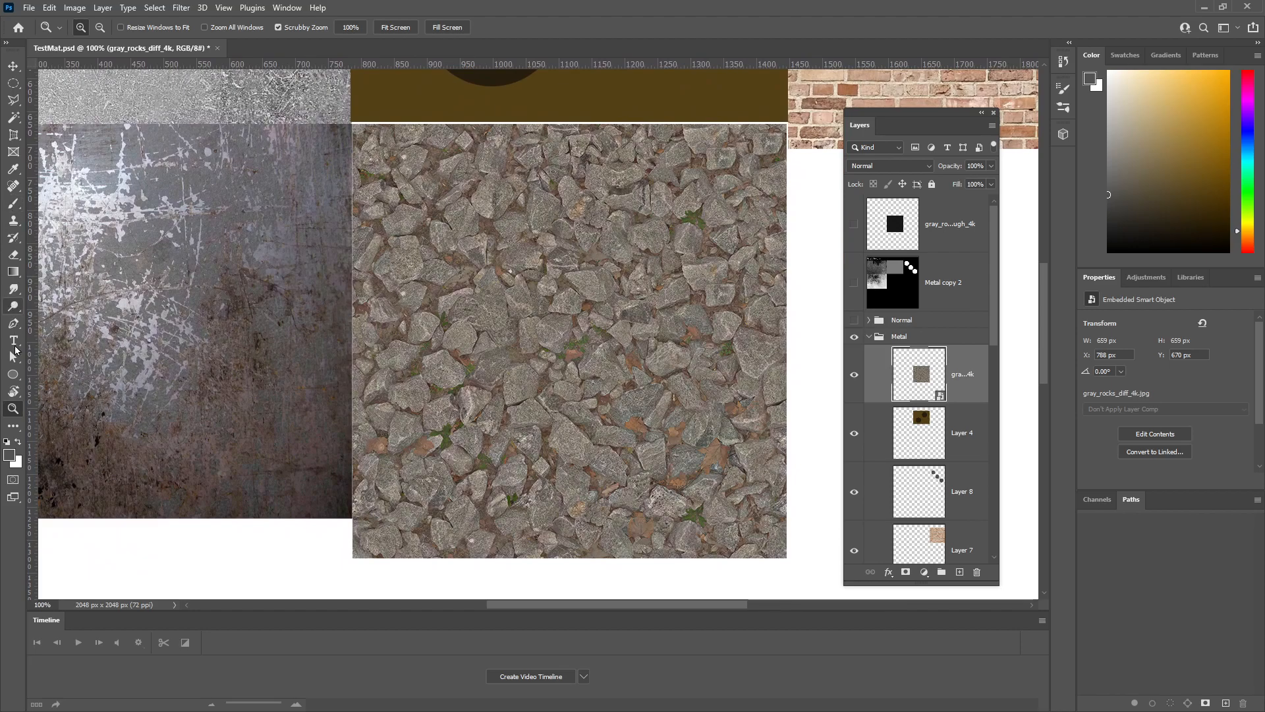
key(p)
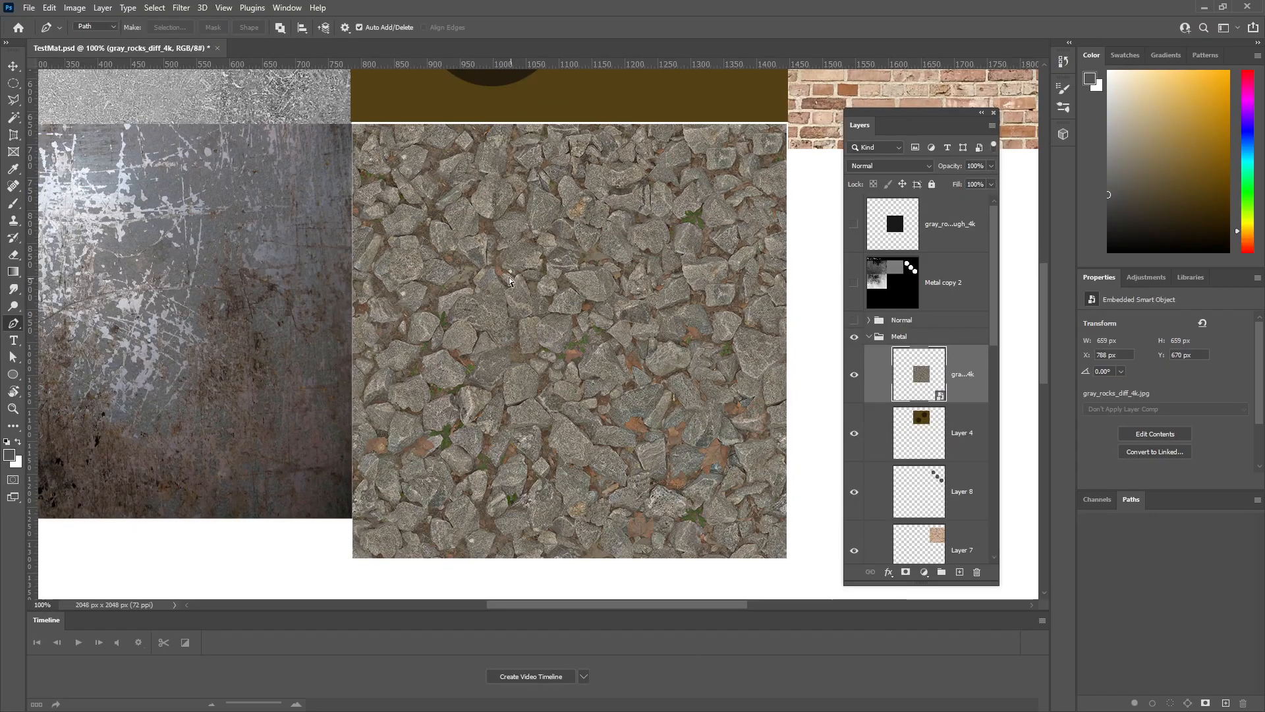
drag(659, 407, 241, 374)
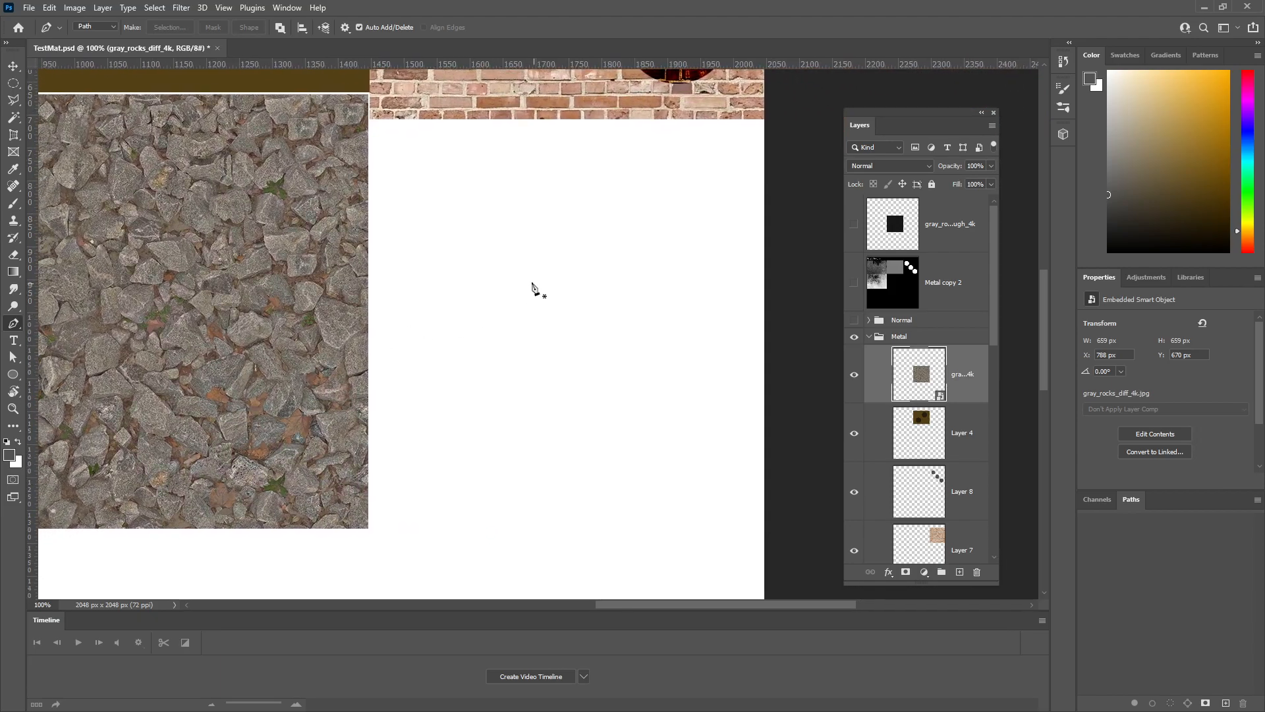
click(468, 209)
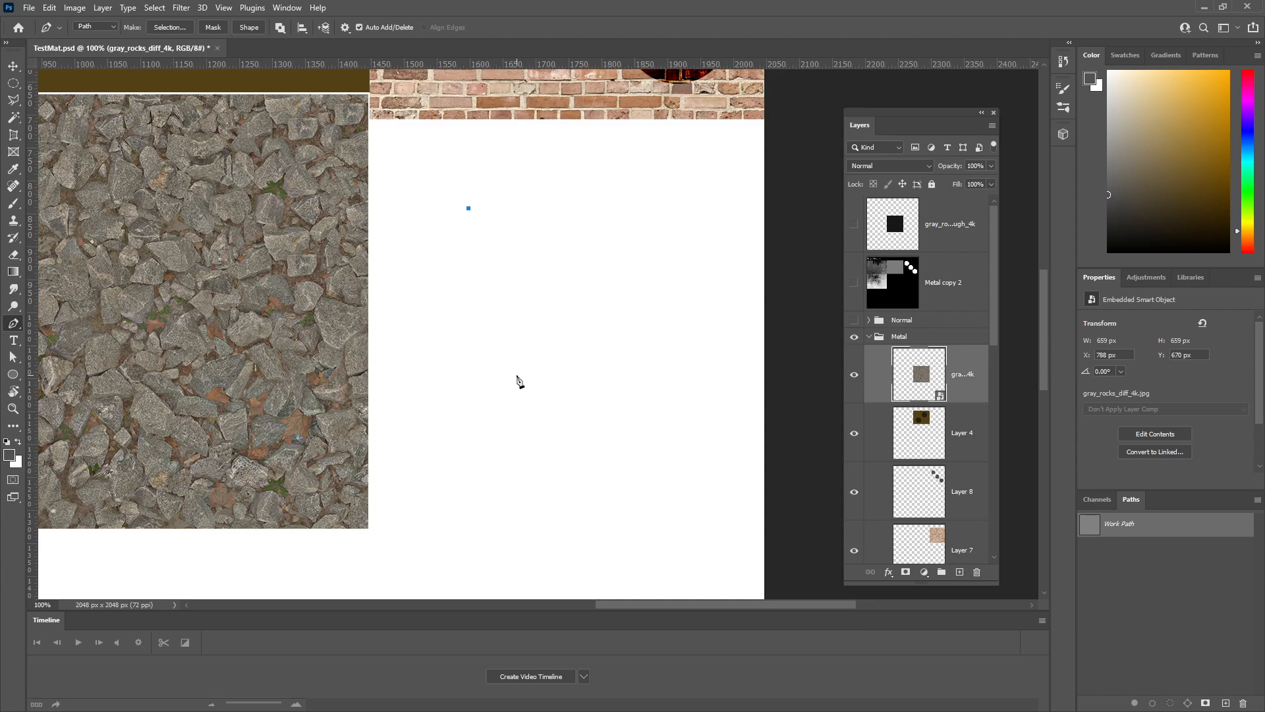
key(ctrl+z)
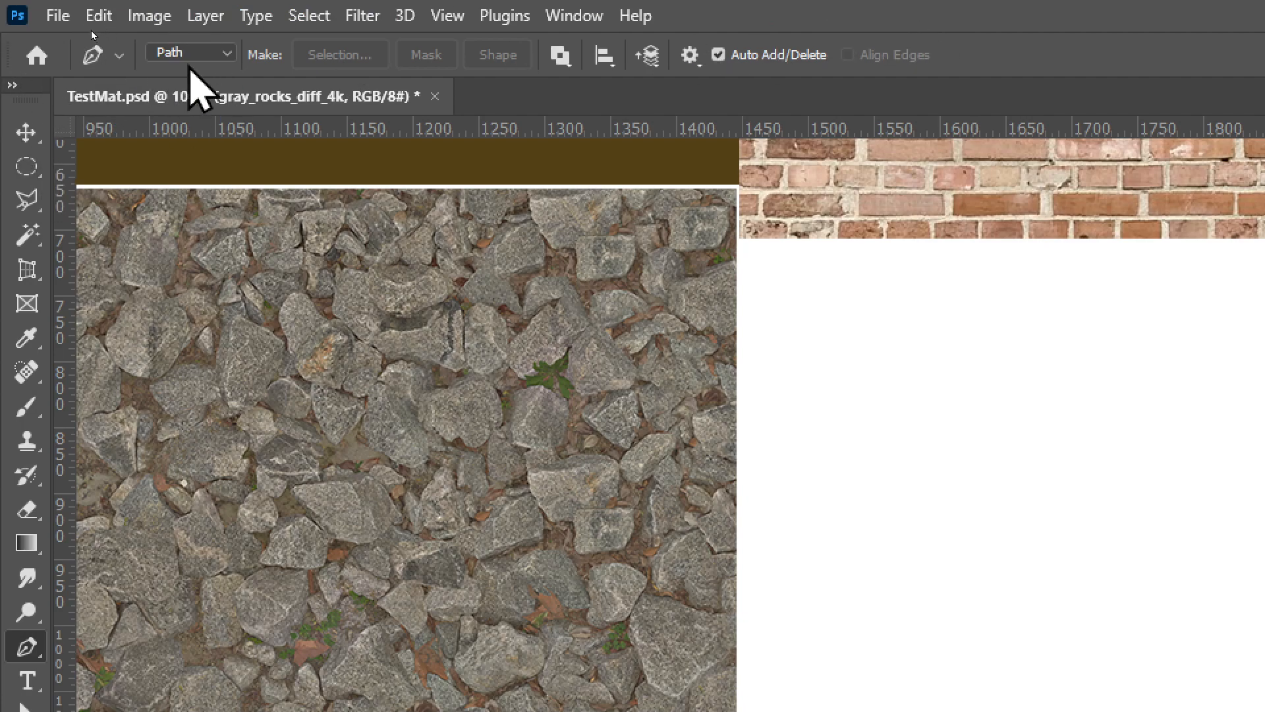
- Switch the Pen tool's mode to Shape and back to Path
click(189, 54)
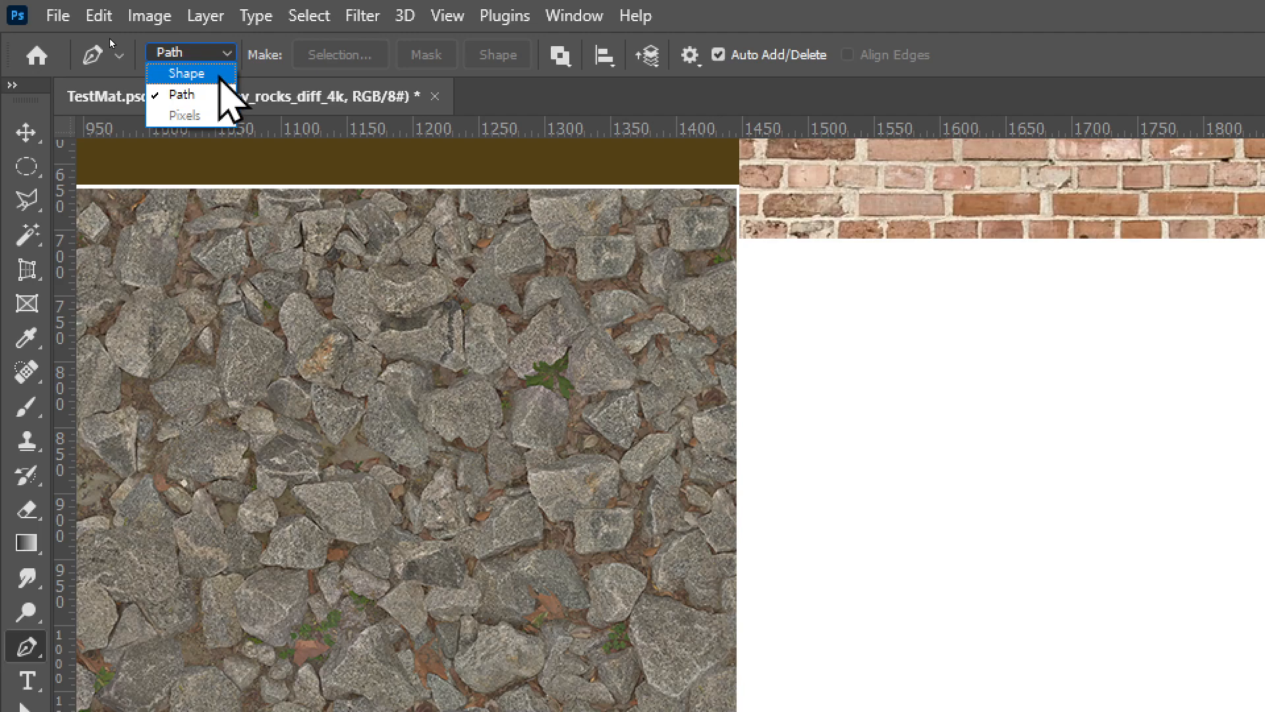
click(214, 73)
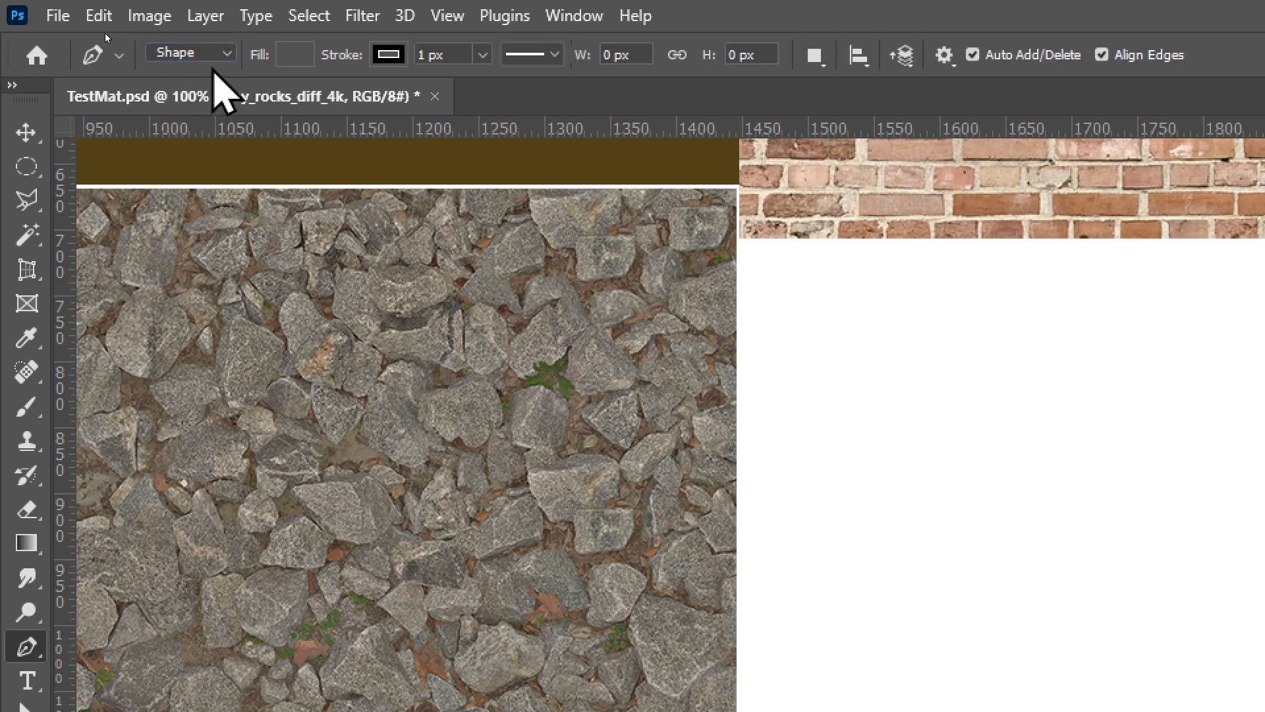
click(201, 55)
click(201, 93)
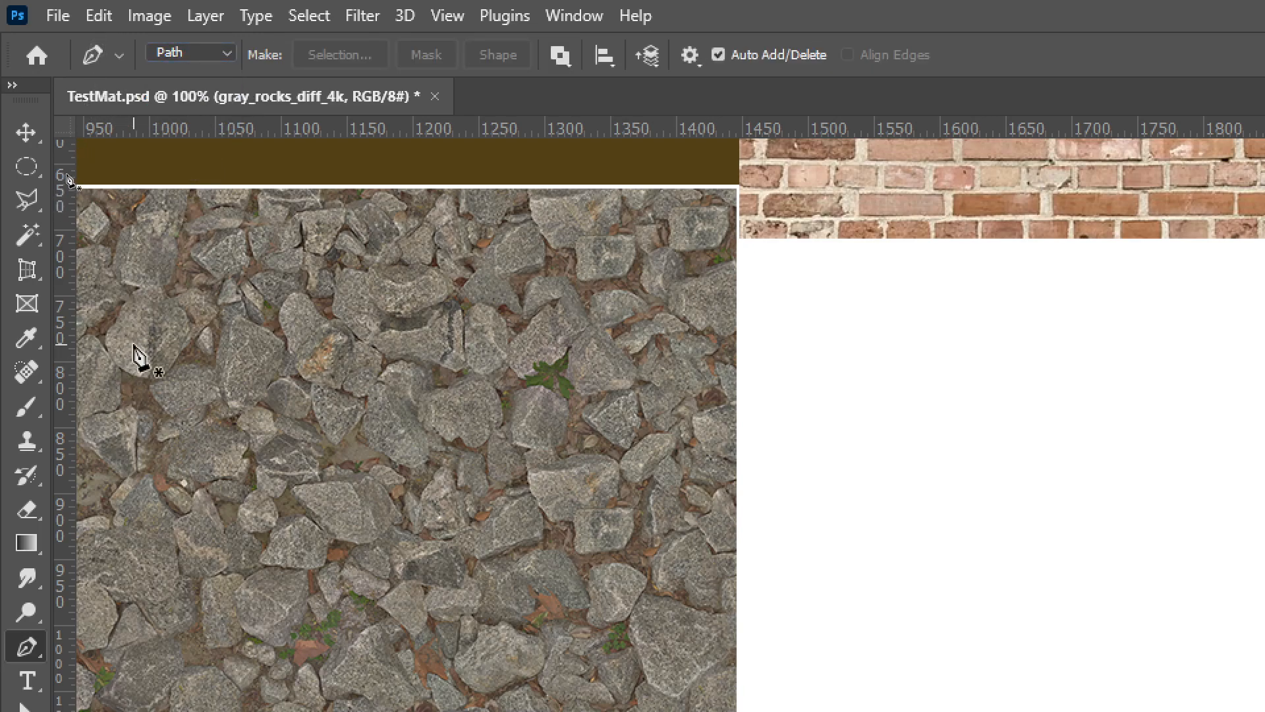
click(224, 55)
click(232, 58)
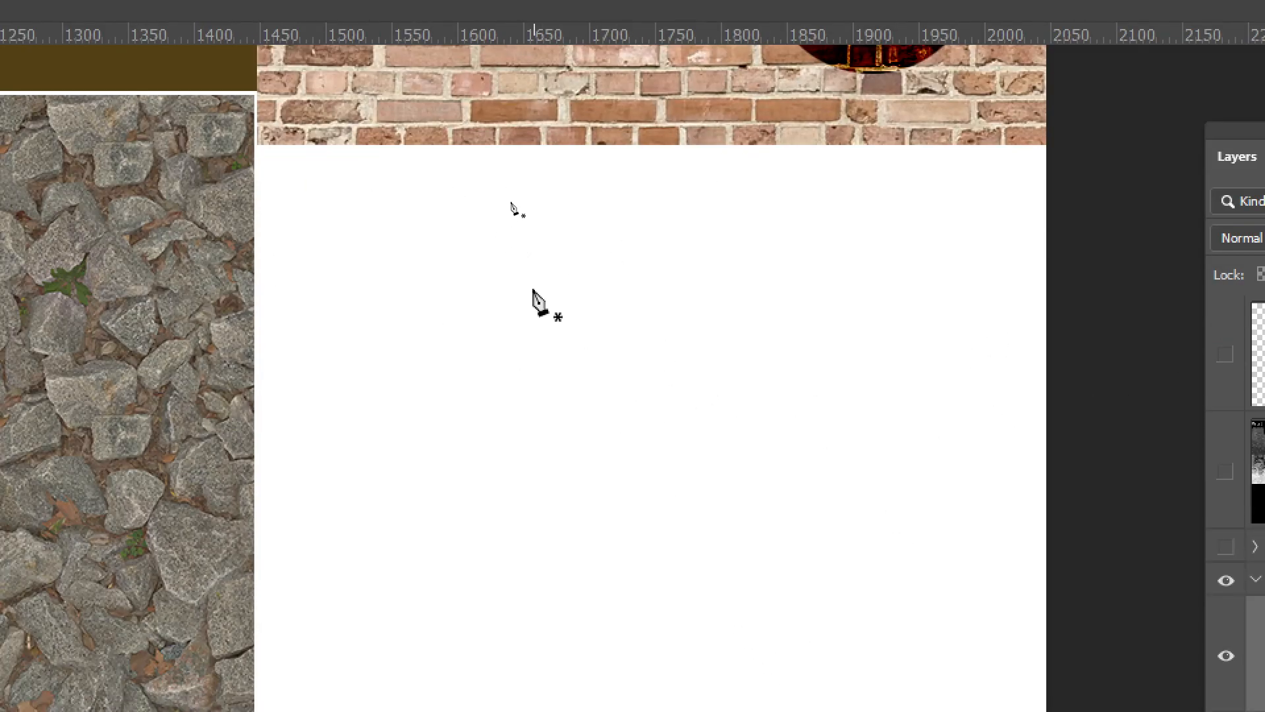
- Draw an open path on the blank white area with one straight segment, two curves meeting at a corner, and a final curve
click(444, 261)
click(907, 273)
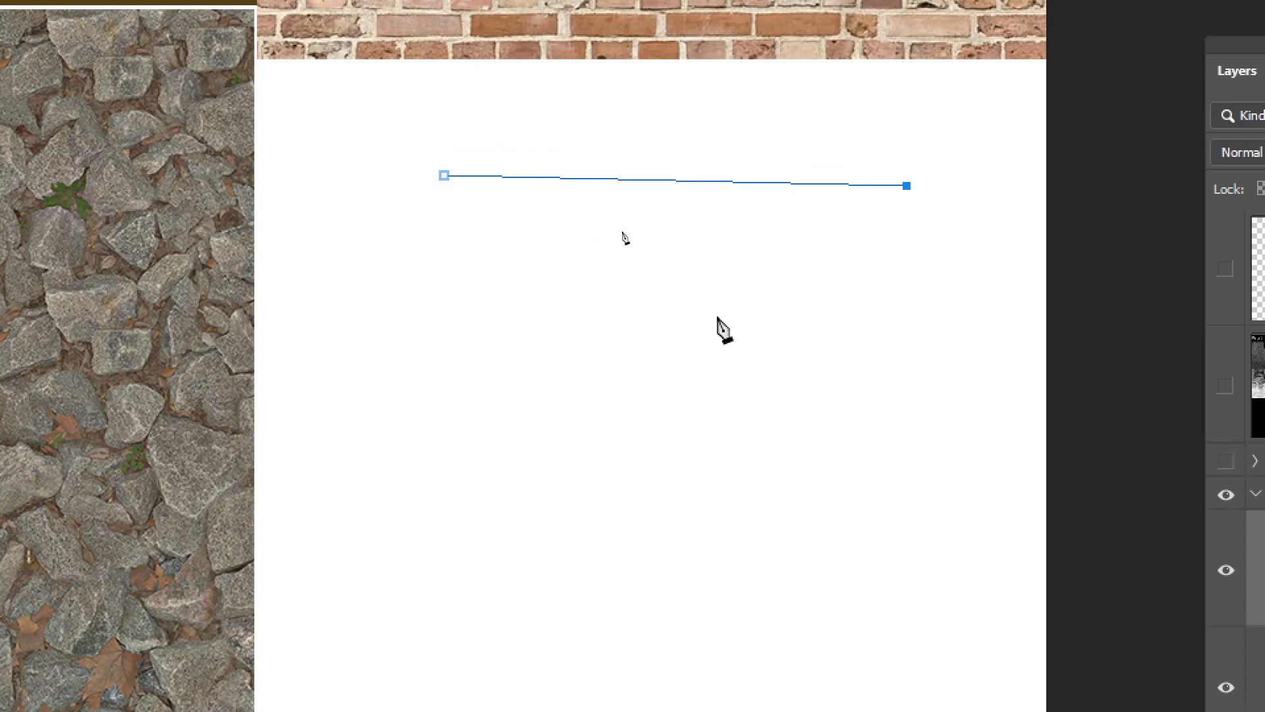
drag(661, 312, 434, 302)
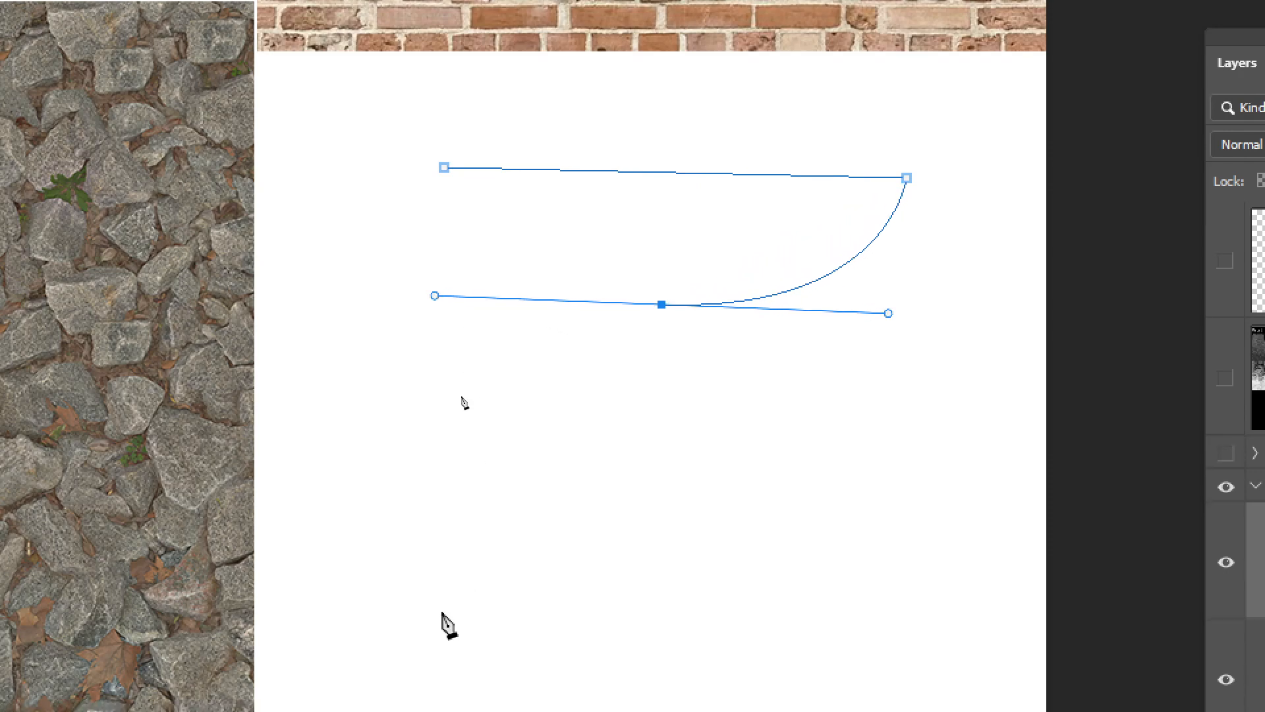
click(346, 104)
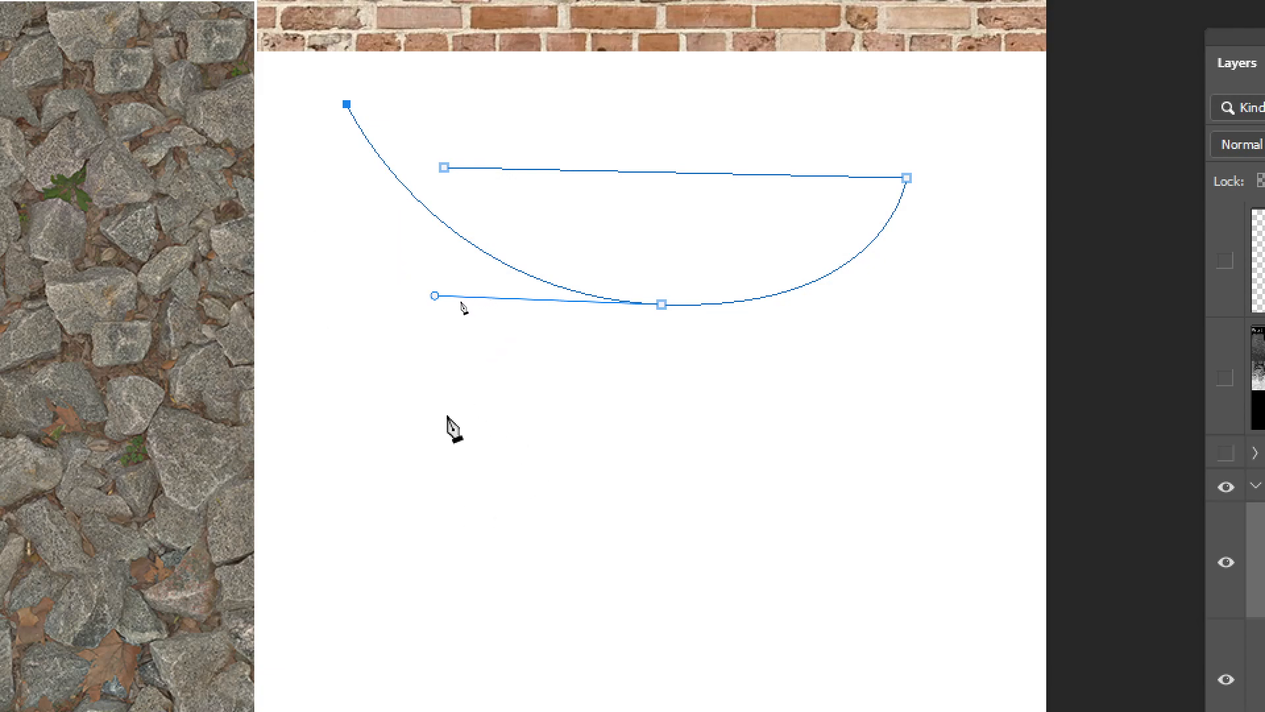
drag(453, 415, 653, 553)
- Remove the outgoing direction handle from the path's last anchor point, keeping its incoming handle
key(ctrl)
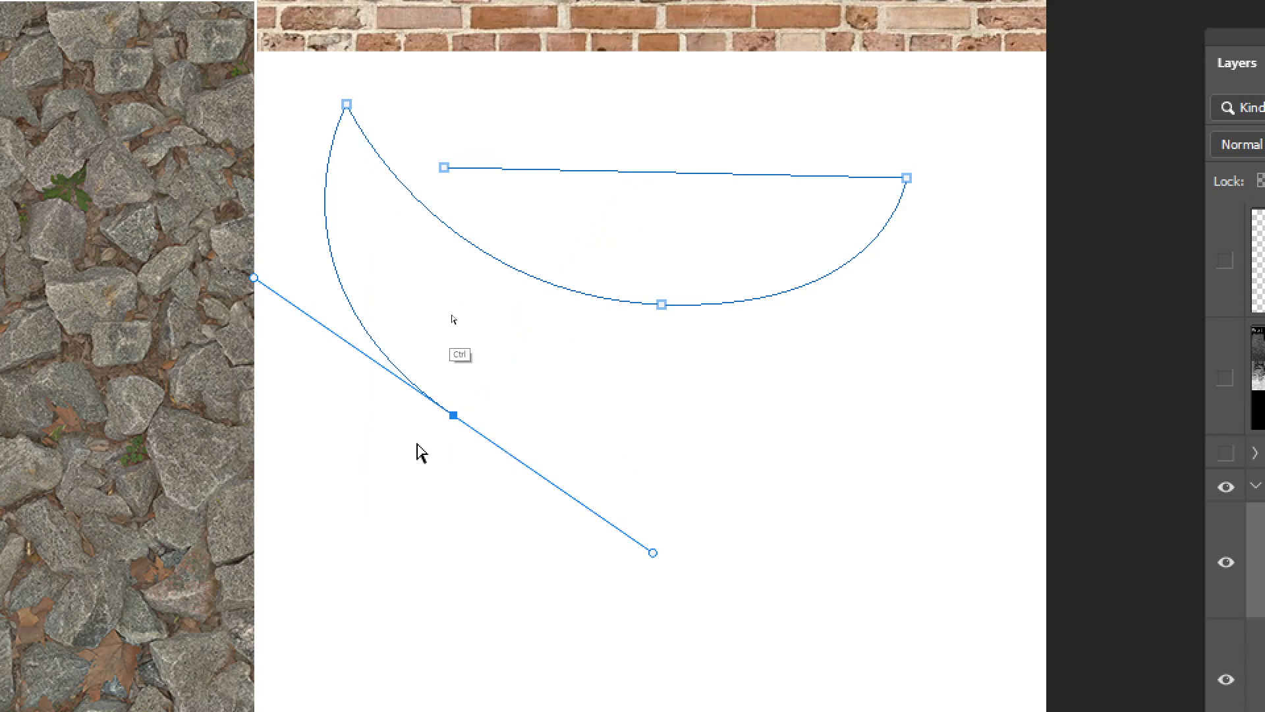
key(alt)
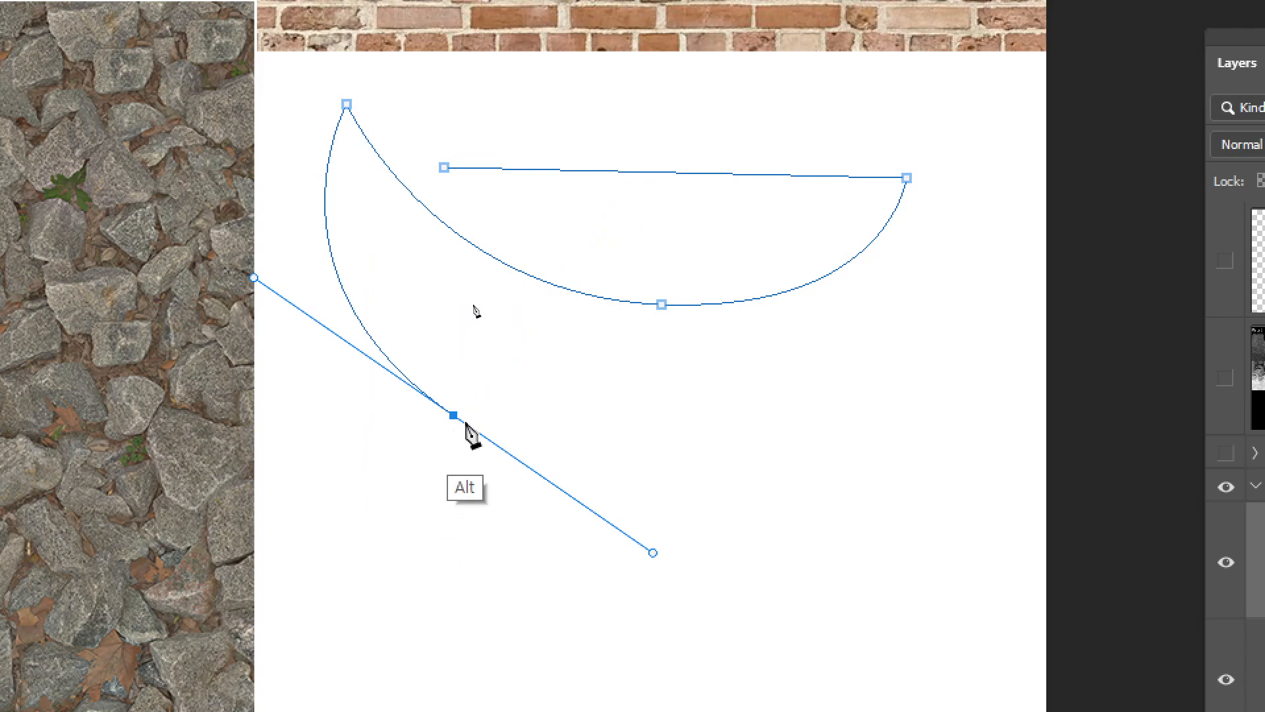
alt+click(454, 415)
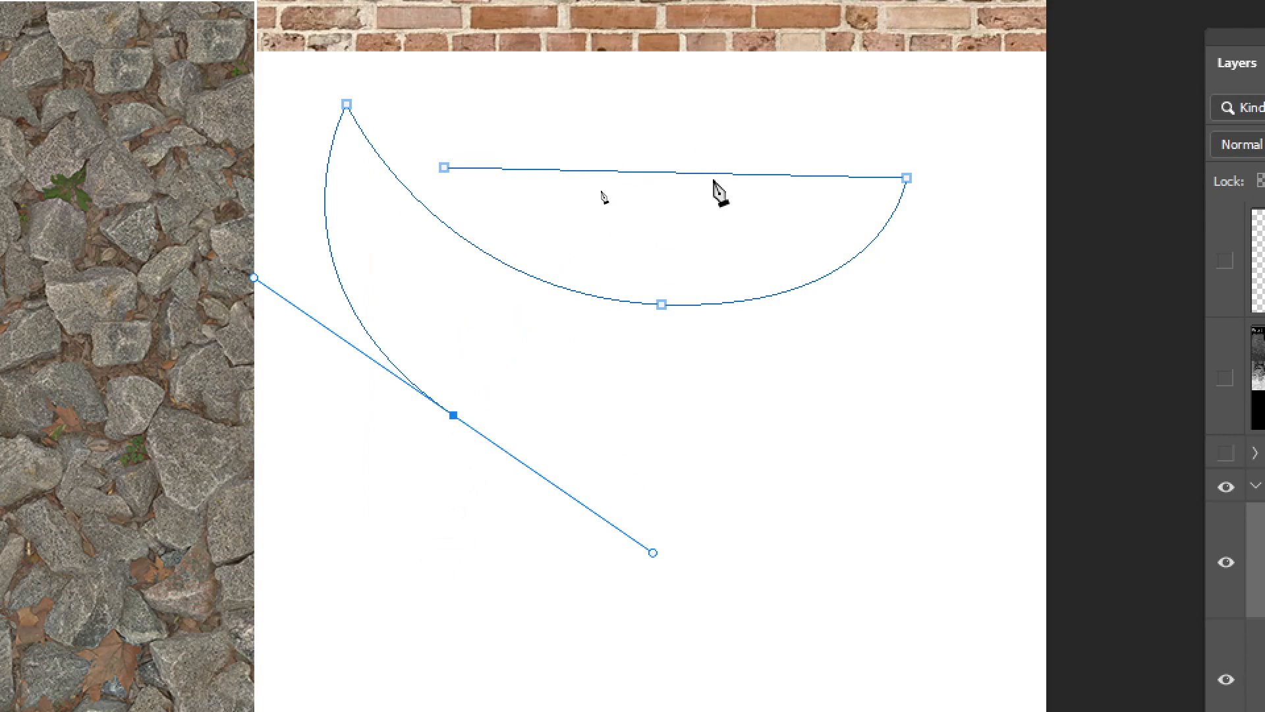
alt+click(453, 415)
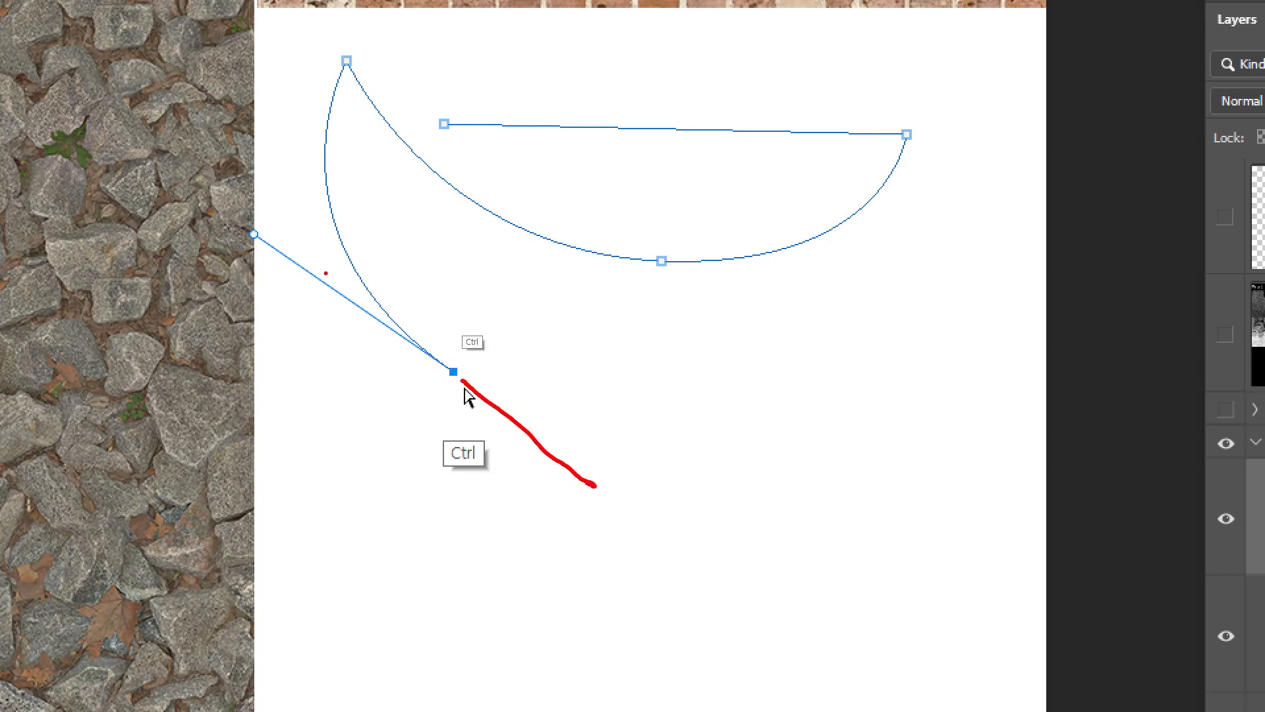
drag(538, 474, 528, 496)
drag(512, 451, 608, 493)
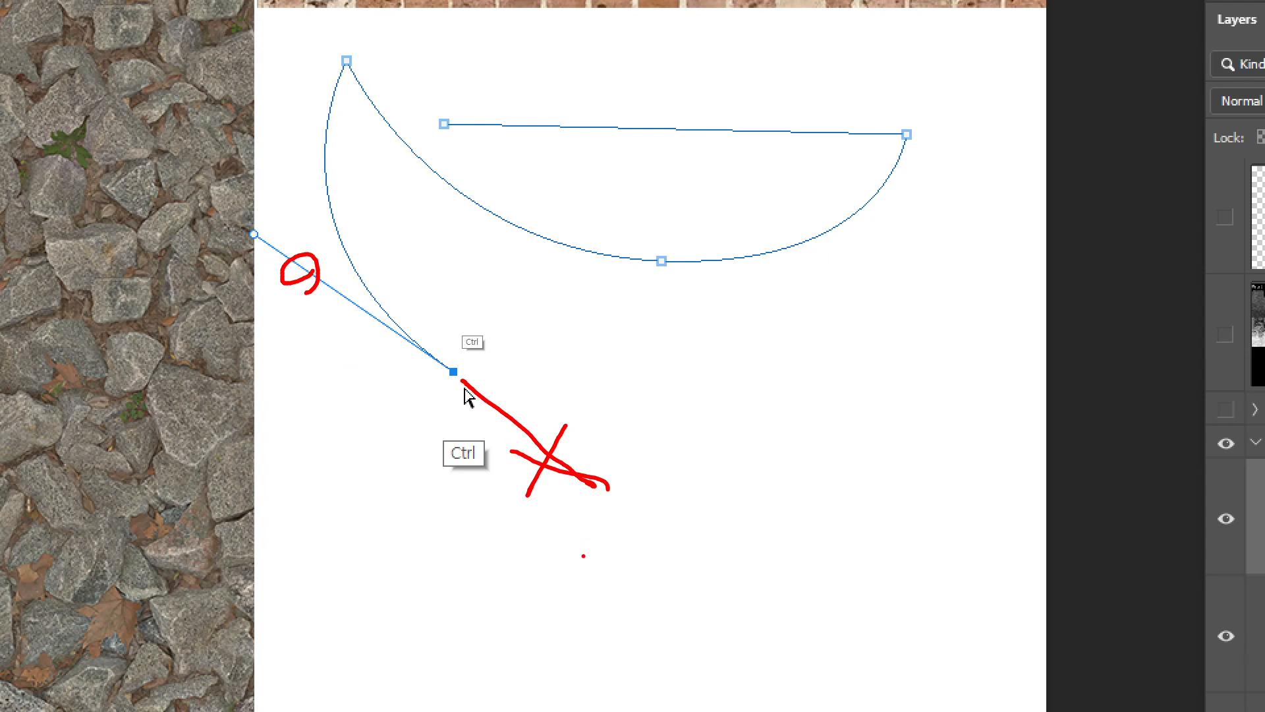
key(Escape)
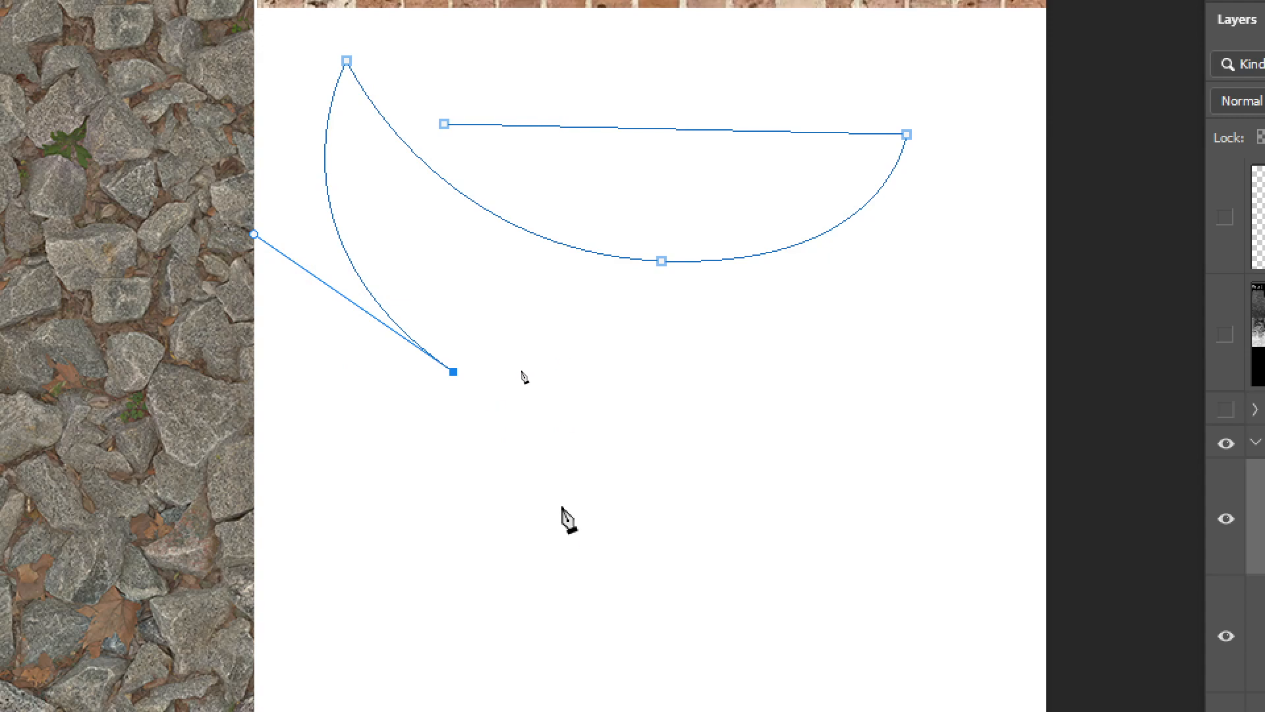
click(688, 116)
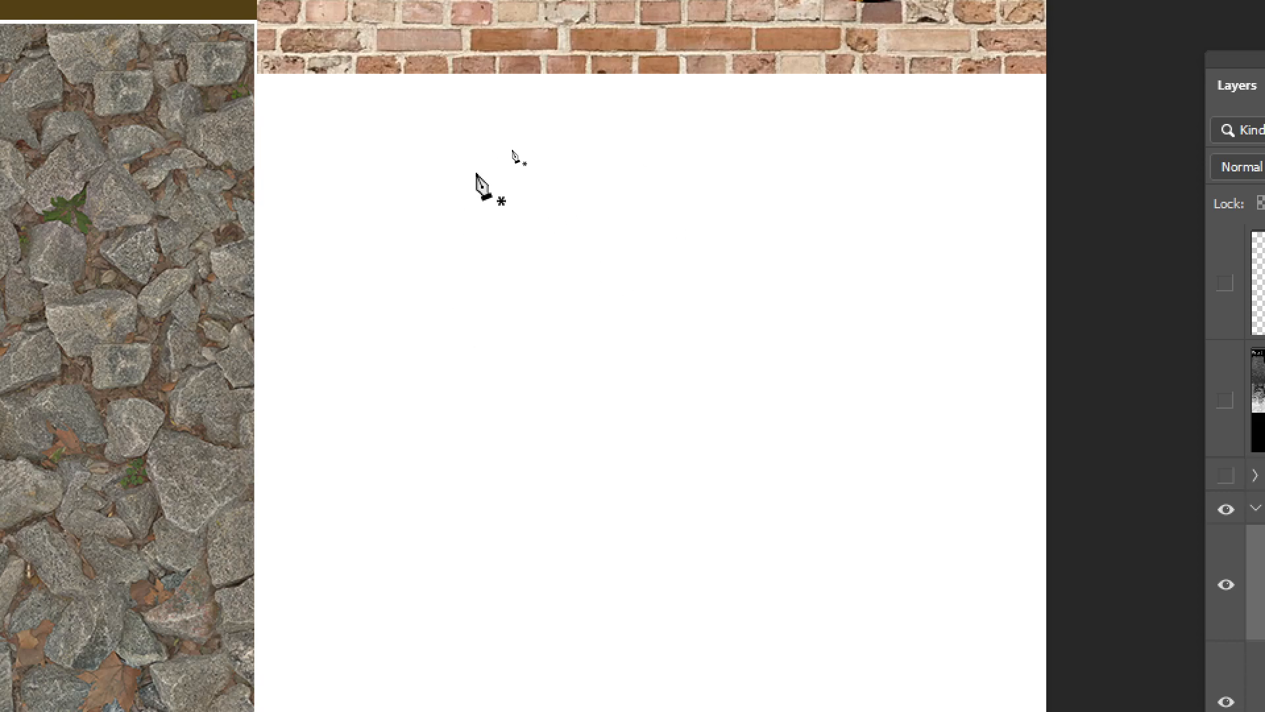
key(ctrl)
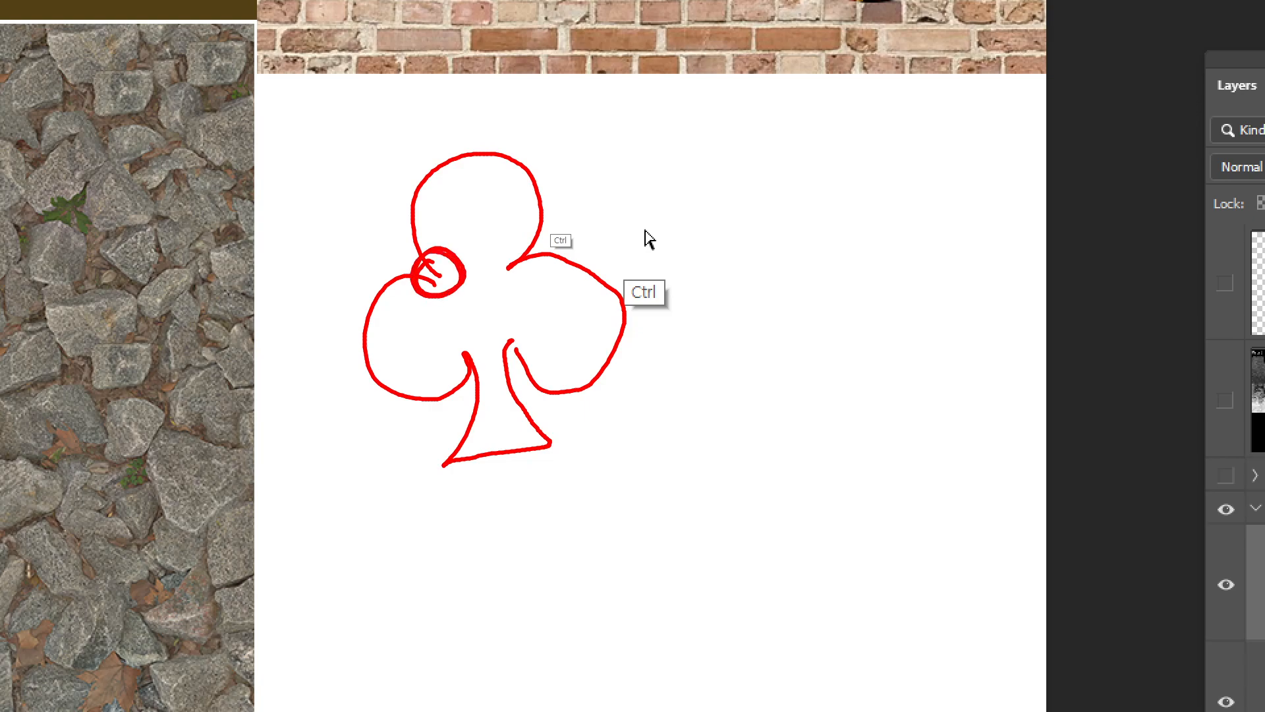
key(Escape)
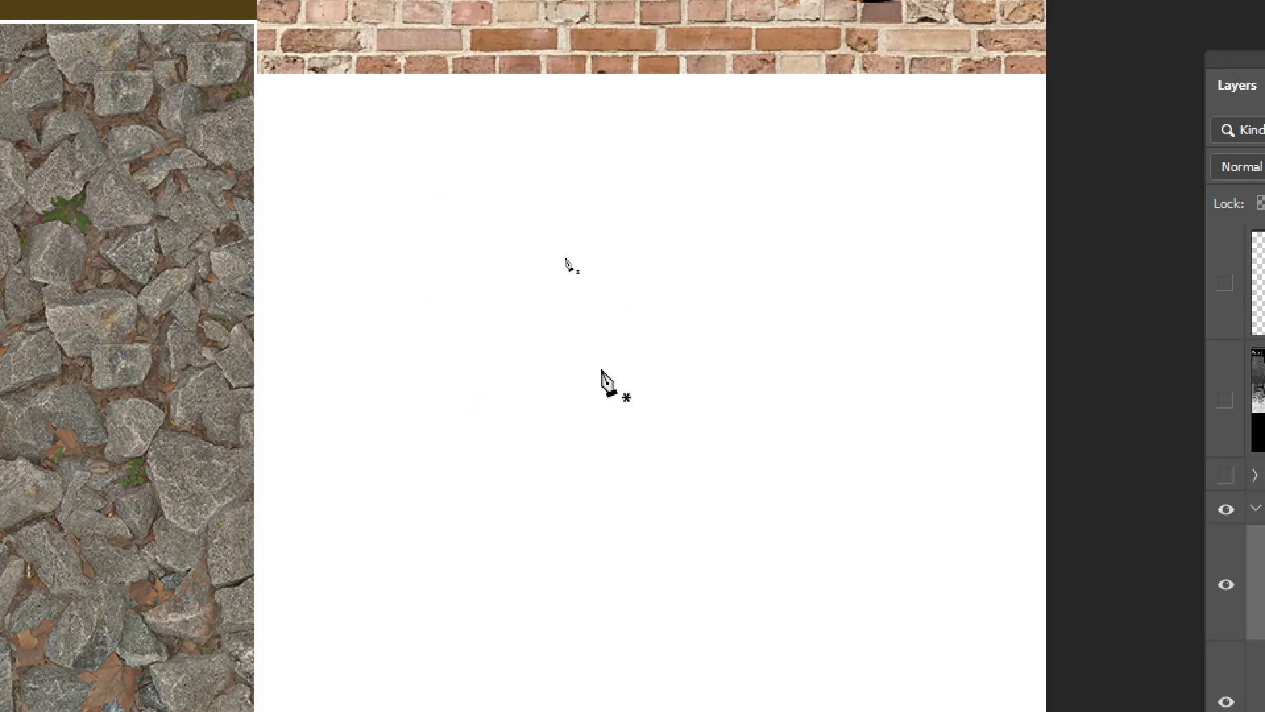
- Draw the top lobe of a club-shaped path, with a corner anchor at each end and three smooth anchors around the curve
click(545, 297)
click(594, 163)
drag(595, 164, 722, 163)
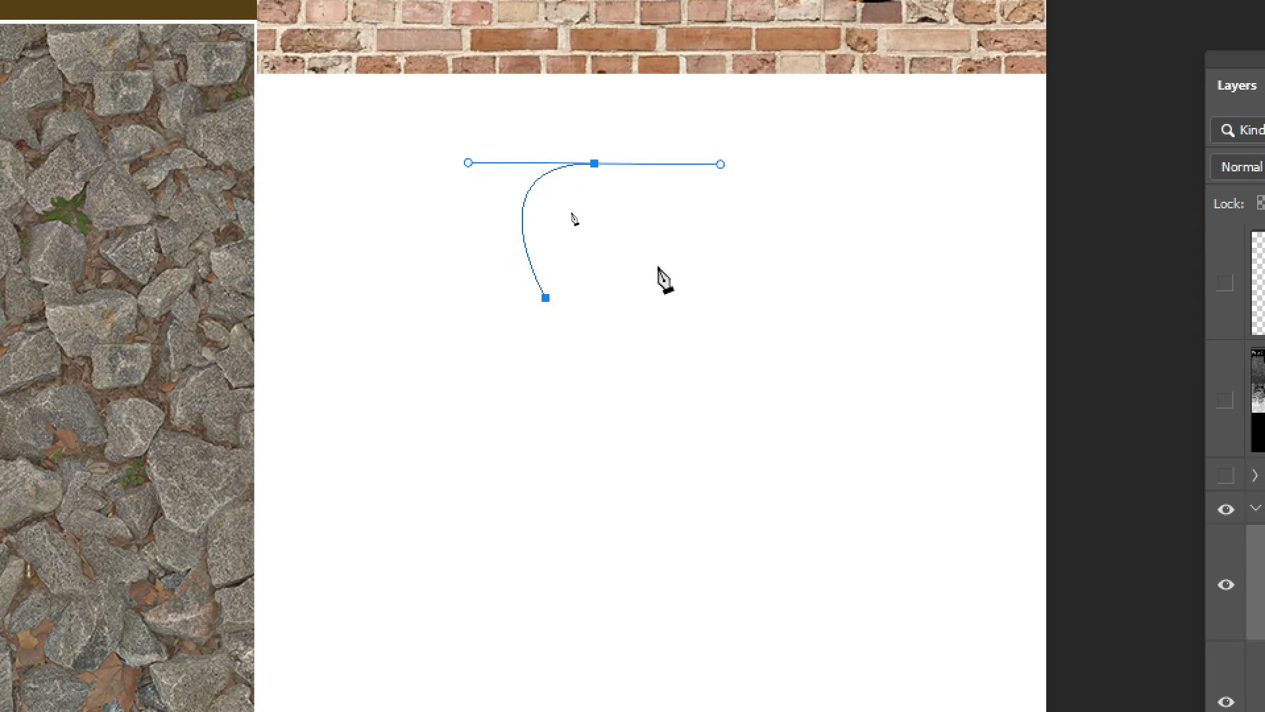
ctrl+click(545, 298)
click(513, 222)
drag(513, 222, 514, 191)
click(574, 164)
drag(573, 164, 612, 163)
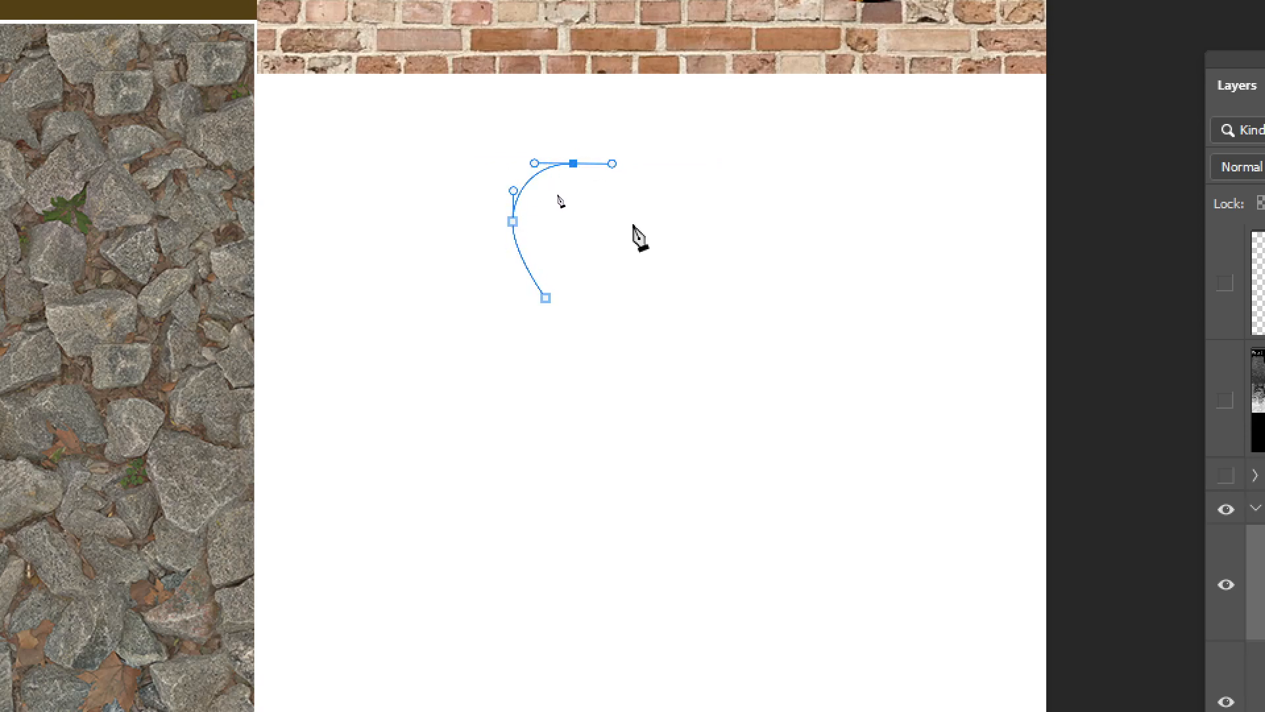
drag(630, 217, 631, 247)
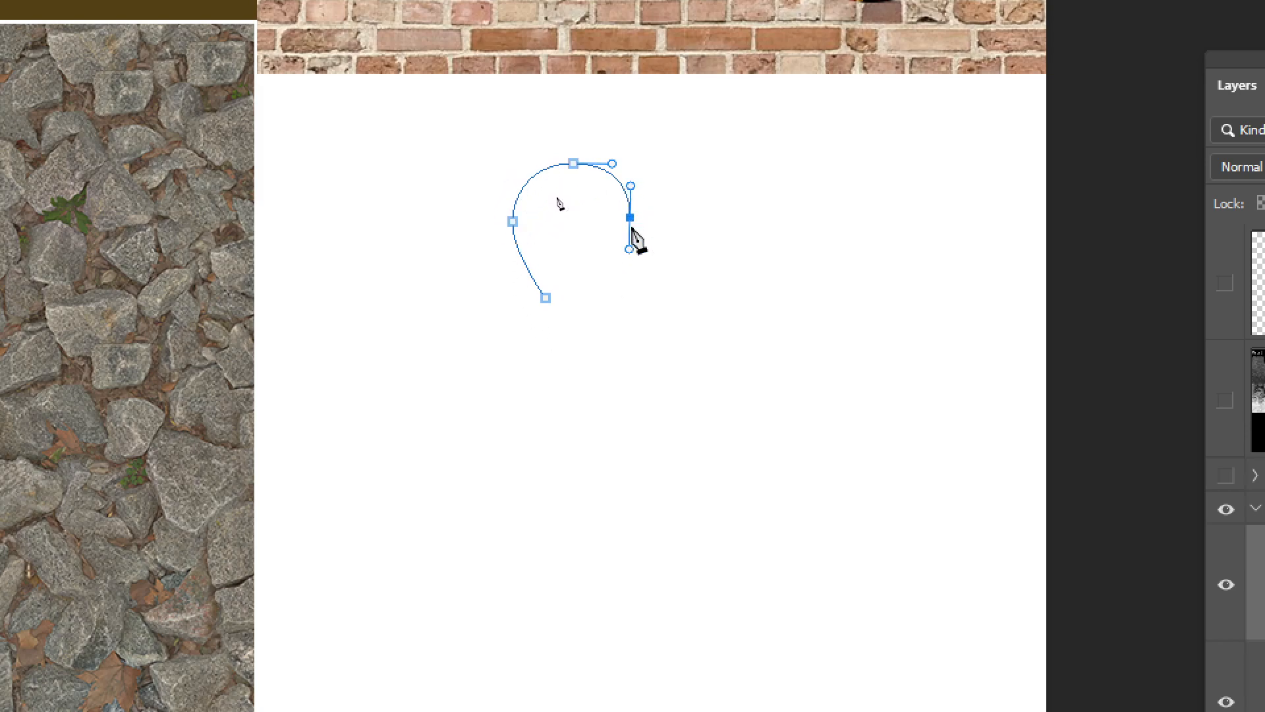
key(ctrl)
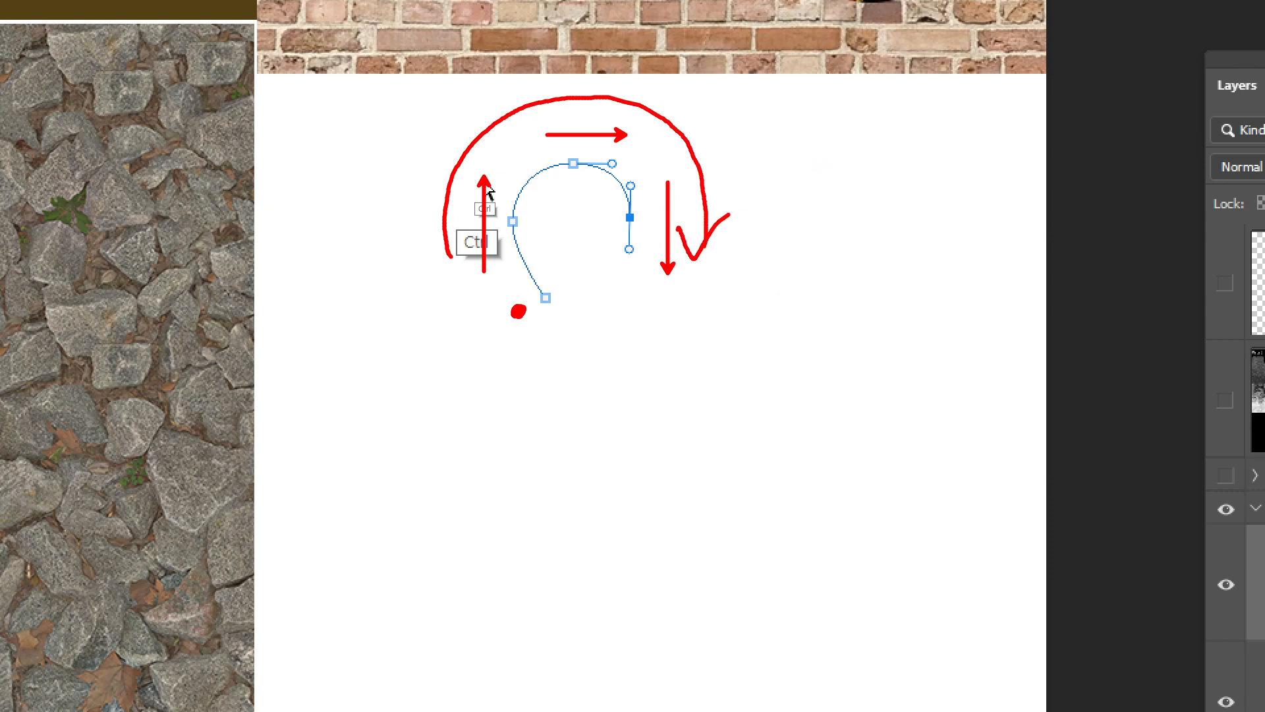
drag(781, 281, 778, 173)
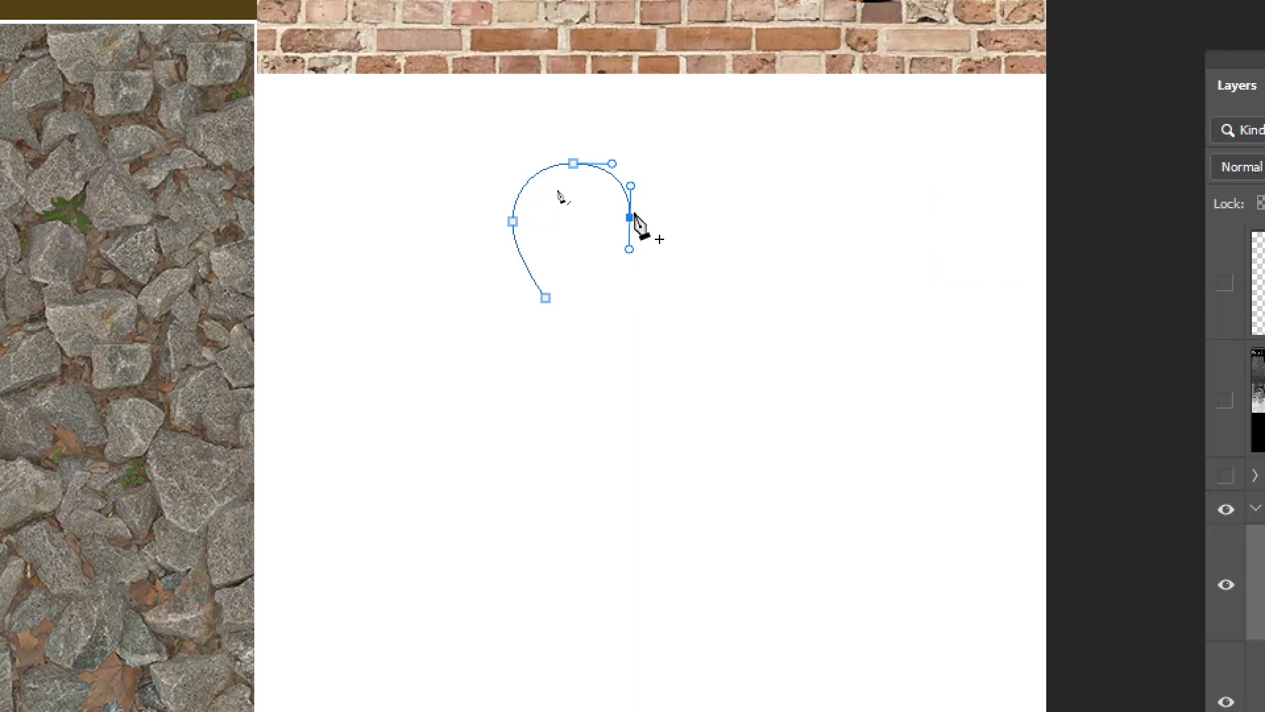
click(598, 296)
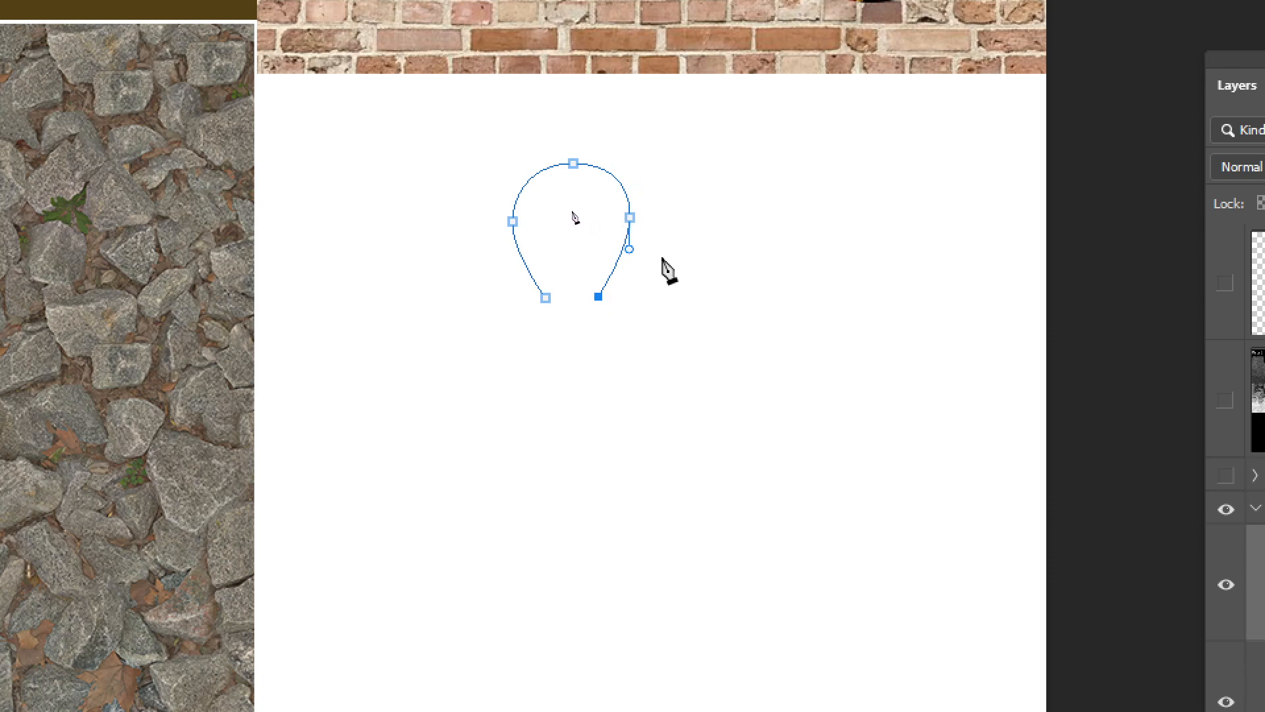
- Continue the club path with a rounded right lobe of three smooth anchors, ending in a corner anchor at the stem
drag(660, 253, 694, 254)
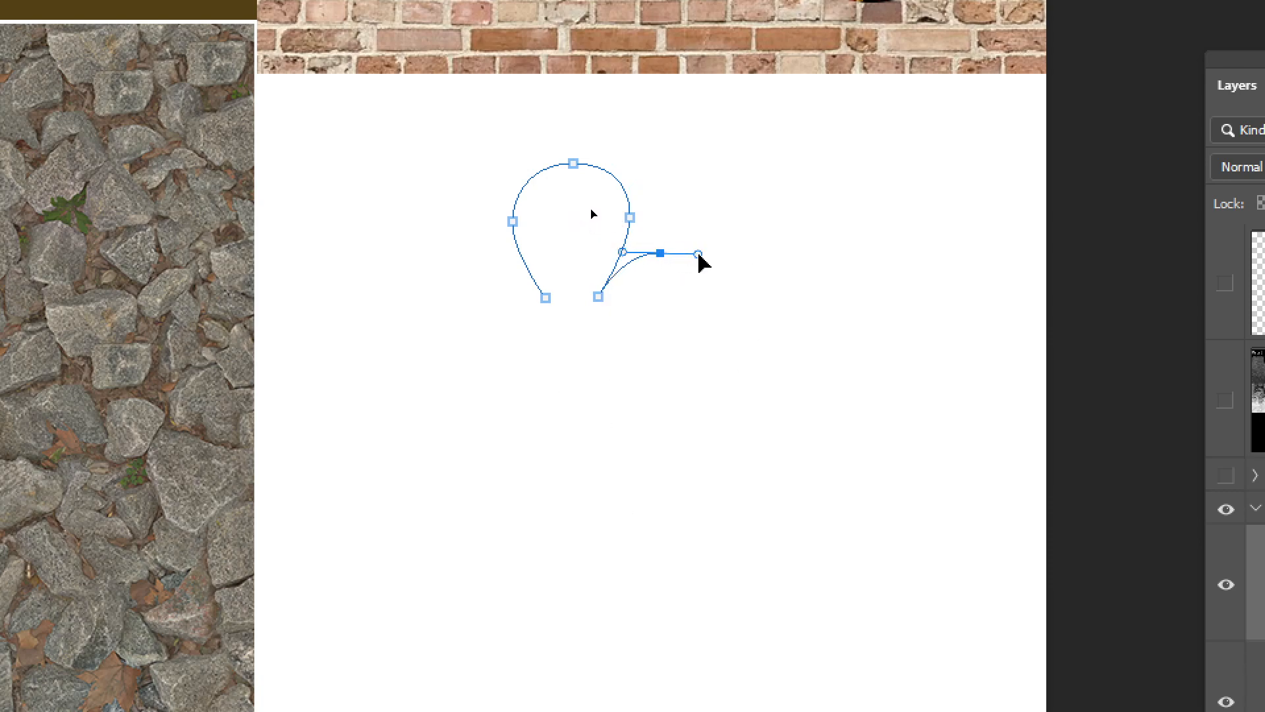
key(ctrl+z)
drag(664, 257, 686, 258)
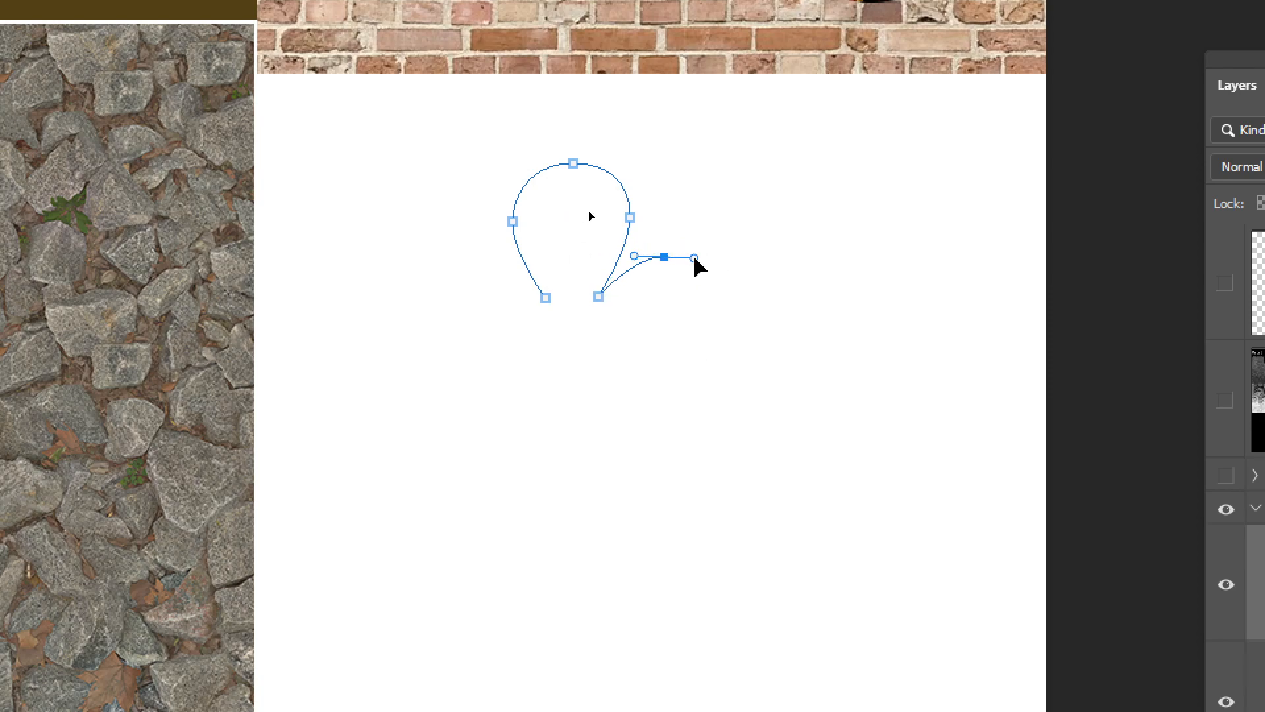
drag(717, 312, 656, 360)
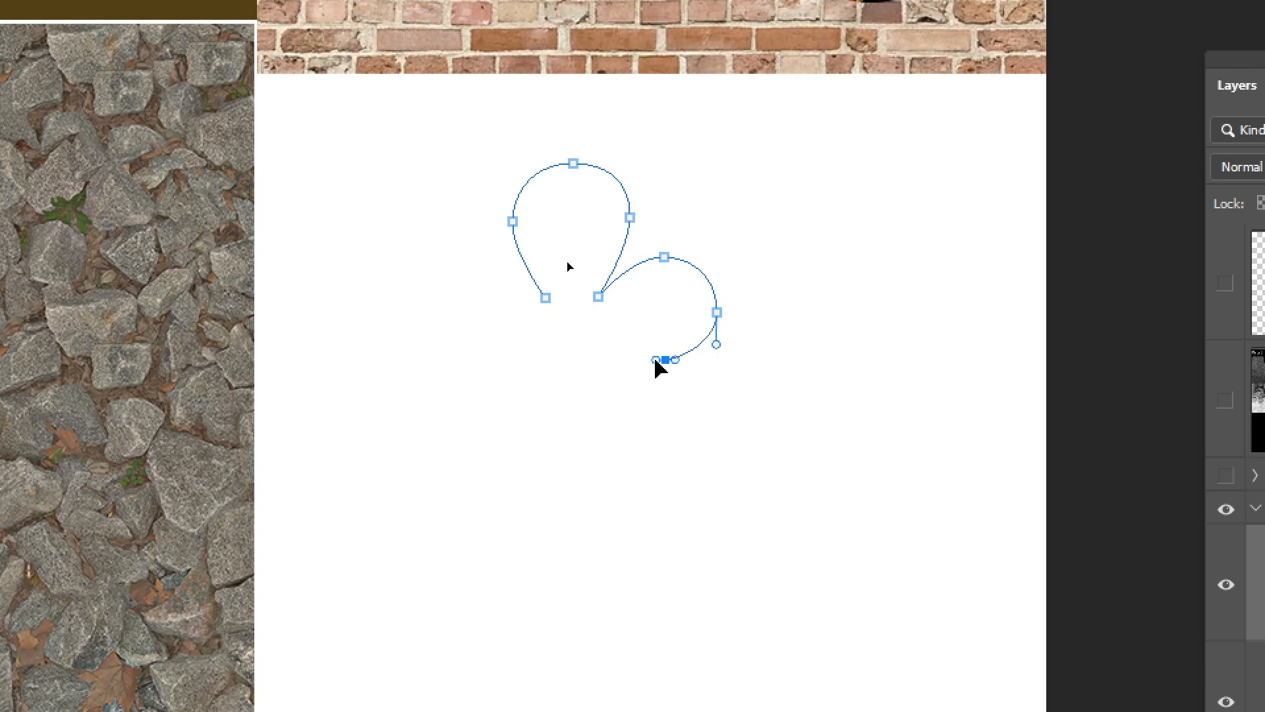
click(596, 334)
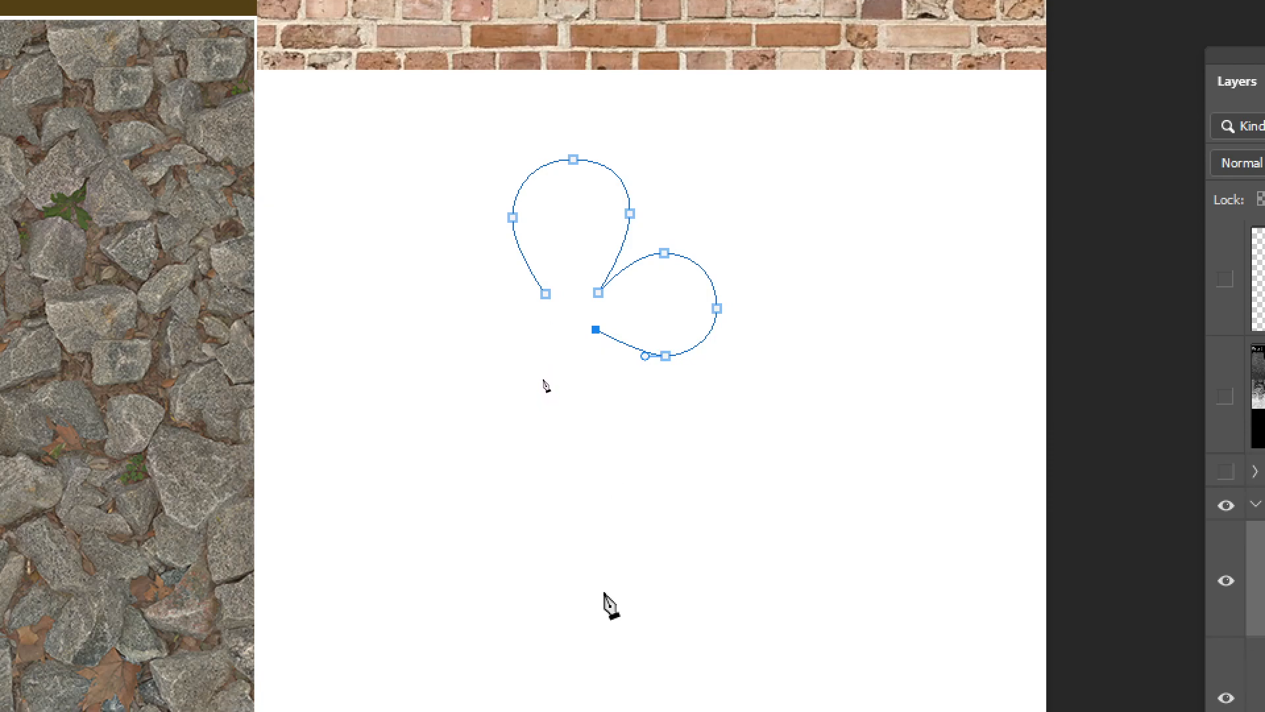
- Try to convert the corner anchor between the top and right lobes into a smooth point, and undo it
key(alt)
alt+click(598, 292)
alt+drag(599, 292, 624, 318)
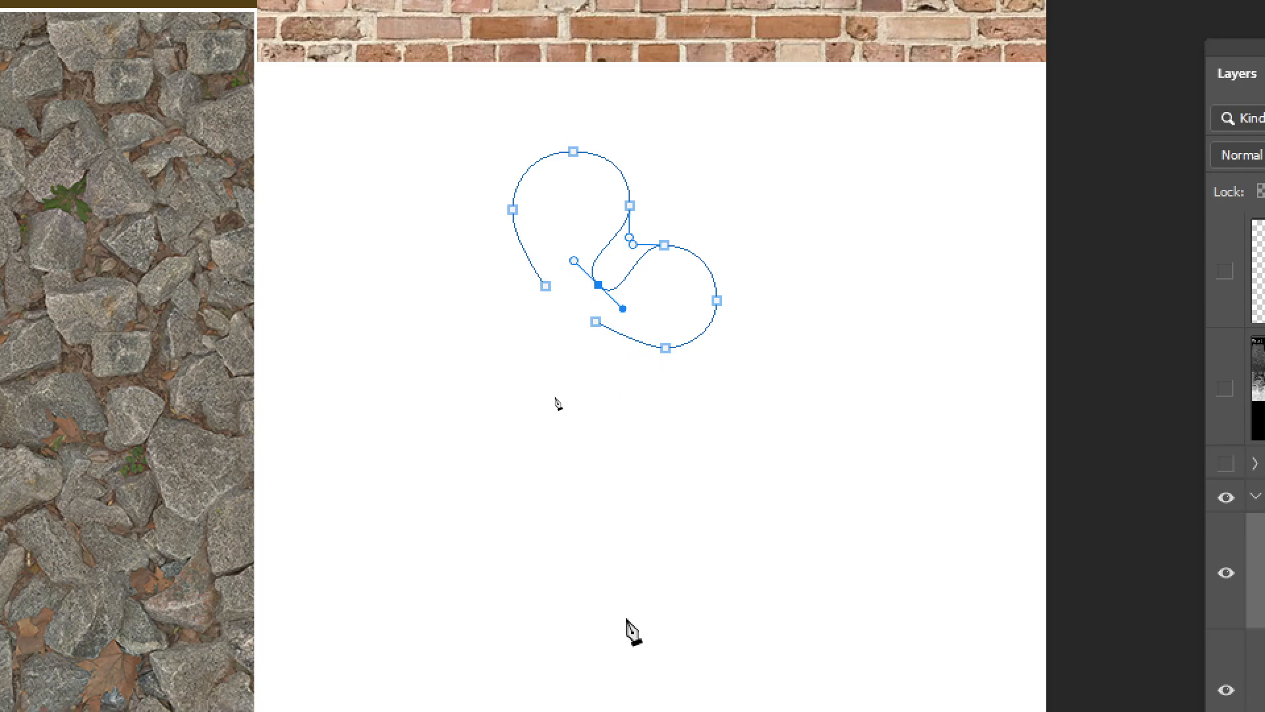
key(ctrl+z)
alt+drag(599, 285, 614, 303)
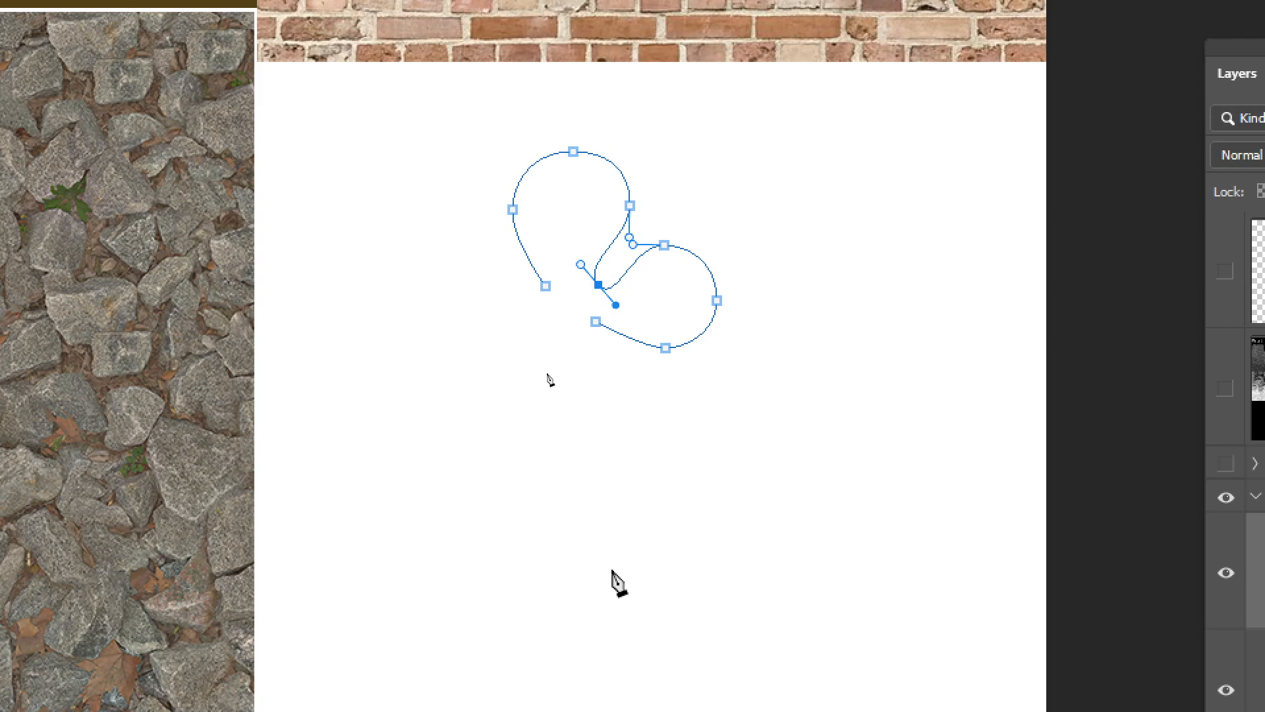
key(ctrl+z)
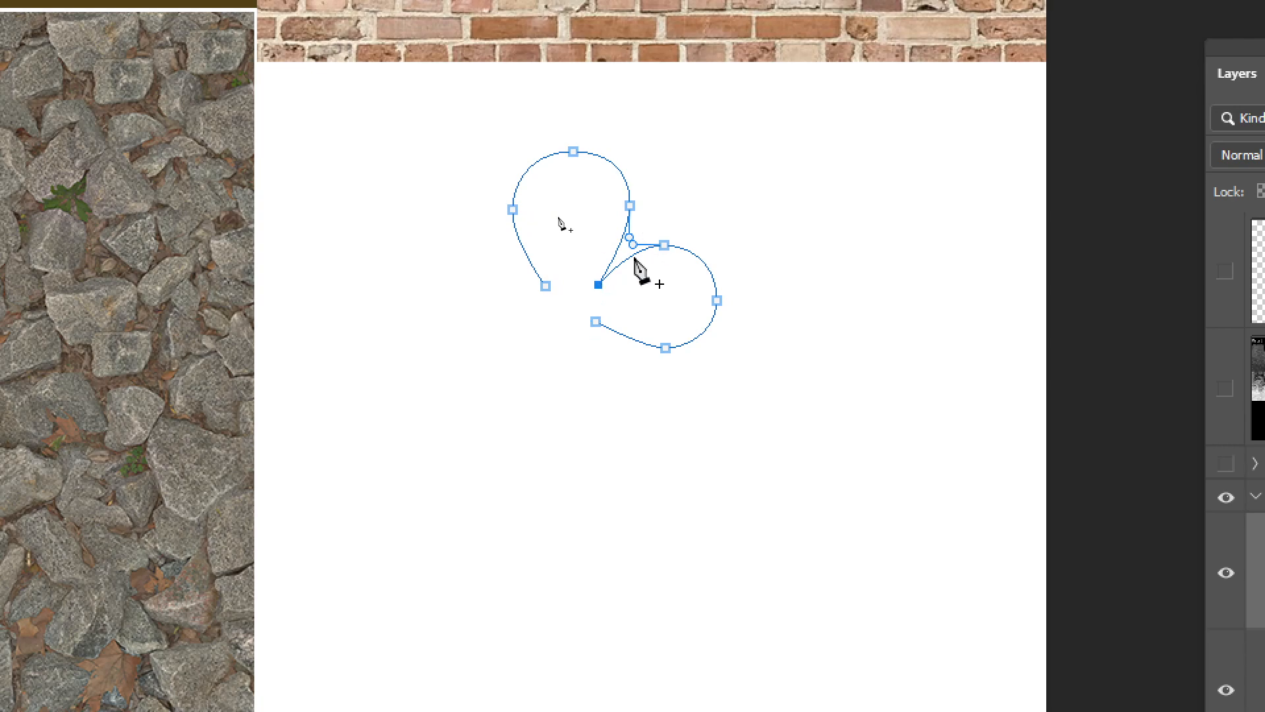
- Draw the club's flared stem with curved sides and a straight base, removing outgoing handles to keep sharp corners
click(595, 322)
drag(630, 426, 677, 485)
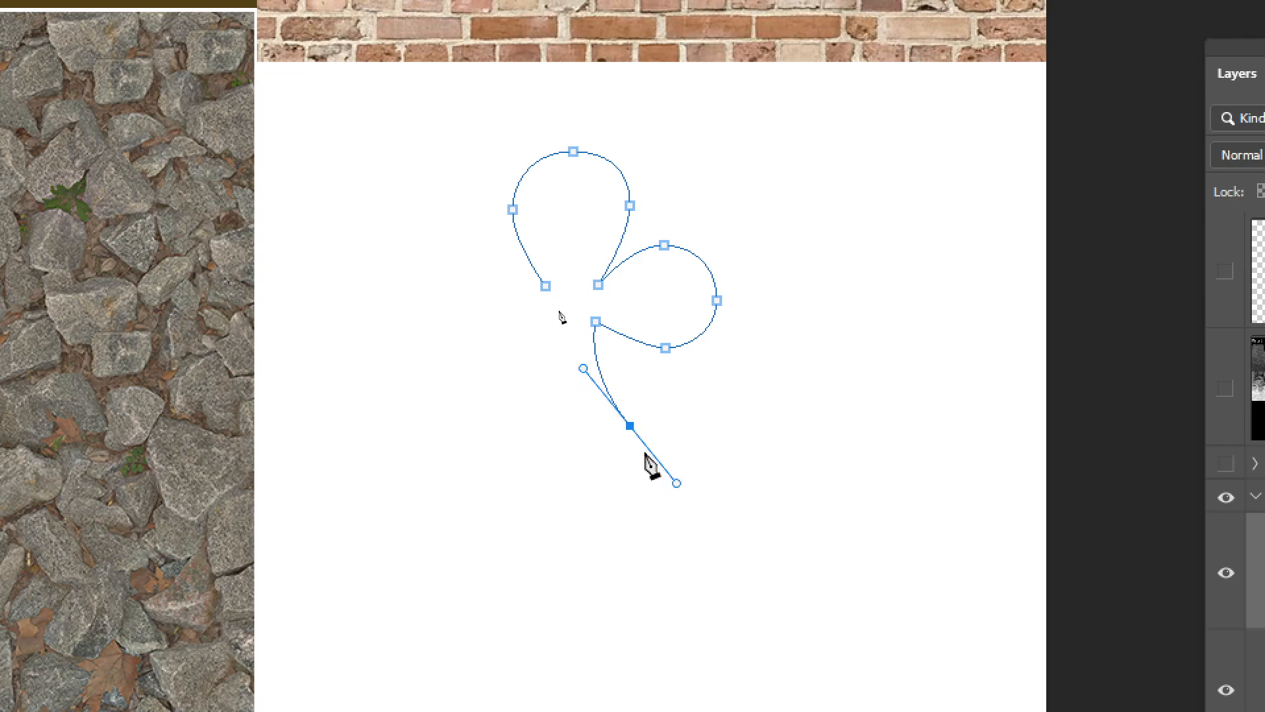
key(alt)
alt+click(630, 426)
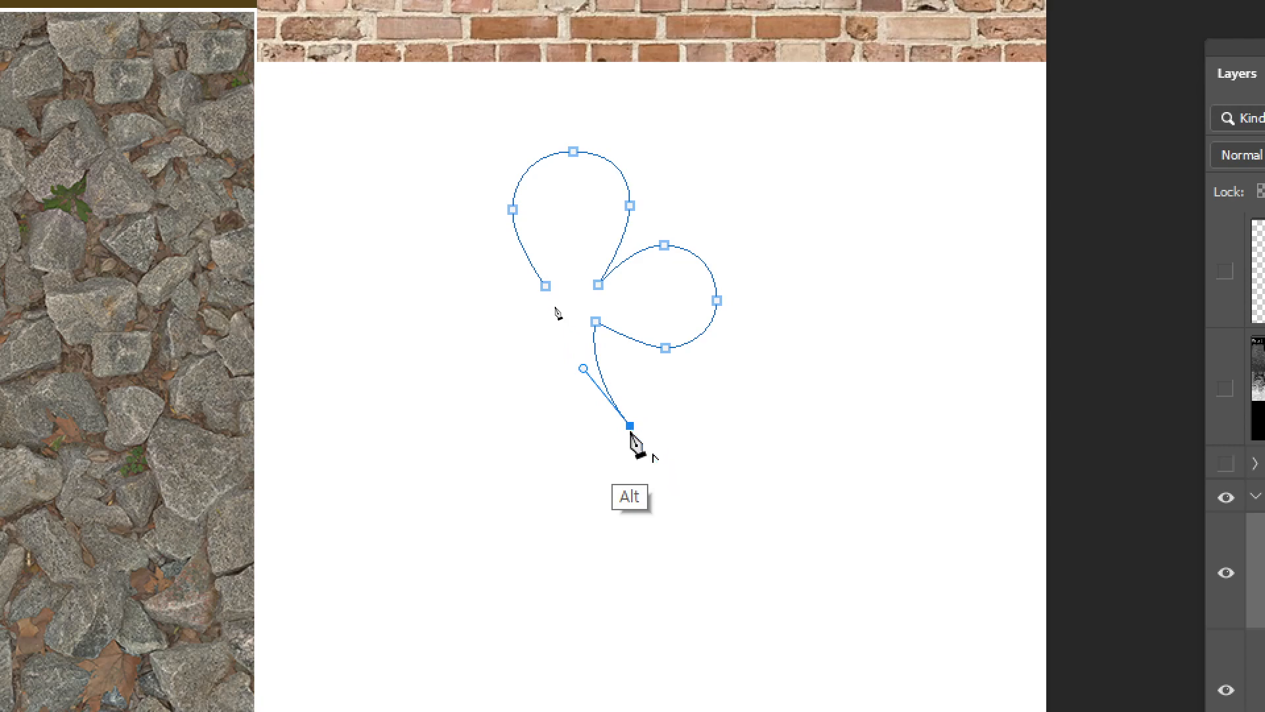
click(537, 428)
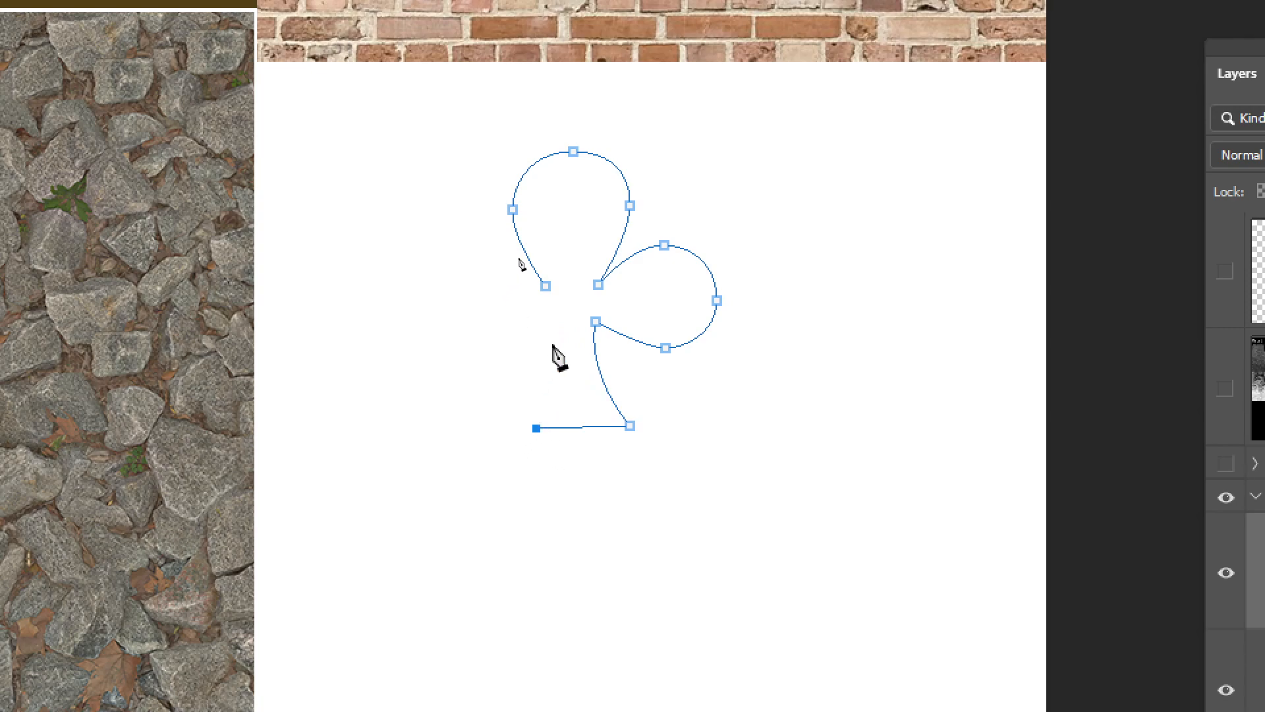
drag(568, 321, 553, 265)
alt+click(569, 321)
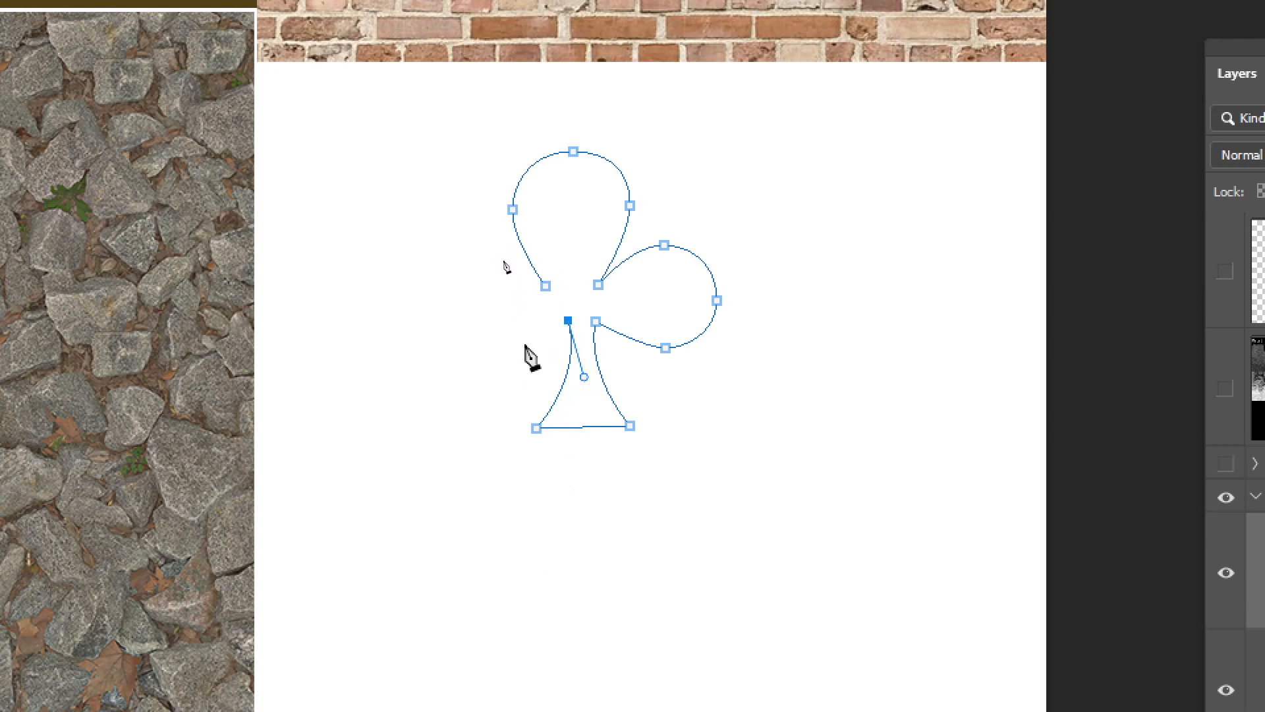
- Draw the club's left lobe with smooth anchors and close the path at its starting point
drag(514, 348, 484, 346)
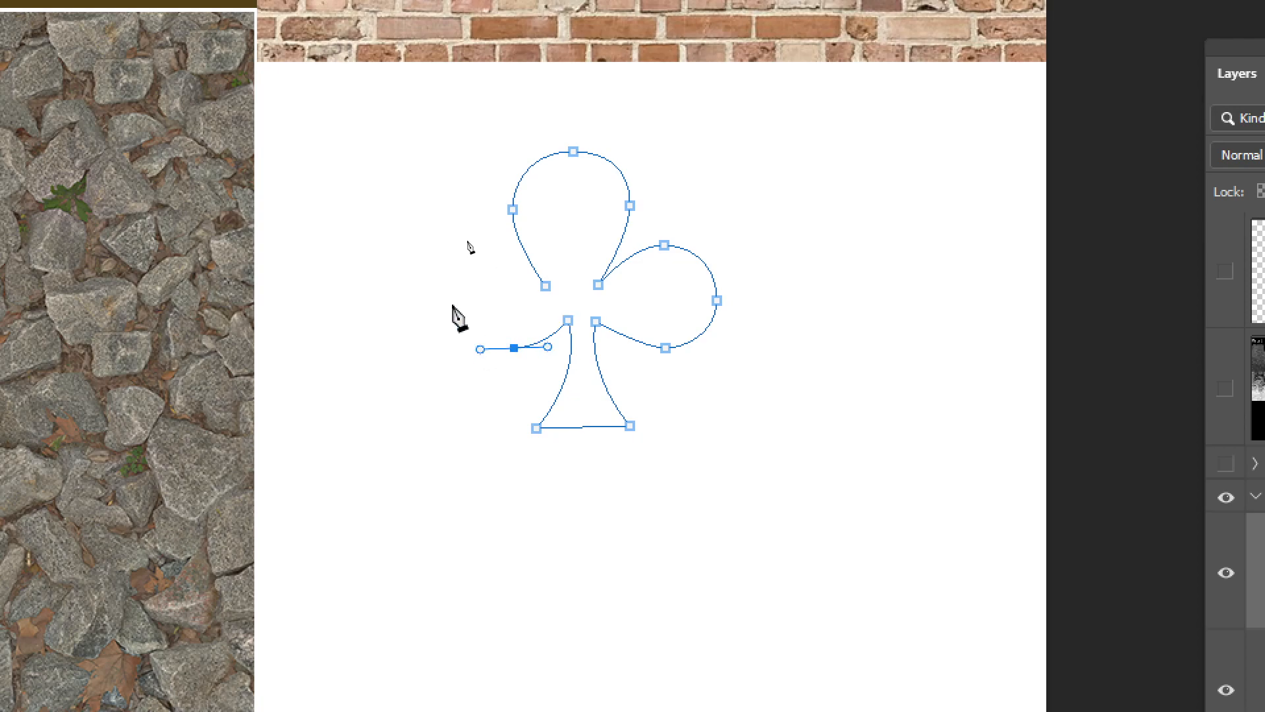
drag(451, 302, 505, 264)
click(549, 288)
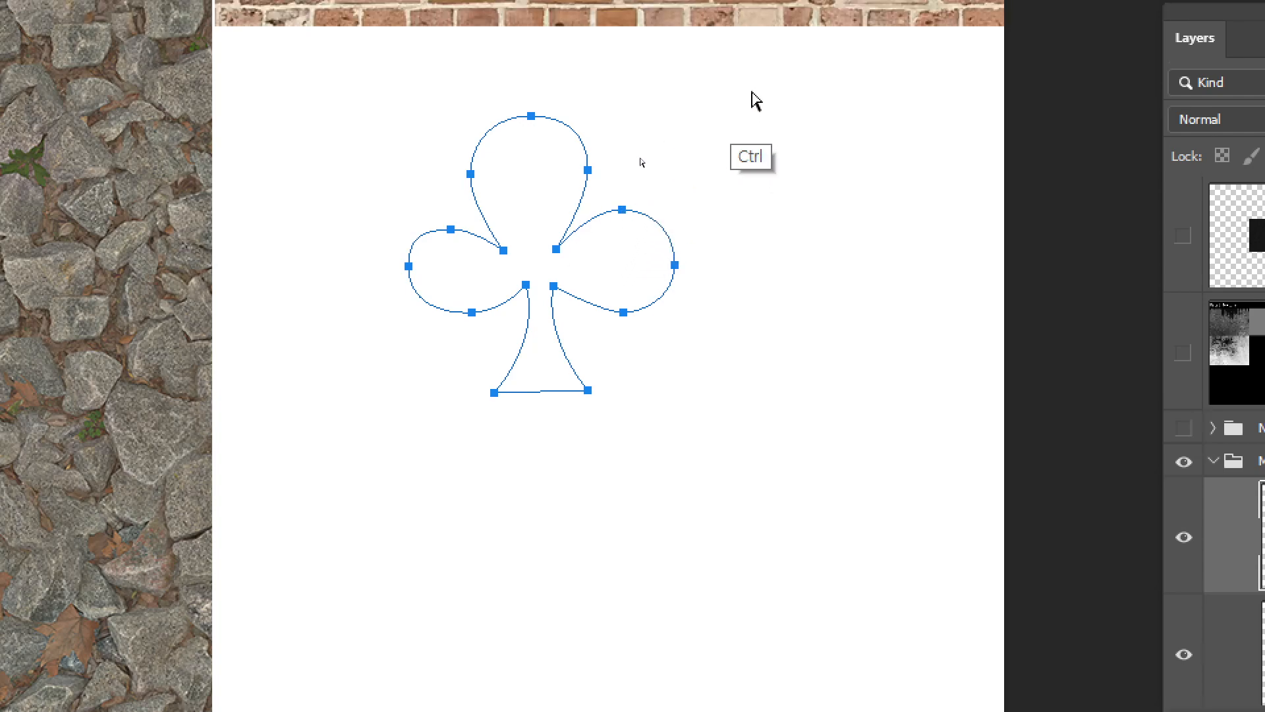
- Reshape the club's stem with direct selection, spreading its base corners and narrowing its top by moving anchors and handles
ctrl+click(622, 210)
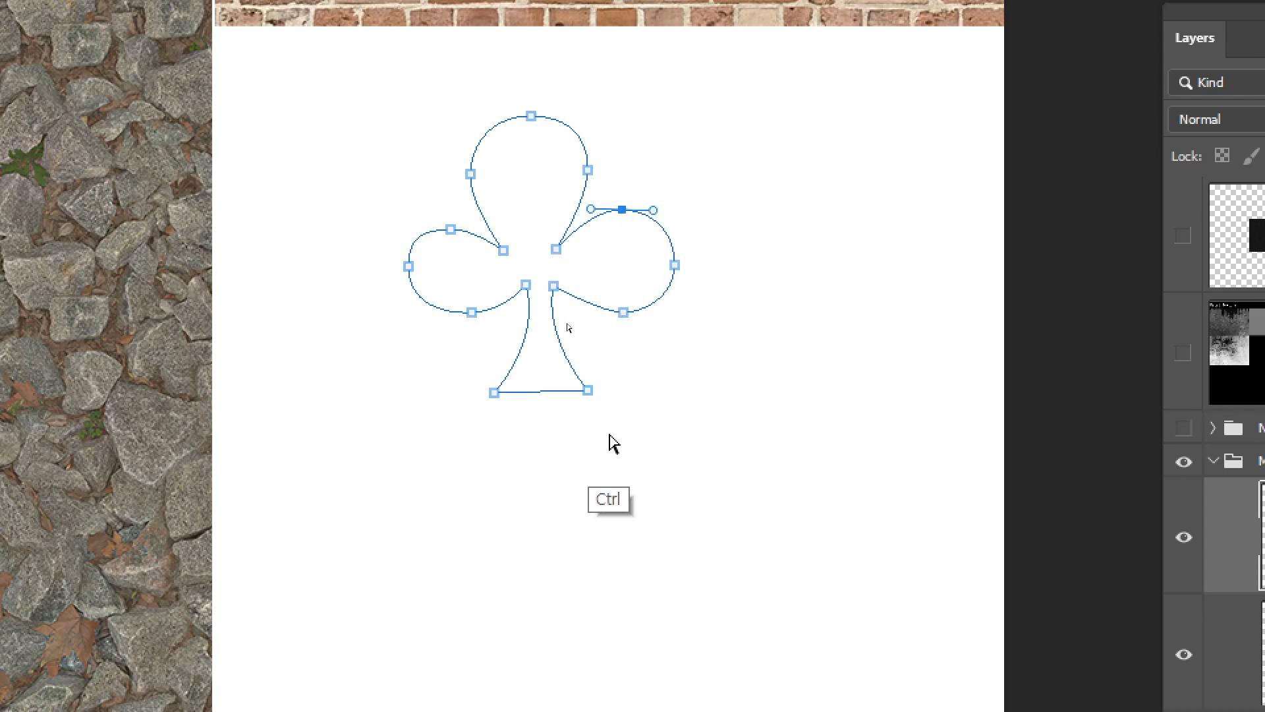
ctrl+click(675, 265)
ctrl+click(624, 313)
ctrl+click(553, 286)
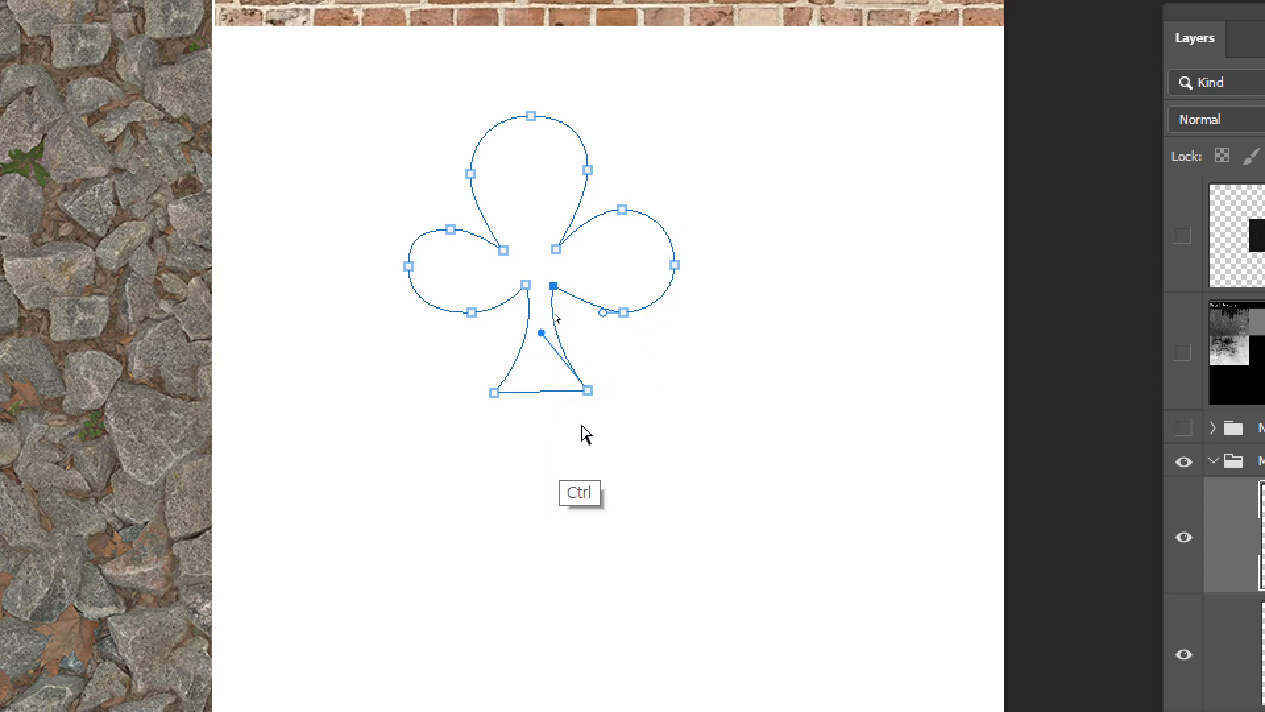
ctrl+drag(586, 393, 591, 400)
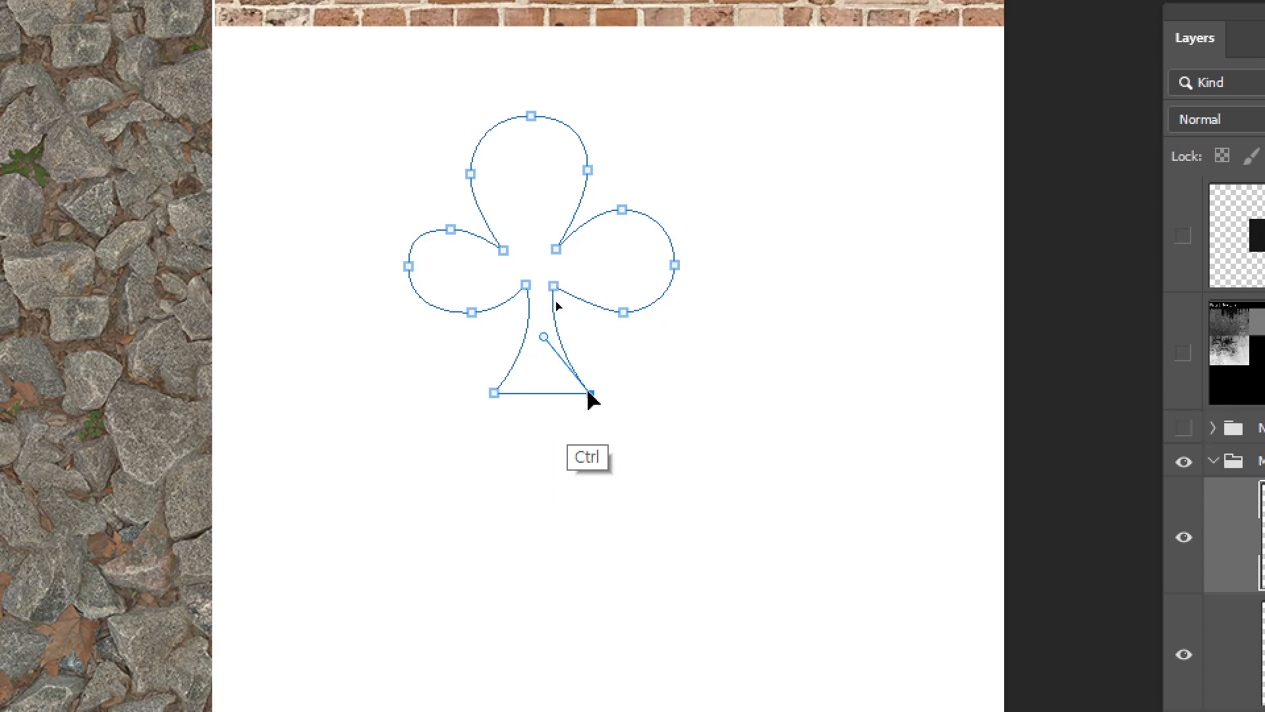
mouse_move(544, 337)
ctrl+mouse_down()
mouse_move(565, 317)
mouse_move(550, 331)
ctrl+mouse_up()
ctrl+click(555, 288)
ctrl+drag(554, 288, 538, 284)
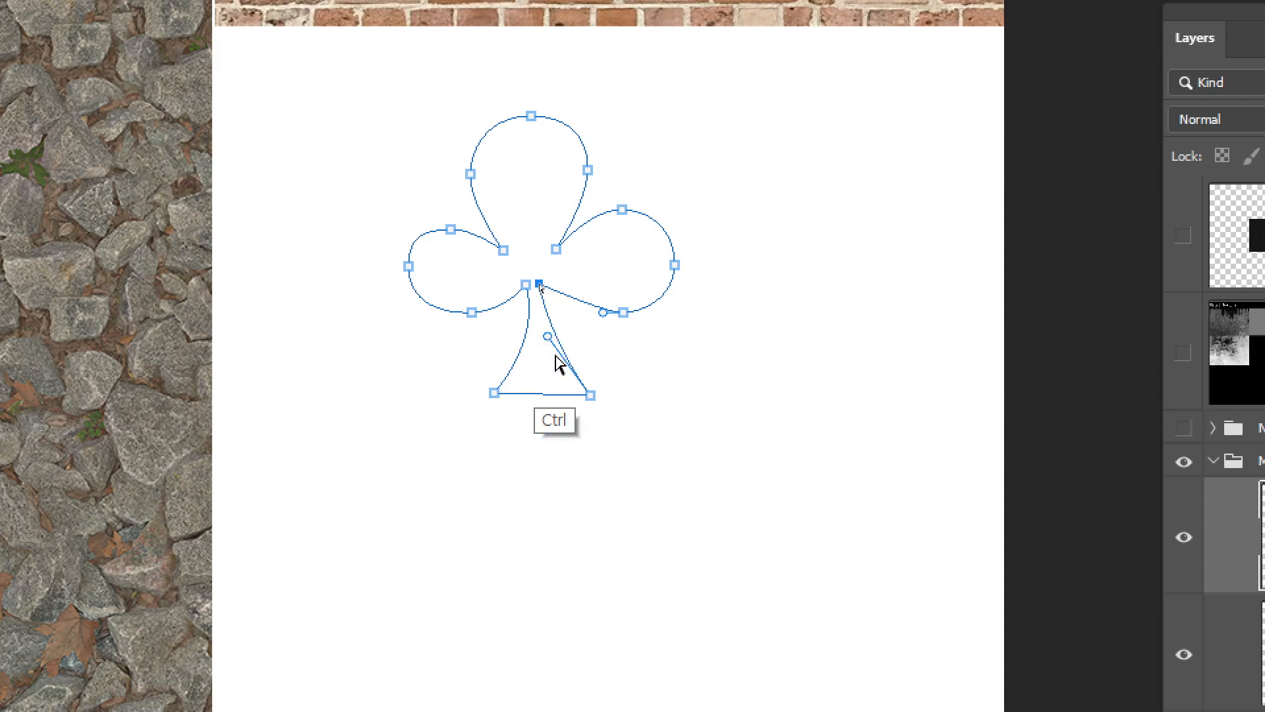
ctrl+drag(545, 343, 537, 350)
ctrl+drag(495, 392, 482, 394)
ctrl+click(527, 288)
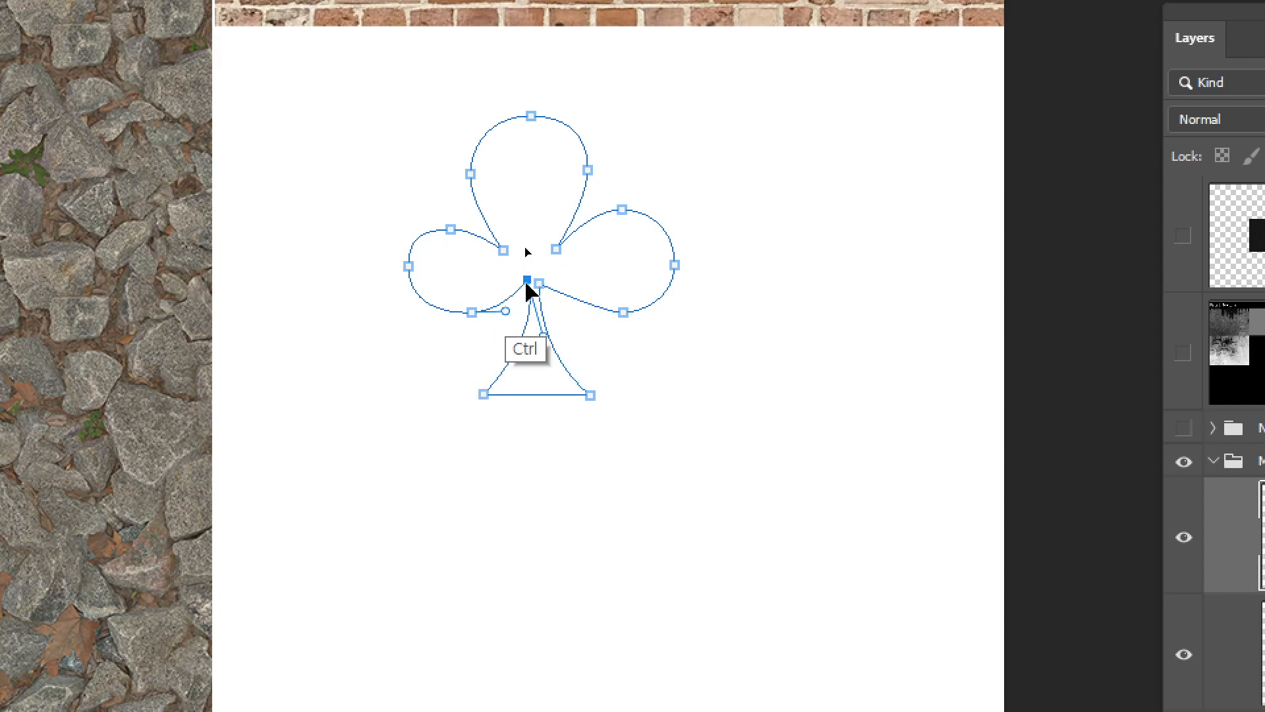
- Move the right lobe's three smooth anchors inward and bring the two corner anchors beneath the top lobe closer together
mouse_move(624, 312)
ctrl+mouse_down()
mouse_move(594, 317)
mouse_move(604, 317)
ctrl+mouse_up()
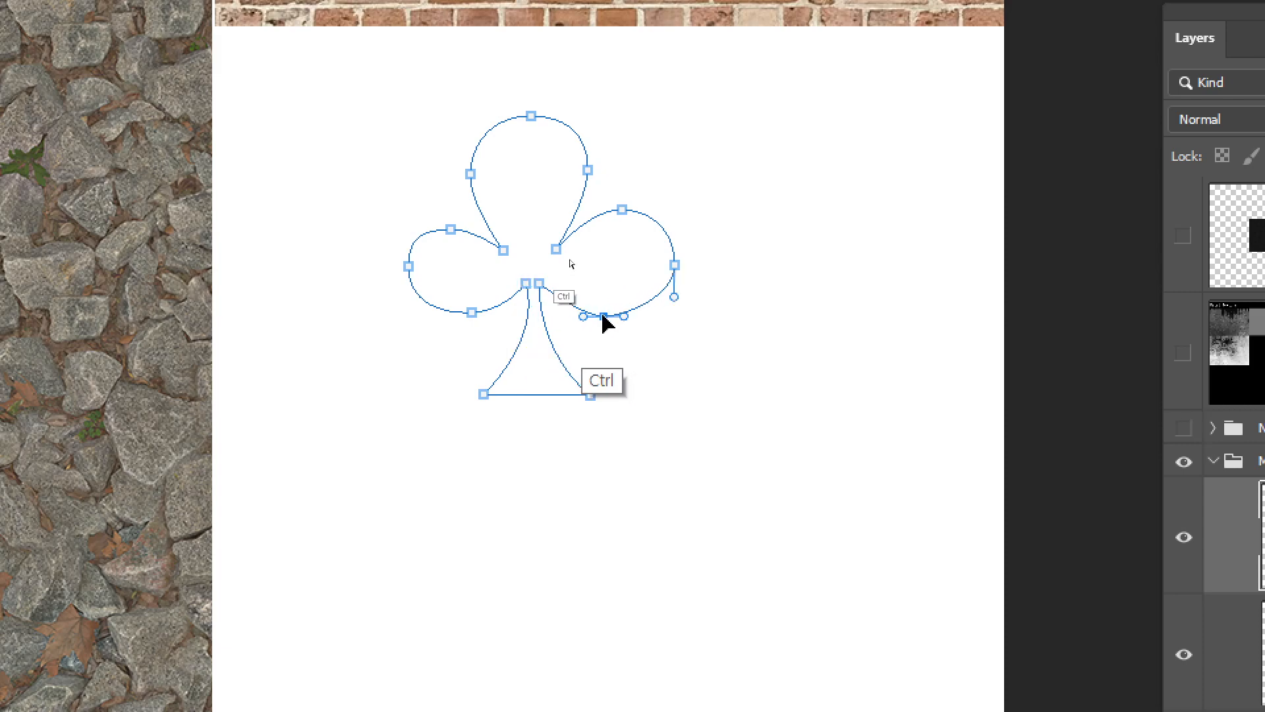
ctrl+drag(675, 267, 662, 275)
ctrl+drag(620, 211, 613, 221)
ctrl+drag(556, 252, 513, 250)
- Nudge the outer anchors of the top and left lobes slightly to even out the club's outline
ctrl+click(588, 170)
ctrl+drag(589, 170, 590, 177)
drag(409, 266, 409, 272)
drag(472, 313, 468, 317)
drag(470, 174, 473, 181)
drag(533, 117, 533, 121)
- Move the stem's lower-left corner outward and adjust its direction handle so both sides of the stem match
ctrl+drag(483, 394, 475, 394)
ctrl+drag(542, 340, 525, 342)
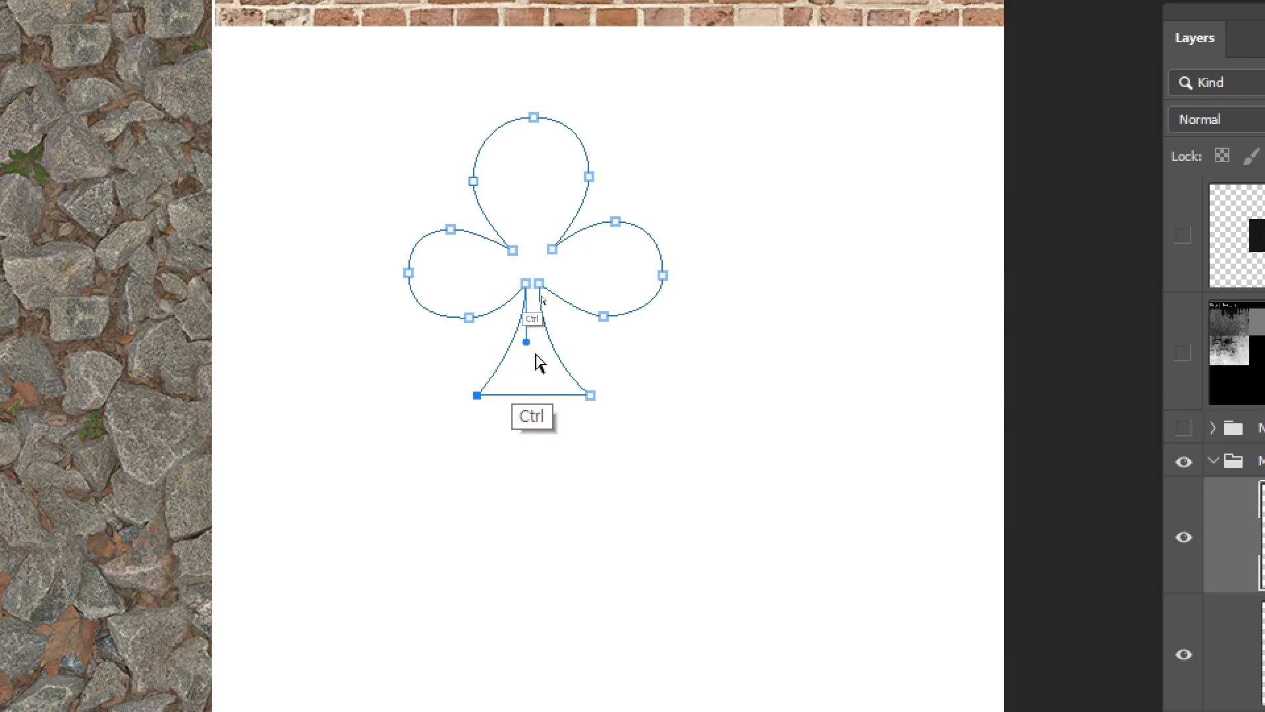
ctrl+click(591, 395)
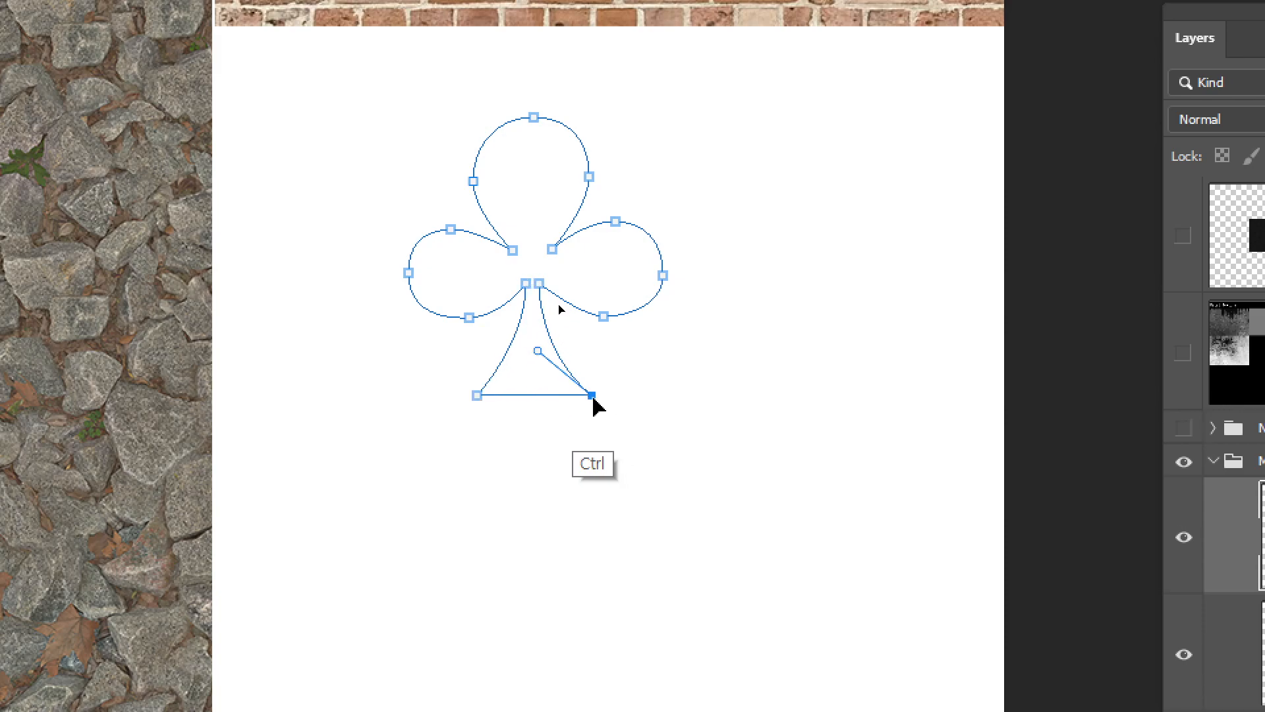
ctrl+shift+click(604, 316)
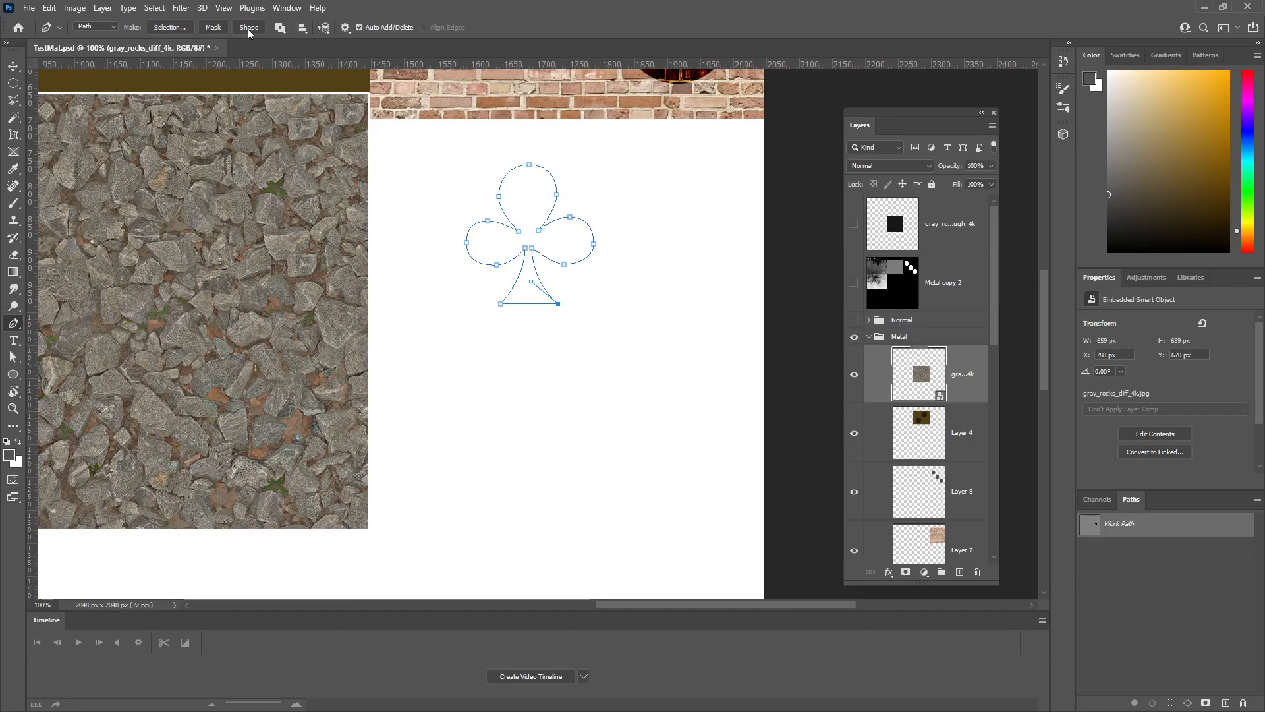
- Convert the club path into a filled shape layer and deselect its path
click(248, 28)
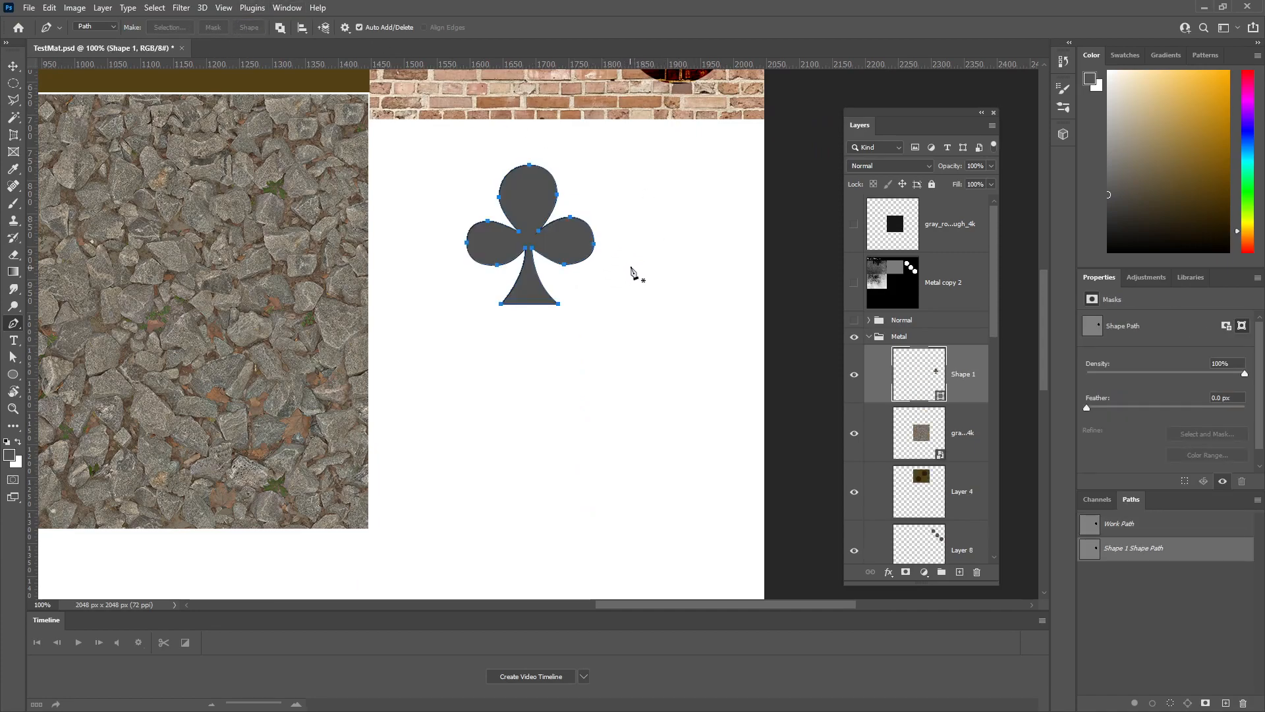
key(Escape)
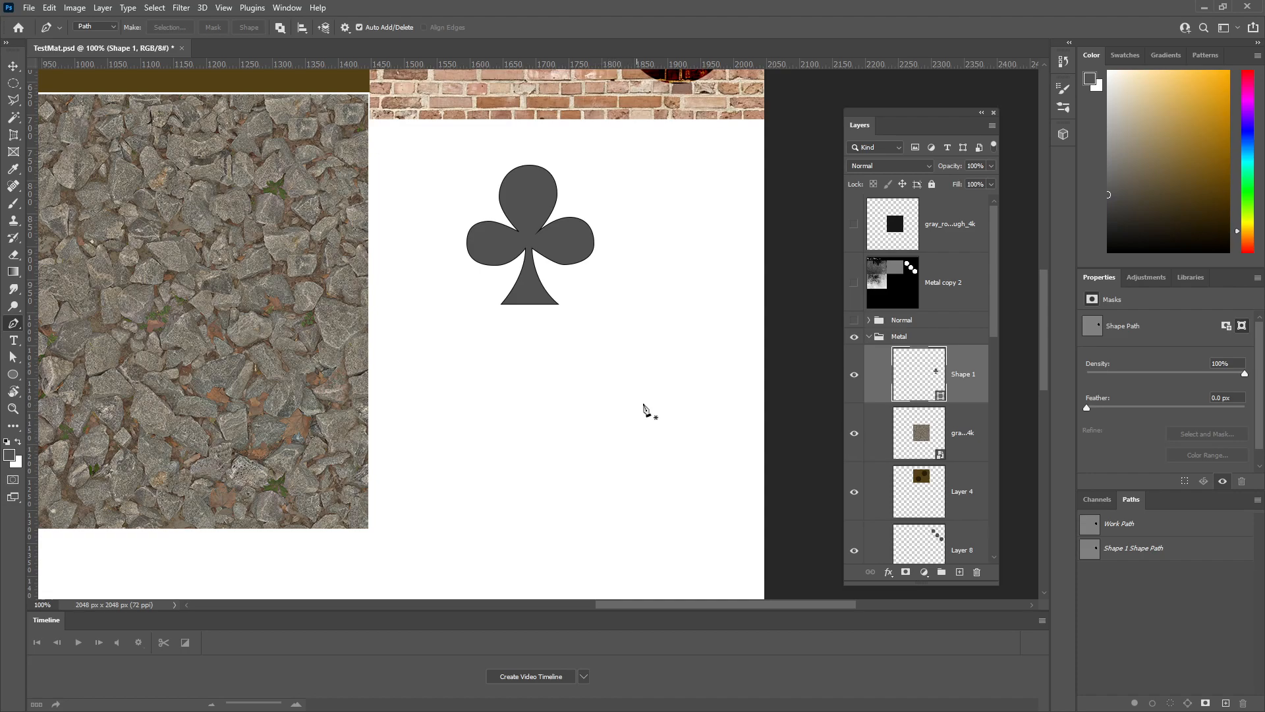
- Draw a circle about 187 px in diameter below the club with the Ellipse tool
click(14, 374)
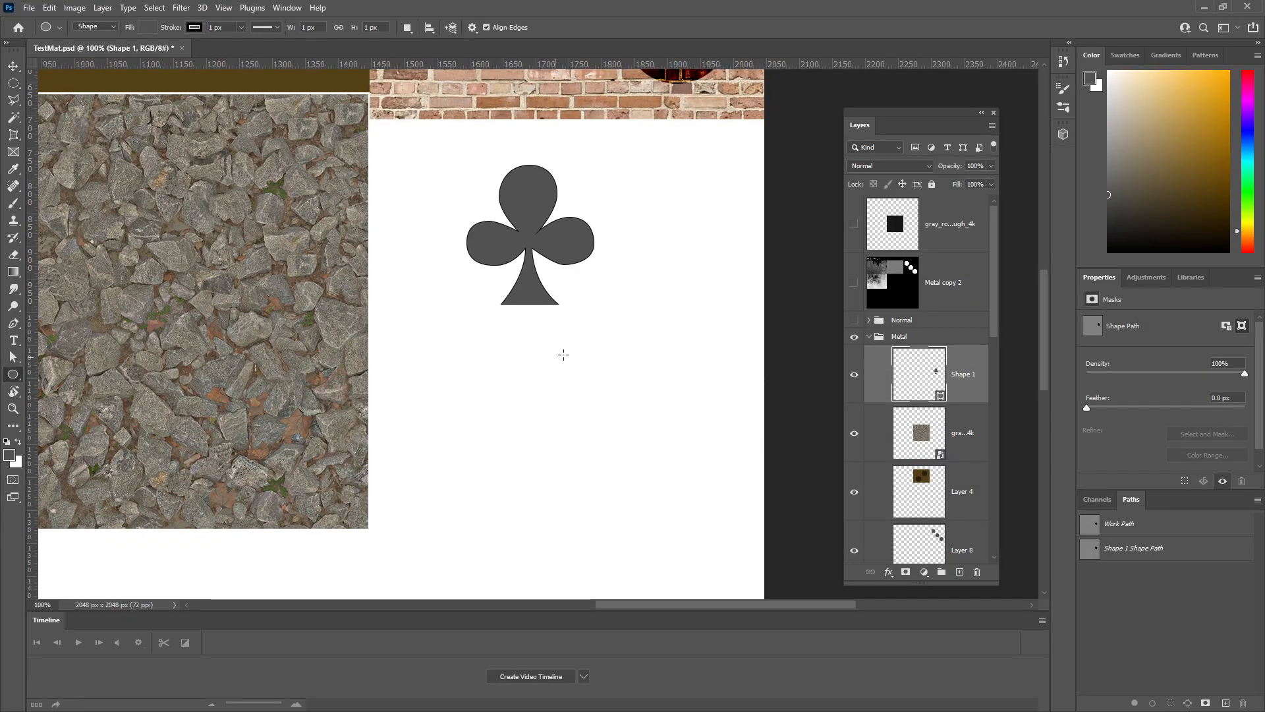
drag(527, 357, 668, 485)
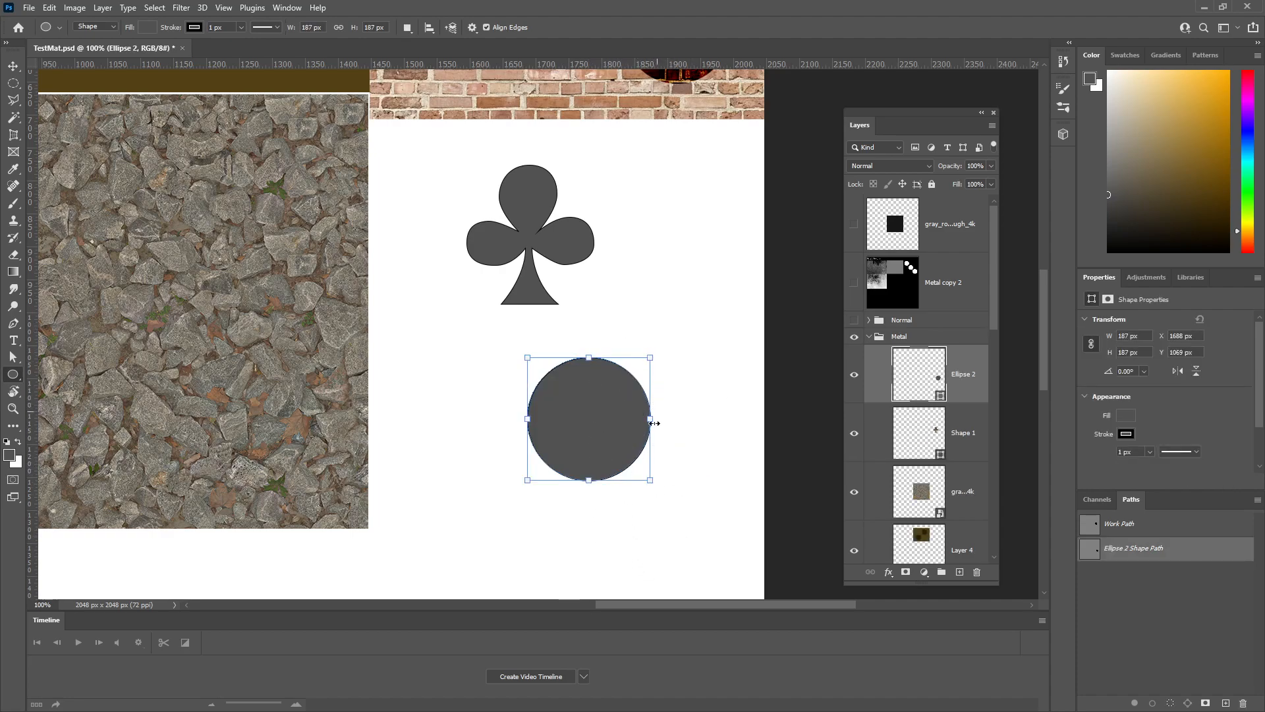
- Choose the Pen tool, show the club's shape path briefly, and make the Ellipse 2 layer active again
click(13, 325)
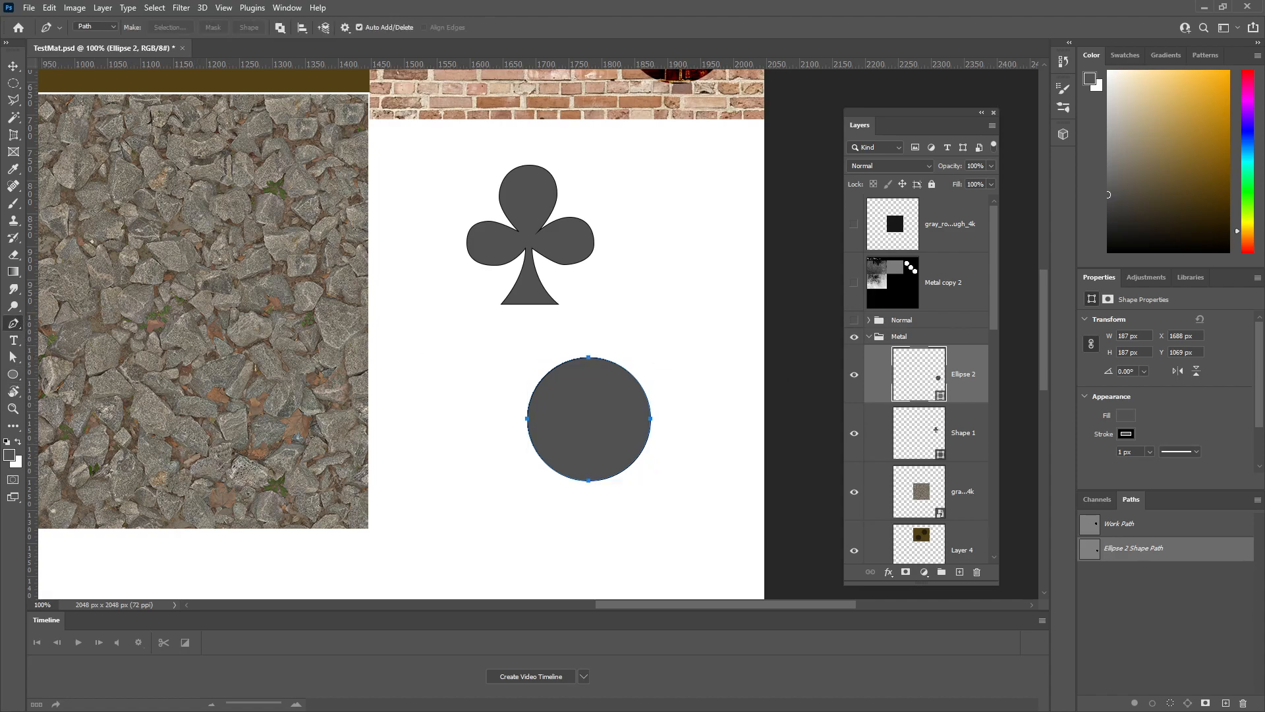
click(962, 433)
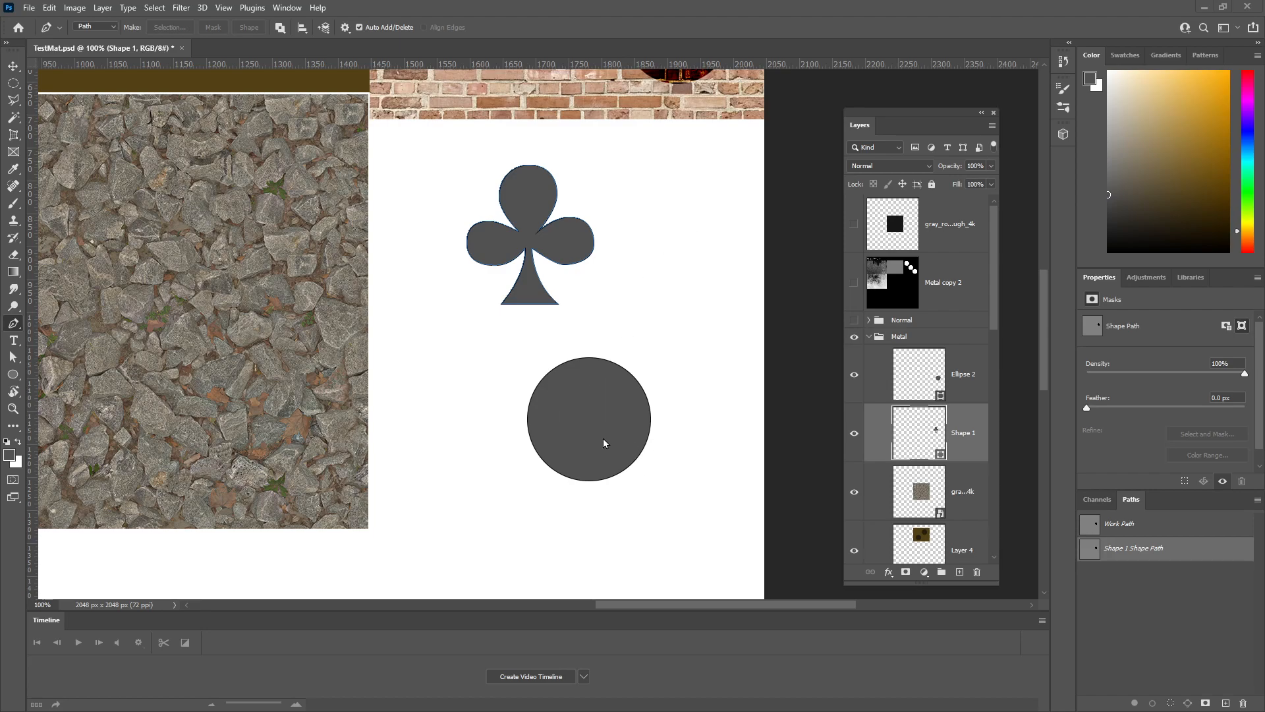
click(932, 379)
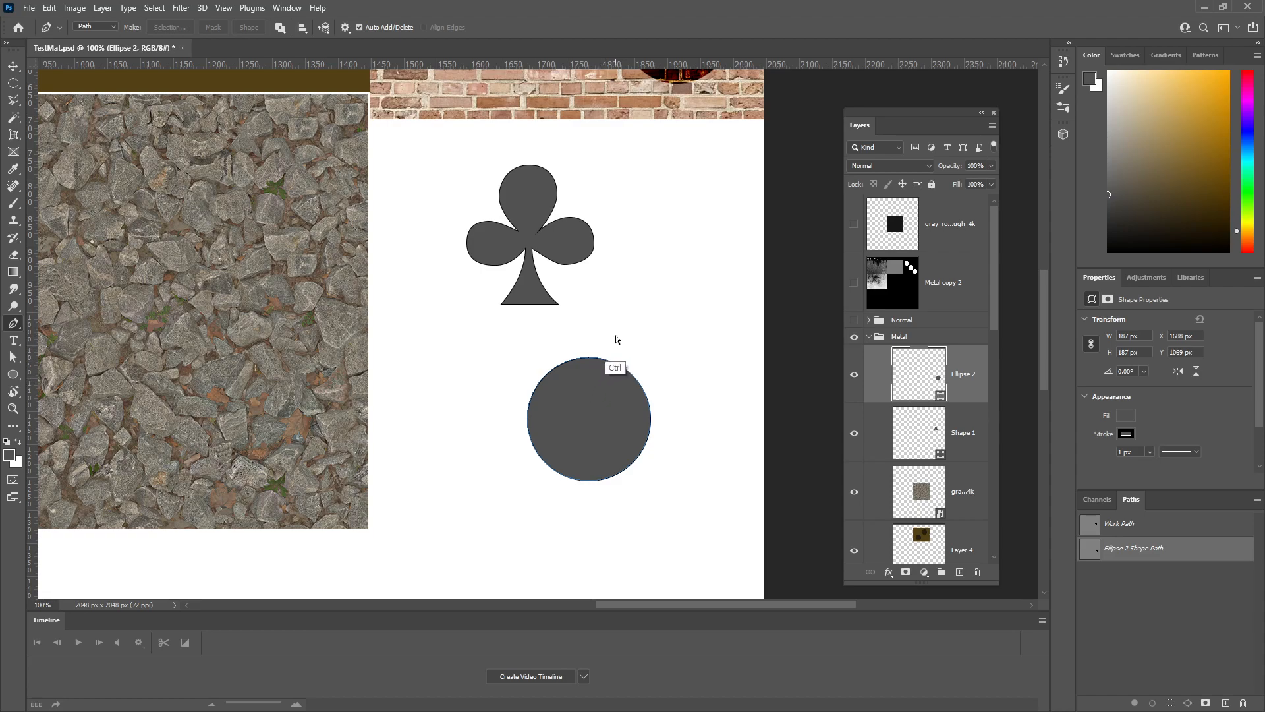
- Select the circle's anchor points one after another to examine their direction handles
ctrl+click(594, 362)
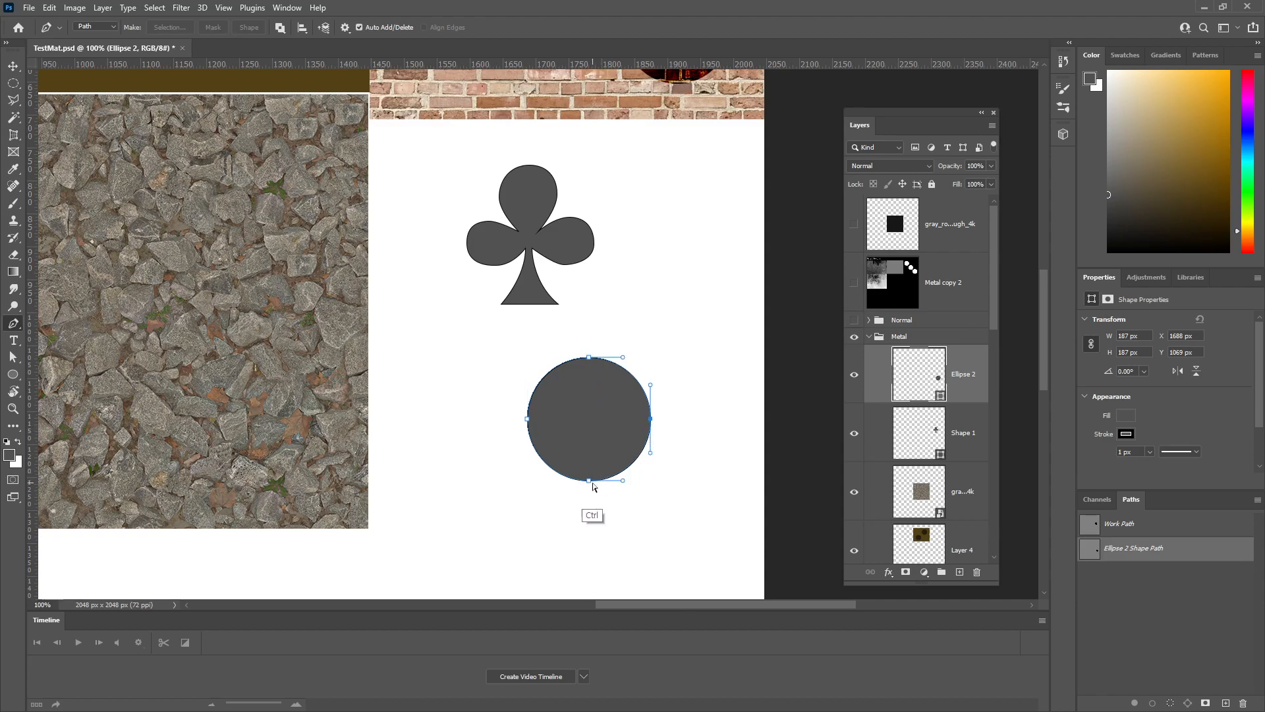
ctrl+click(584, 504)
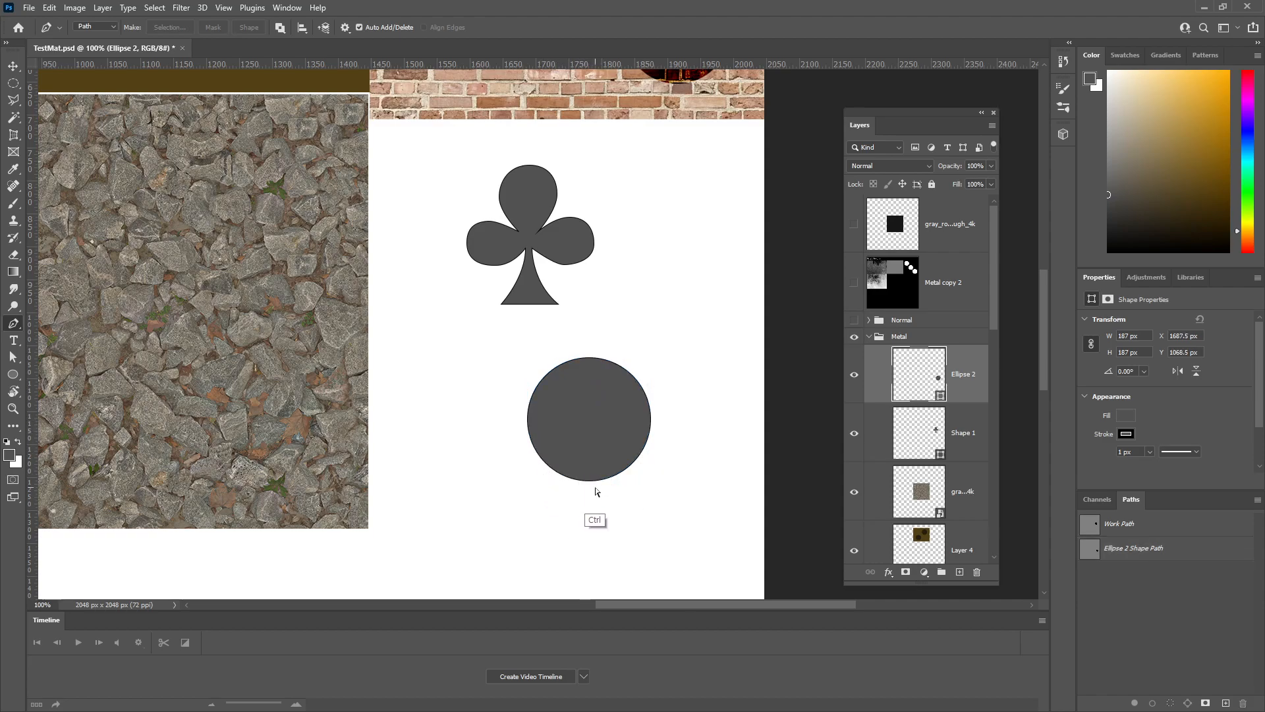
ctrl+click(589, 485)
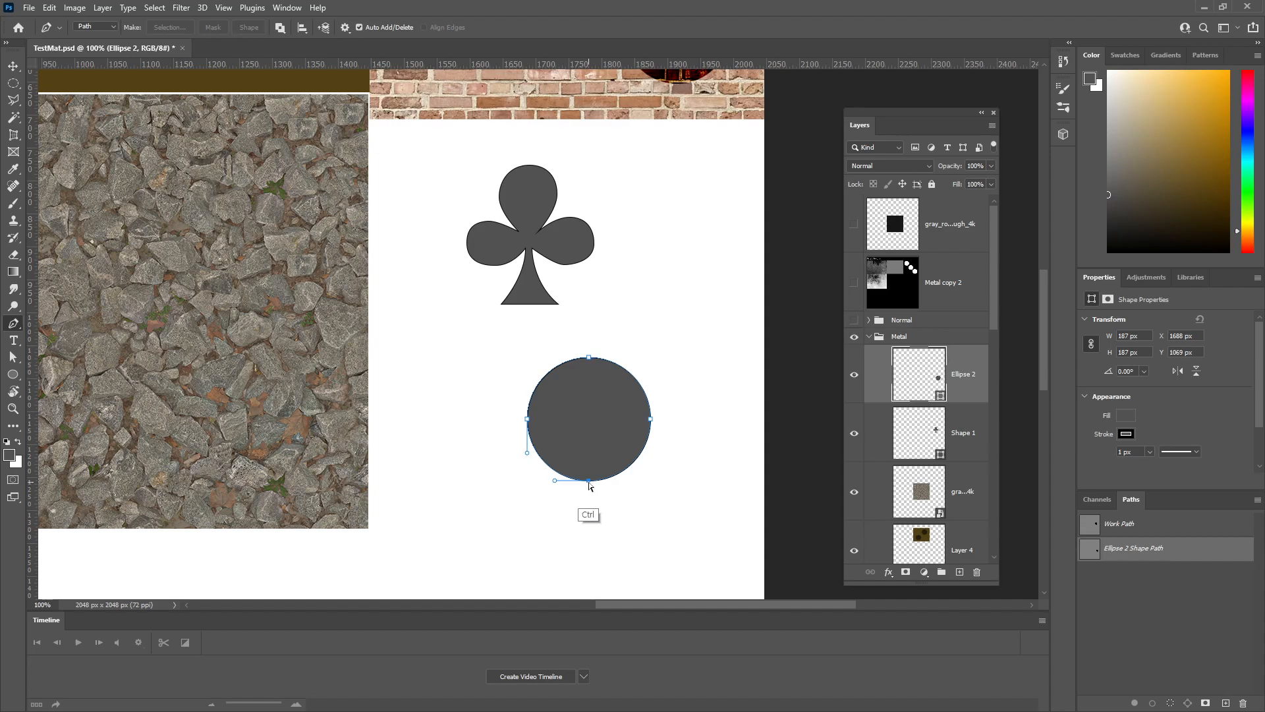
ctrl+click(651, 419)
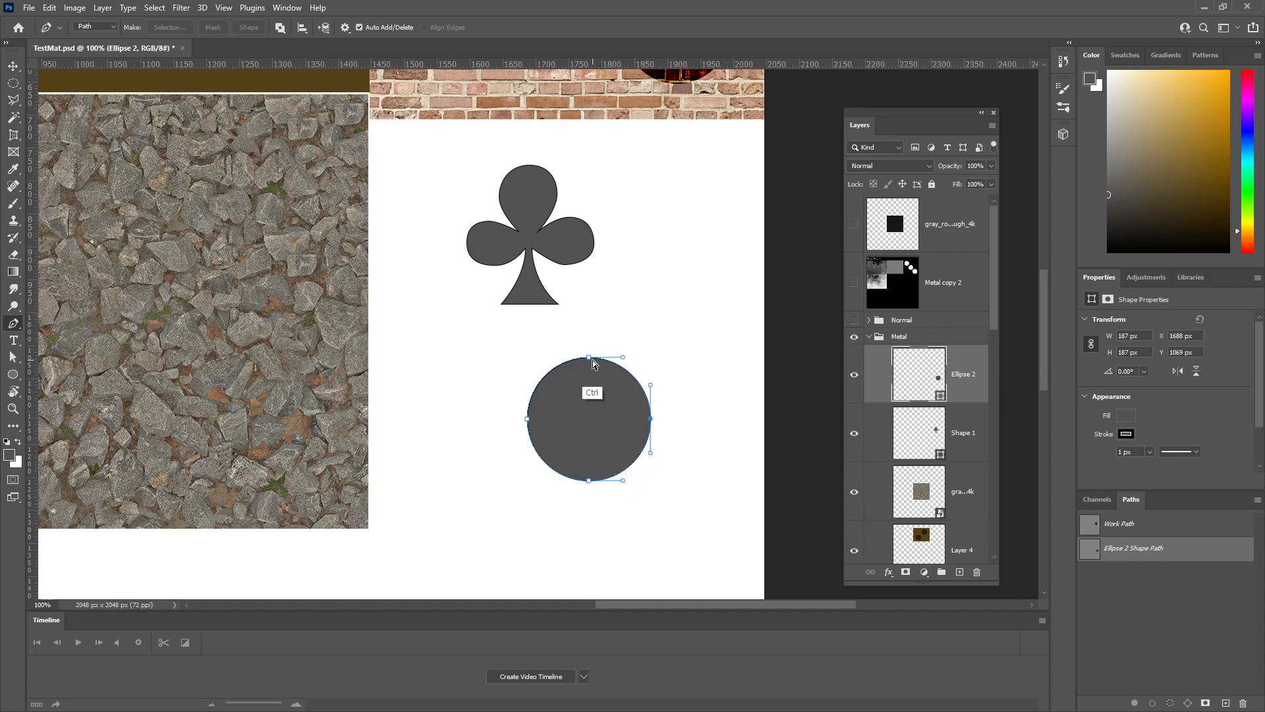
ctrl+click(527, 418)
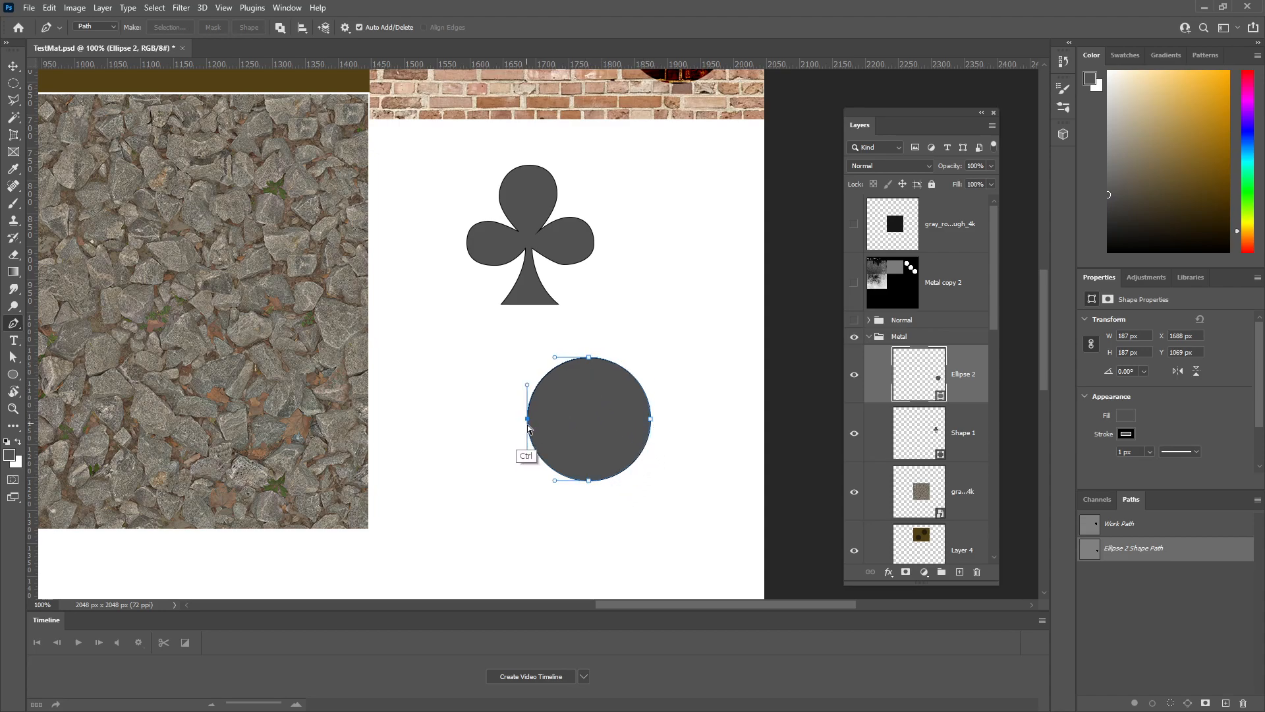
ctrl+click(651, 419)
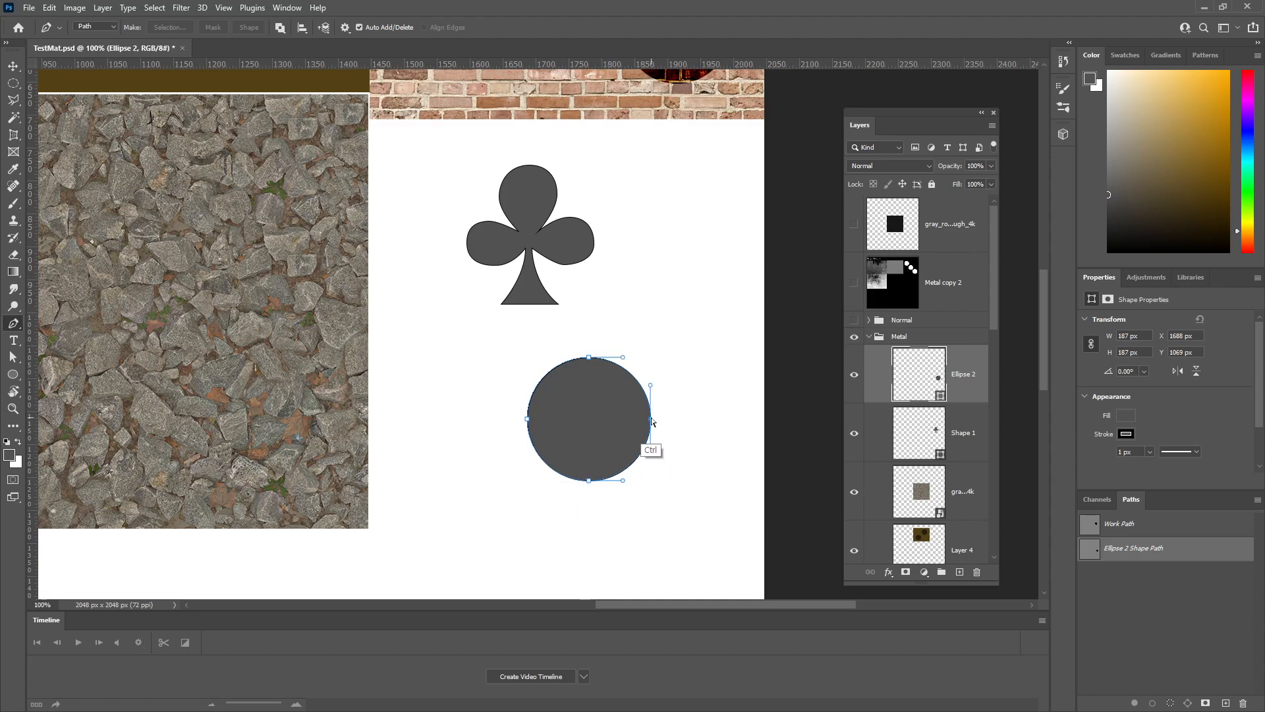
ctrl+click(589, 358)
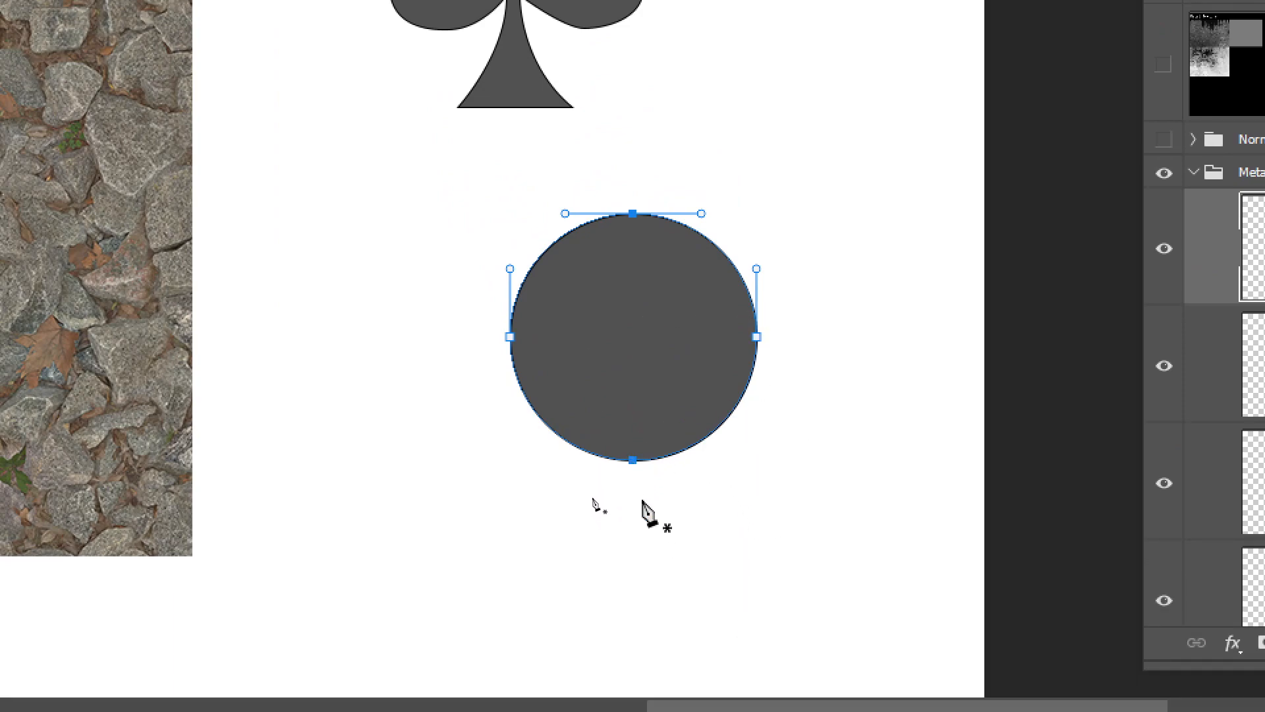
- Convert the circle's bottom anchor to a corner point and move its top anchor straight down to about the circle's center
alt+click(633, 460)
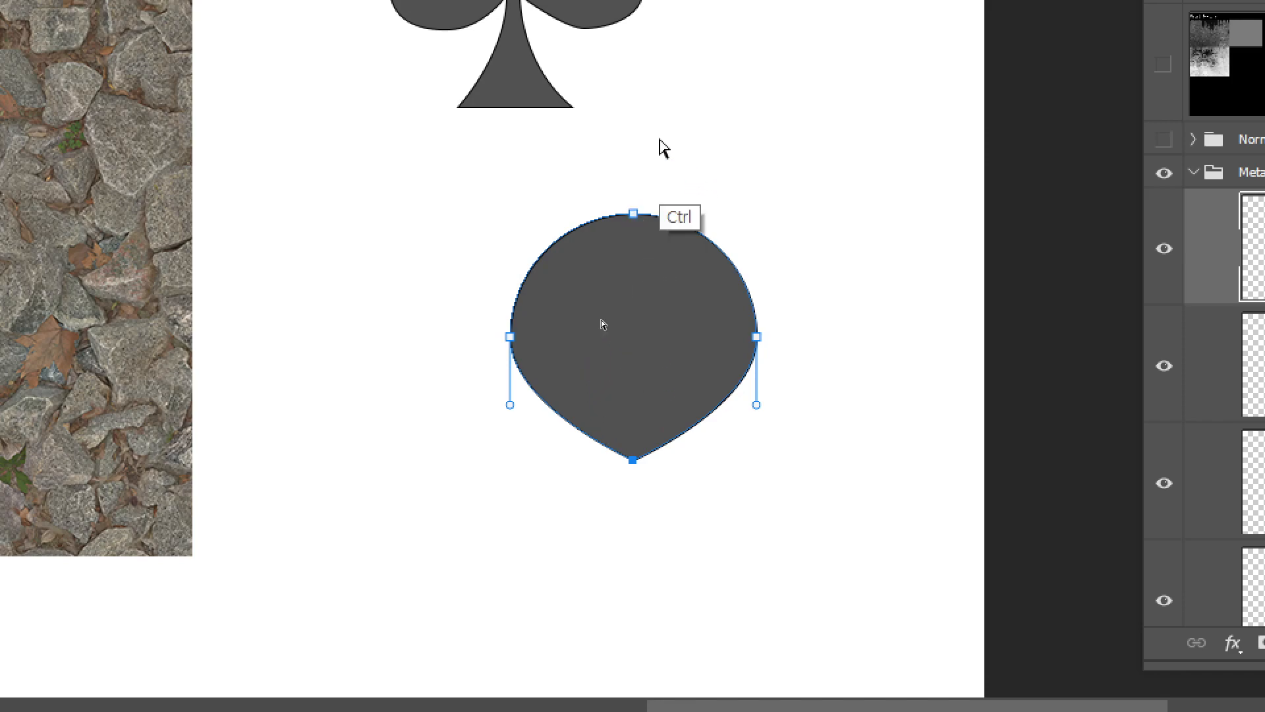
ctrl+click(634, 214)
ctrl+drag(634, 214, 634, 338)
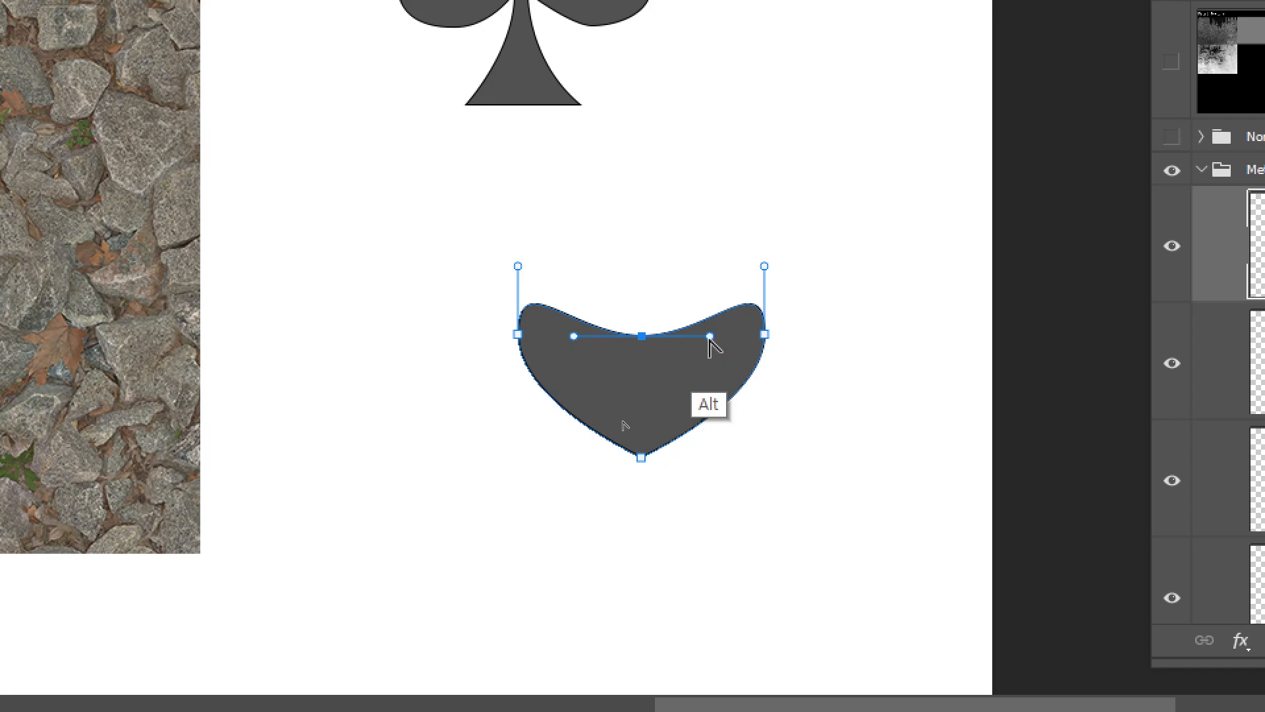
- Break the notch anchor's direction handles and swing both upward to form the heart's lobes, and pull the bottom tip slightly down
alt+drag(709, 336, 650, 258)
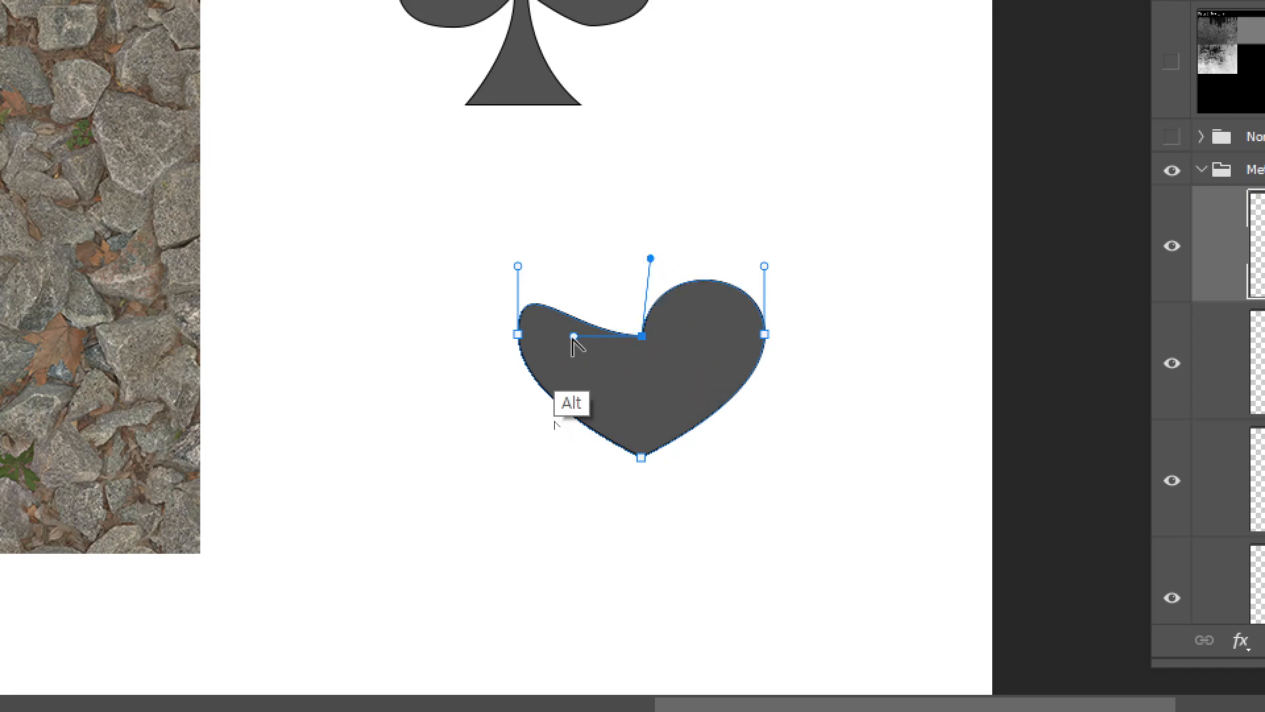
alt+drag(575, 338, 634, 260)
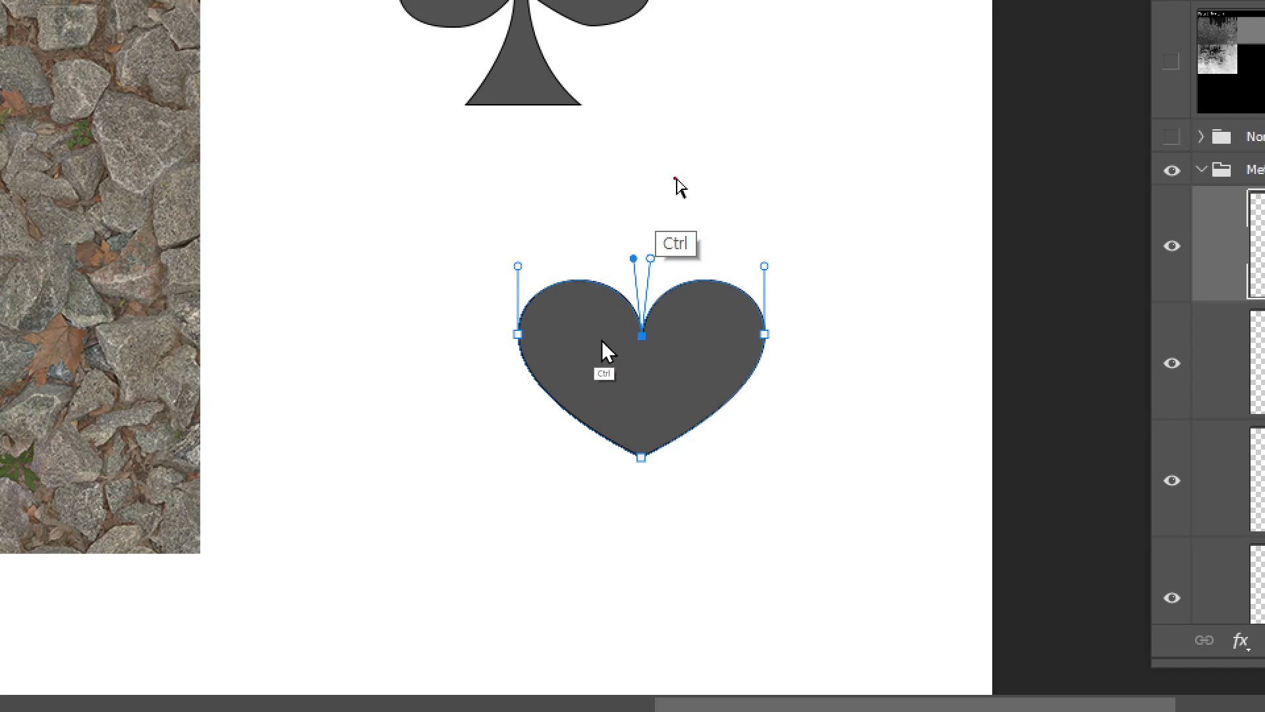
drag(597, 327, 654, 287)
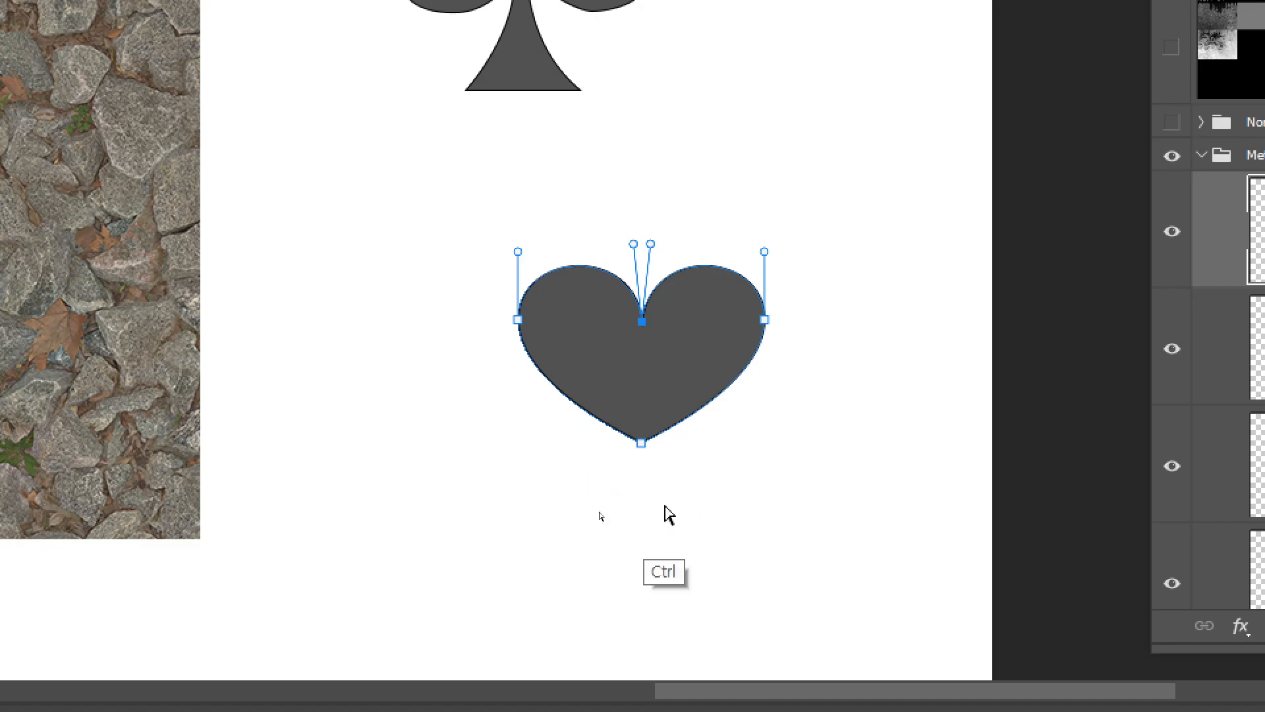
ctrl+click(642, 444)
ctrl+drag(643, 446, 641, 469)
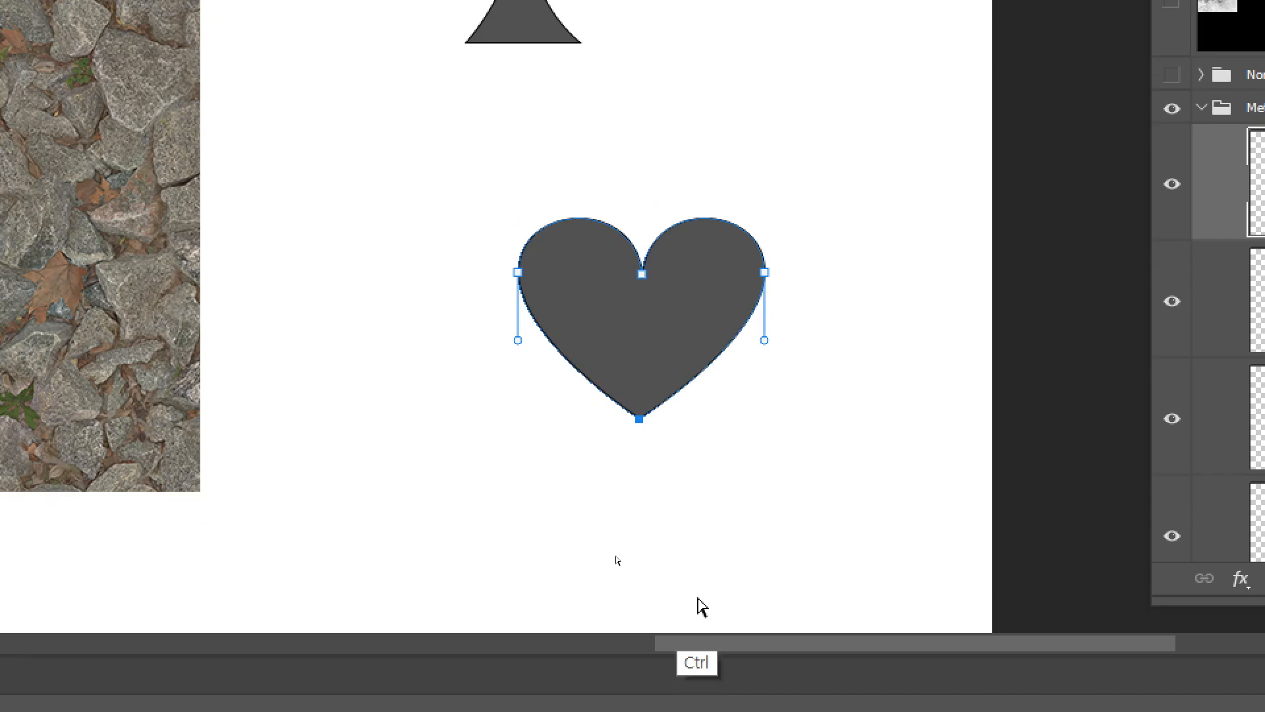